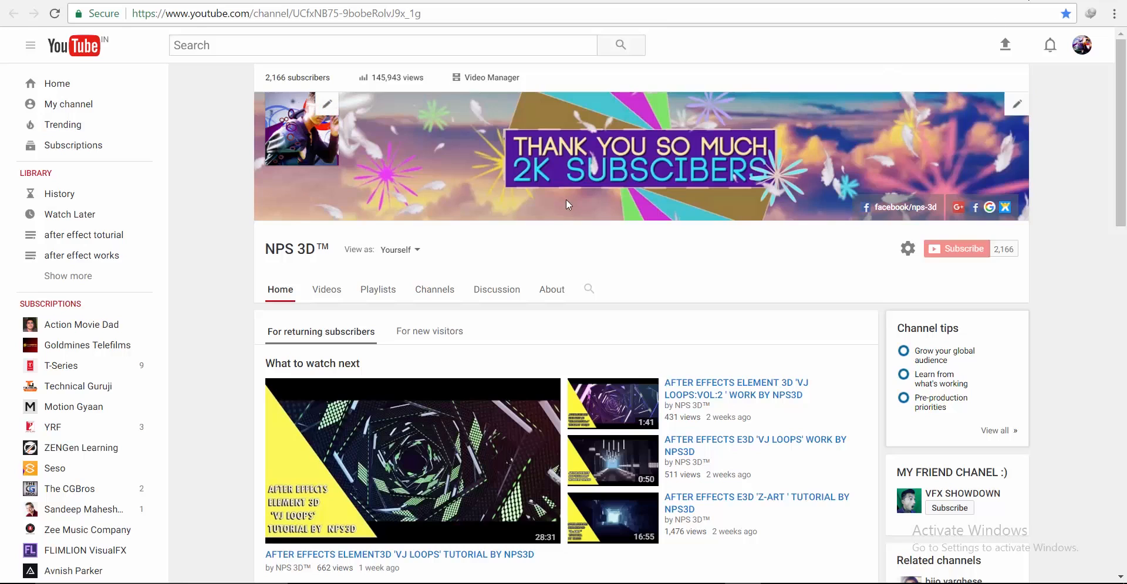
Scroll up and down through the designer's Instagram grid of video posts
scroll(755, 366, "down", 5)
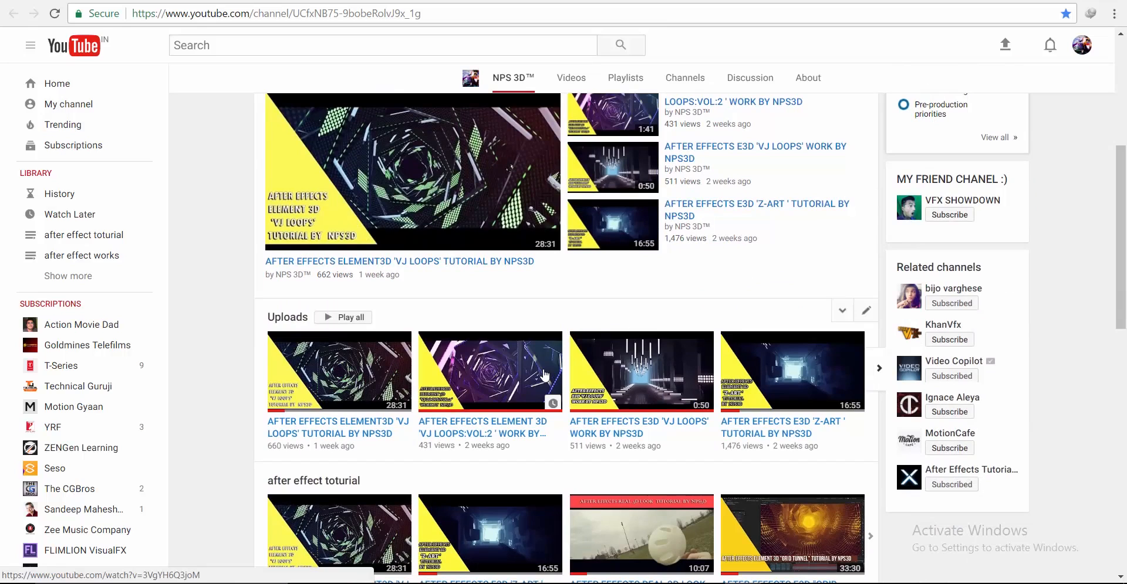
scroll(543, 376, "down", 3)
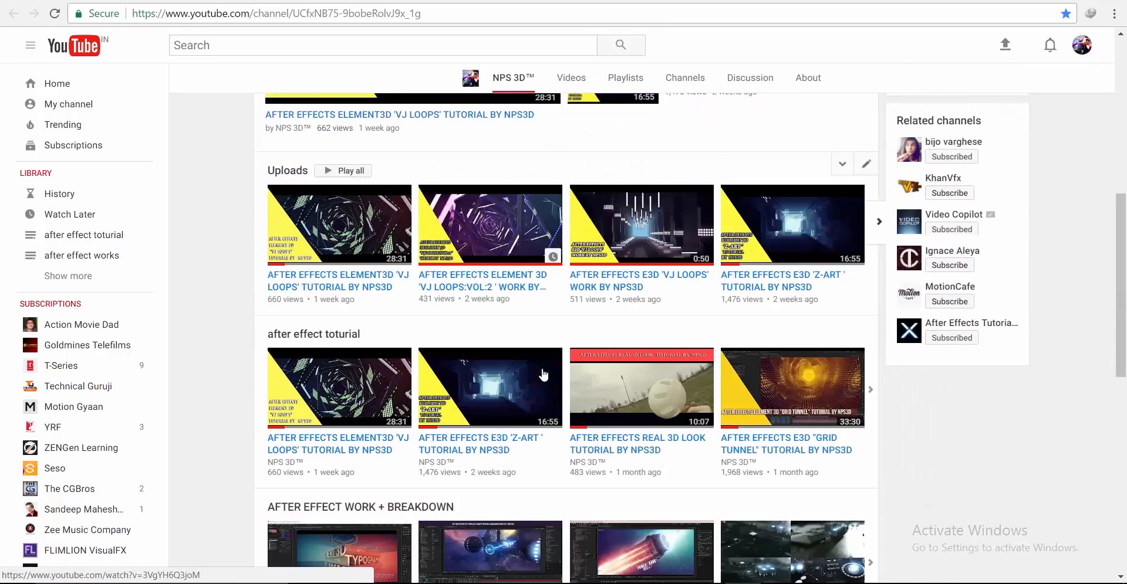
scroll(578, 378, "up", 5)
scroll(578, 378, "down", 9)
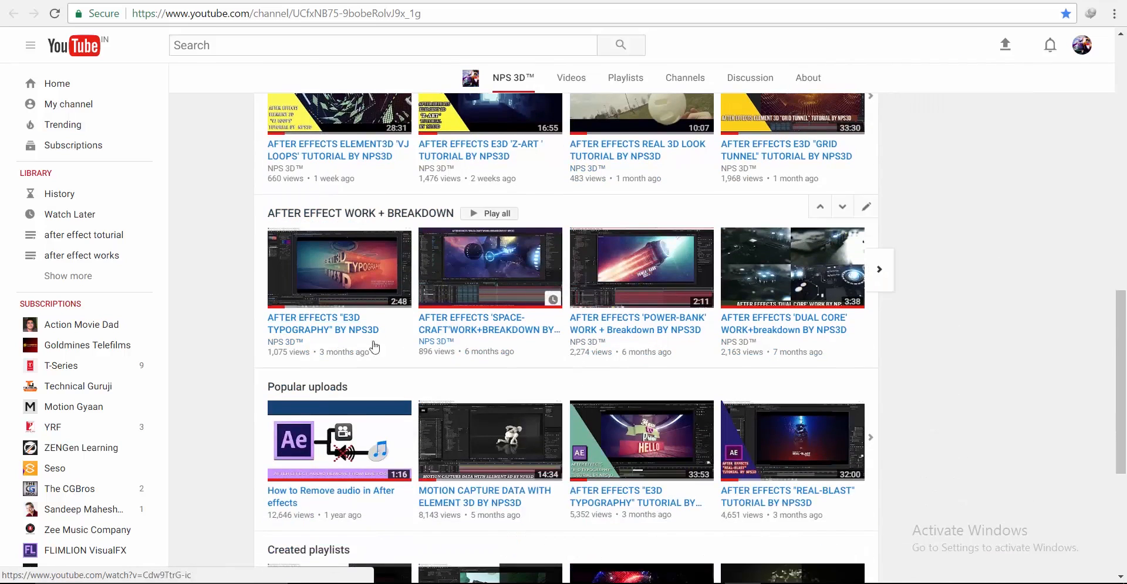
scroll(507, 390, "down", 5)
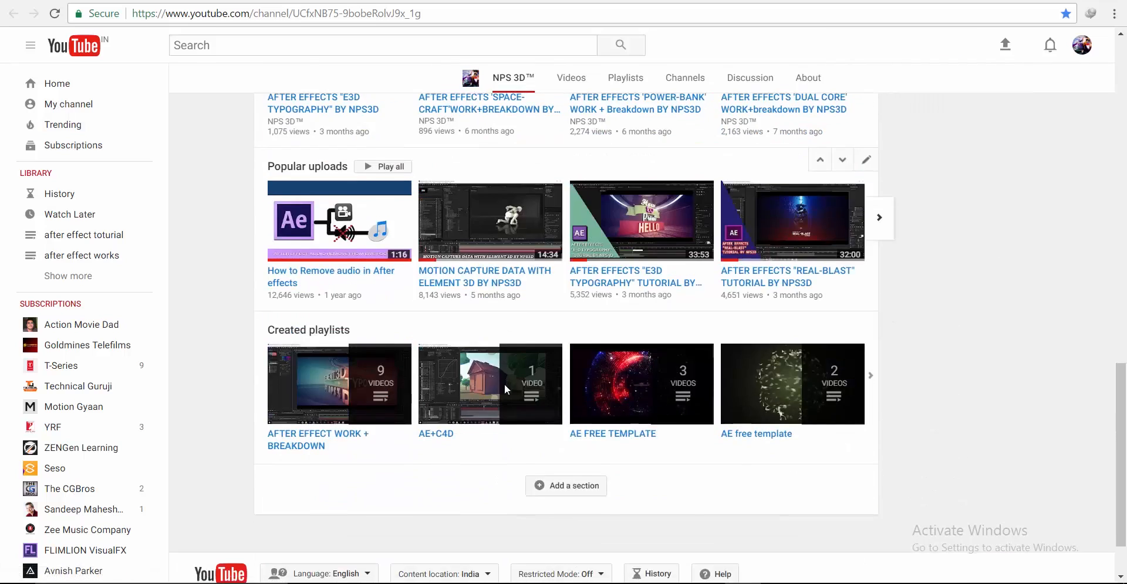
scroll(633, 382, "up", 7)
scroll(639, 378, "up", 10)
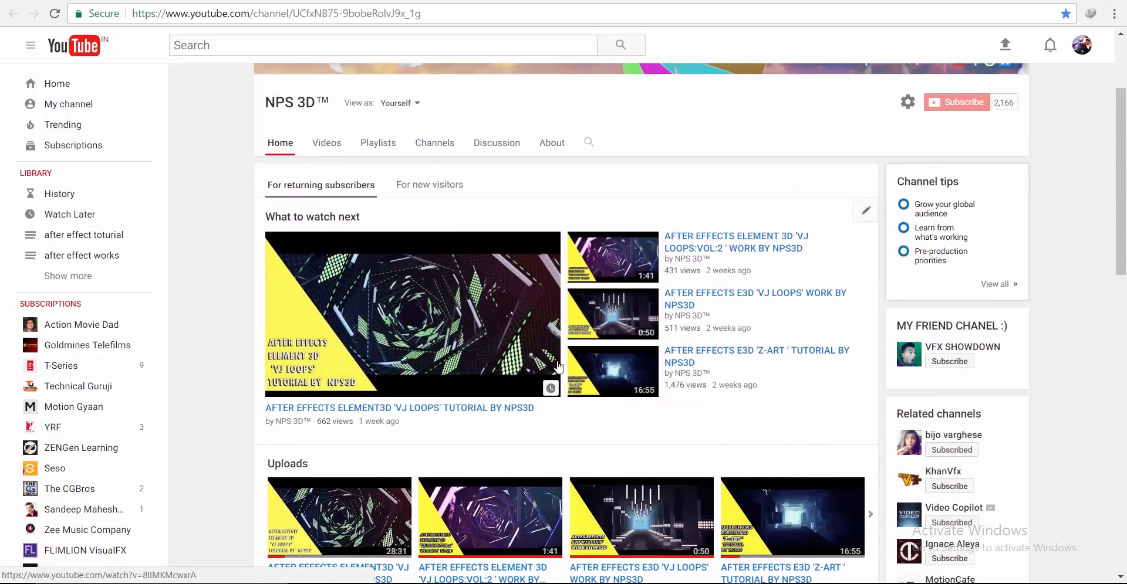
scroll(749, 277, "up", 3)
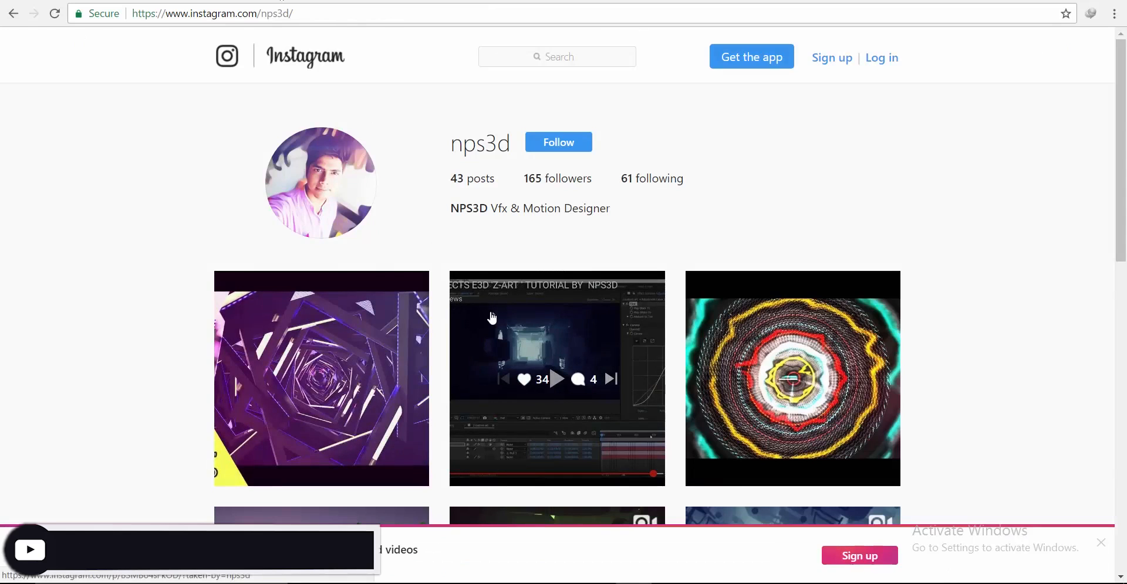
scroll(417, 298, "down", 3)
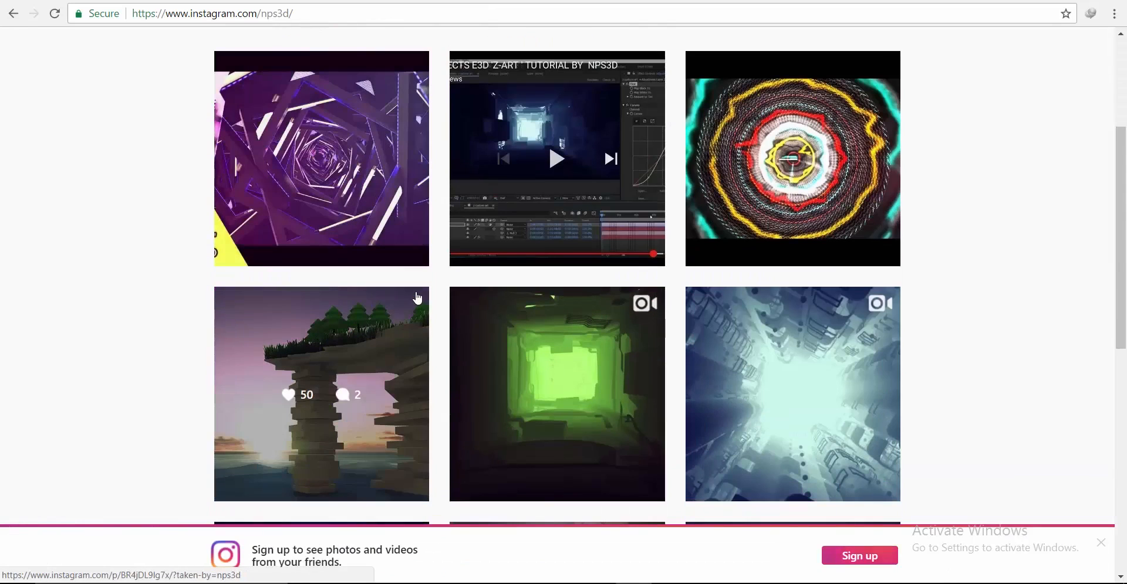
scroll(541, 332, "down", 5)
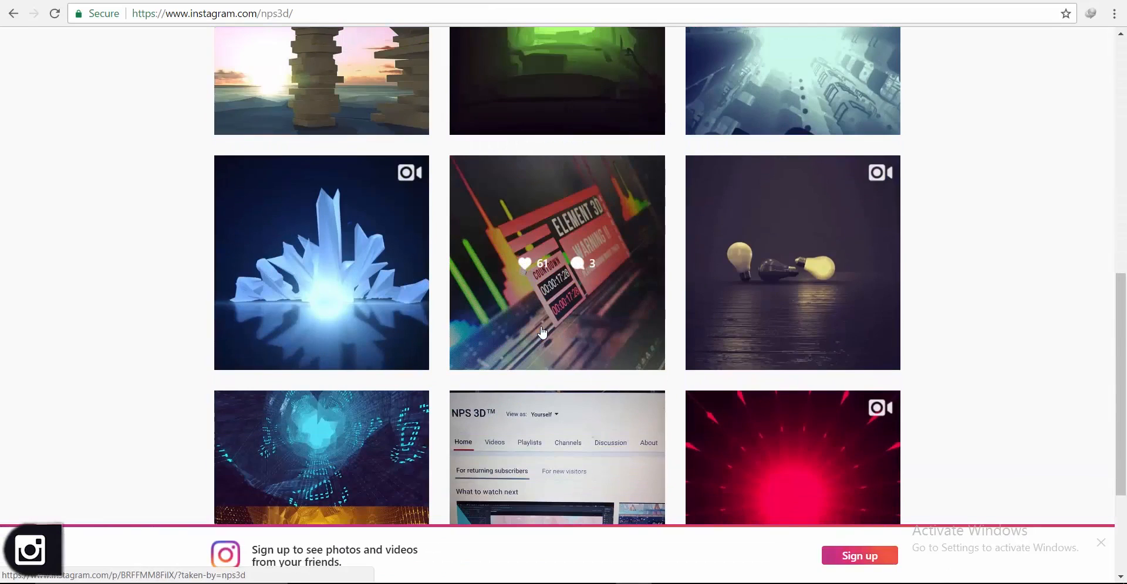
scroll(542, 333, "up", 1)
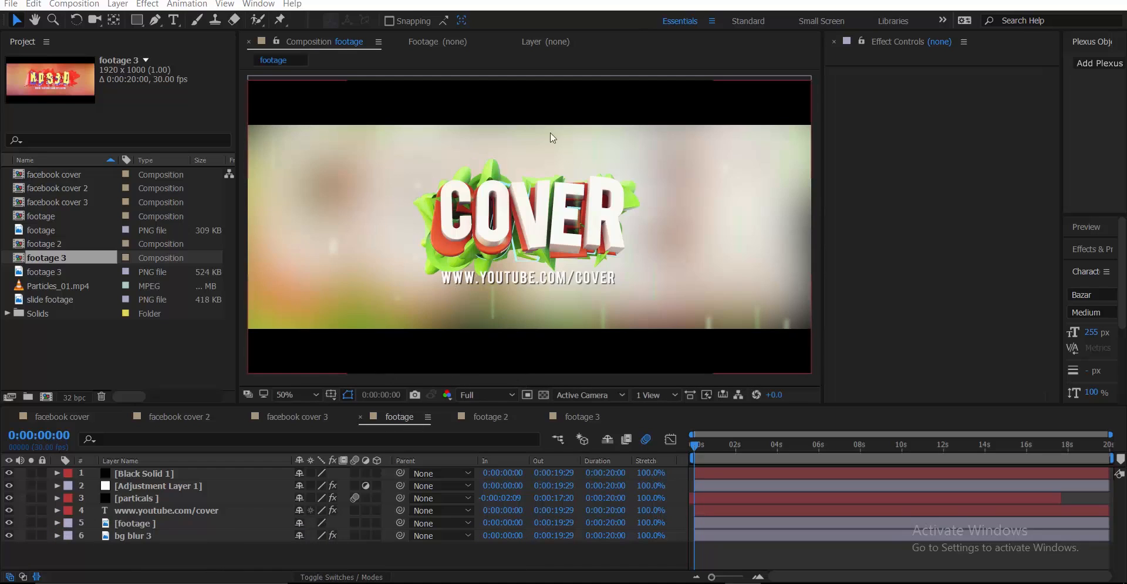
Look at the SLIDE, NPS3D and COVER designs in the three footage compositions
left_click(496, 417)
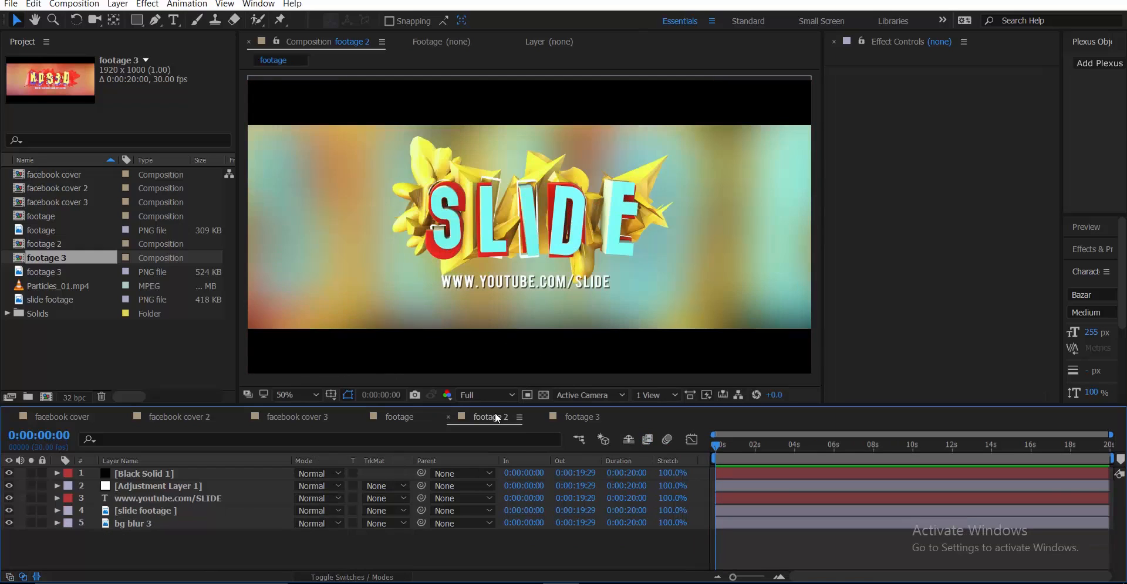
left_click(576, 415)
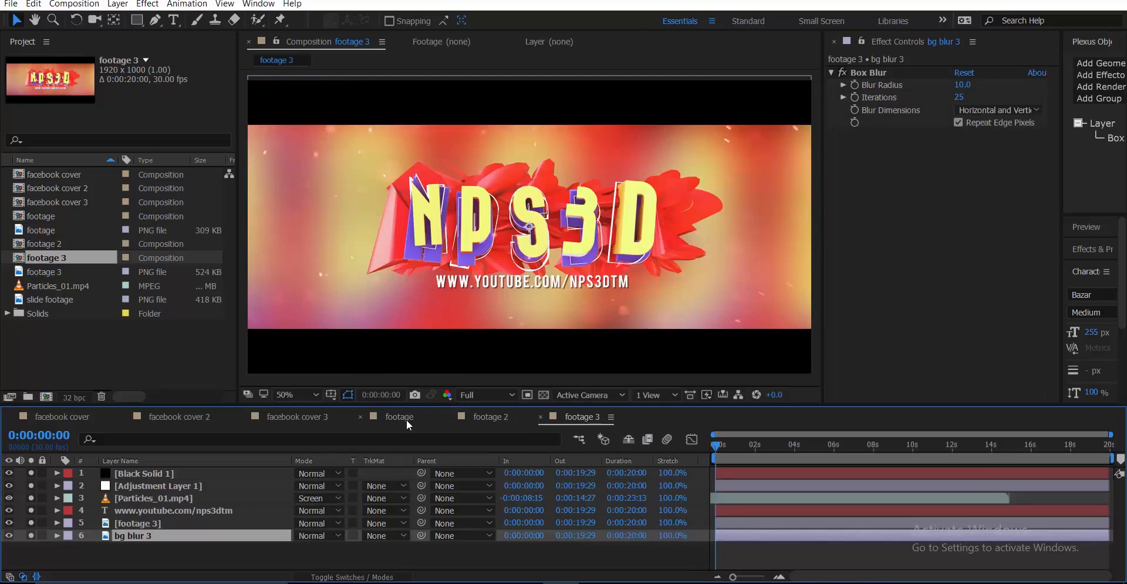
left_click(399, 421)
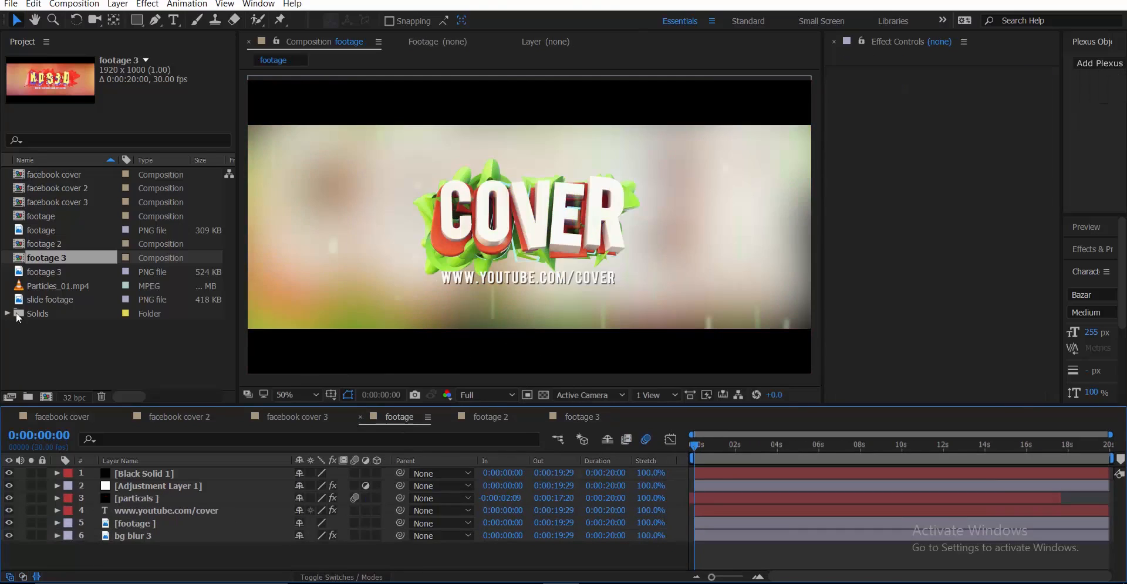
Gather every project item into a new folder with its default name
left_click(40, 328)
key("ctrl+a")
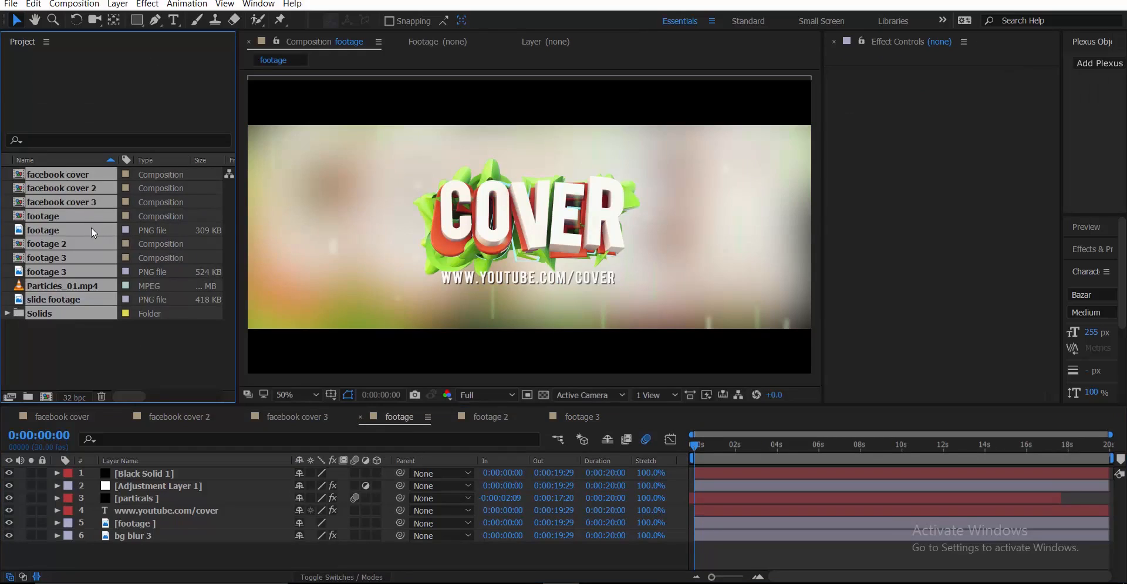
left_click_drag(91, 227, 27, 397)
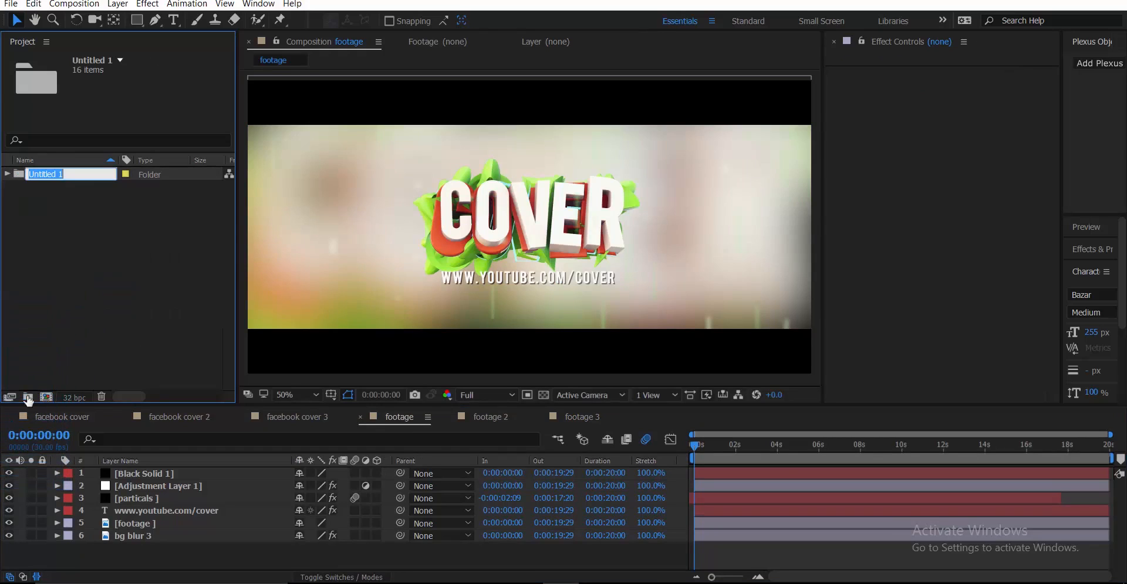
left_click(51, 364)
Create a 1920×1000, 30 fps, 20-second composition named poster
left_click(46, 397)
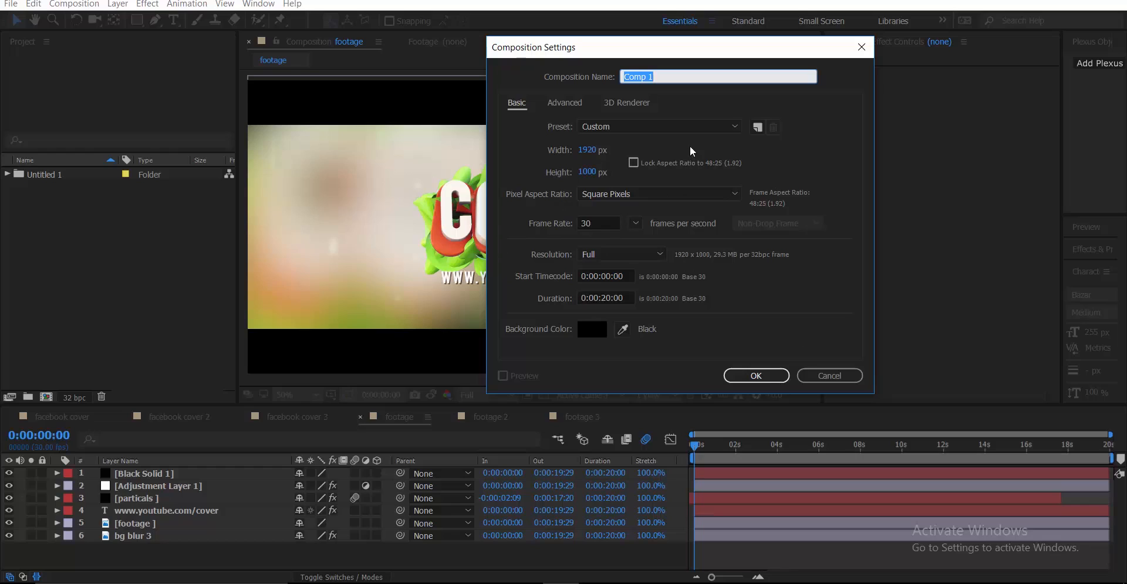
type("poster")
key("Return")
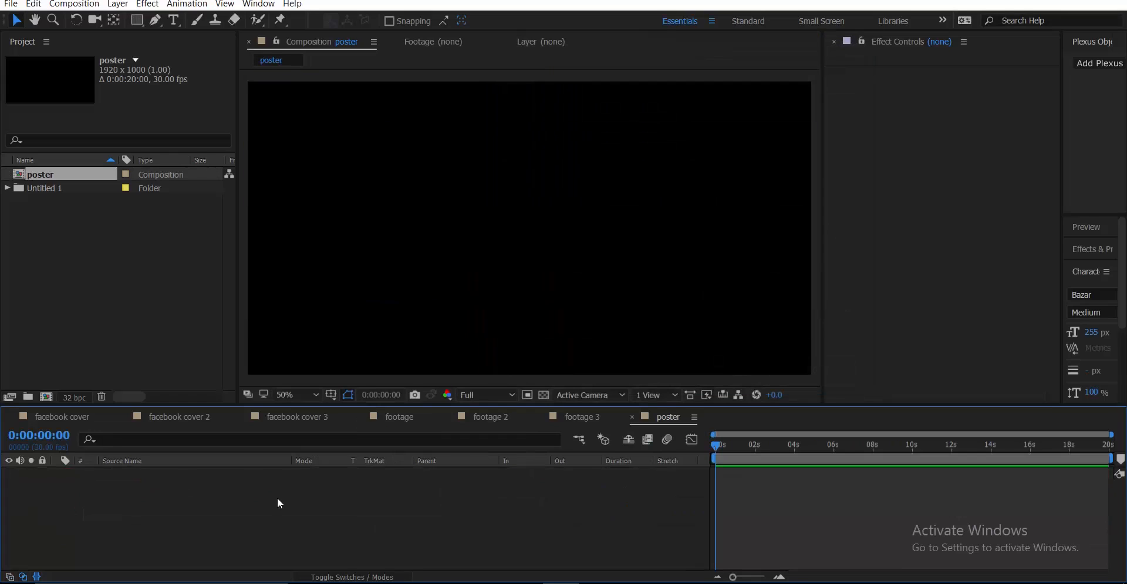
Add a new solid layer named e3d to the poster composition
right_click(247, 497)
mouse_move(329, 373)
left_click(495, 406)
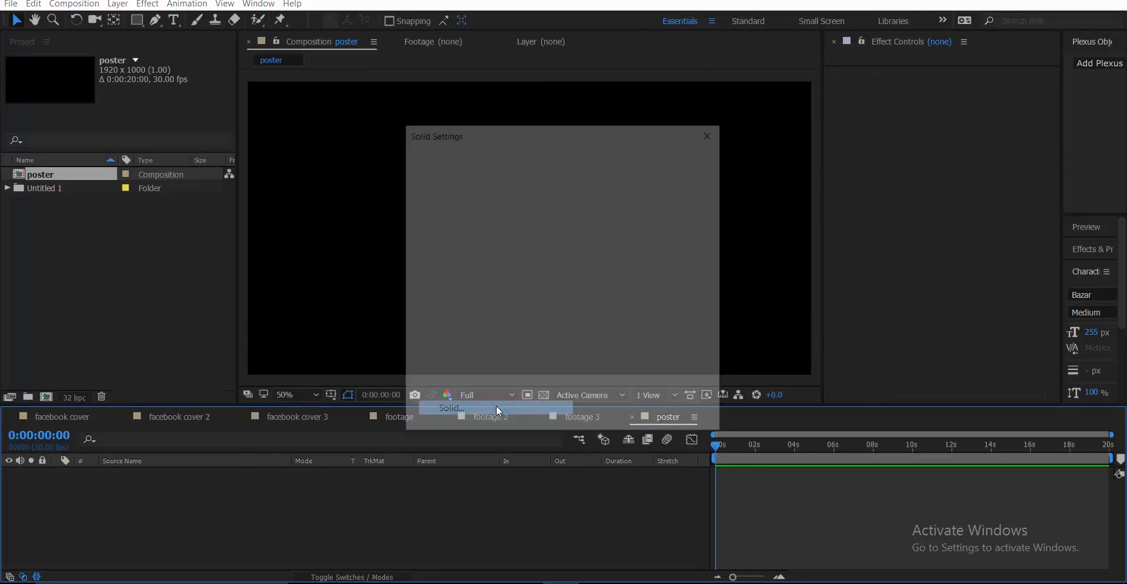
type("e3d")
key("Return")
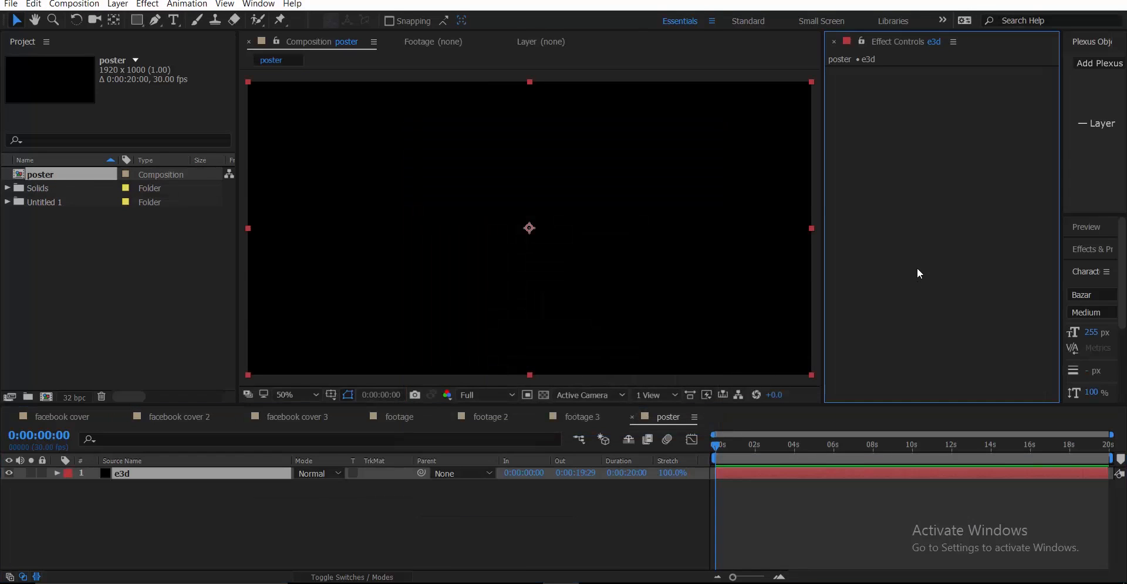
Apply the Element effect to the e3d solid, found by searching 'ele'
key("ctrl+space")
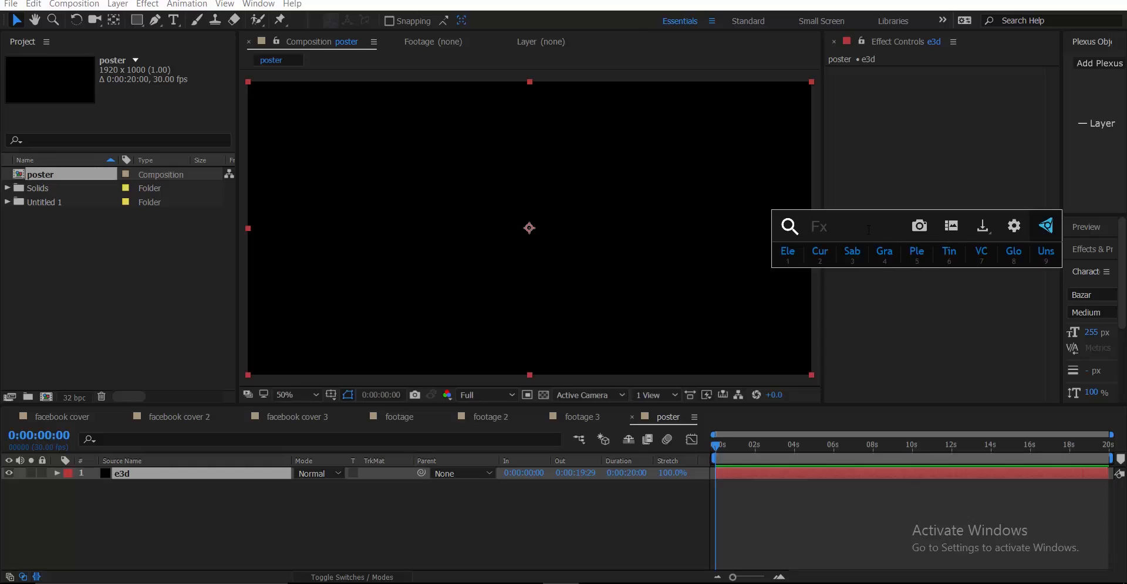
type("ele")
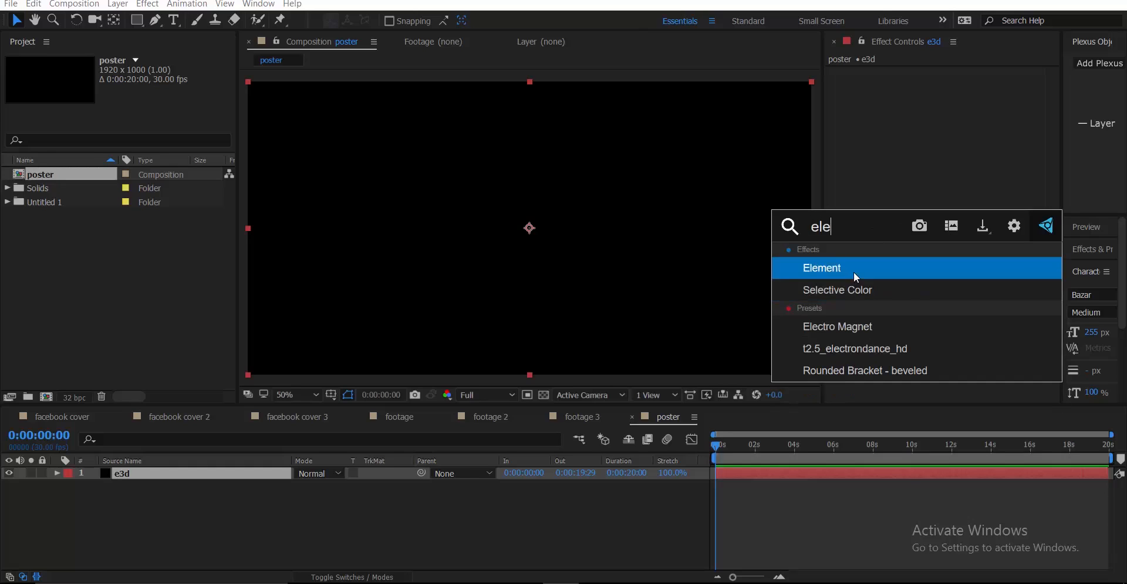
left_click(853, 272)
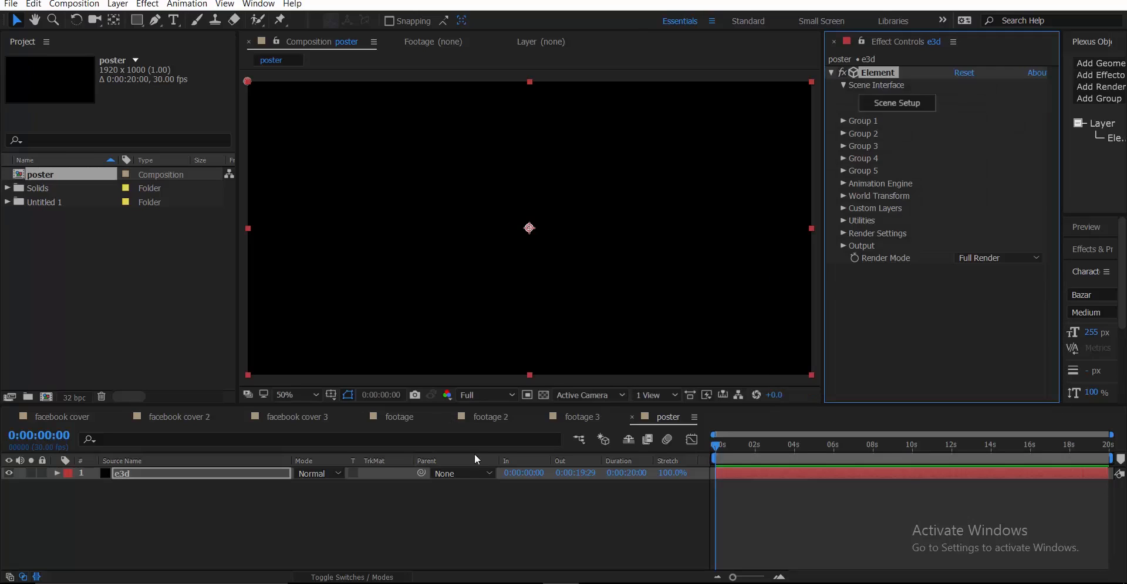
left_click(470, 517)
left_click(173, 20)
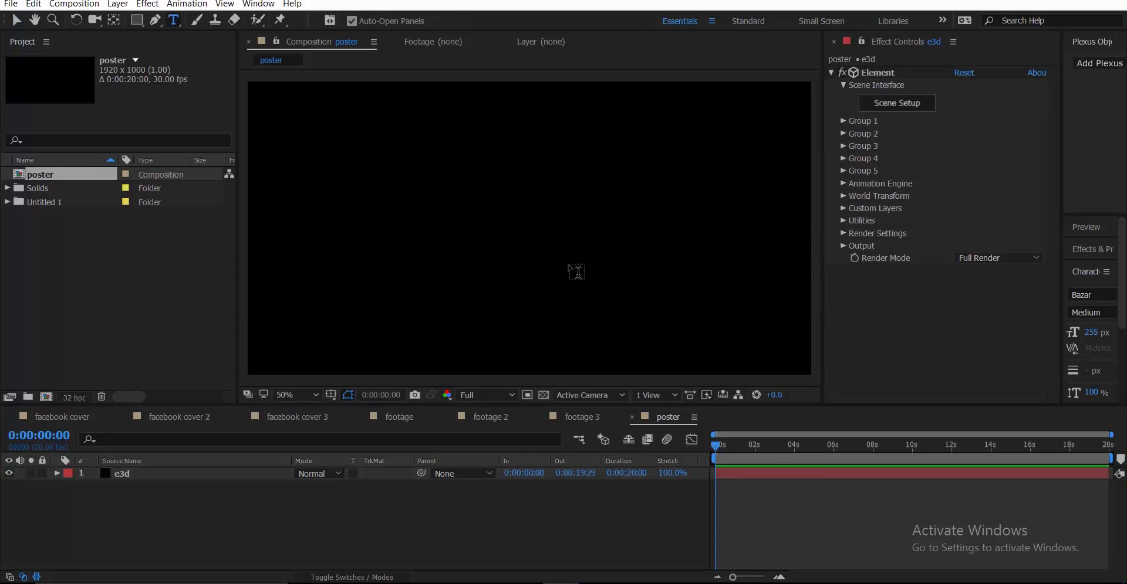
Show the title/action safe guides and type POSTER as a new text layer
left_click(331, 395)
left_click(363, 409)
left_click(515, 239)
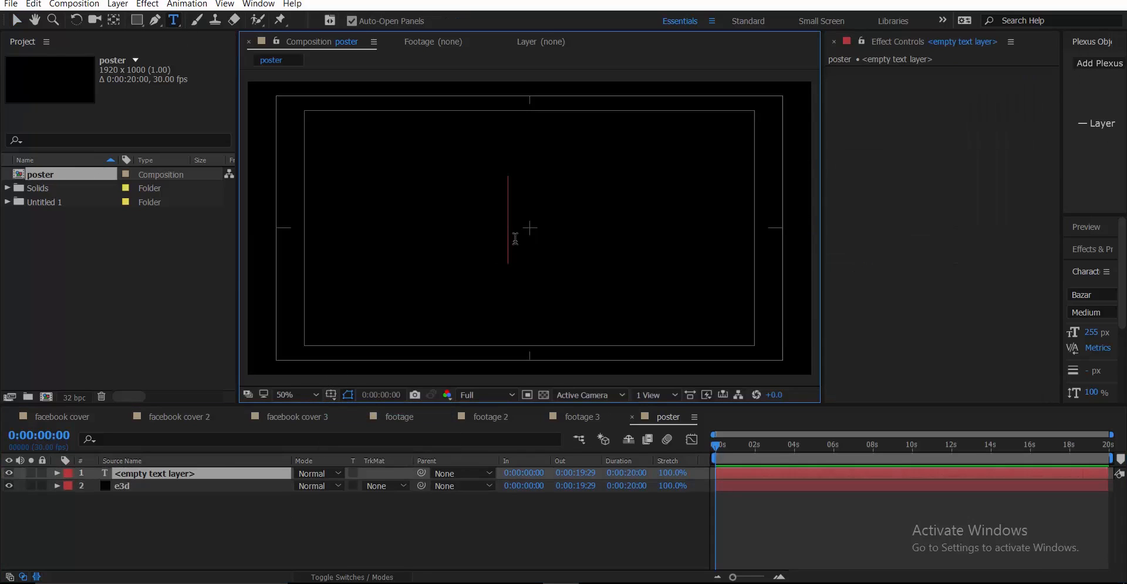
type("poster")
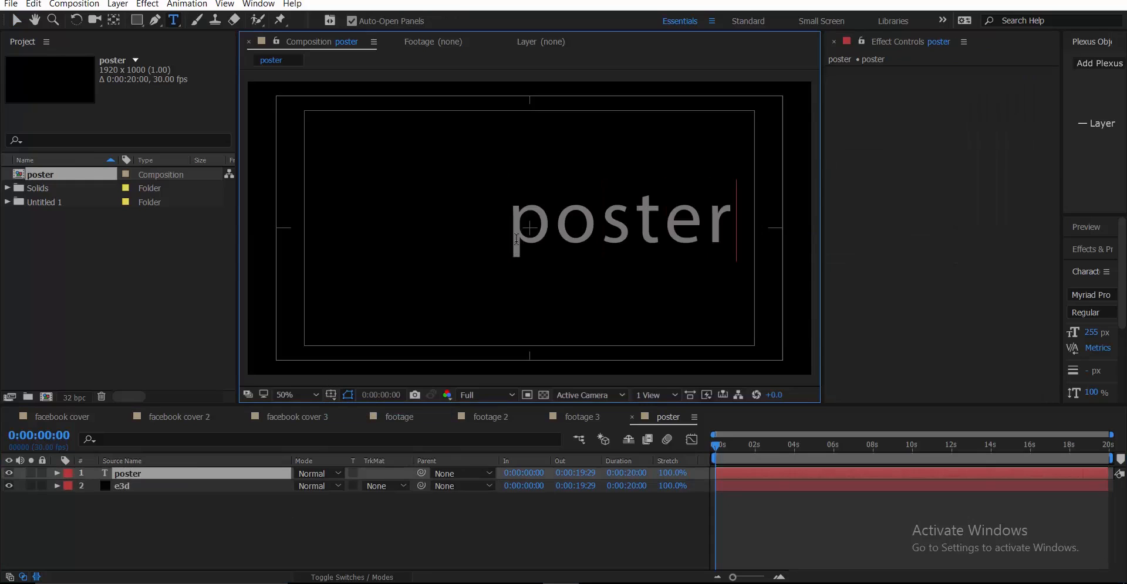
key("BackSpace")
key("BackSpace")
key("BackSpace")
key("BackSpace")
key("BackSpace")
key("BackSpace")
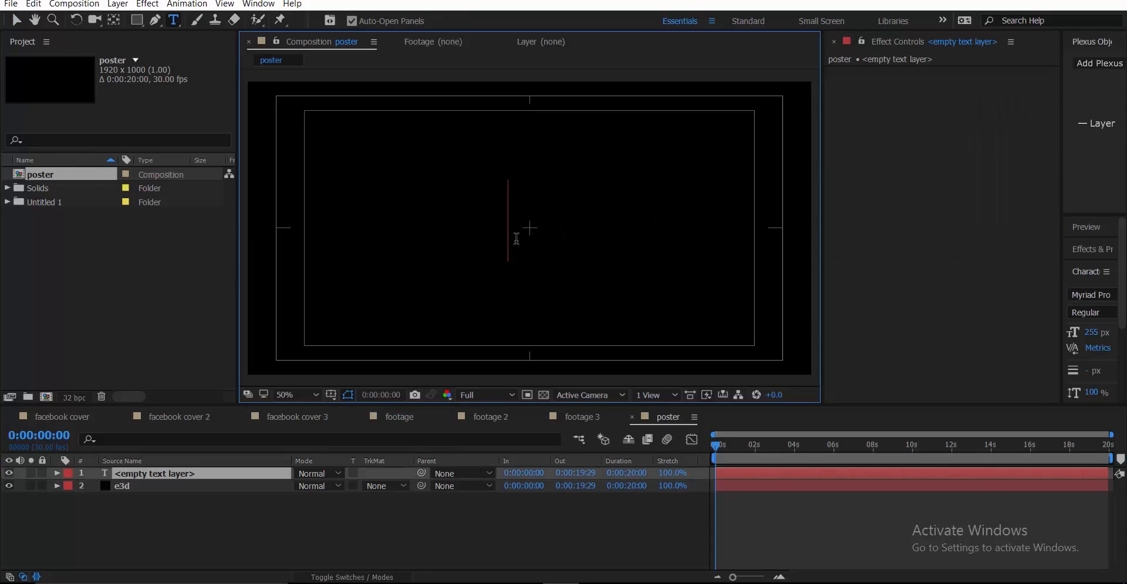
type("POSTER")
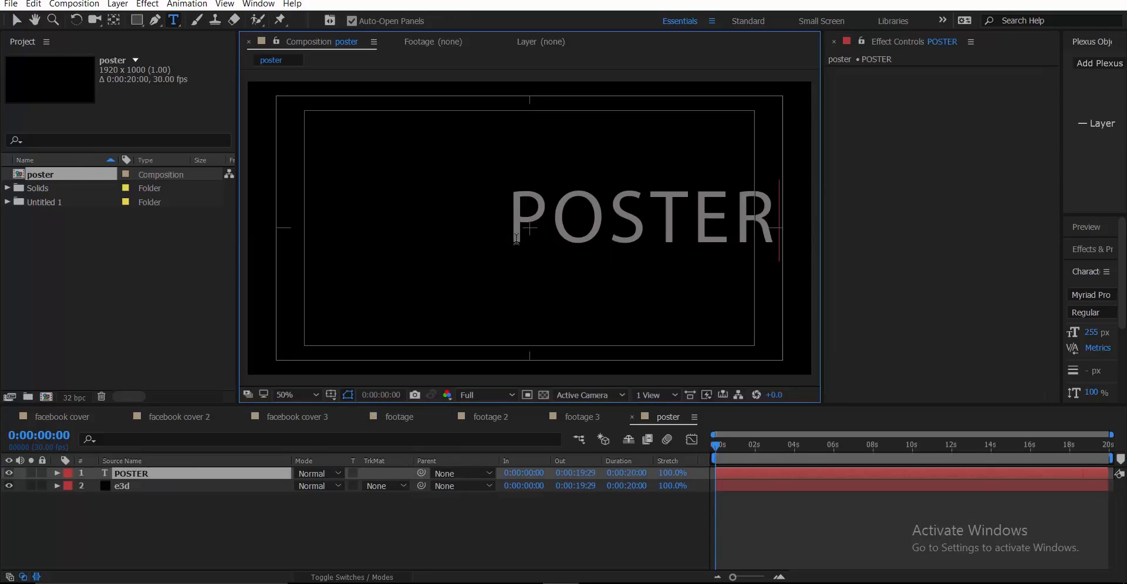
key("ctrl+a")
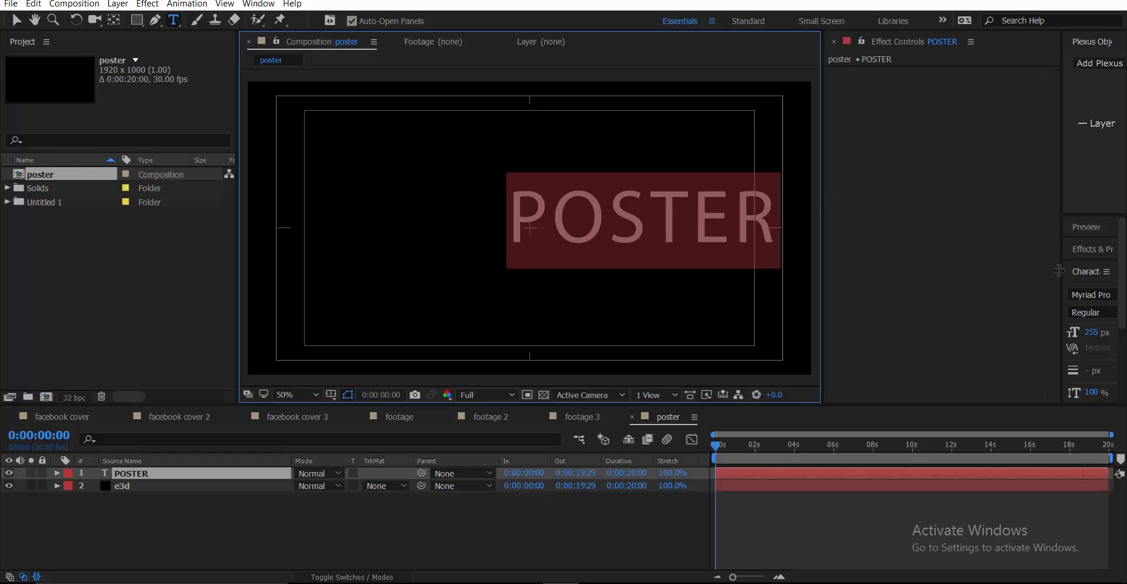
Set the POSTER text's font to Bebas Neue in Bold style
left_click_drag(1059, 271, 930, 273)
left_click(1016, 296)
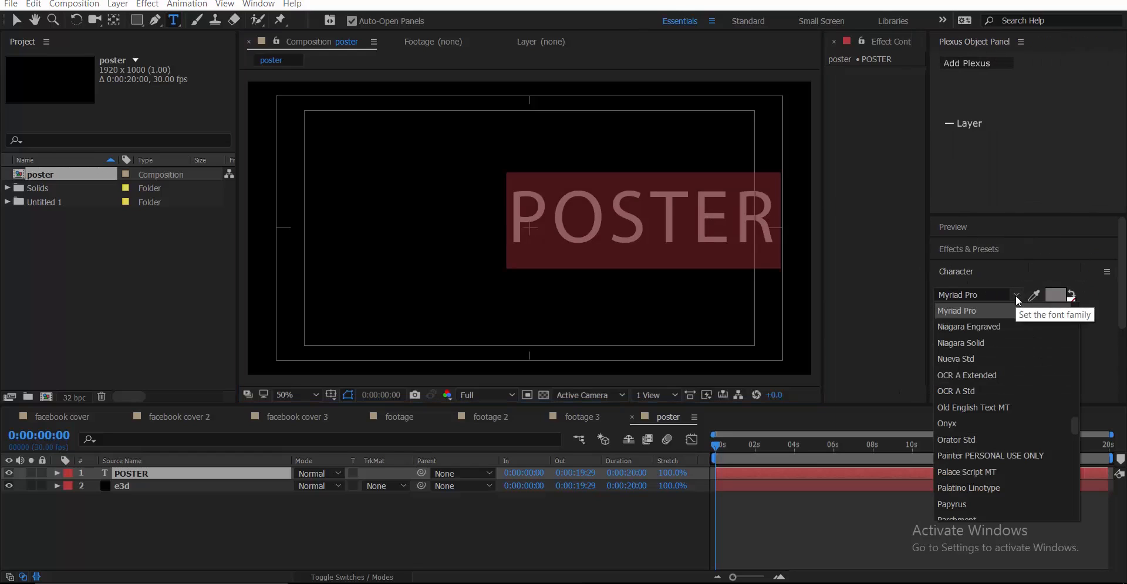
scroll(1001, 357, "up", 15)
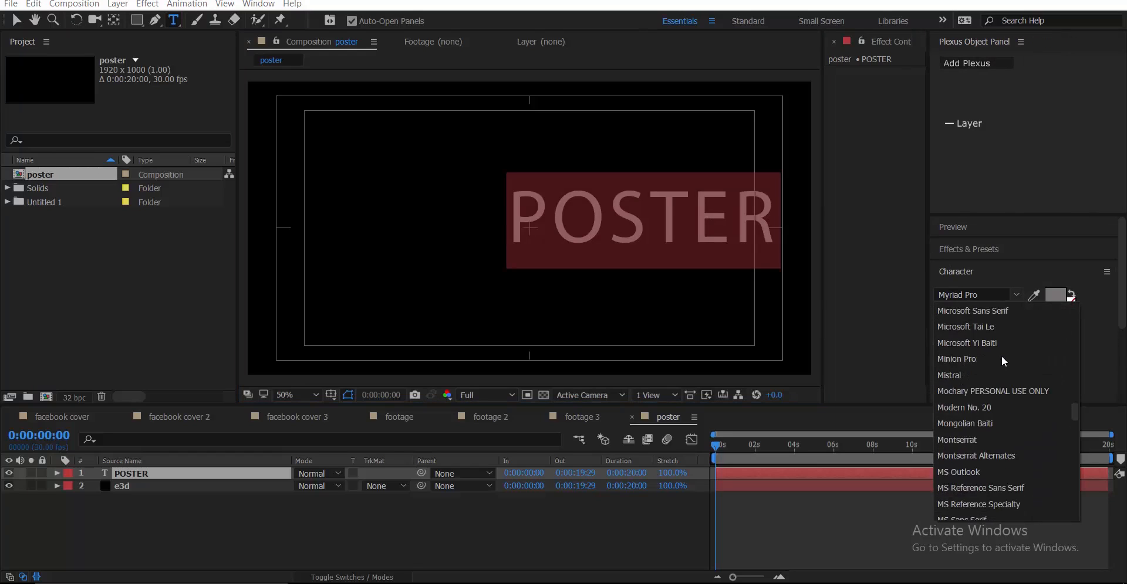
scroll(1000, 345, "up", 20)
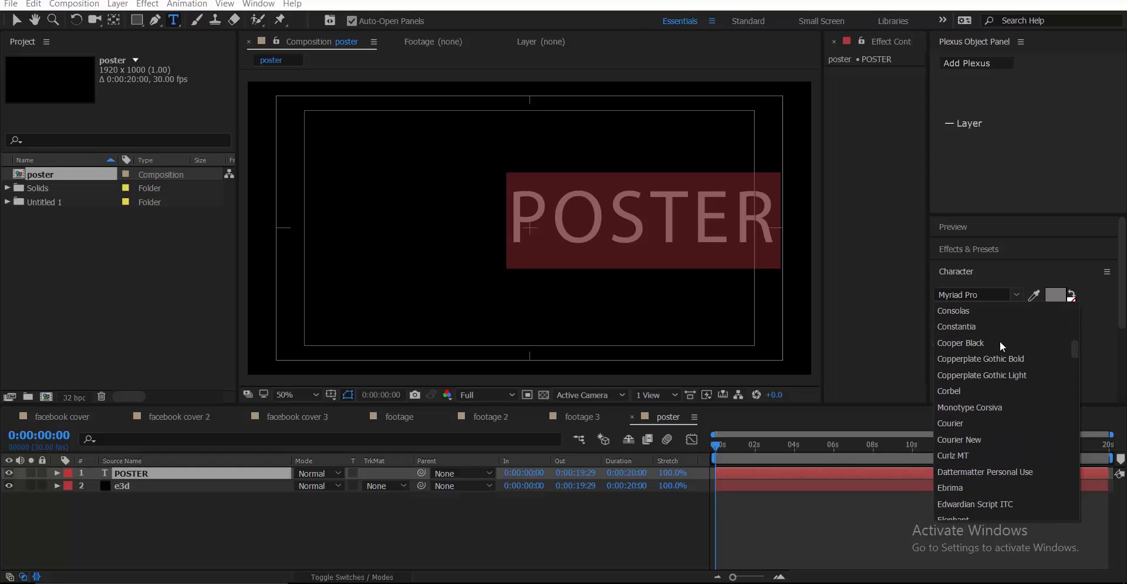
scroll(1000, 347, "up", 4)
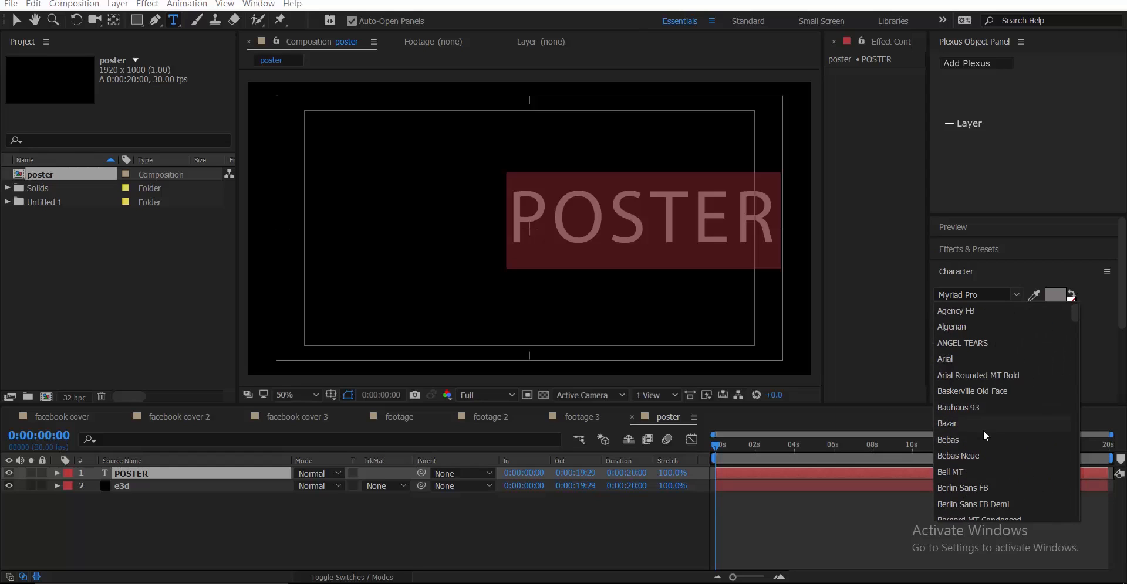
left_click(974, 453)
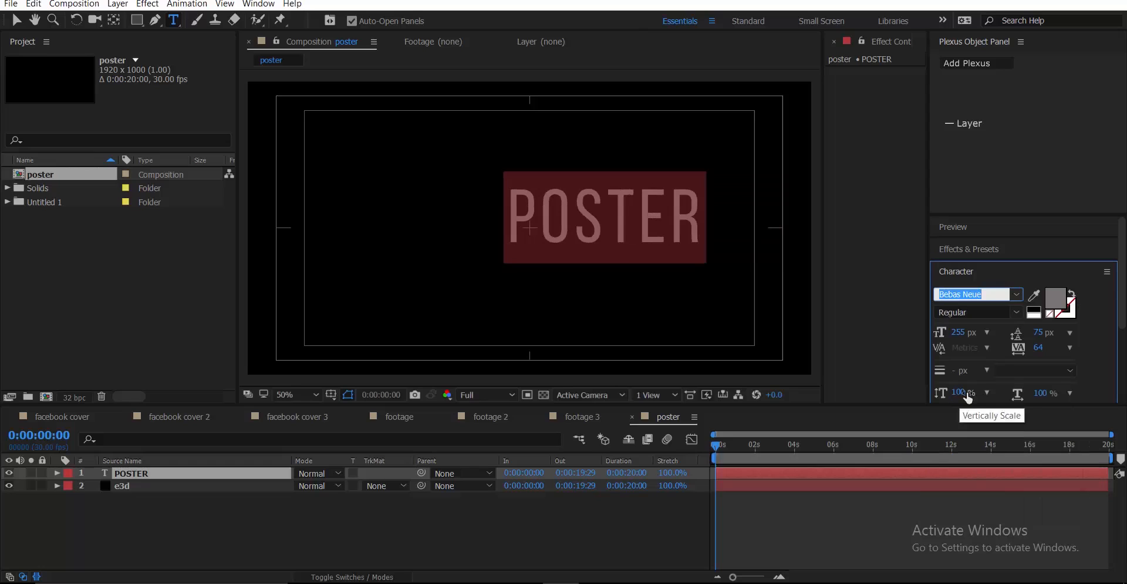
left_click(1015, 312)
left_click(989, 386)
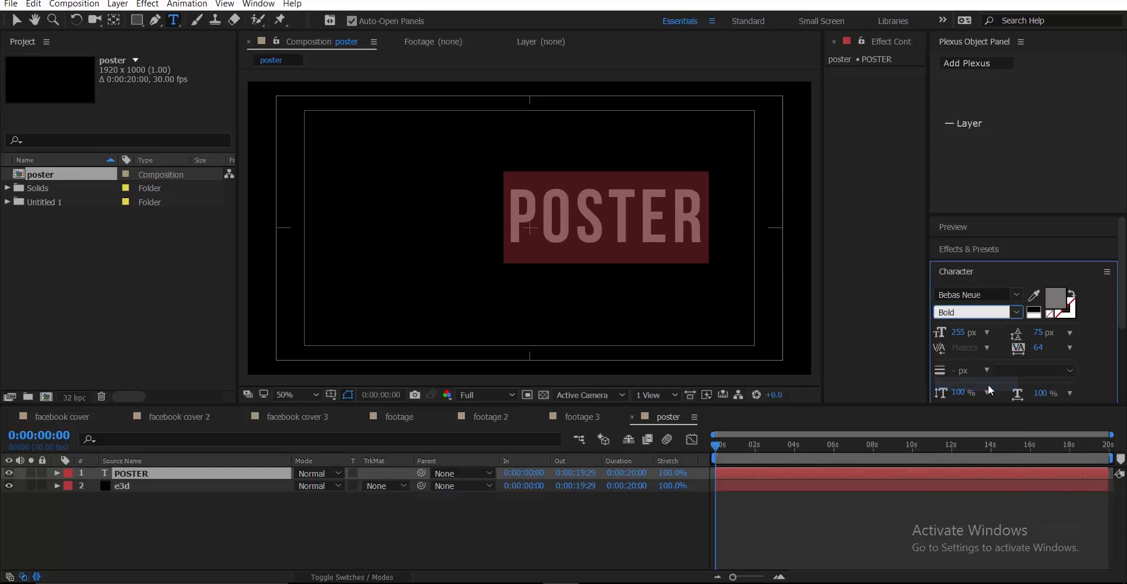
Centre the POSTER text in the frame and hide its layer
left_click(17, 20)
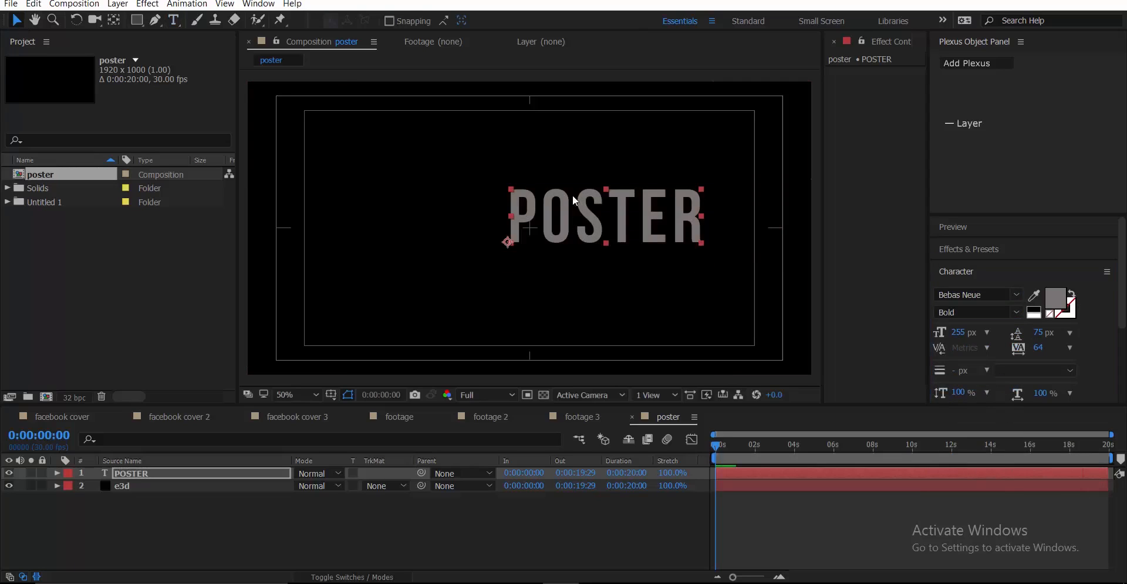
left_click(546, 232)
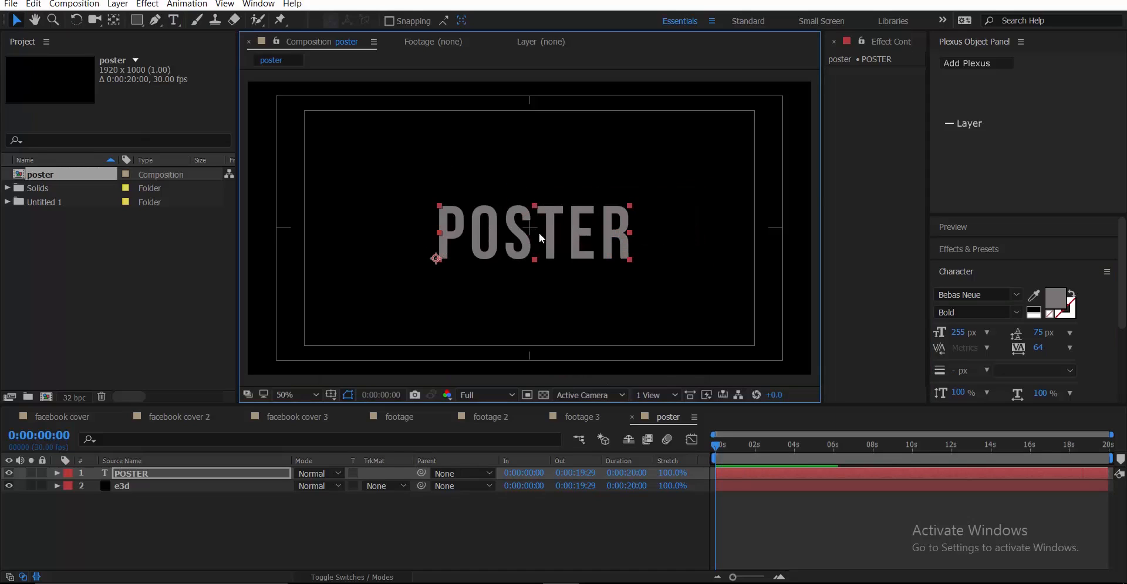
left_click(9, 473)
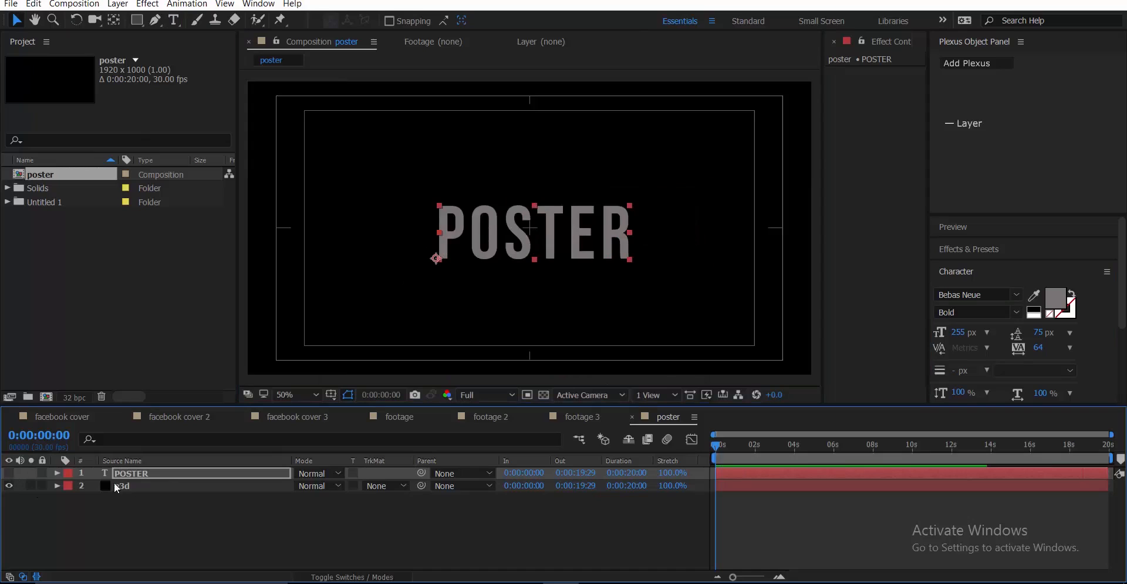
On e3d, set Element's Custom Text and Masks Path Layer 1 to POSTER and open Scene Setup
left_click(156, 486)
left_click_drag(928, 210, 1037, 210)
left_click(843, 210)
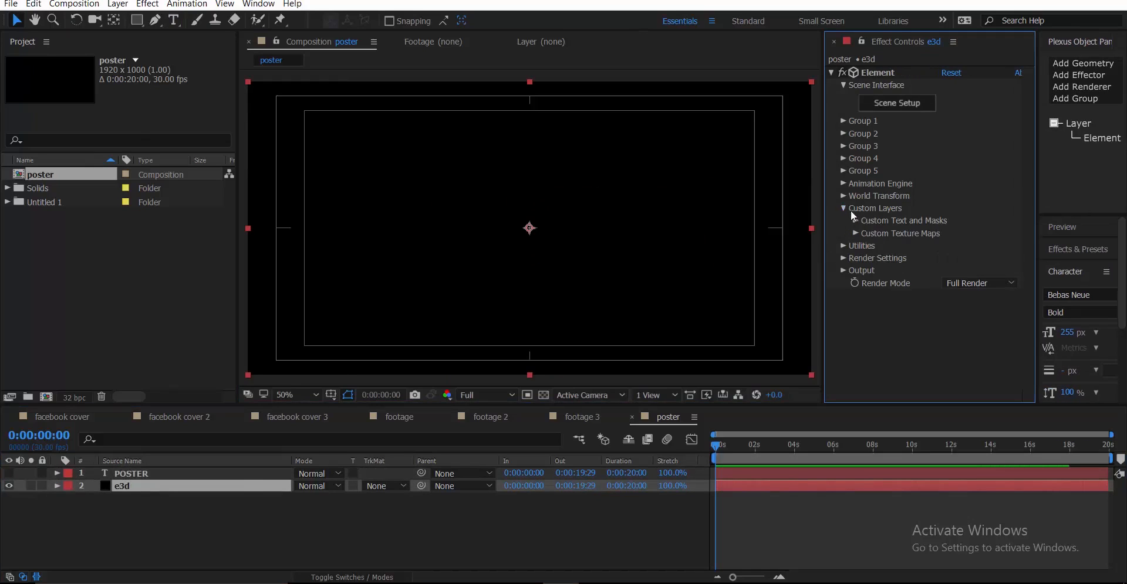
left_click(854, 220)
left_click(971, 222)
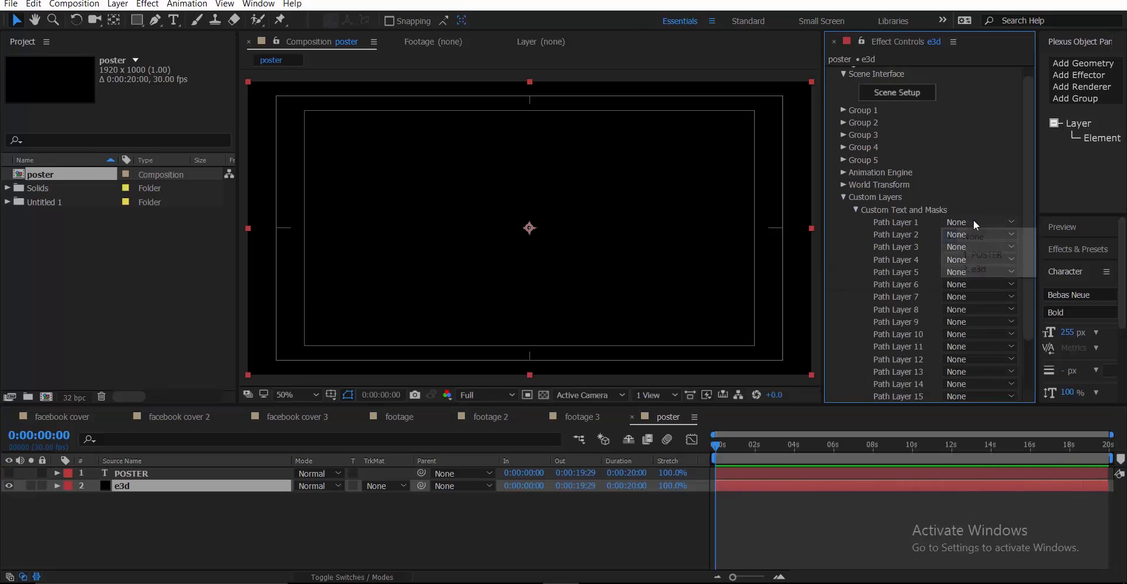
left_click(985, 254)
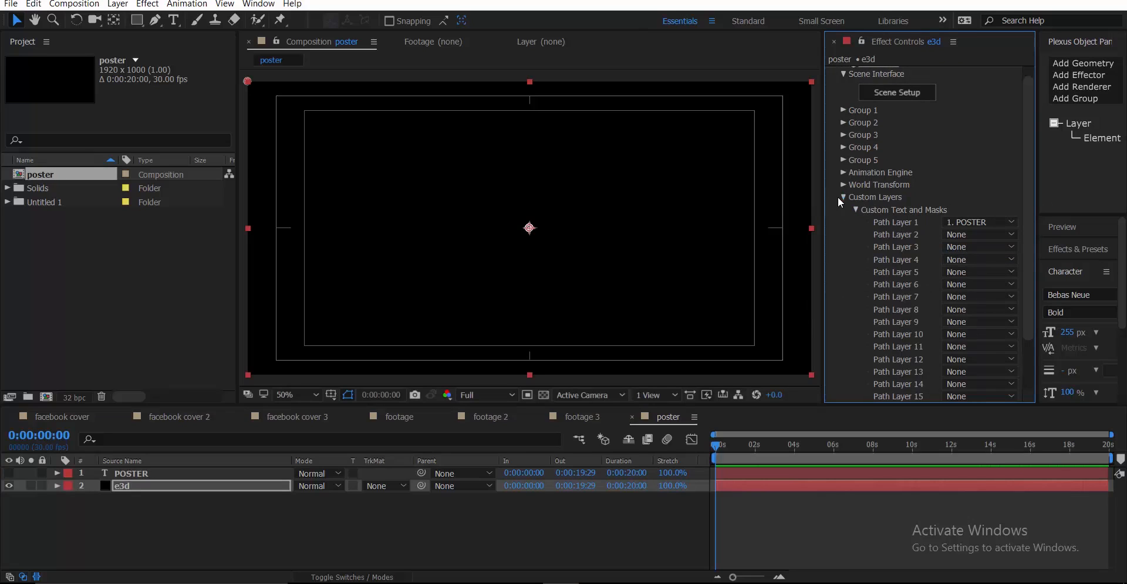
left_click(839, 199)
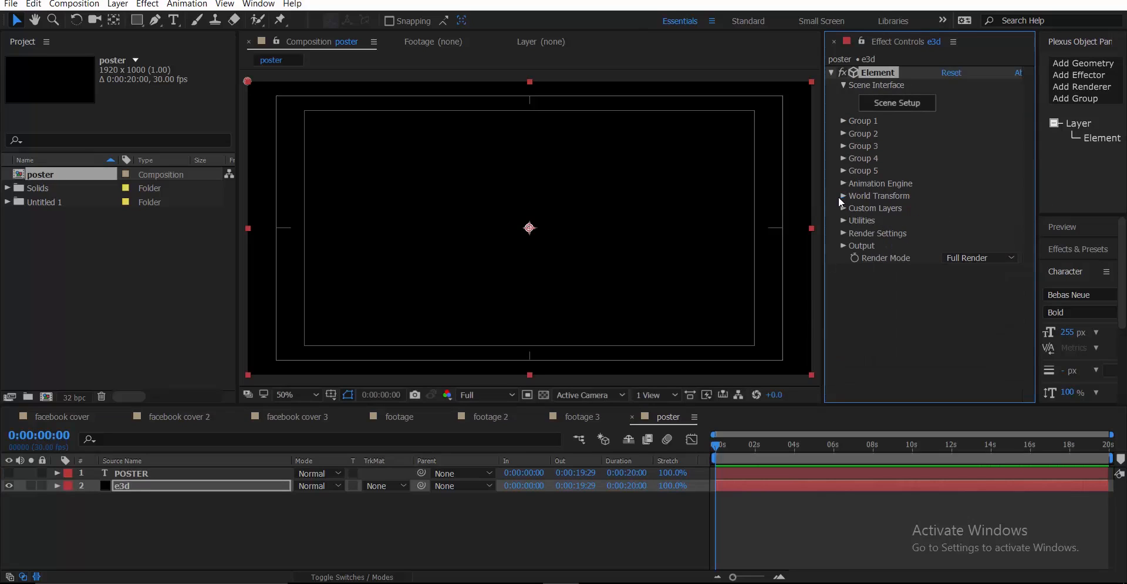
left_click(898, 103)
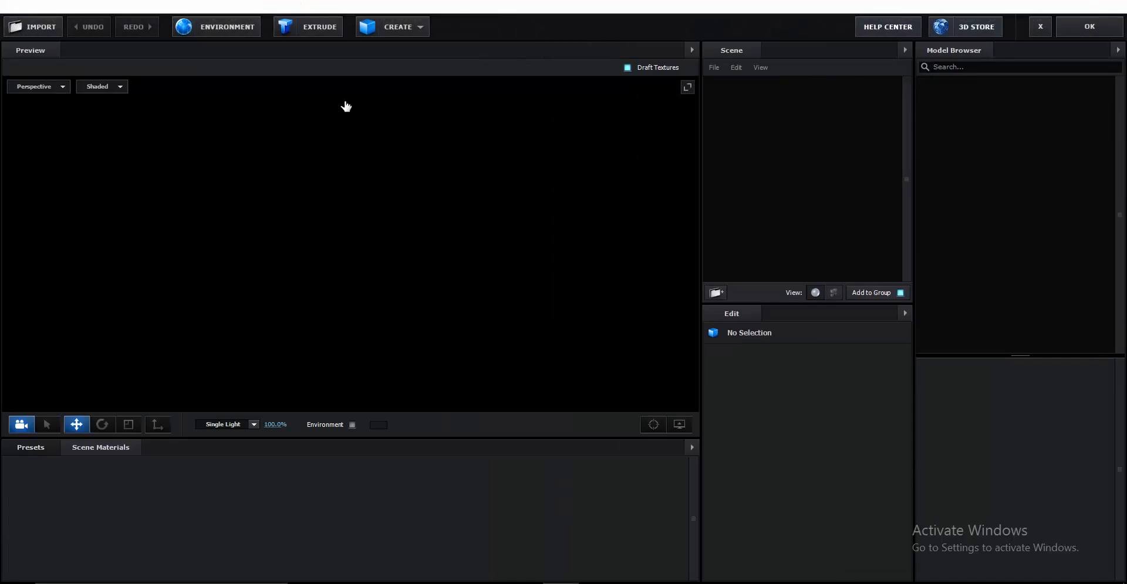
Extrude the POSTER text and raise its Bevel 1 edge expansion to 0.24
left_click(306, 30)
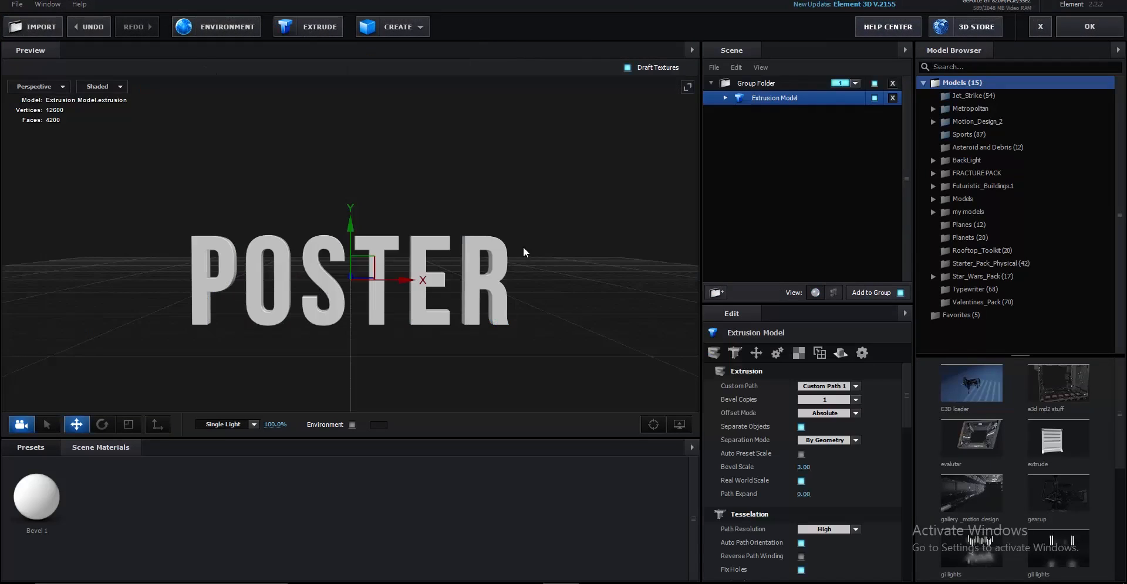
mouse_move(523, 246)
left_mouse_down()
mouse_move(450, 258)
mouse_move(468, 266)
mouse_move(441, 198)
mouse_move(533, 204)
mouse_move(488, 181)
mouse_move(503, 199)
mouse_move(456, 220)
mouse_move(489, 240)
mouse_move(513, 219)
mouse_move(501, 262)
mouse_move(531, 247)
mouse_move(543, 254)
mouse_move(558, 228)
mouse_move(512, 254)
left_mouse_up()
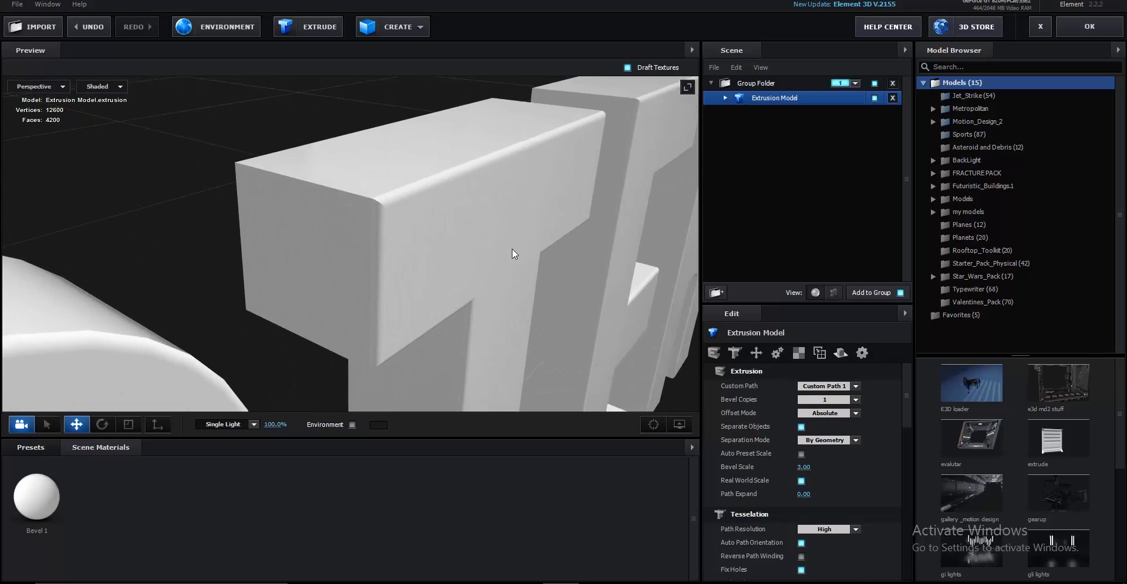
left_click(725, 98)
left_click(744, 113)
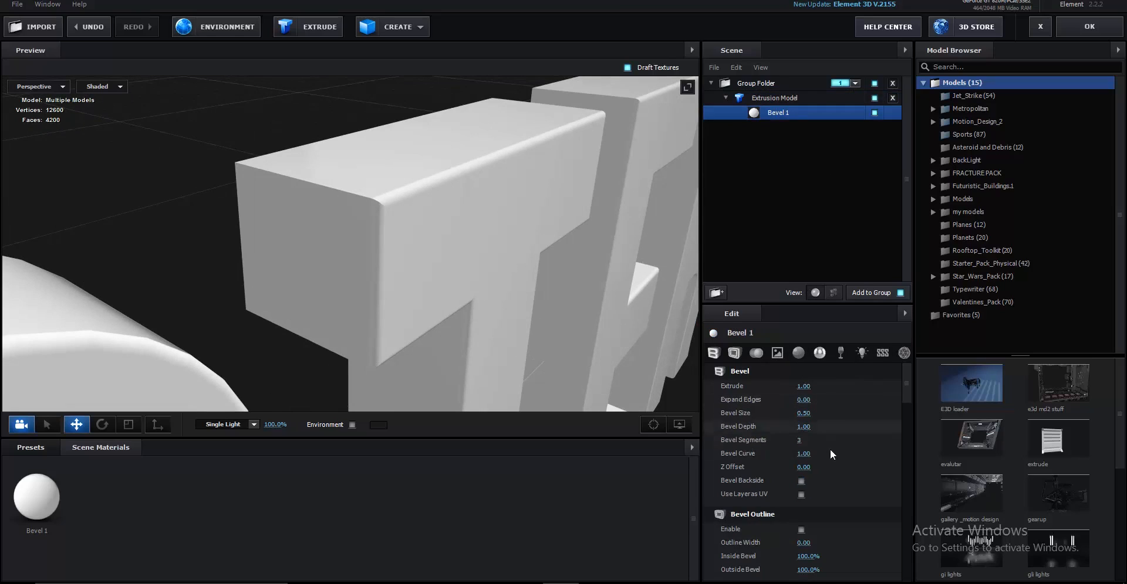
left_click_drag(804, 401, 823, 403)
scroll(400, 290, "down", 3)
left_click_drag(400, 290, 461, 168)
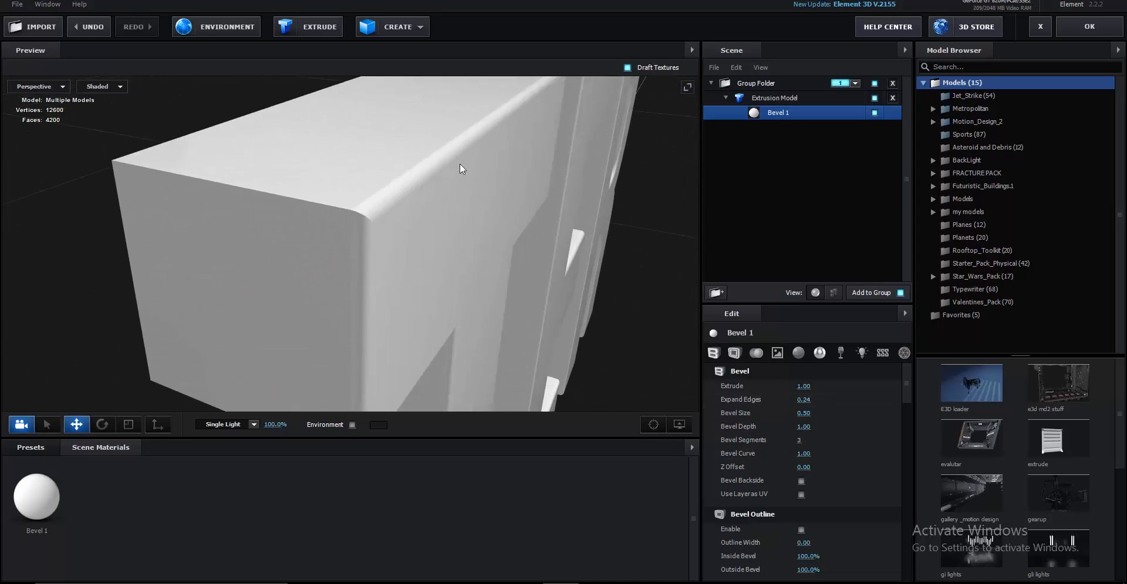
Enable Bevel Backside and set Bevel Curve 0.61 and Bevel Depth 1.96
left_click(801, 480)
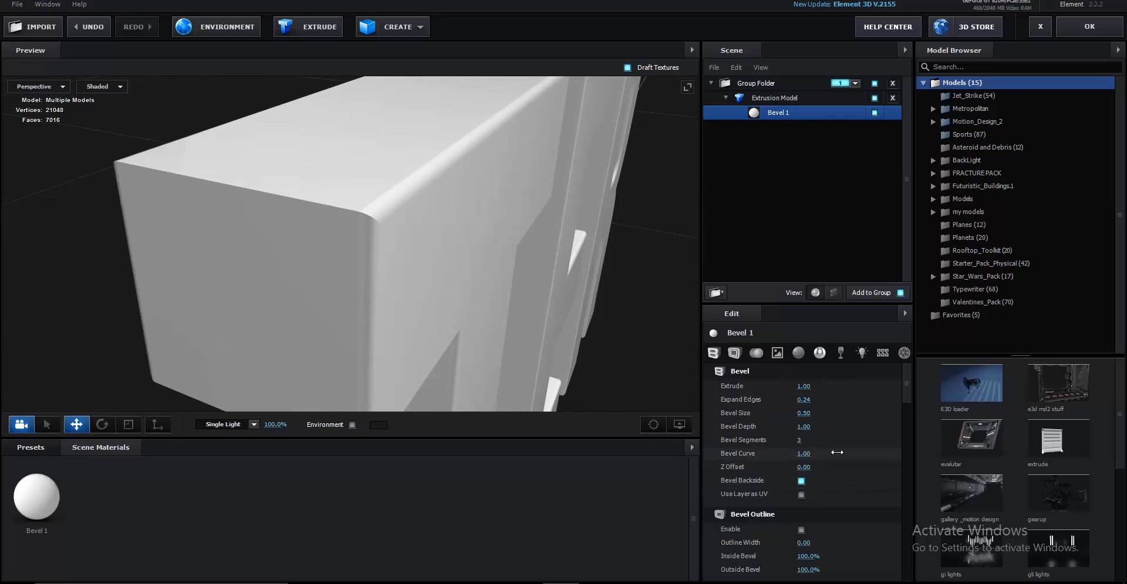
left_click_drag(869, 452, 847, 442)
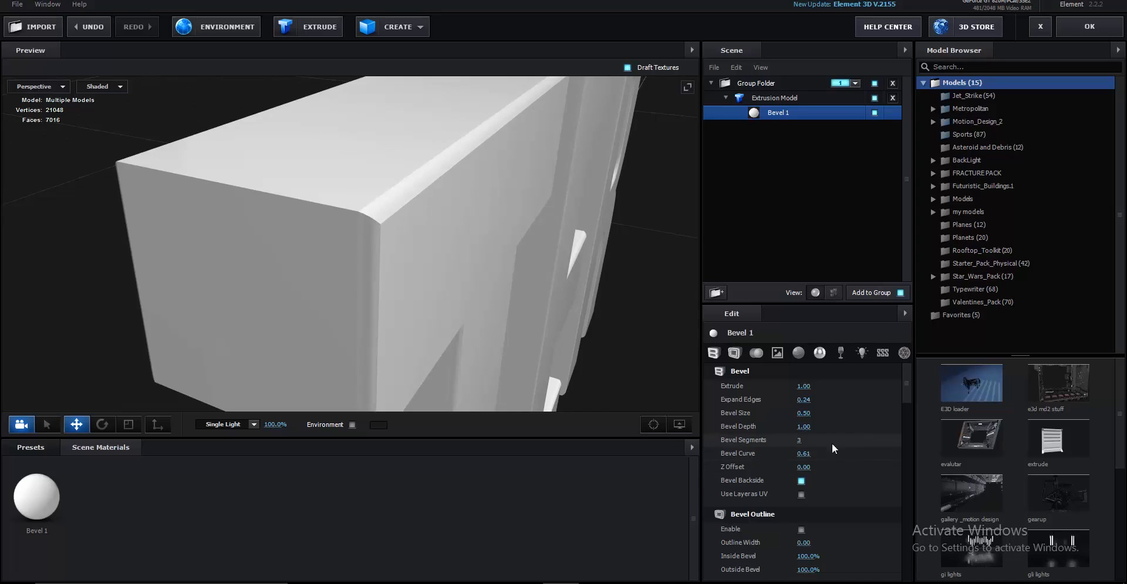
left_click_drag(800, 428, 854, 428)
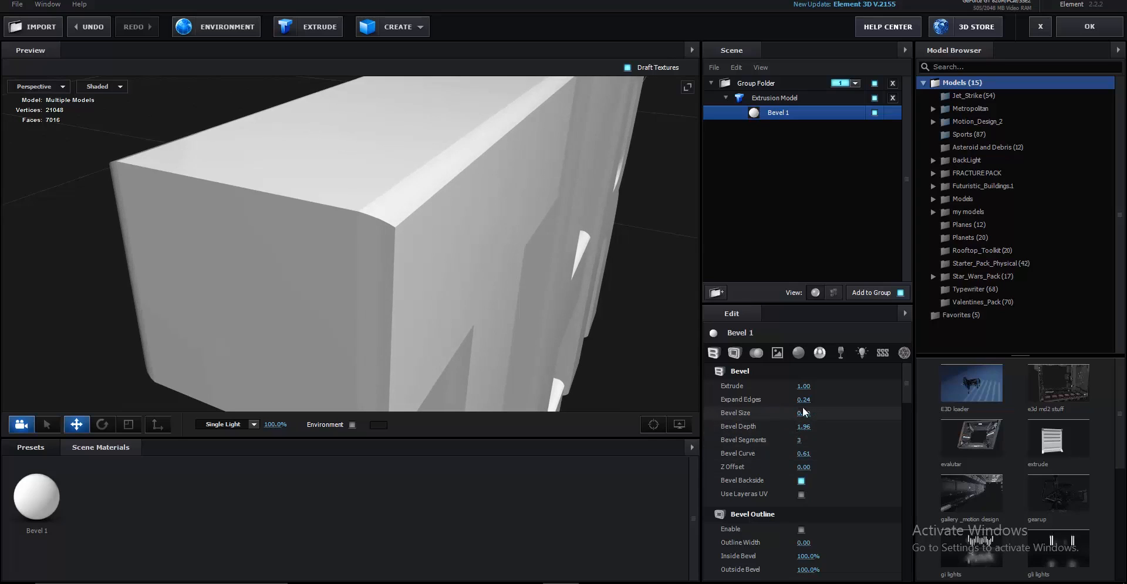
left_click_drag(801, 399, 810, 398)
Set the bevel size to 0.50 and thicken Expand Edges to 0.85
scroll(410, 258, "down", 4)
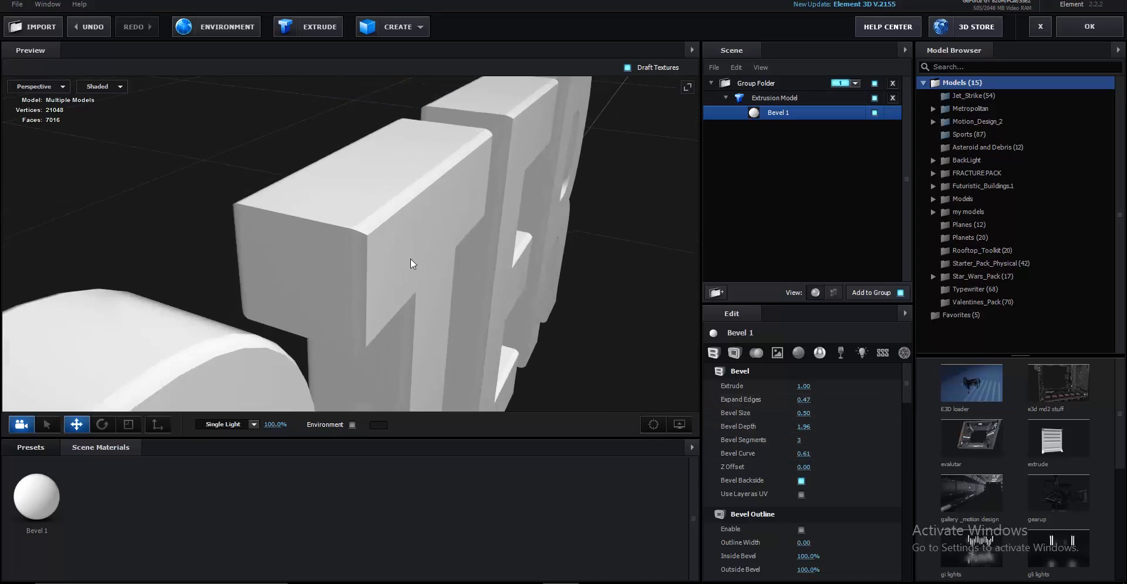
left_click_drag(410, 258, 429, 308)
scroll(430, 310, "down", 4)
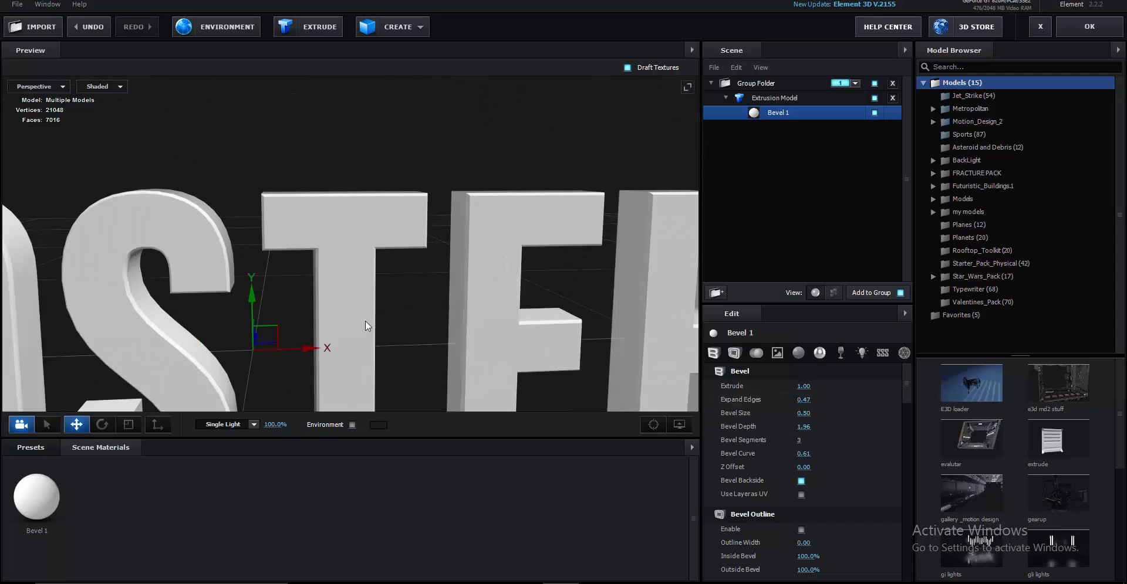
scroll(366, 323, "down", 6)
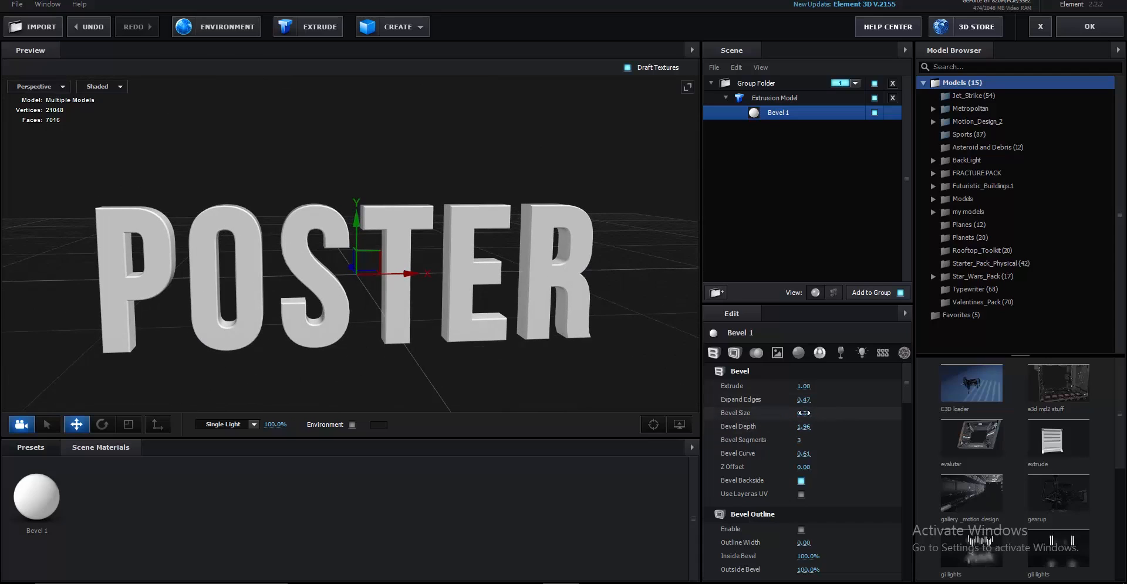
left_click(832, 406)
left_click_drag(802, 400, 827, 400)
Hide the preview grid and set the extrusion depth to 2.84
left_click_drag(612, 339, 507, 336)
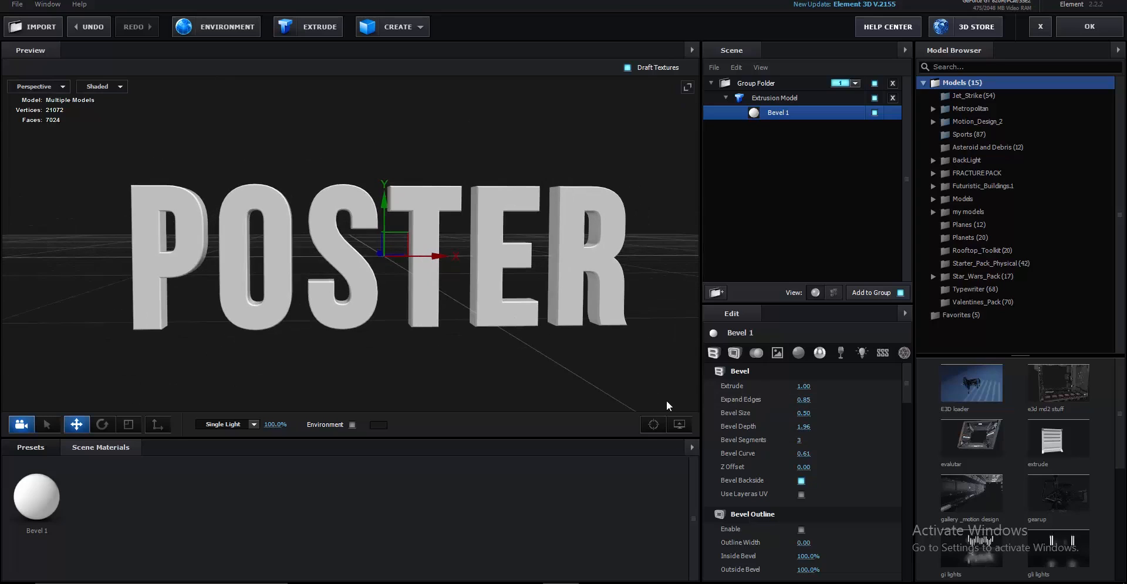
left_click(679, 424)
left_click(620, 386)
left_click_drag(656, 305, 692, 370)
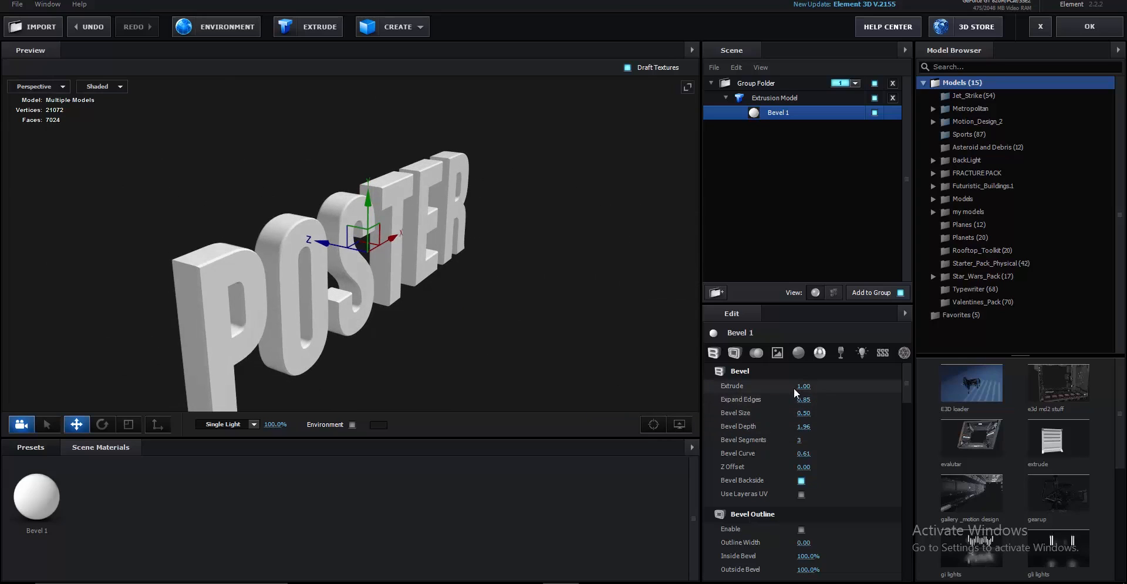
left_click_drag(817, 388, 909, 388)
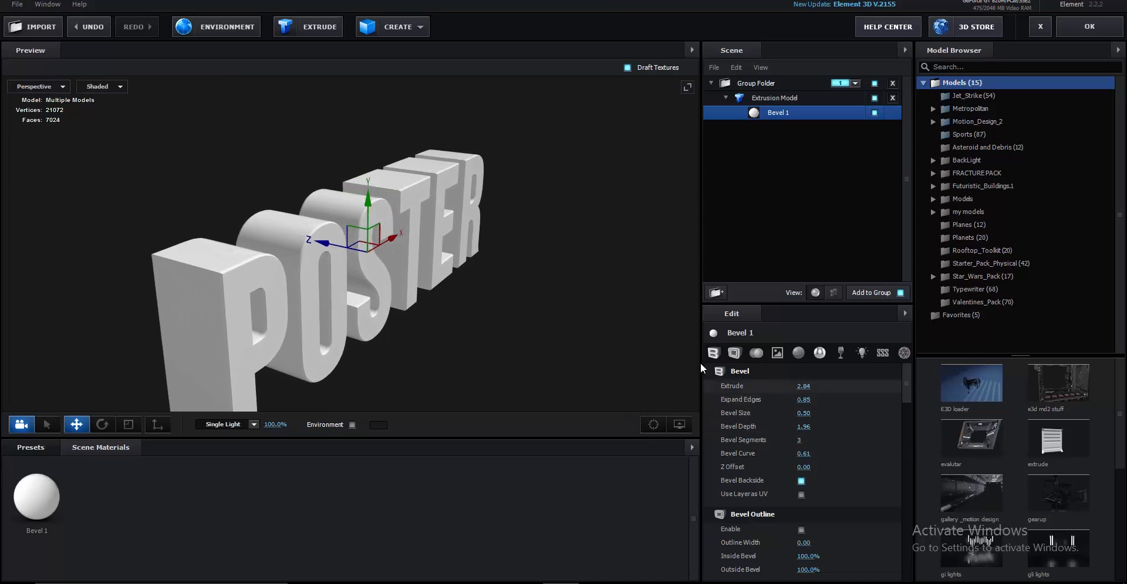
left_click_drag(687, 359, 624, 341)
Enable Optimize Mesh on the extrusion model to cut the vertex count
scroll(786, 421, "down", 5)
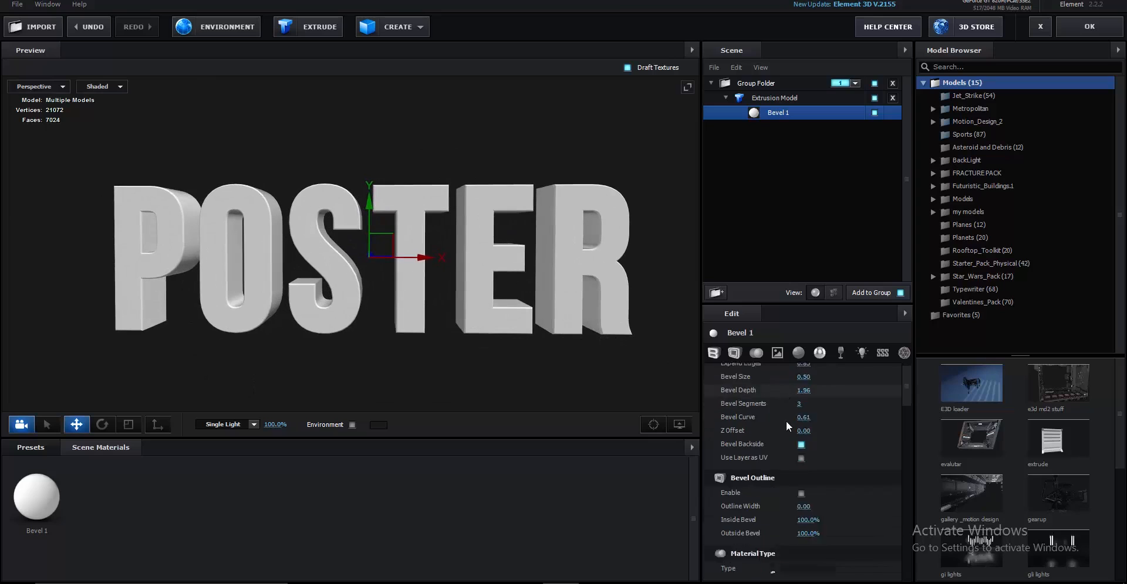
scroll(822, 473, "down", 10)
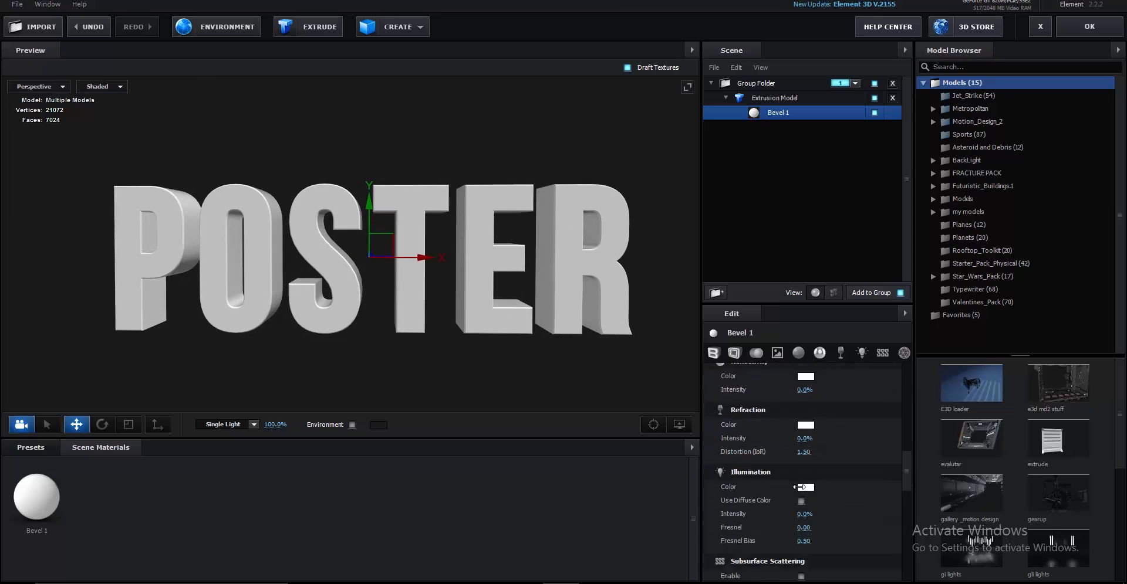
scroll(809, 469, "up", 5)
left_click(774, 98)
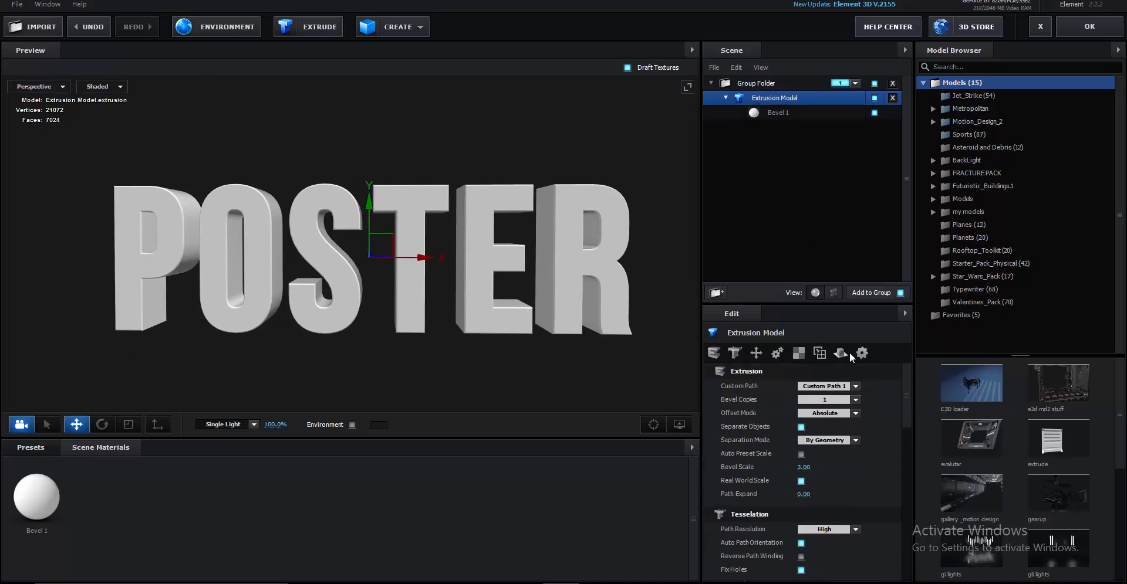
scroll(845, 375, "down", 2)
scroll(832, 395, "down", 6)
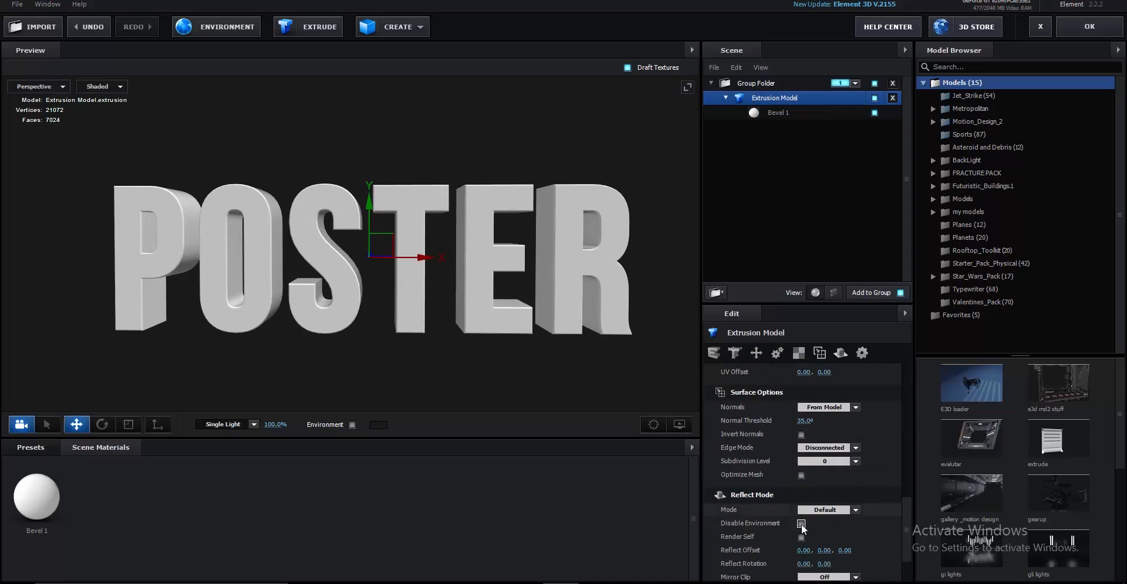
left_click(801, 476)
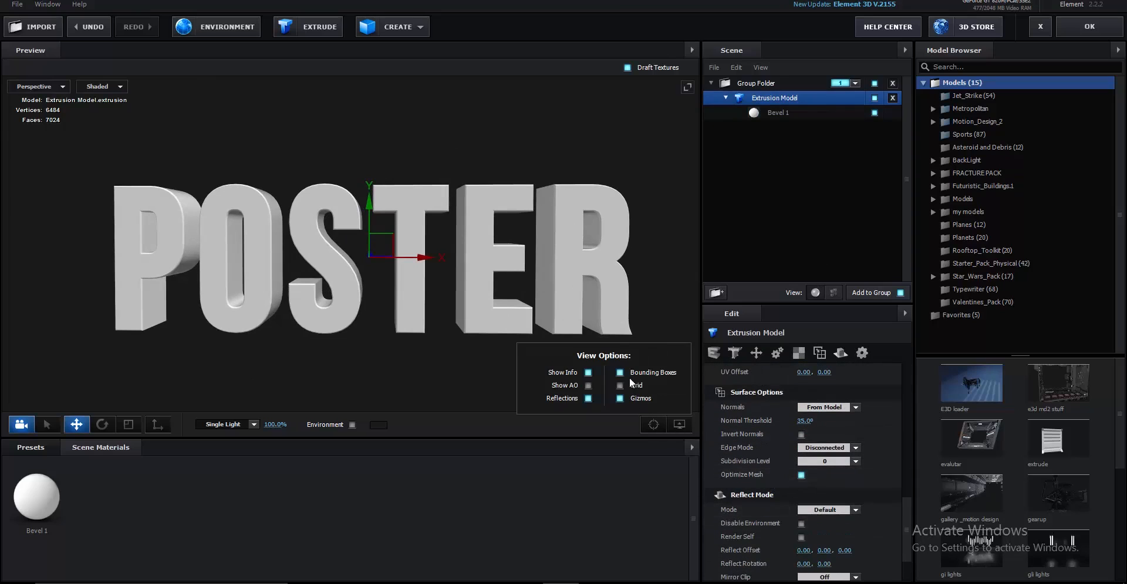
left_click_drag(533, 339, 452, 312)
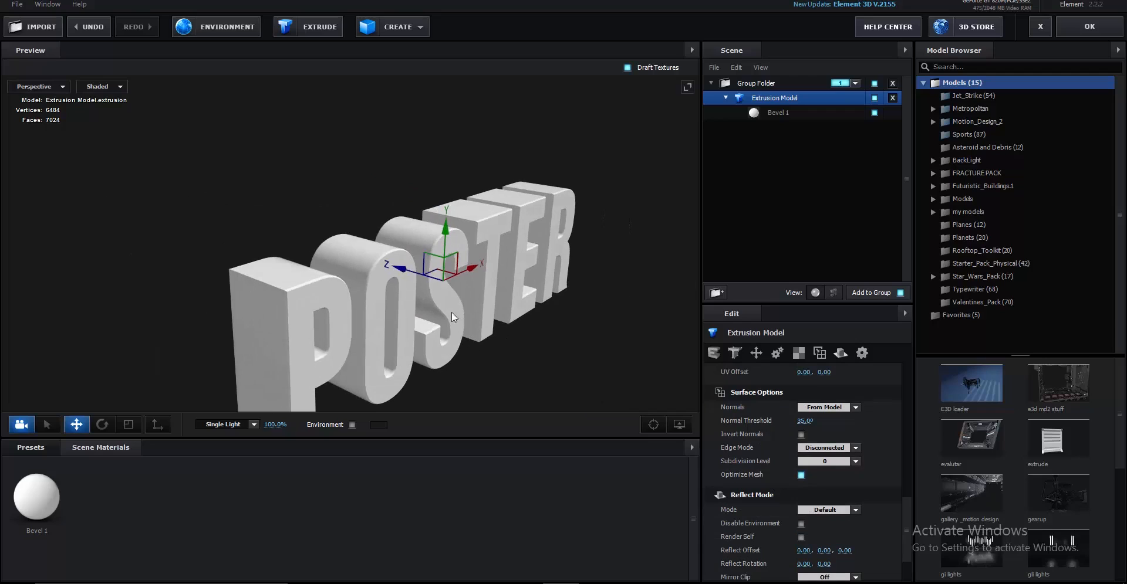
right_click(767, 99)
Duplicate the POSTER extrusion model and select the first model's Bevel 1
right_click(748, 101)
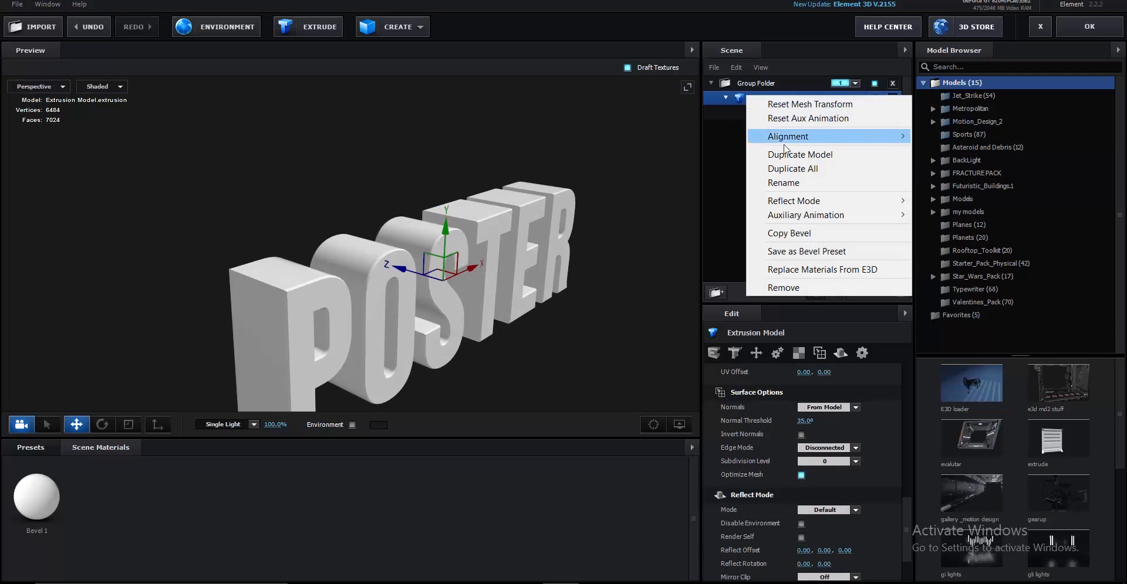
left_click(782, 156)
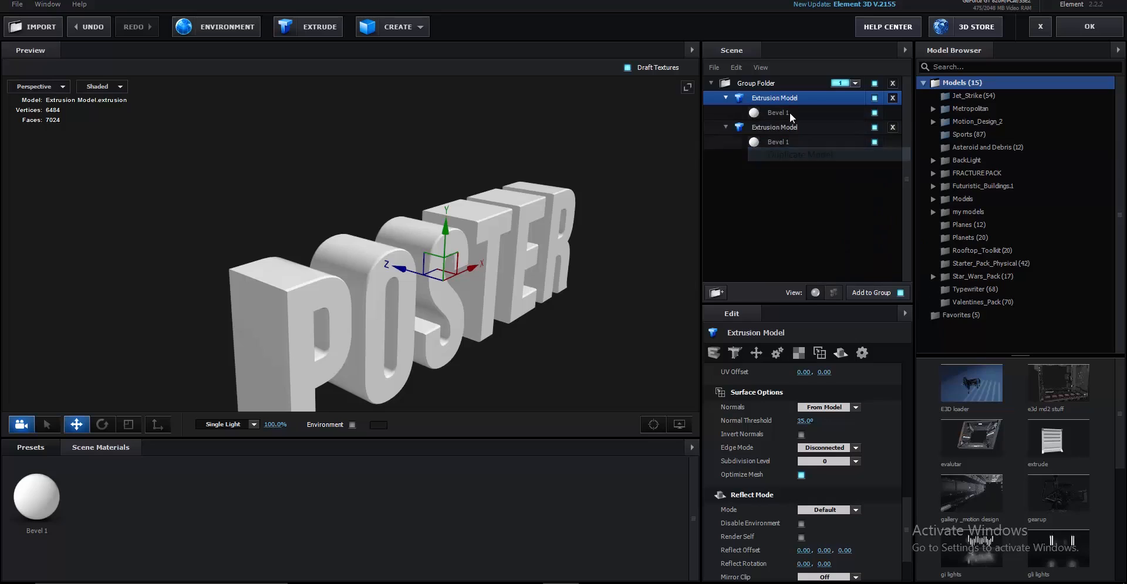
scroll(811, 371, "up", 3)
scroll(811, 372, "up", 3)
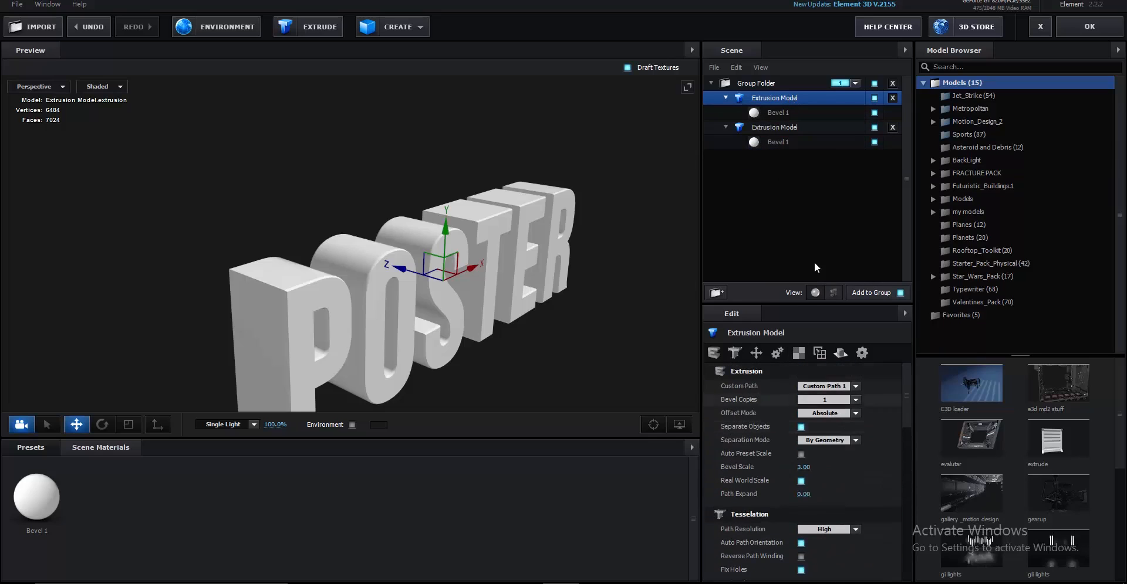
left_click(782, 114)
scroll(841, 434, "down", 2)
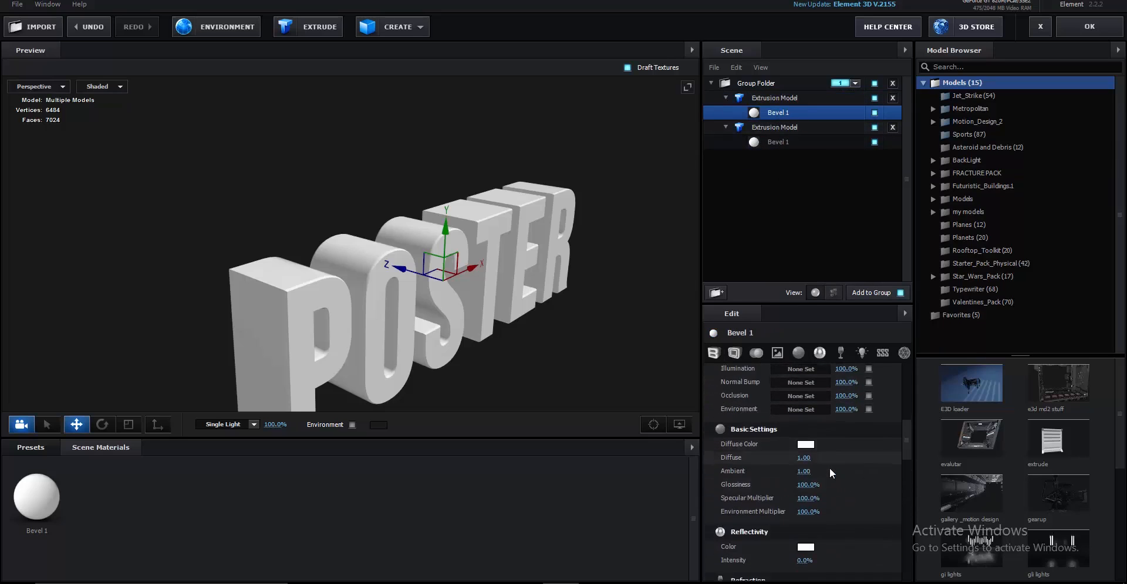
left_click(789, 100)
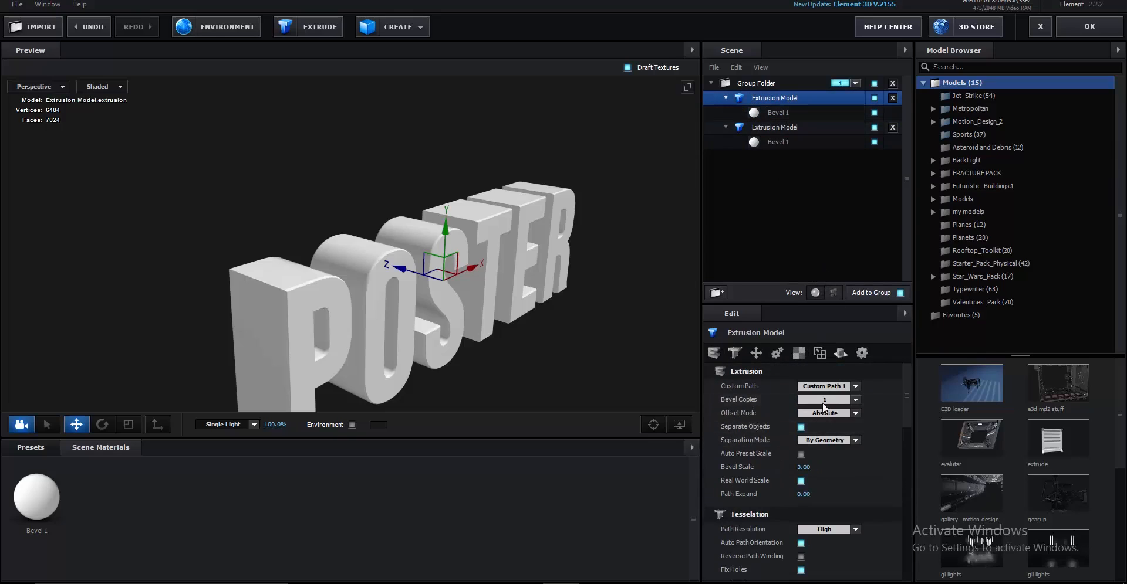
scroll(821, 456, "down", 4)
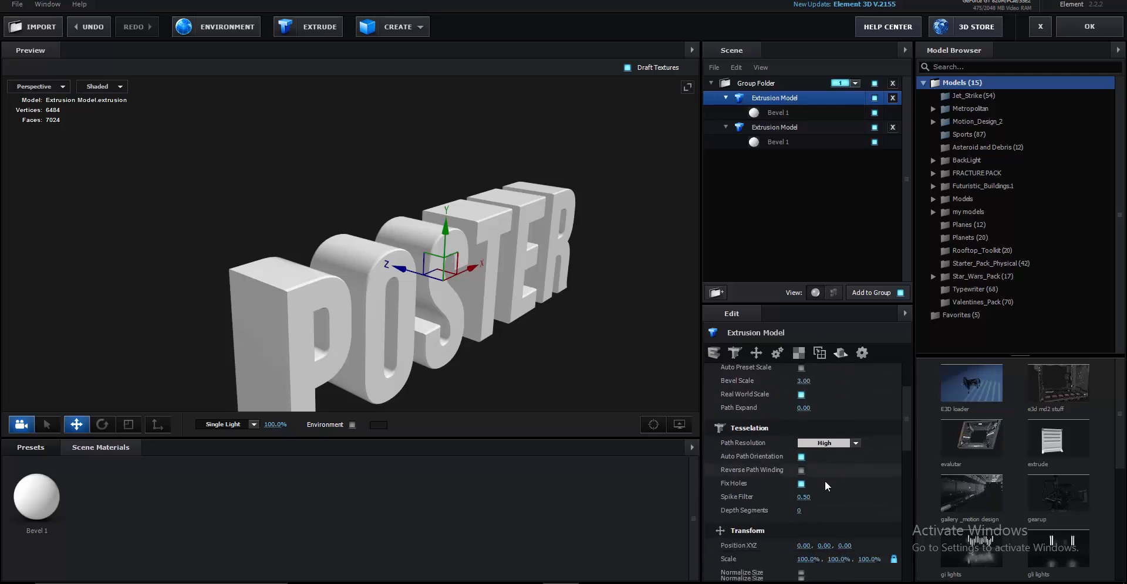
scroll(825, 480, "up", 4)
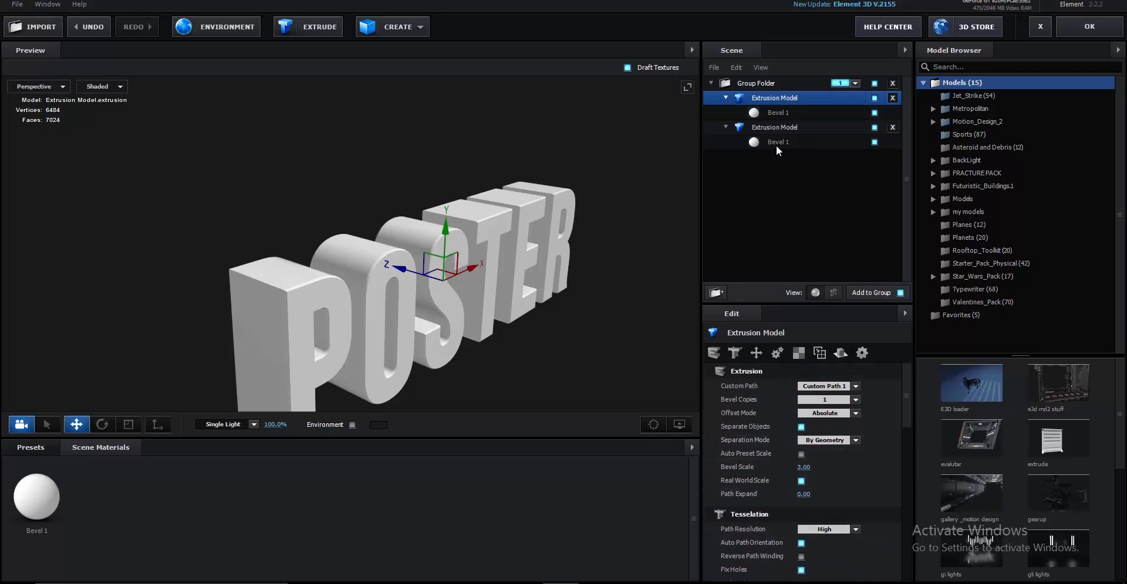
left_click(779, 113)
scroll(828, 408, "up", 5)
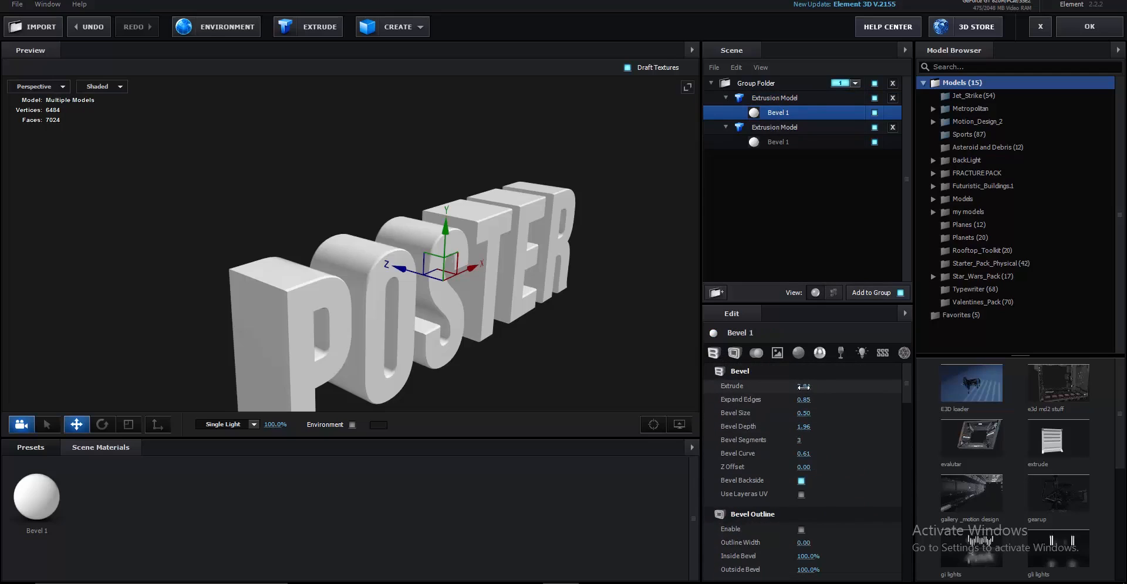
Set that bevel to Expand Edges 2.49, Extrude 0.70 and Bevel Size 1.26
left_click_drag(775, 394, 866, 397)
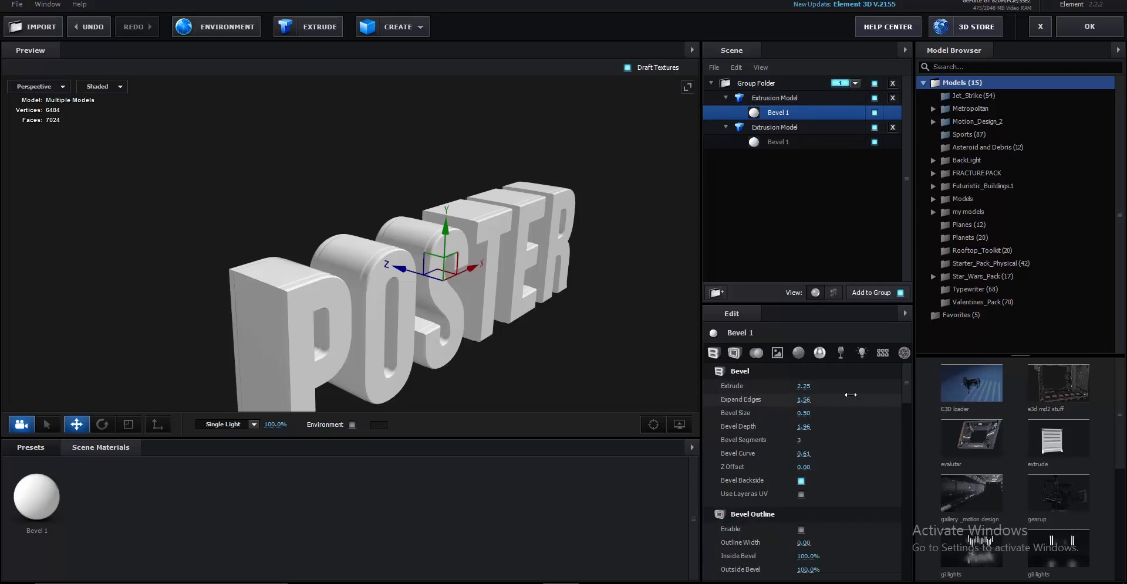
left_click_drag(795, 387, 709, 402)
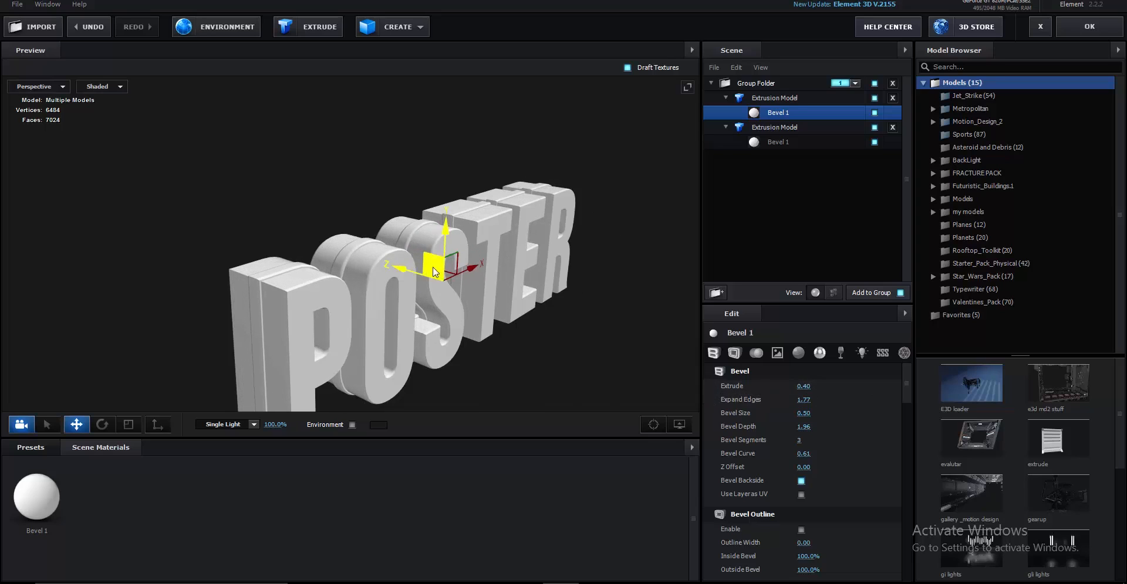
scroll(449, 282, "up", 3)
left_click_drag(458, 311, 488, 335)
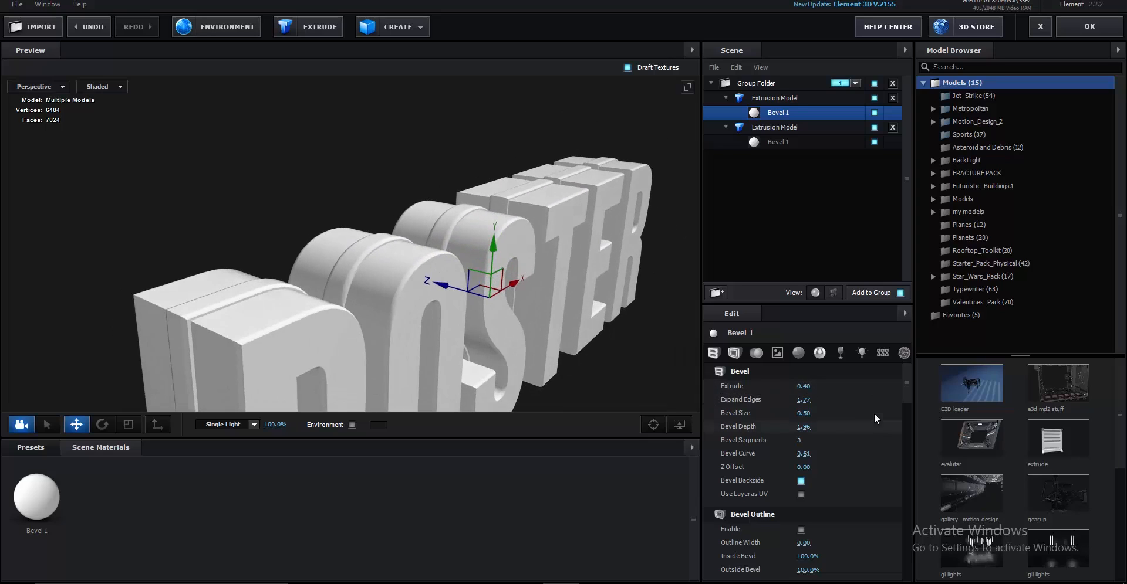
left_click_drag(798, 386, 844, 415)
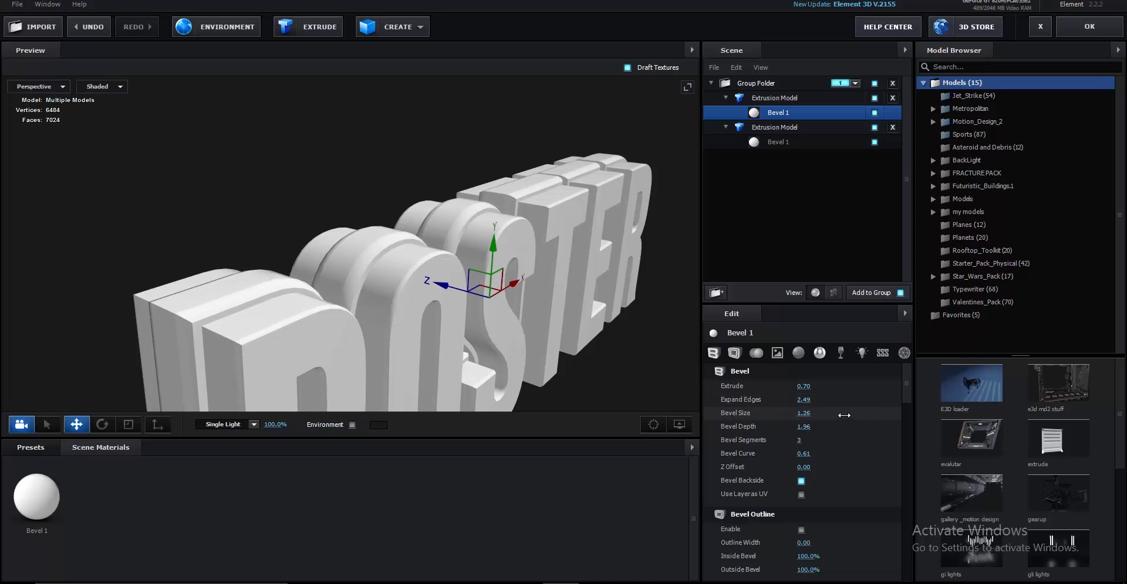
left_click_drag(531, 330, 401, 335)
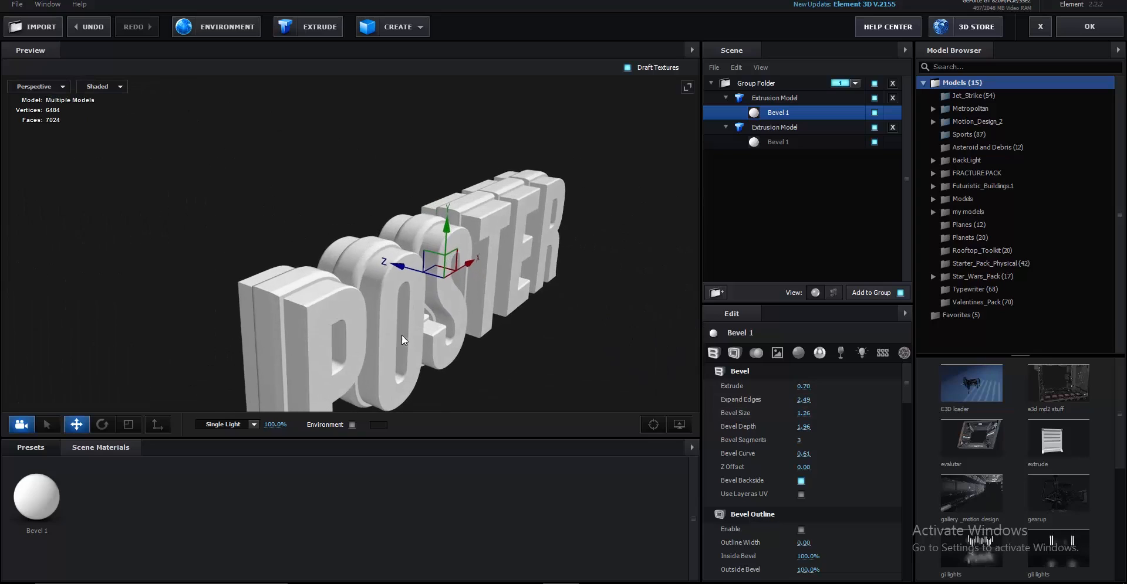
right_click(786, 102)
Duplicate the first model again and give its bevel Extrude 0.00, Expand Edges 1.96, Bevel Size 1.16
left_click(816, 156)
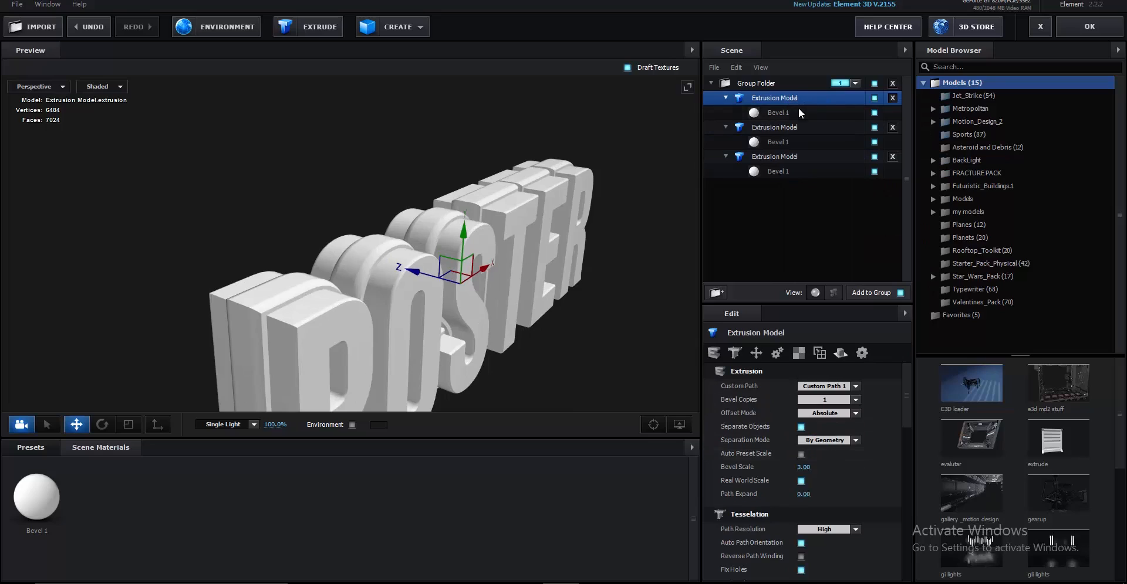
left_click(798, 111)
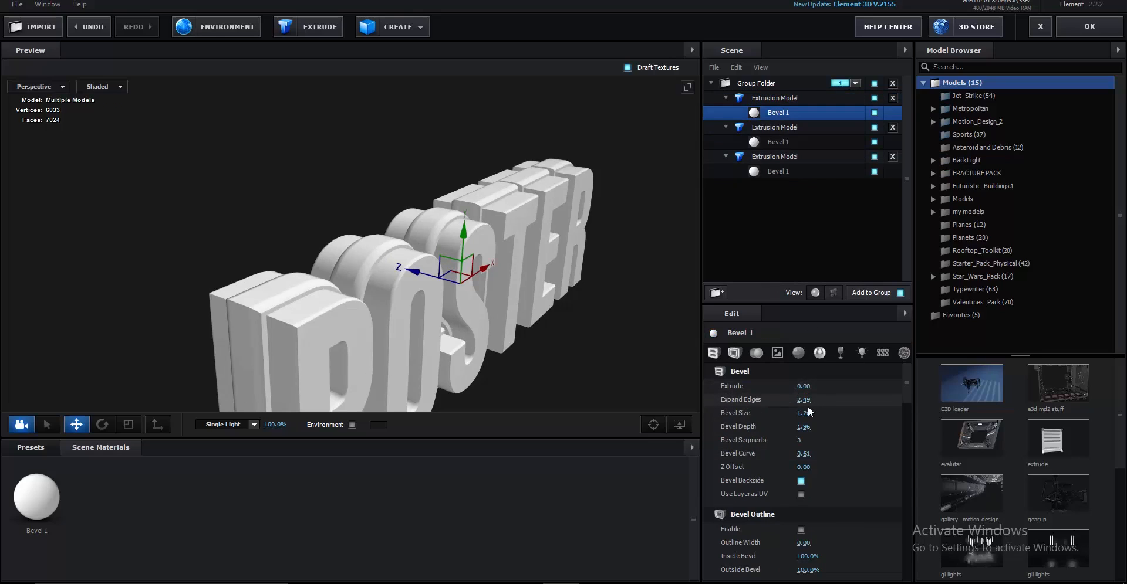
mouse_move(804, 404)
left_mouse_down()
mouse_move(839, 397)
mouse_move(792, 389)
left_mouse_up()
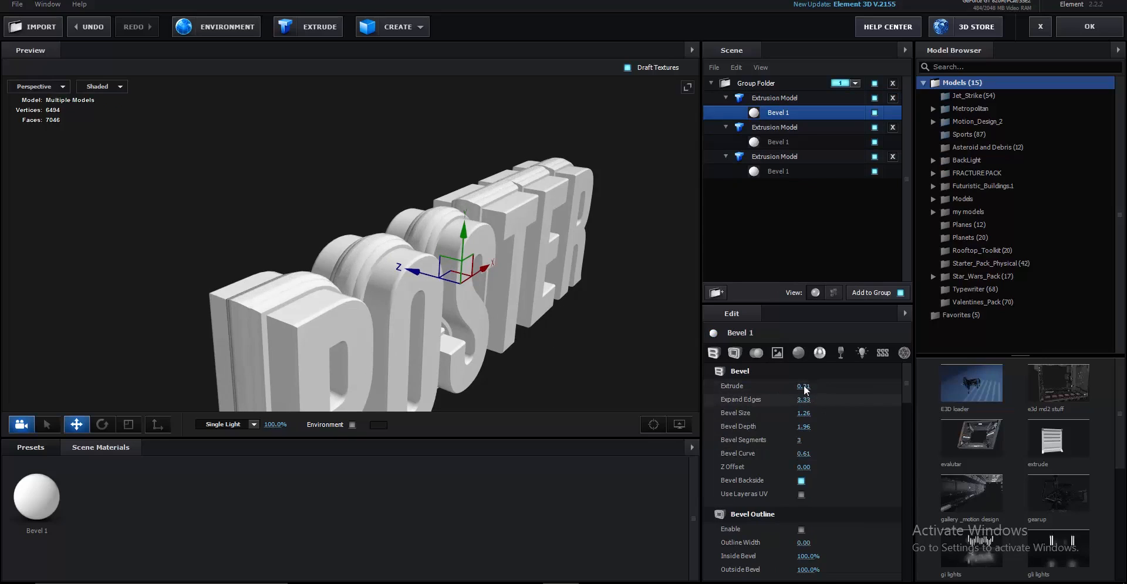
left_click_drag(413, 274, 374, 273)
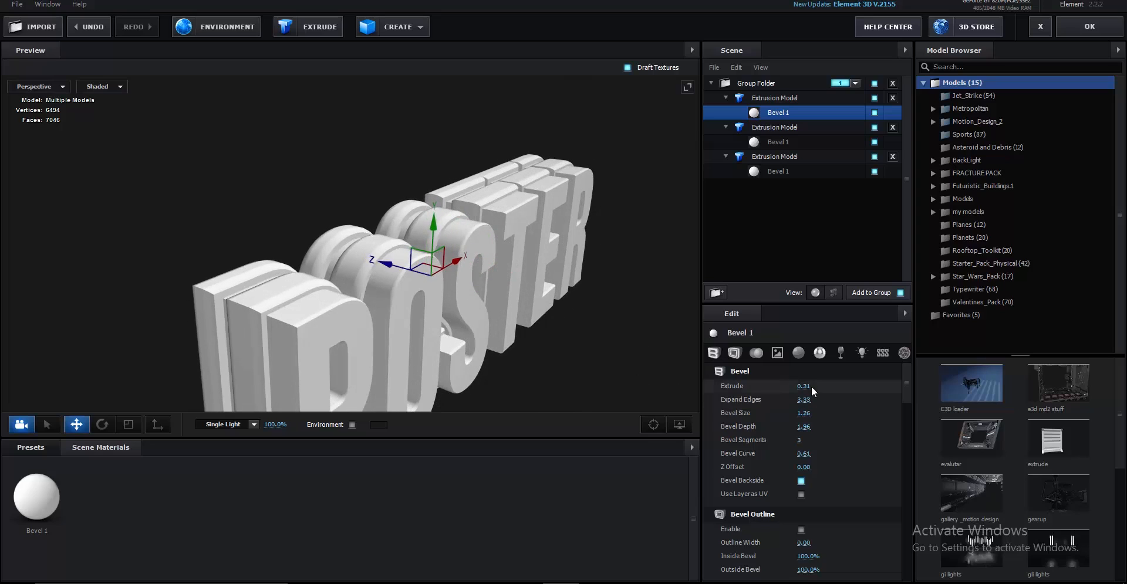
left_click_drag(803, 387, 706, 420)
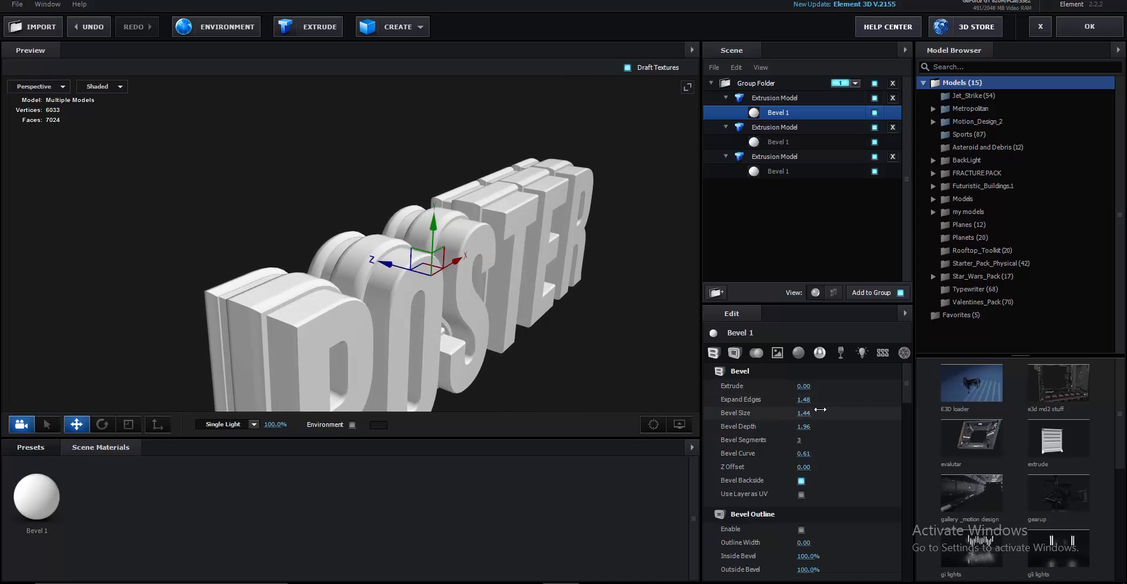
mouse_move(819, 410)
left_mouse_down()
mouse_move(811, 424)
mouse_move(806, 403)
left_mouse_up()
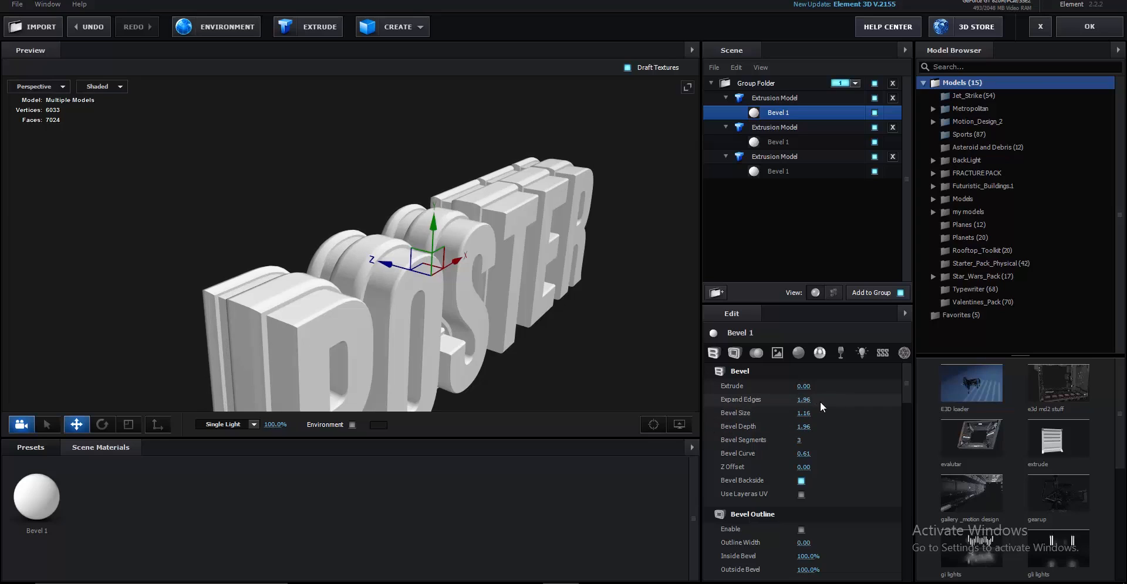
scroll(800, 398, "down", 3)
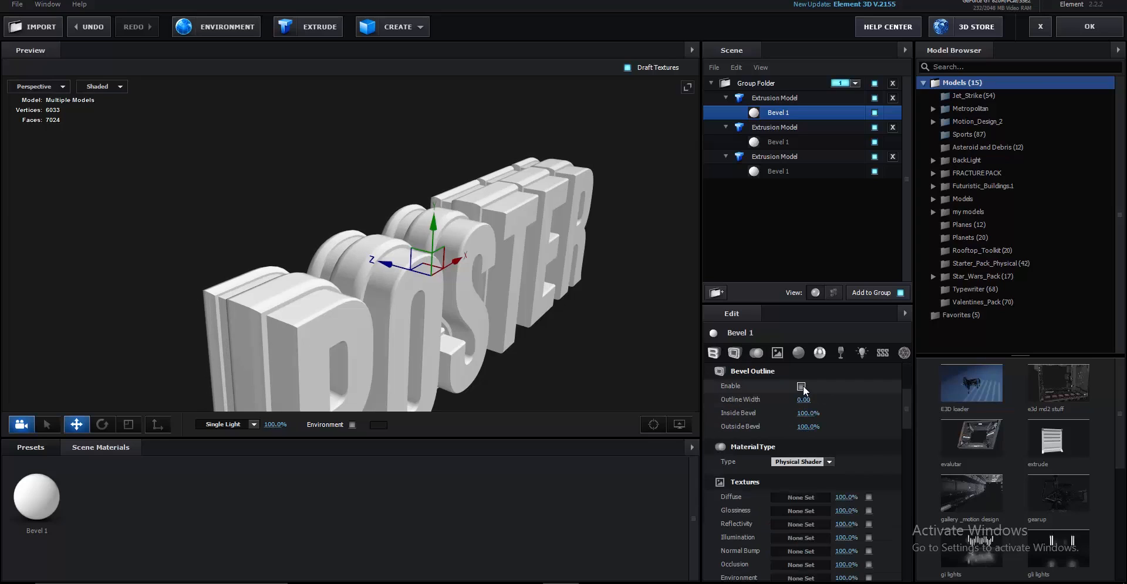
Enable Bevel Outline on the front copy and widen Expand Edges to 3.50
left_click(801, 387)
scroll(808, 409, "up", 3)
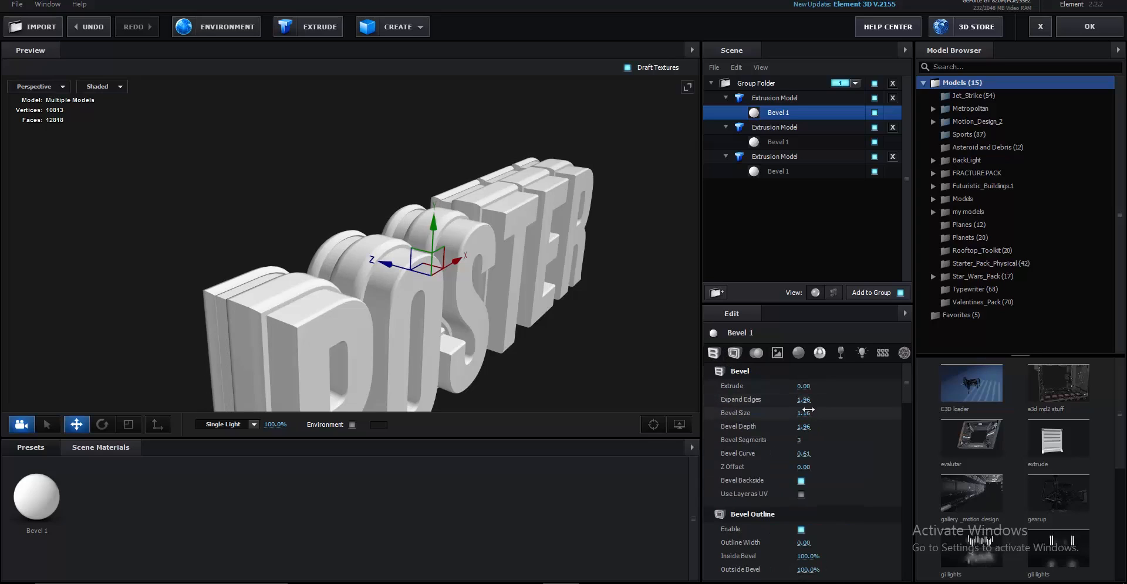
left_click_drag(804, 401, 882, 398)
left_click_drag(446, 301, 376, 269)
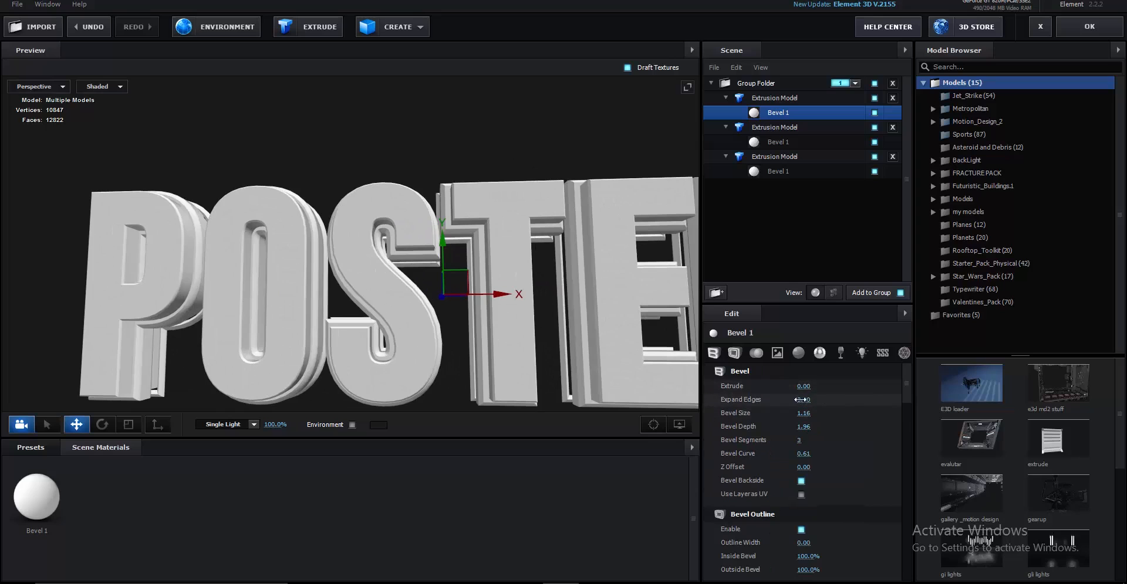
left_click_drag(801, 399, 809, 399)
scroll(494, 283, "down", 5)
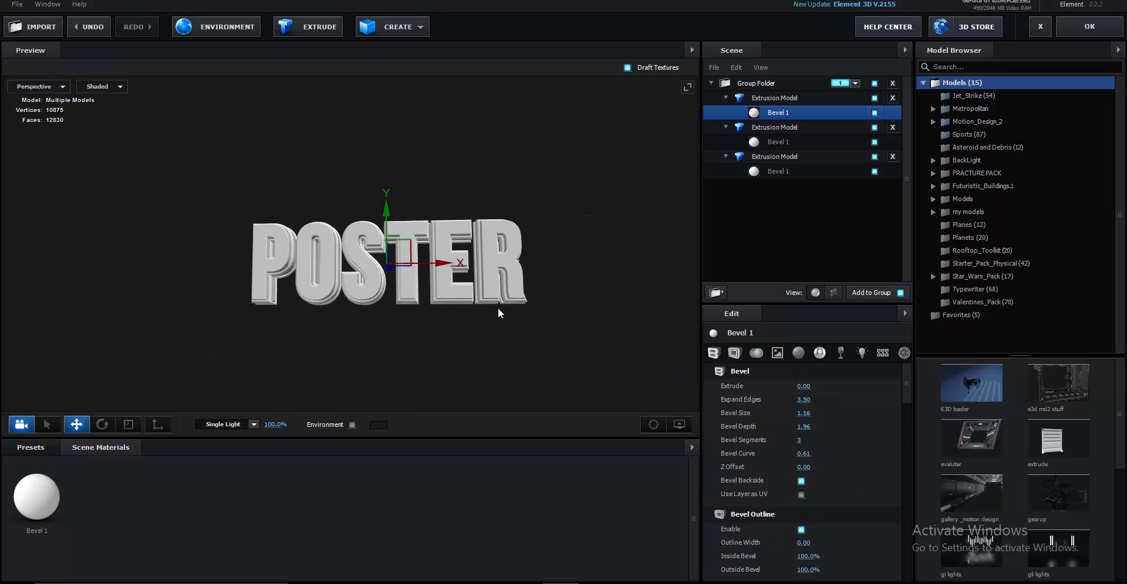
scroll(519, 275, "up", 8)
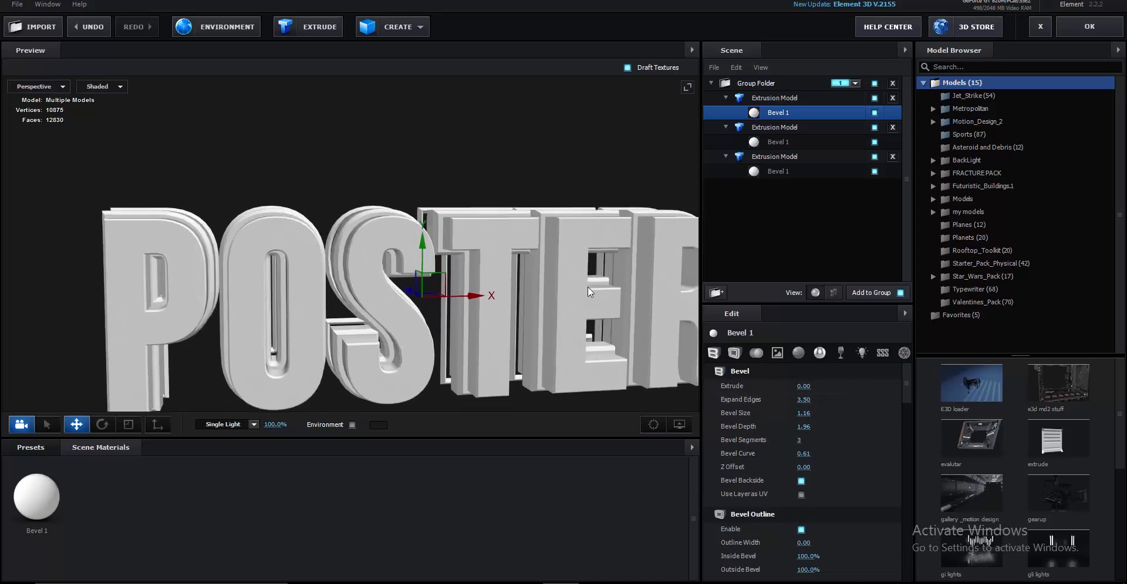
left_click_drag(587, 287, 524, 305)
Hide the front and second extrusion copies to inspect the layers, then apply the scene with OK
left_click(873, 98)
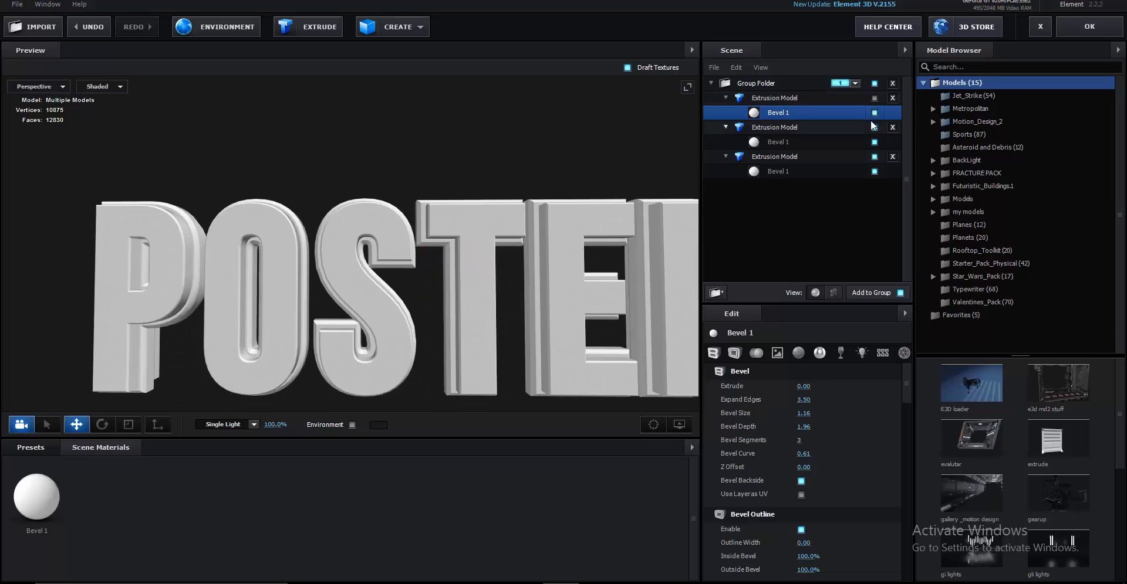
left_click(873, 113)
left_click_drag(626, 199, 675, 311)
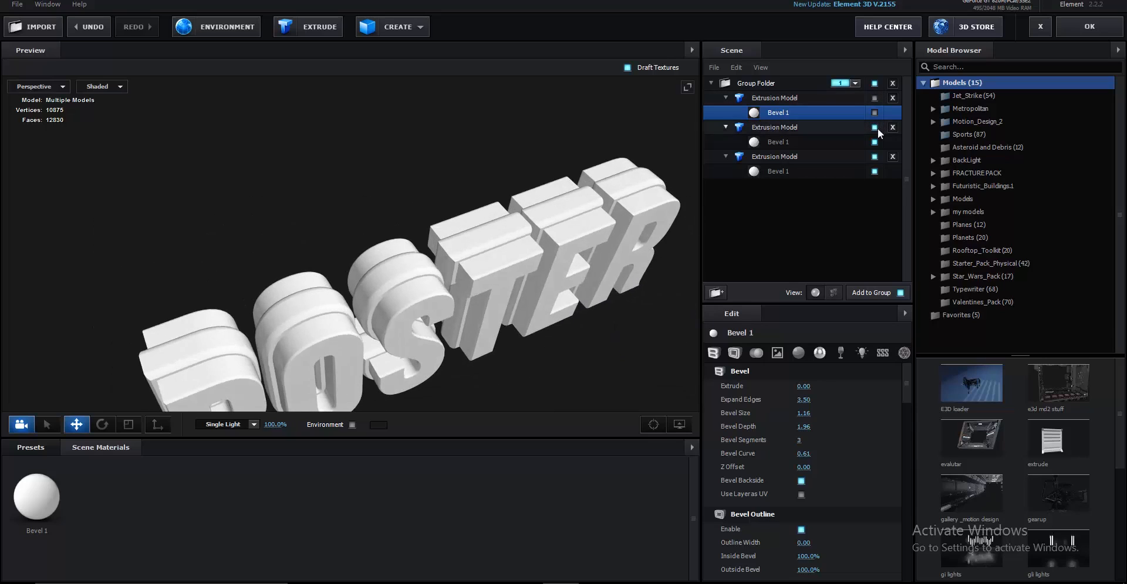
left_click(874, 127)
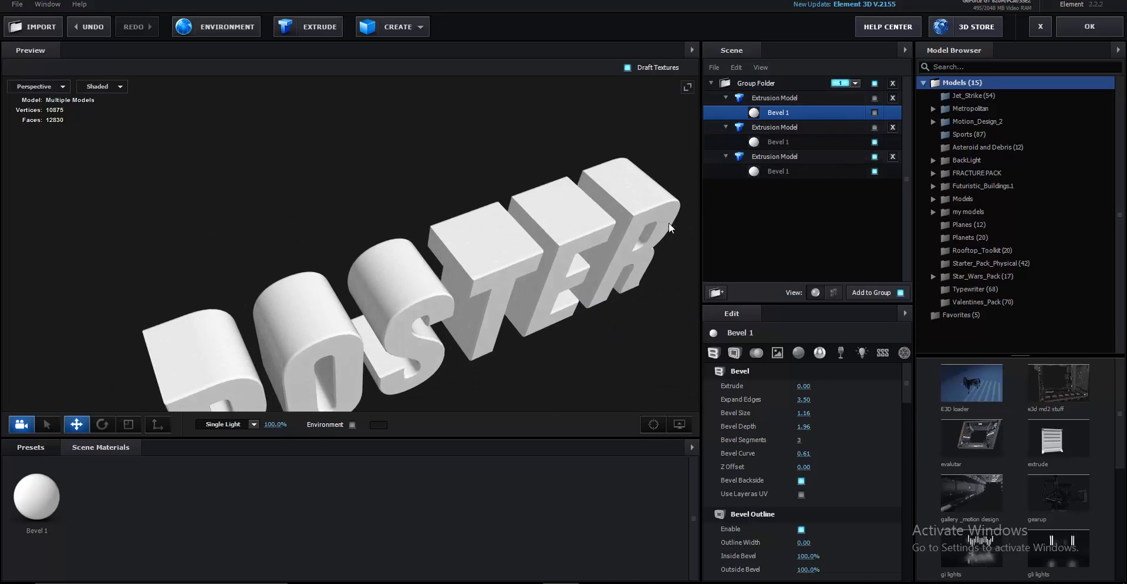
left_click_drag(667, 223, 644, 213)
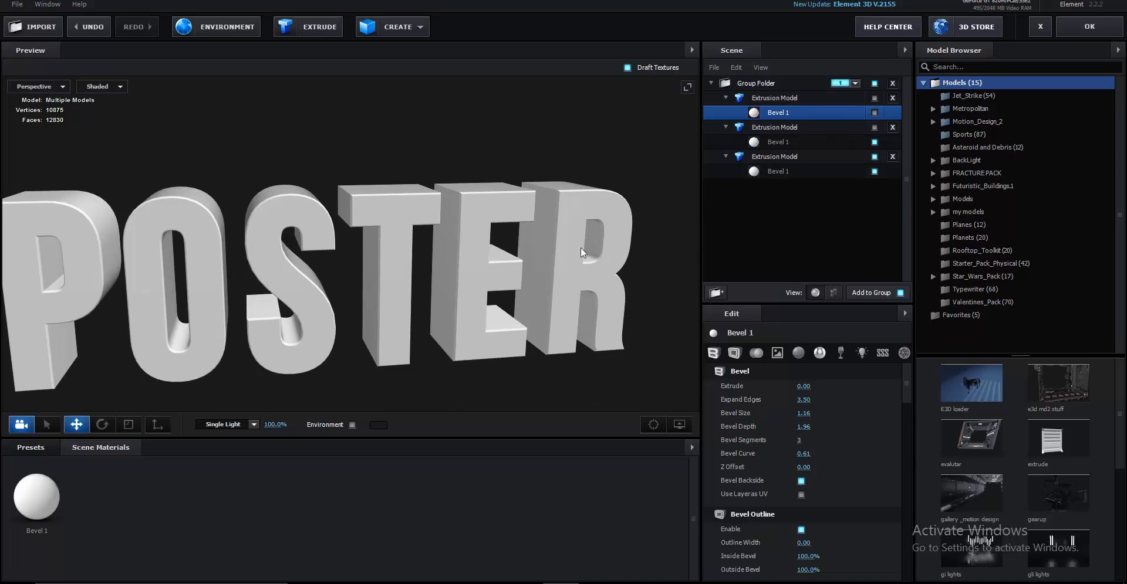
left_click_drag(579, 248, 514, 226)
left_click(1074, 25)
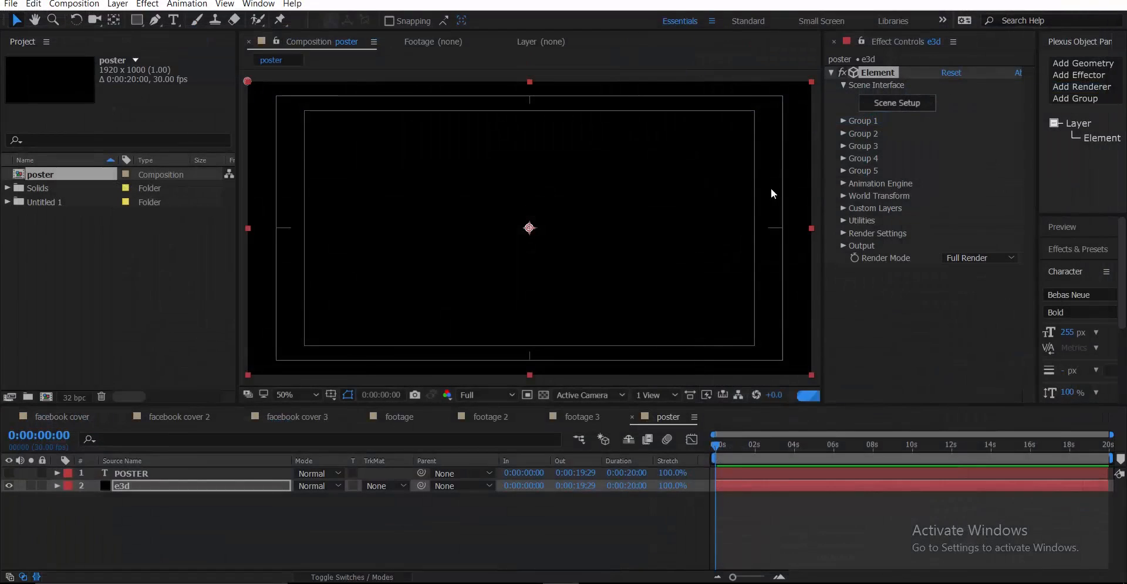
Hide the viewer's safe guides and enable Multi-Object in Group 1's Particle Look
left_click(331, 395)
left_click(357, 410)
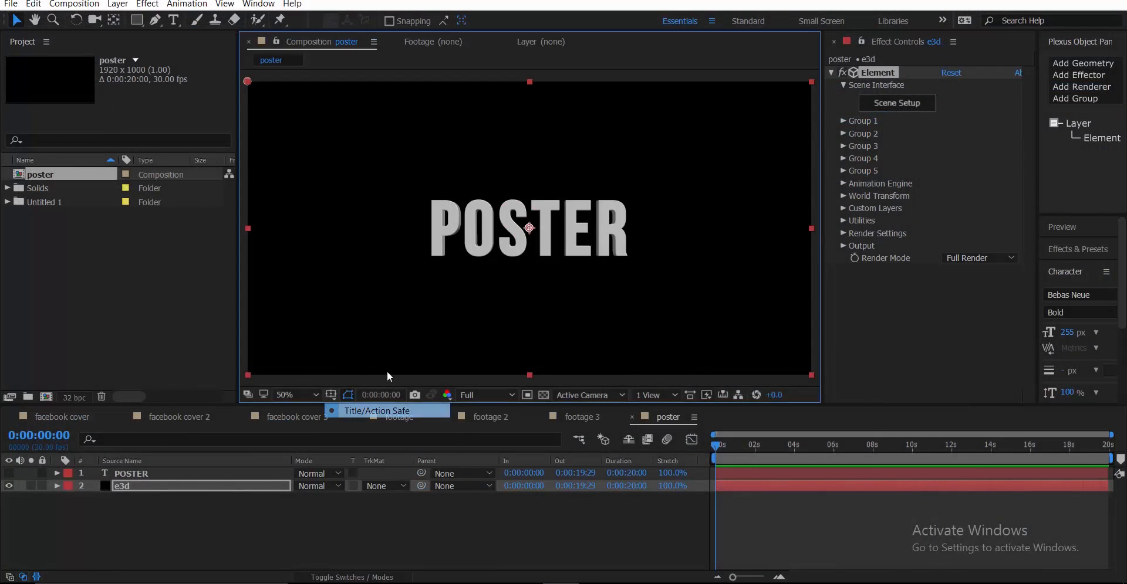
left_click(843, 120)
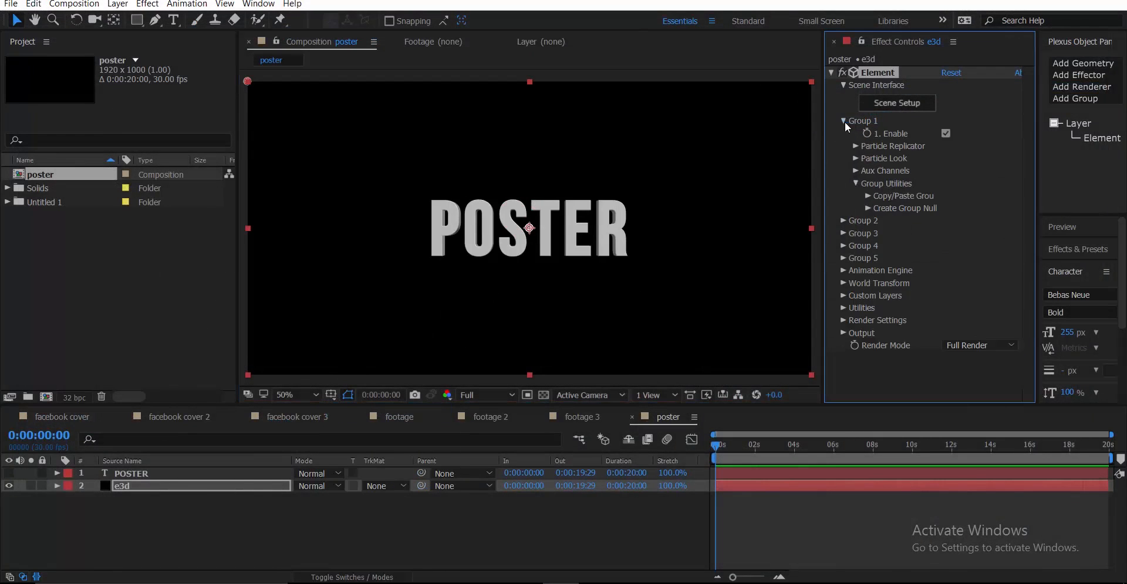
left_click(854, 158)
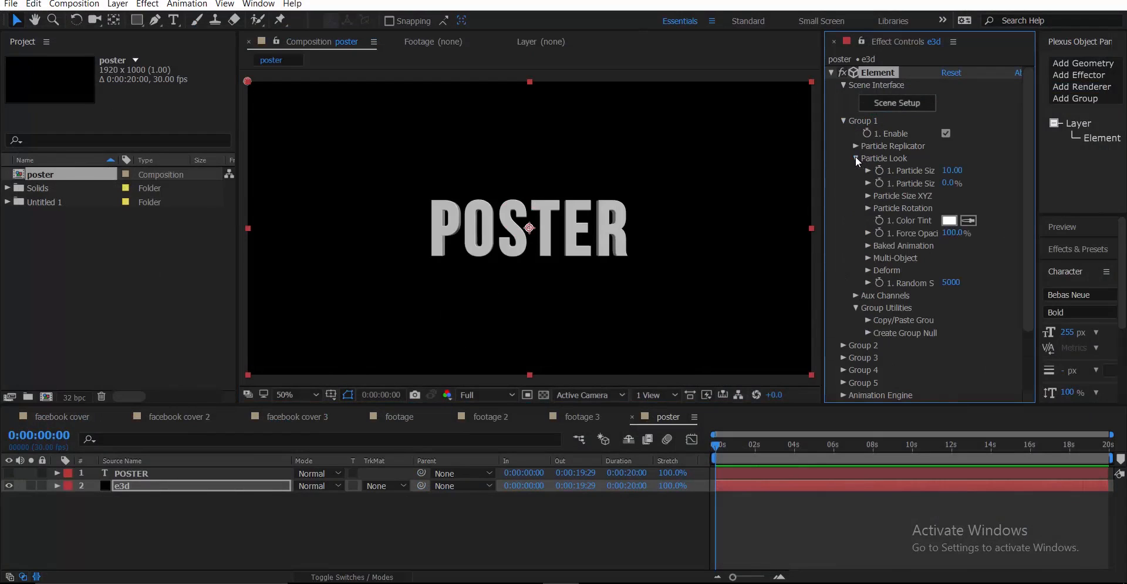
left_click(867, 258)
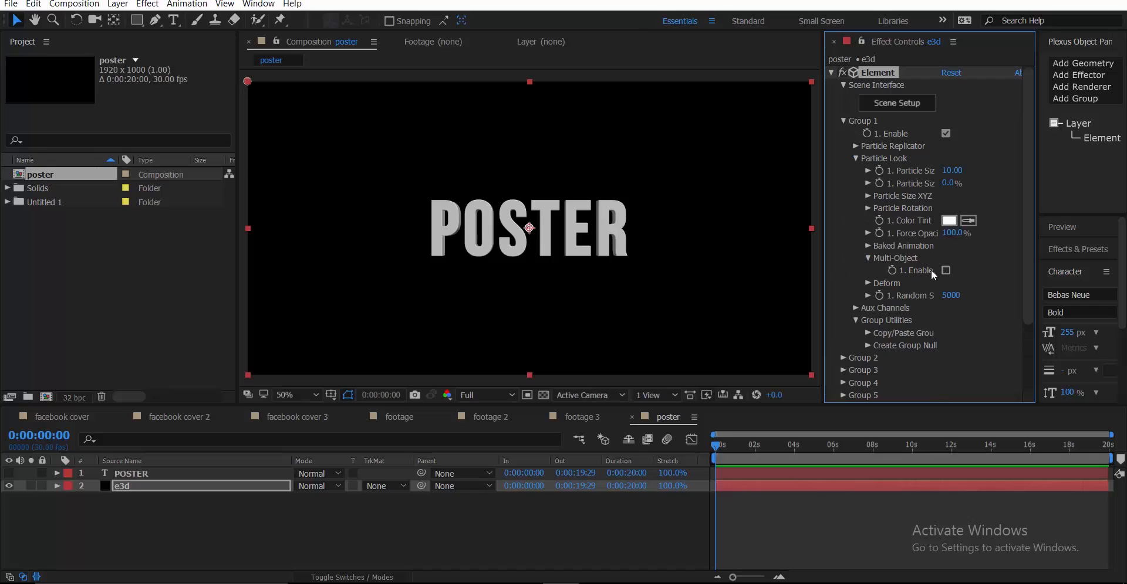
left_click(946, 271)
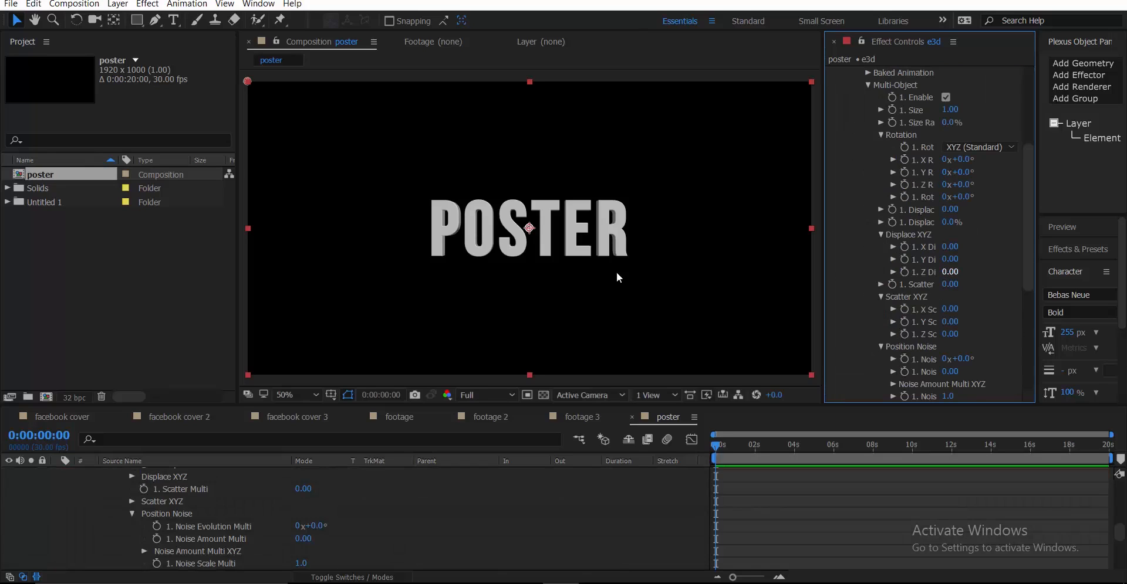
Set the POSTER letters' Size Random to 25%
scroll(662, 241, "up", 2)
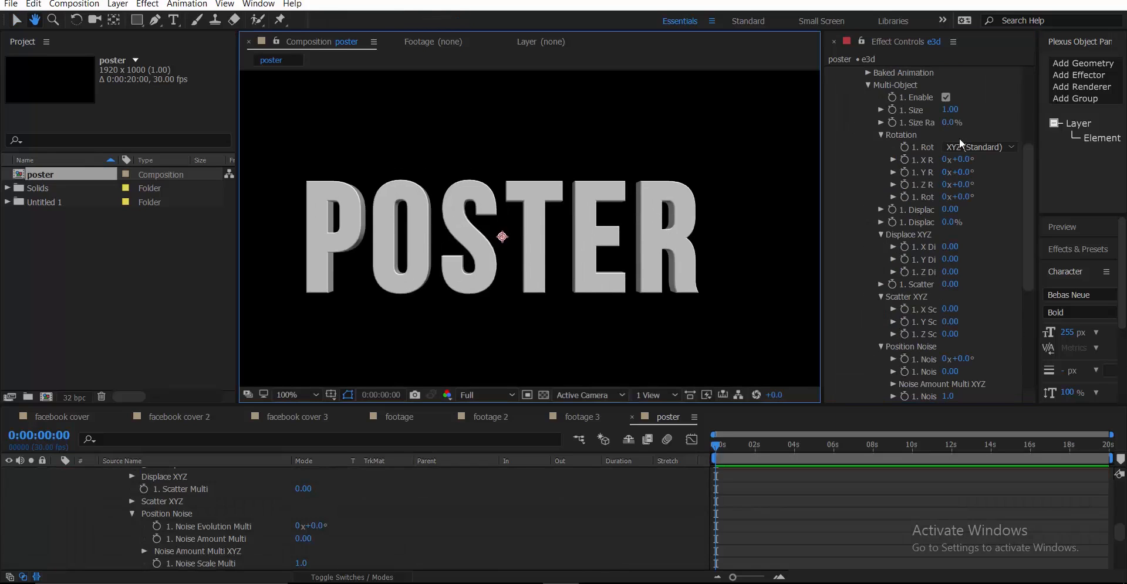
scroll(930, 180, "up", 3)
scroll(929, 179, "up", 3)
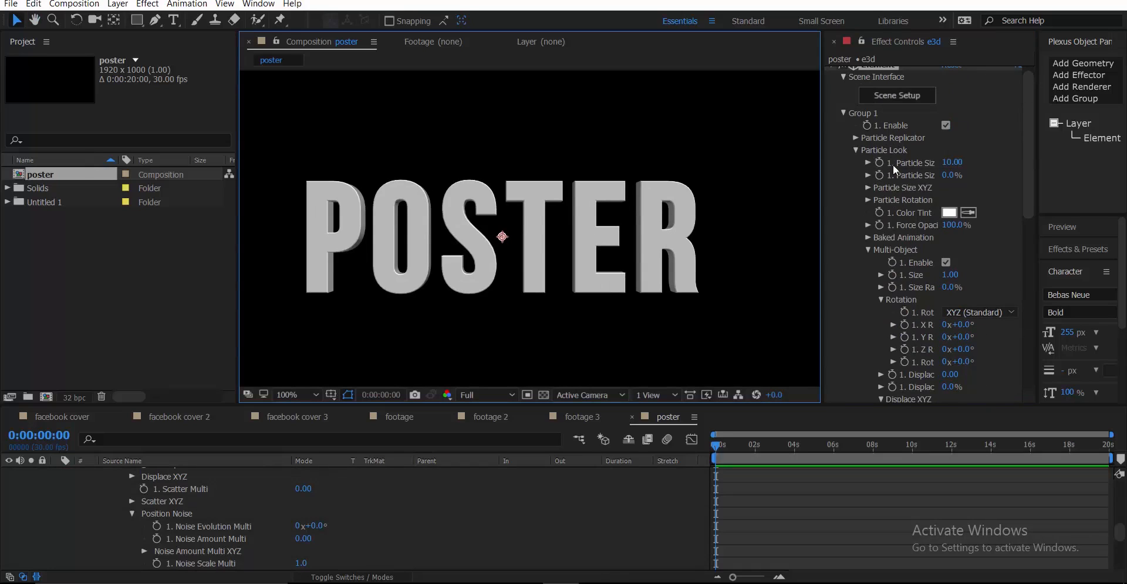
left_click_drag(946, 179, 961, 175)
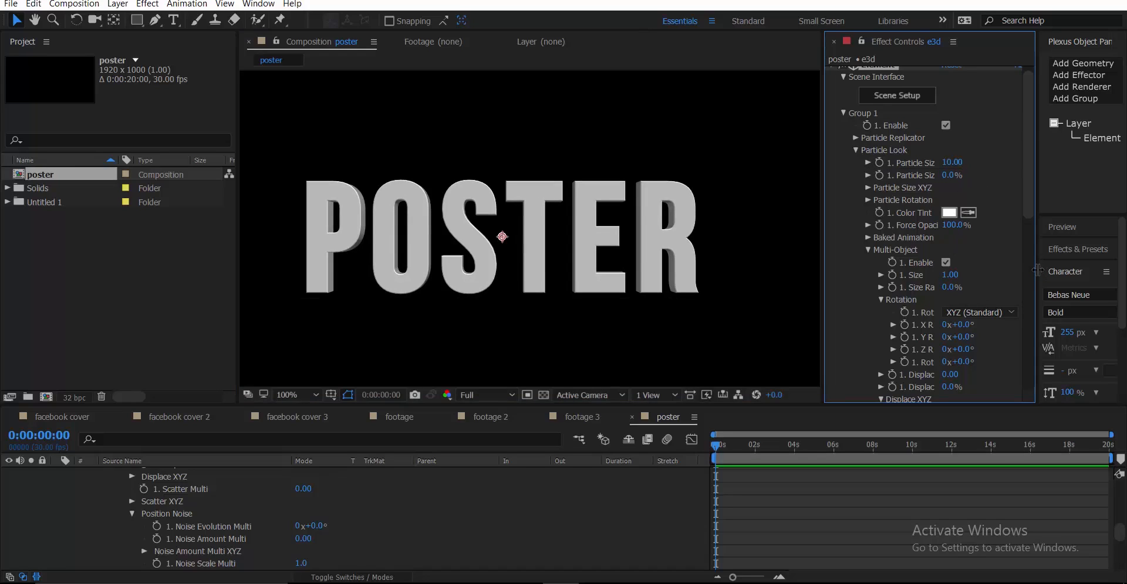
left_click_drag(1038, 269, 1098, 263)
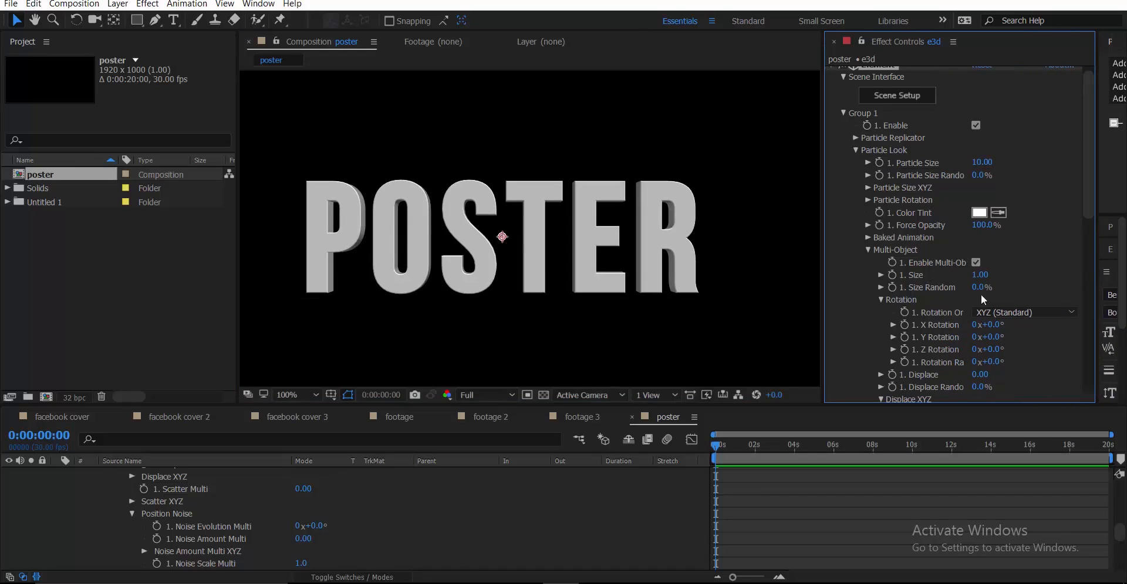
mouse_move(990, 287)
left_mouse_down()
mouse_move(1010, 291)
mouse_move(997, 301)
left_mouse_up()
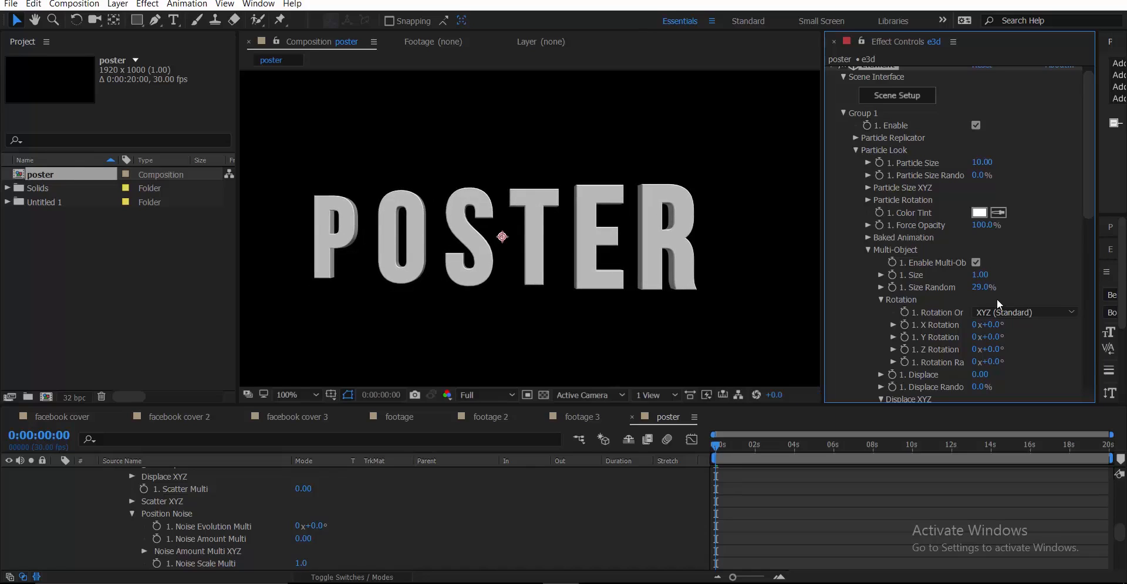
left_click(977, 288)
type("25")
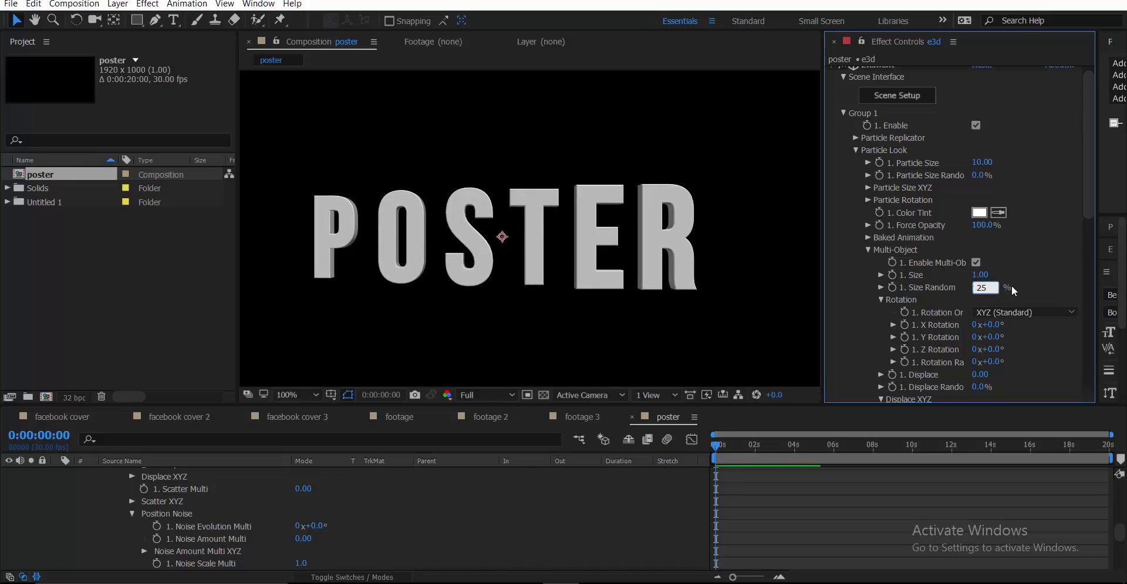
key("Return")
Stagger the letters with Displace -0.19 and Displace Random 10%
scroll(992, 312, "down", 1)
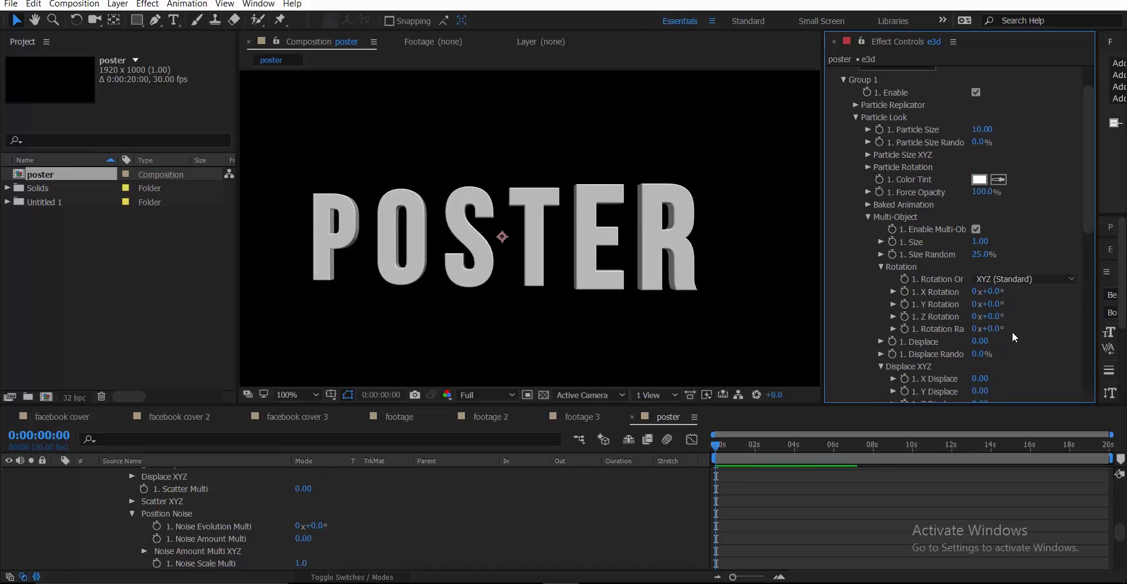
scroll(1010, 330, "down", 2)
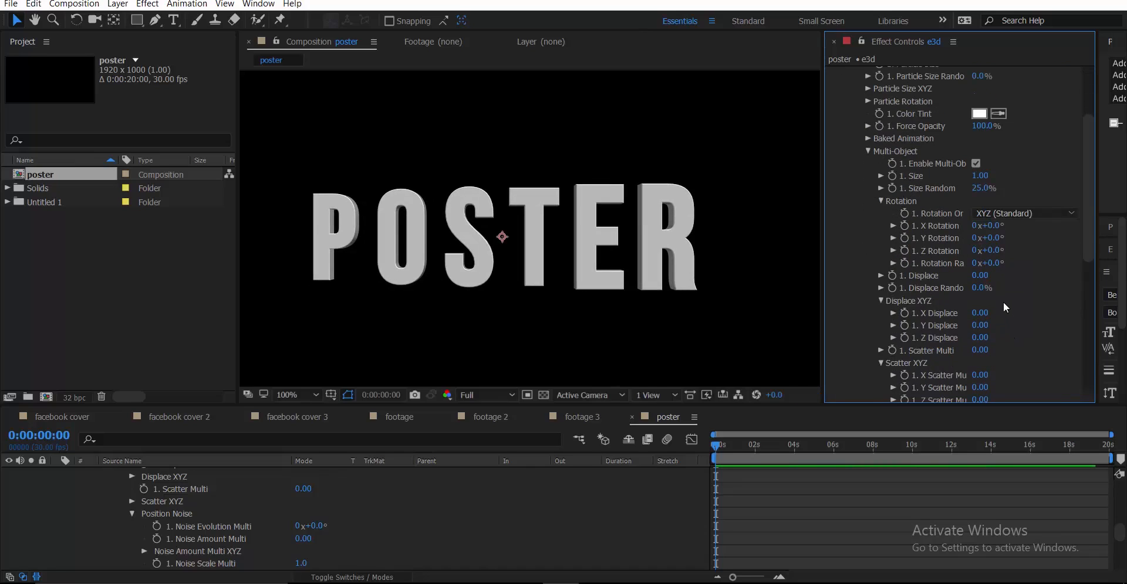
scroll(1003, 303, "down", 1)
mouse_move(984, 246)
left_mouse_down()
mouse_move(1004, 247)
mouse_move(976, 251)
left_mouse_up()
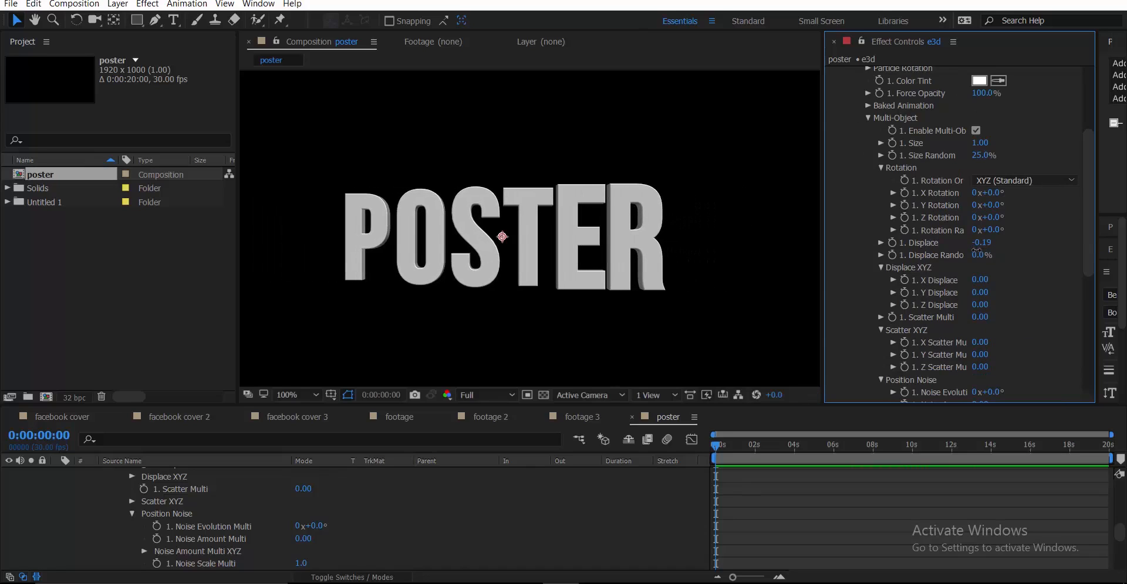
left_click(985, 244)
left_click(1010, 266)
left_click_drag(984, 259, 986, 256)
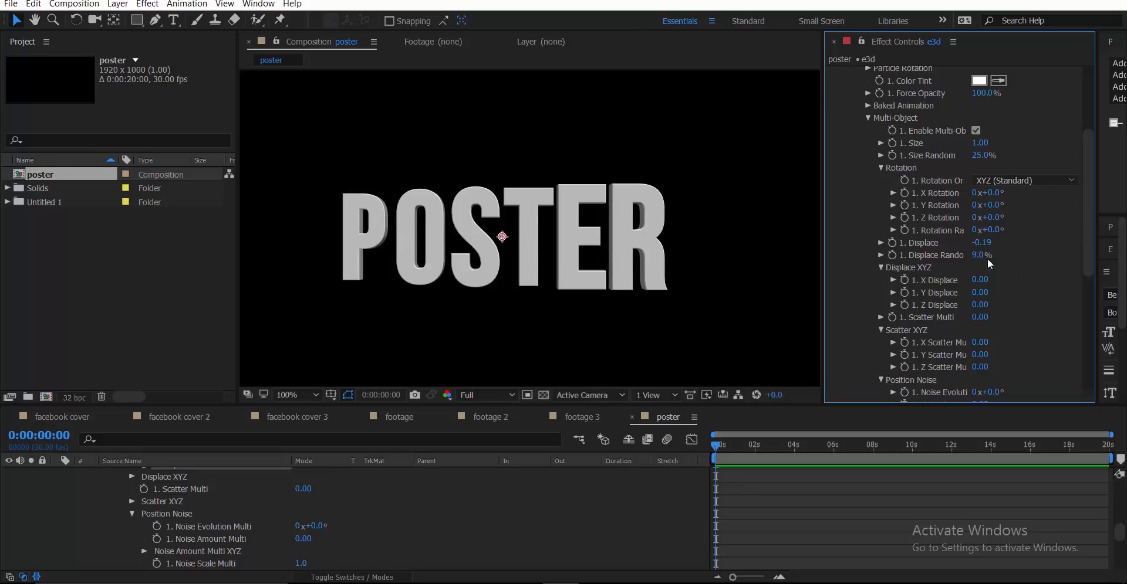
left_click(982, 257)
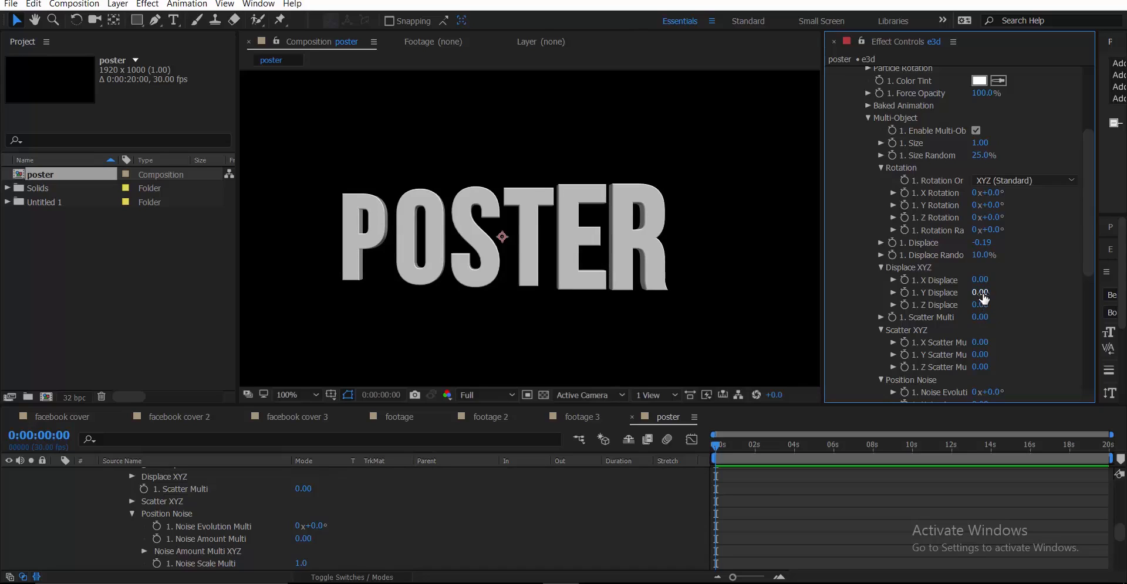
Set Y Displace to 0.25, undoing a trial Y rotation back to zero
left_click_drag(978, 292, 993, 292)
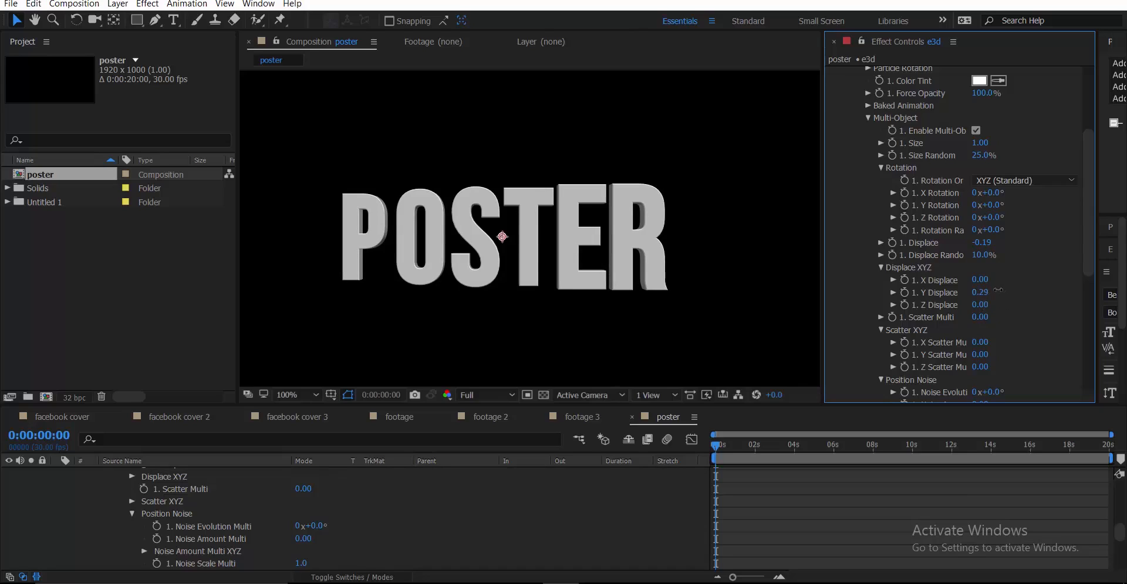
scroll(1011, 297, "down", 1)
scroll(1005, 287, "up", 2)
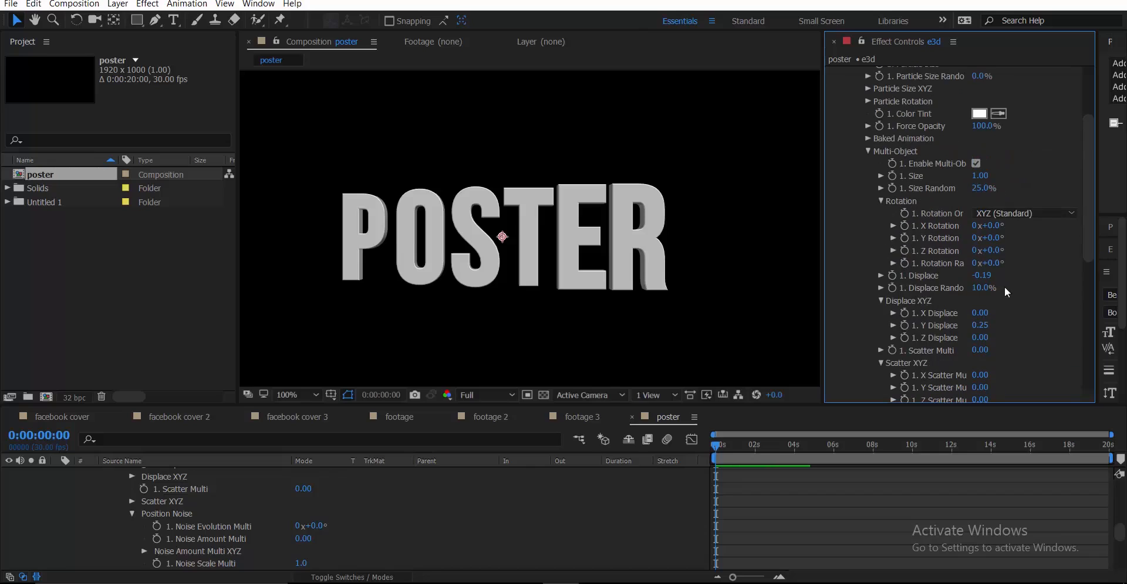
left_click_drag(996, 241, 1005, 238)
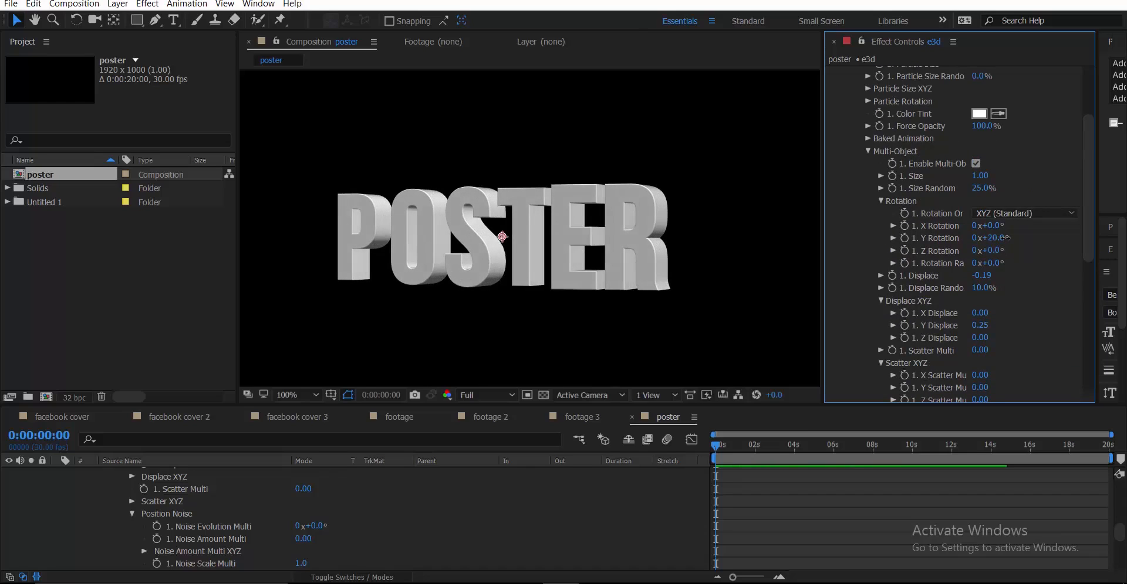
key("ctrl+z")
scroll(888, 200, "up", 4)
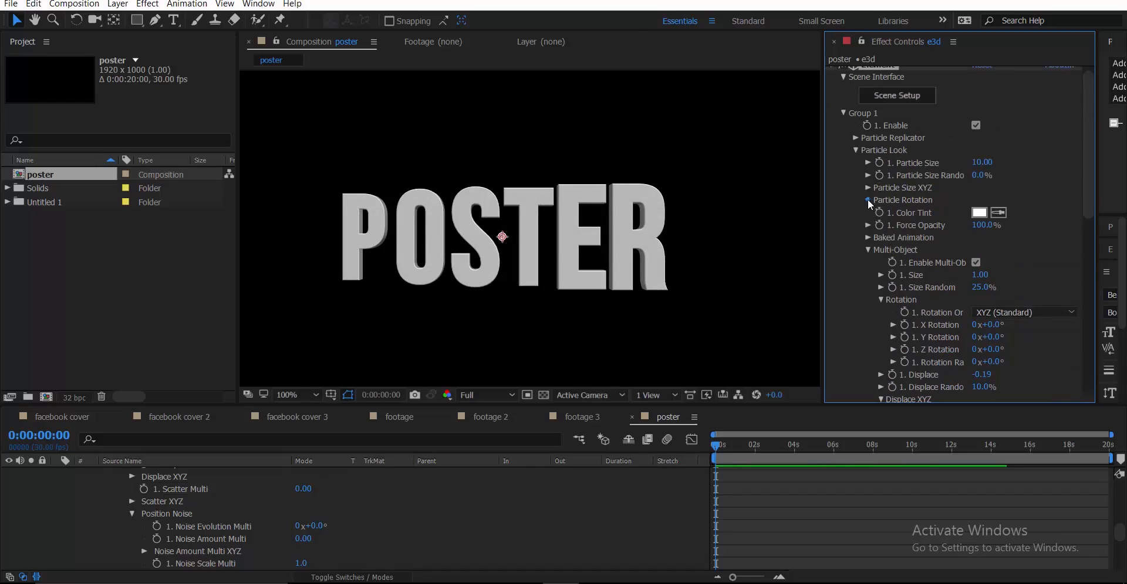
Try per-letter Y rotation and random rotation settings, then hide the rotation controls
left_click(867, 200)
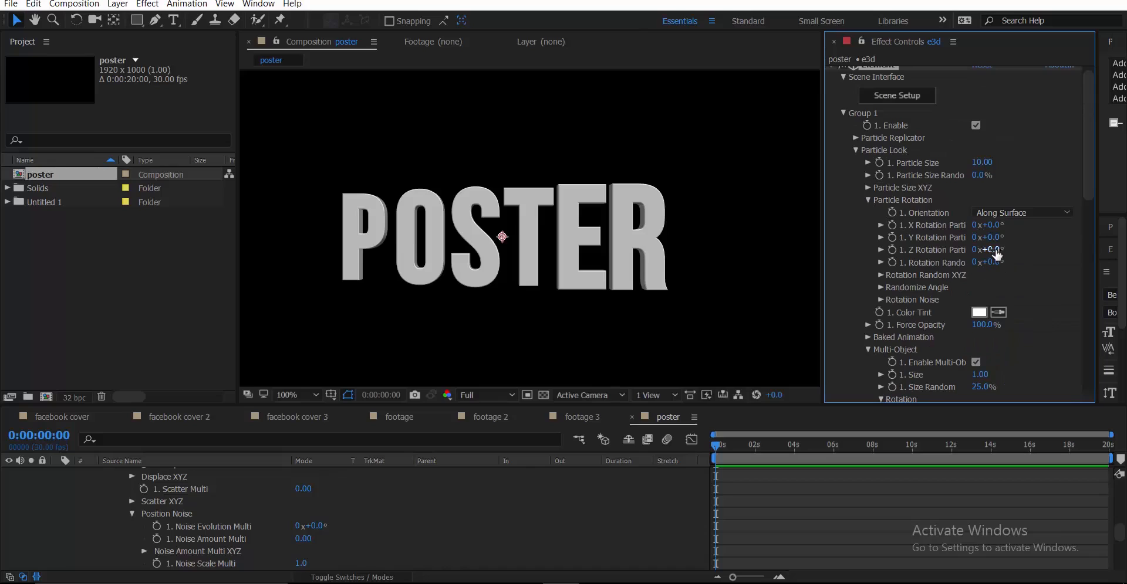
left_click_drag(1001, 238, 1006, 237)
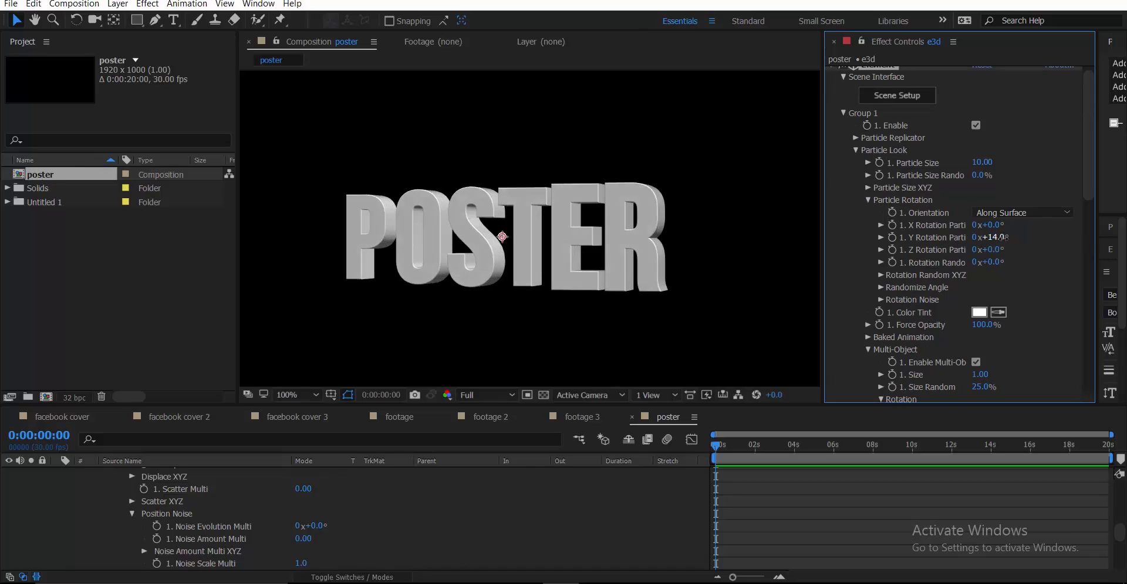
left_click(878, 275)
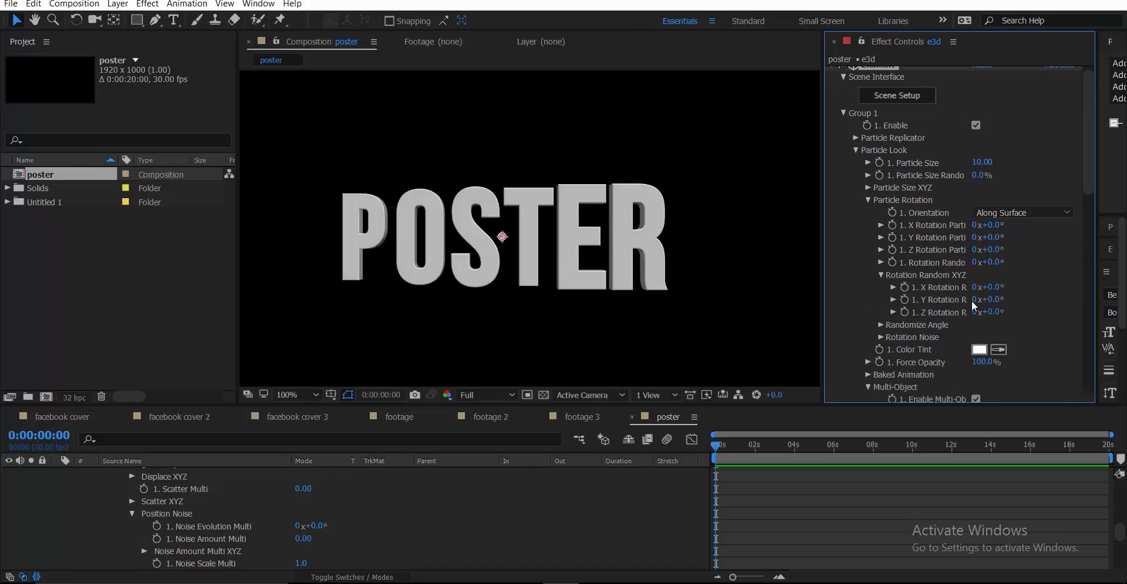
left_click_drag(1002, 303, 1012, 304)
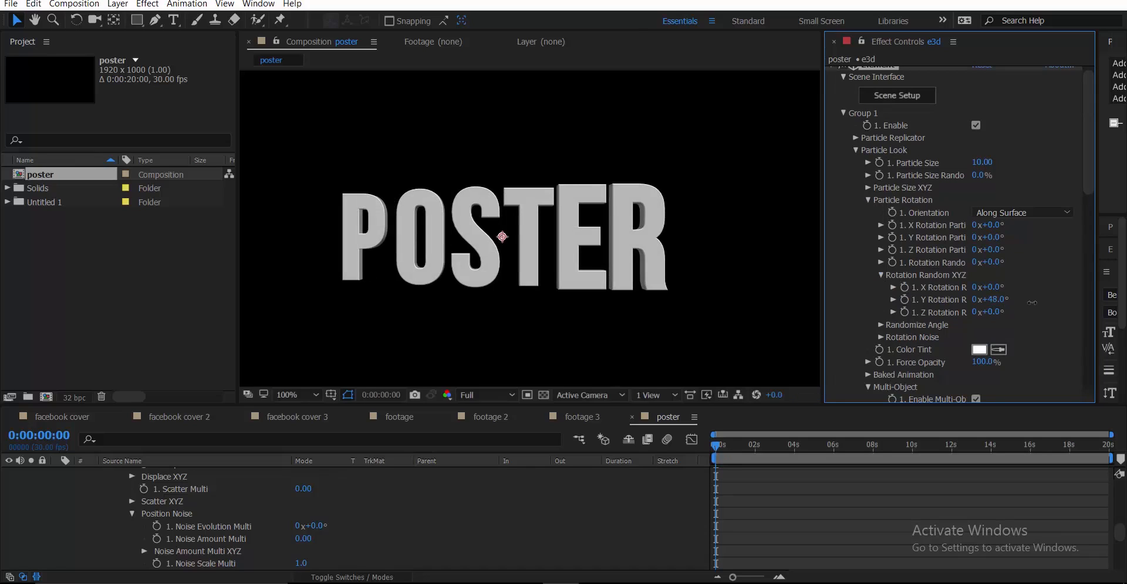
left_click(869, 201)
Scatter the letters to X 0.08, Y 0.40, Z 0.33 and raise Y Displace to 0.59
scroll(921, 280, "down", 3)
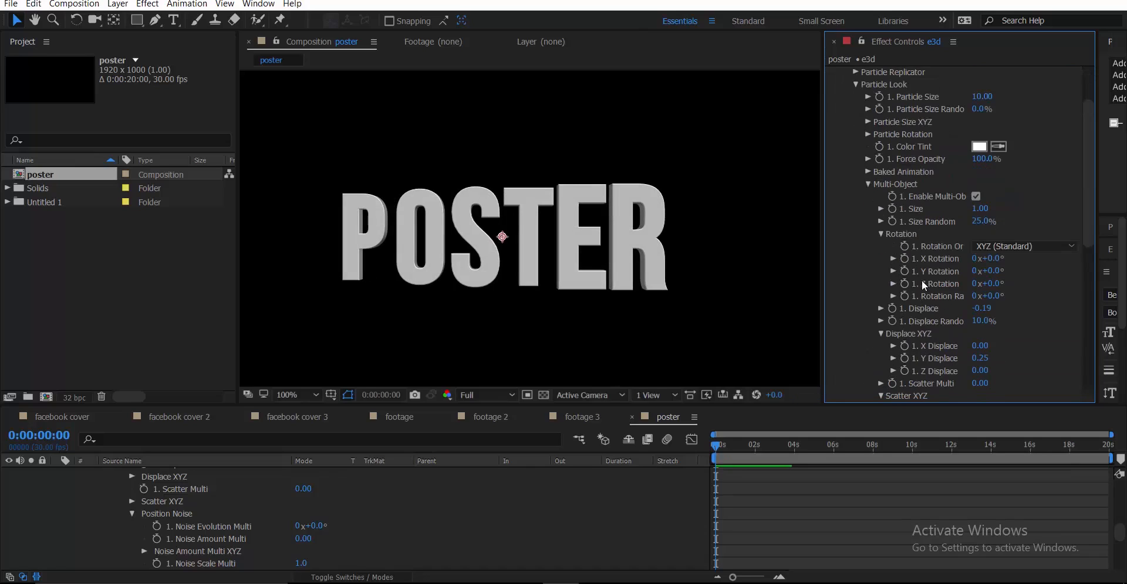
scroll(921, 280, "down", 2)
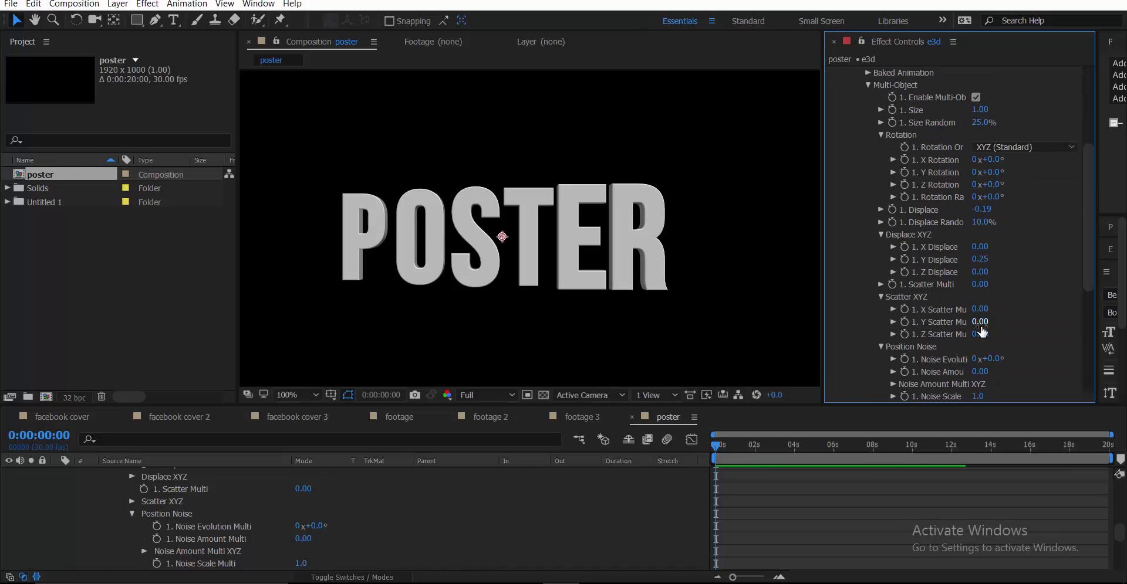
left_click_drag(979, 323, 1008, 334)
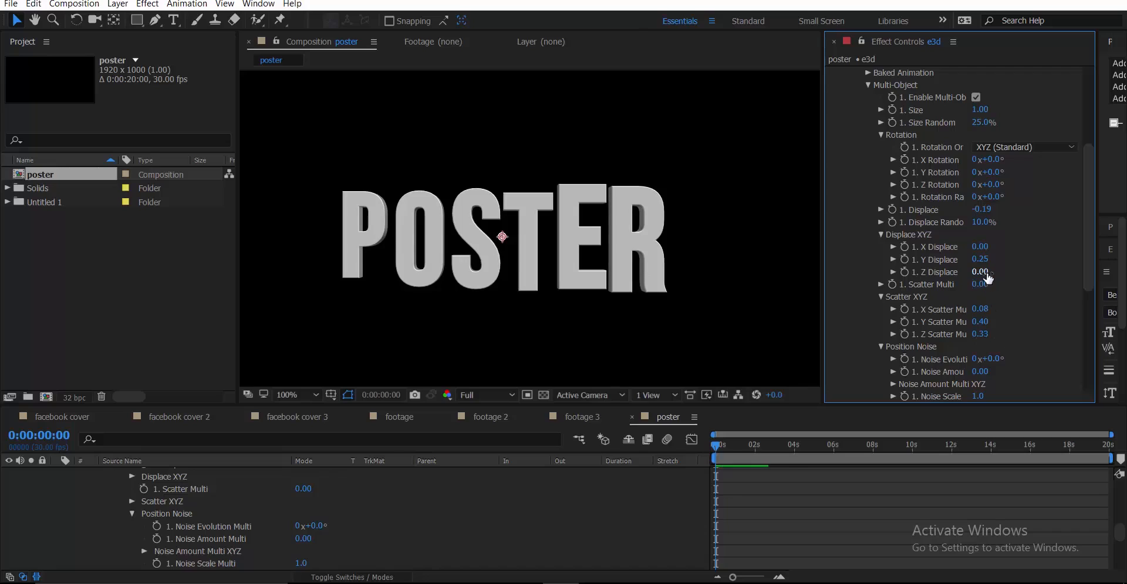
left_click_drag(980, 272, 1011, 273)
left_click_drag(1010, 270, 1018, 270)
scroll(1011, 274, "down", 3)
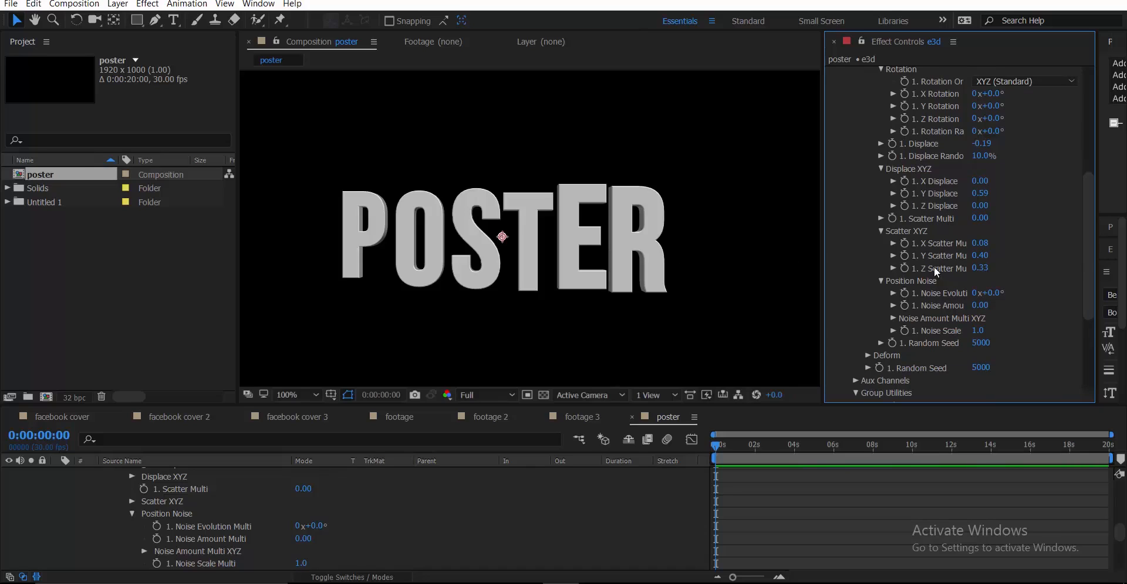
scroll(951, 269, "up", 3)
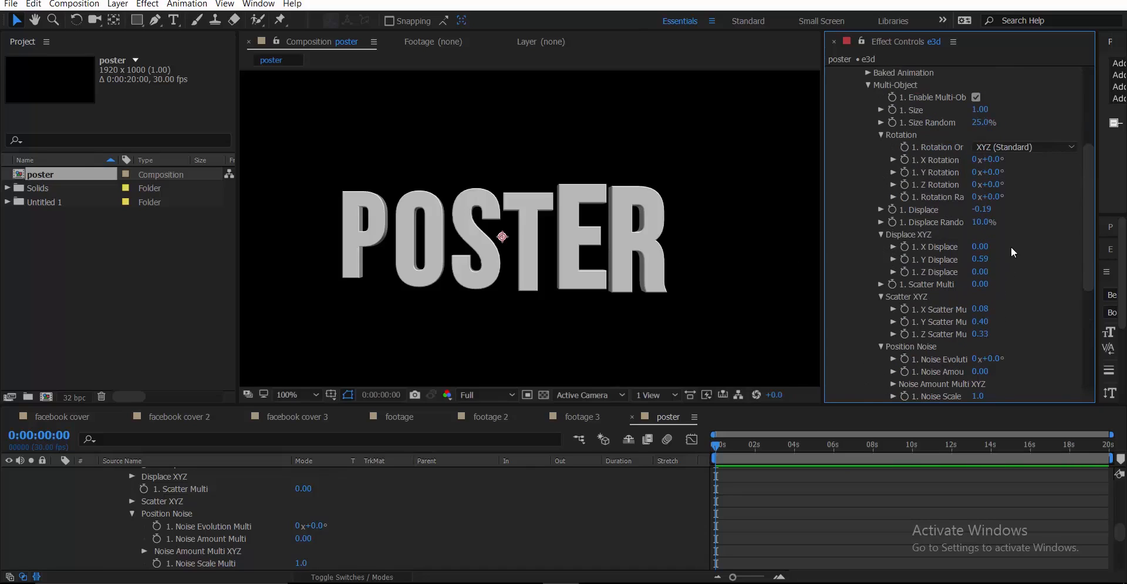
Reset the letters' Y rotation to 0 and collapse Particle Look
mouse_move(1012, 177)
left_mouse_down()
mouse_move(1025, 178)
mouse_move(1012, 182)
left_mouse_up()
left_click(997, 173)
type("0")
key("Return")
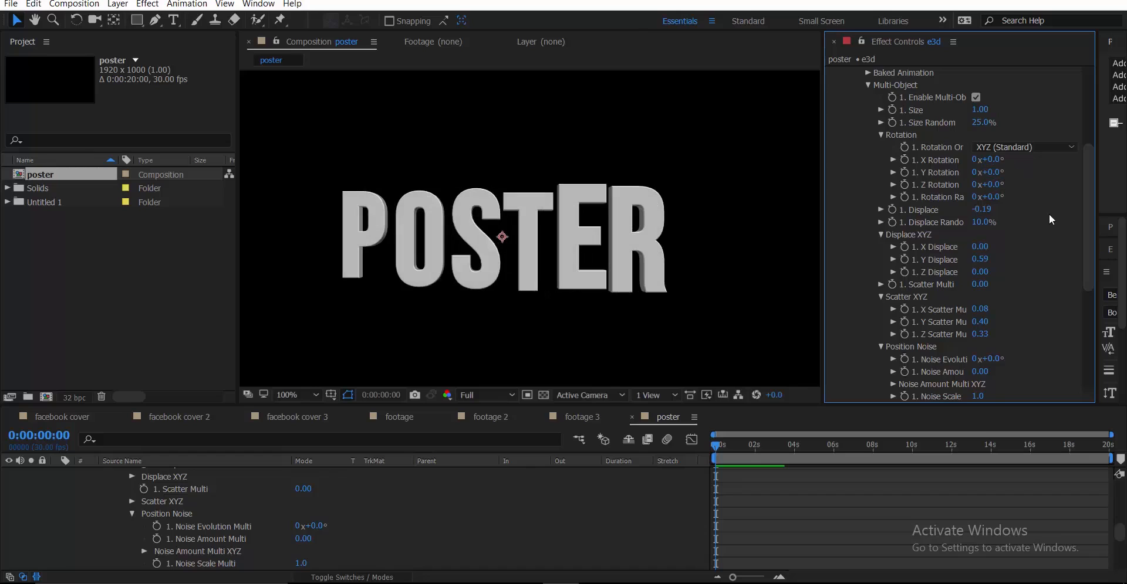
scroll(1010, 217, "up", 5)
scroll(965, 220, "up", 3)
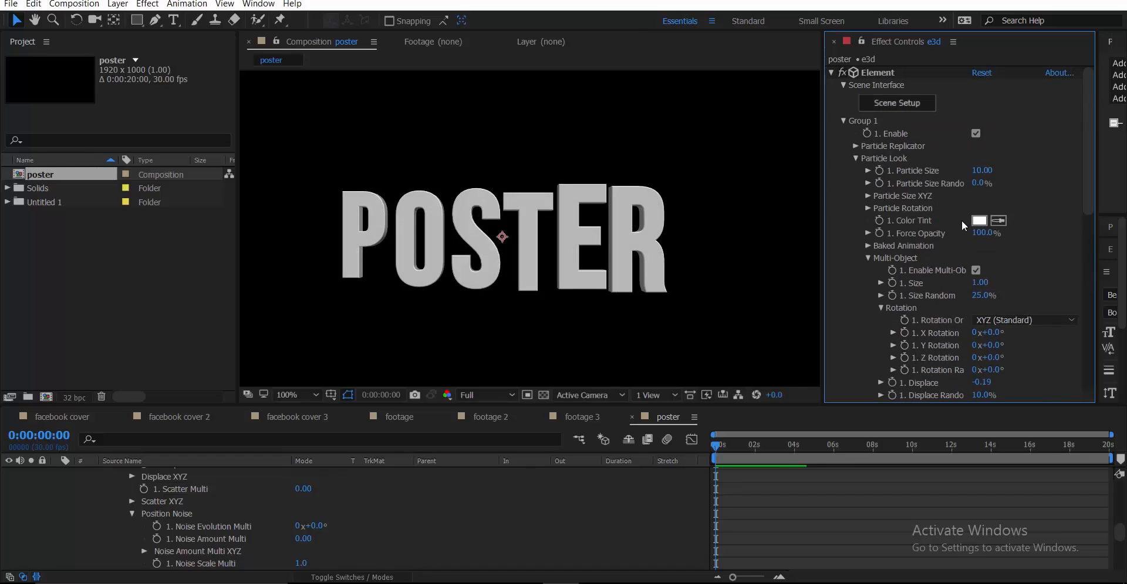
left_click(854, 161)
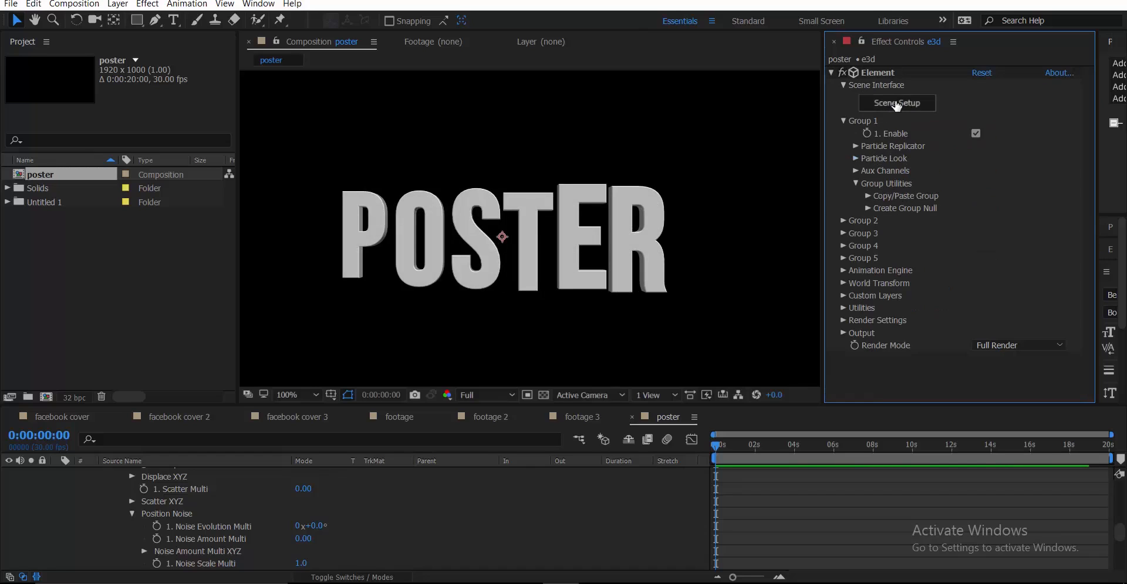
In Element 3D Scene Setup, show all POSTER extrusion layers and select the third model
left_click(896, 104)
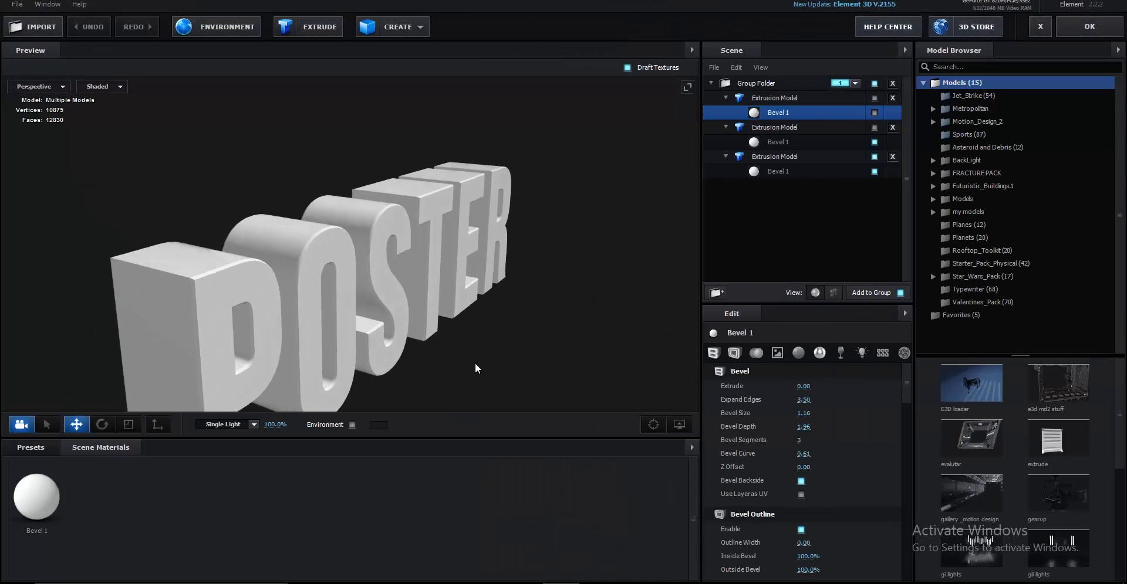
left_click(874, 112)
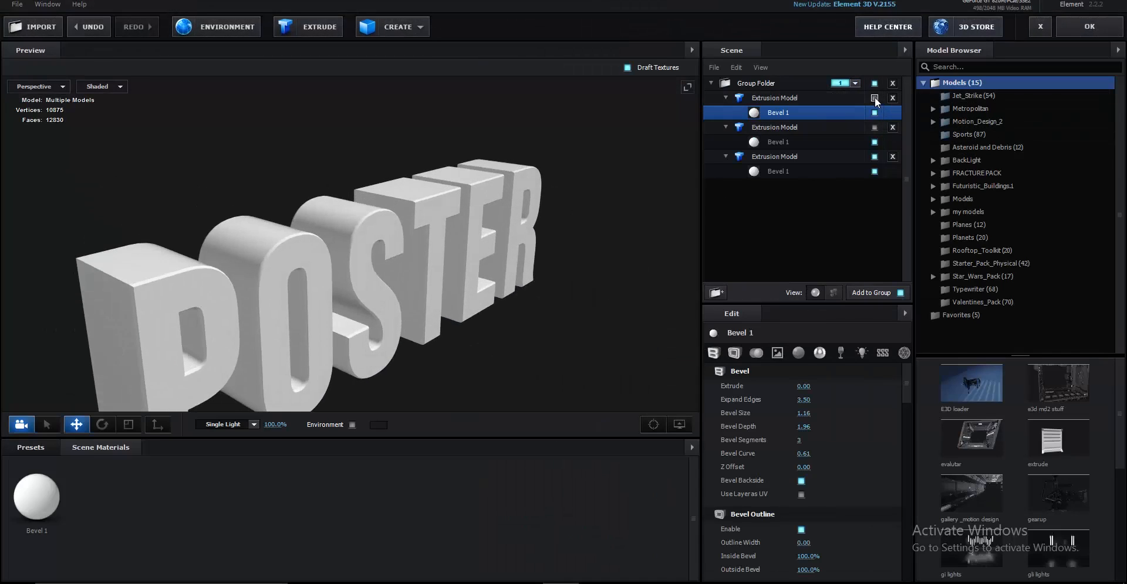
left_click(875, 127)
left_click(874, 99)
left_click_drag(562, 251, 458, 276)
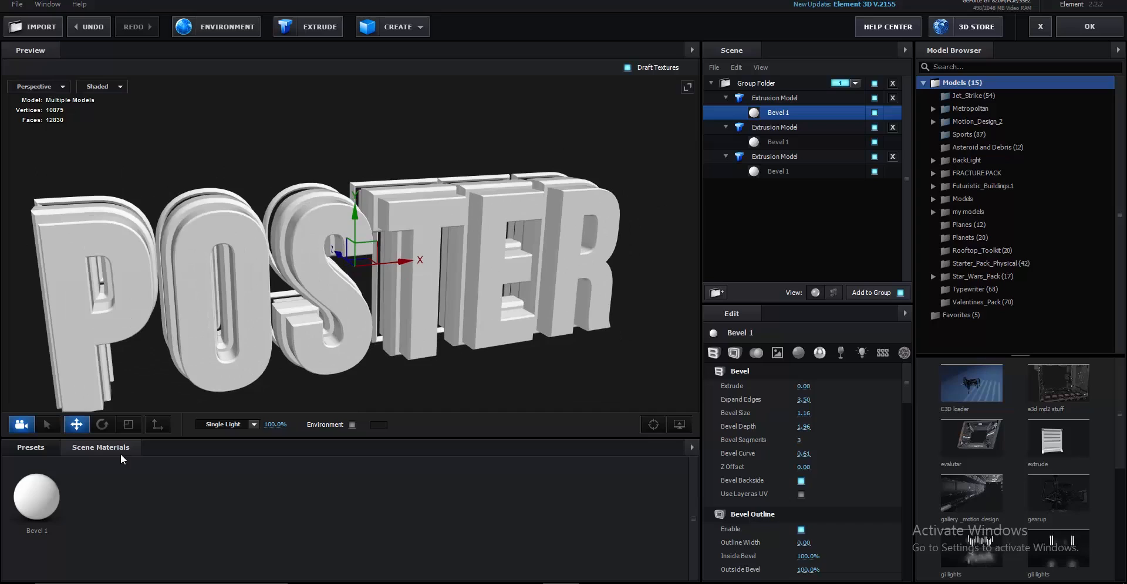
right_click(116, 498)
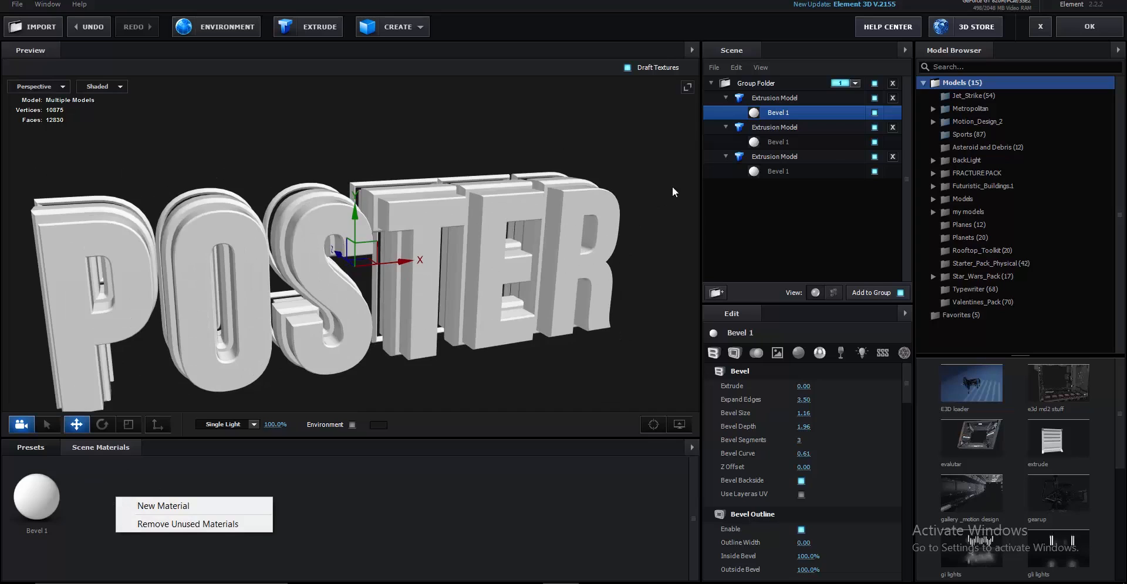
left_click(794, 160)
left_click_drag(533, 334, 497, 307)
Duplicate the third Extrusion Model and move the copy out of the folder into group 2
right_click(803, 155)
left_click(856, 213)
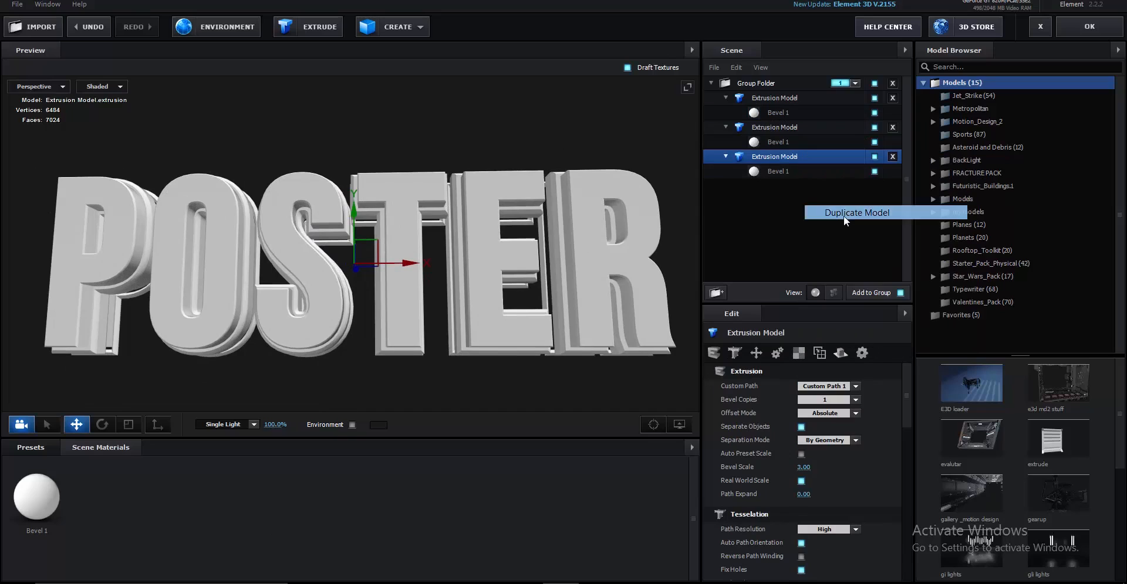
left_click_drag(784, 186, 804, 253)
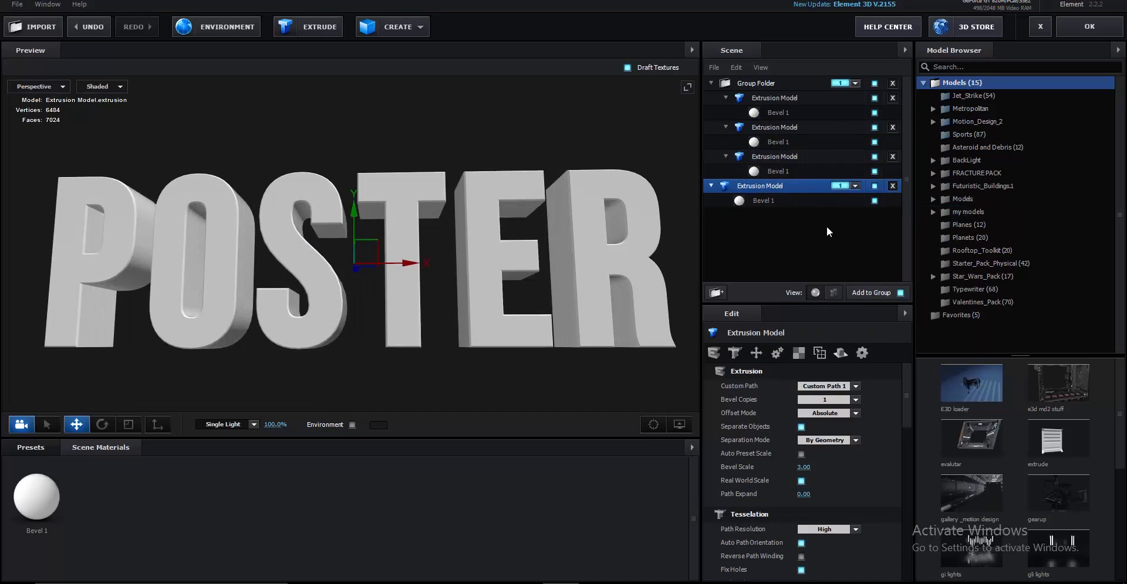
left_click(848, 186)
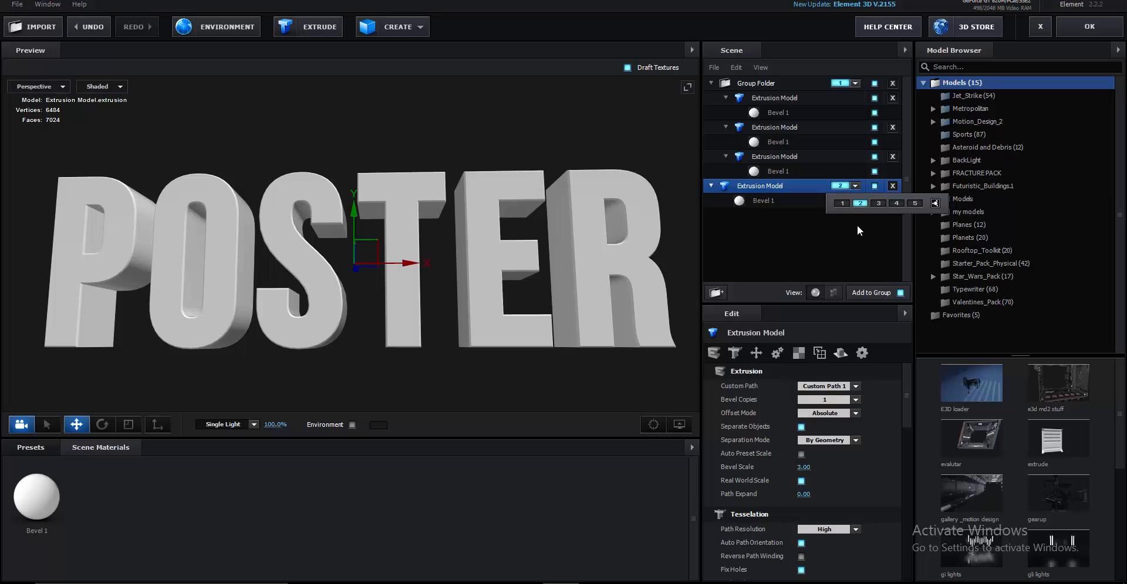
left_click(779, 251)
left_click_drag(427, 333, 455, 375)
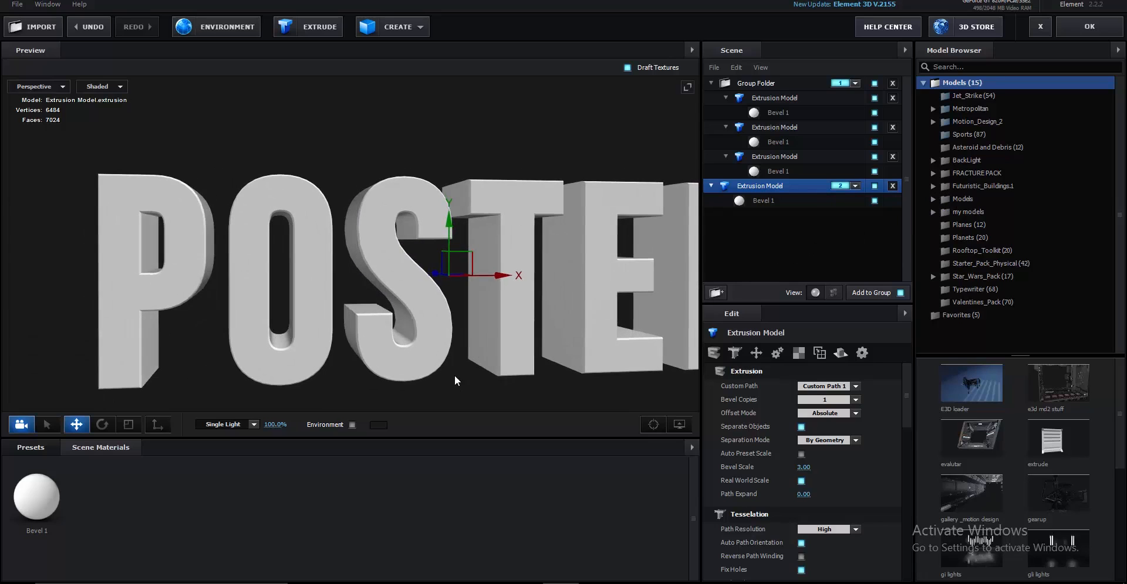
right_click(101, 499)
Rename the third Extrusion Model to 'main'
left_click(25, 497)
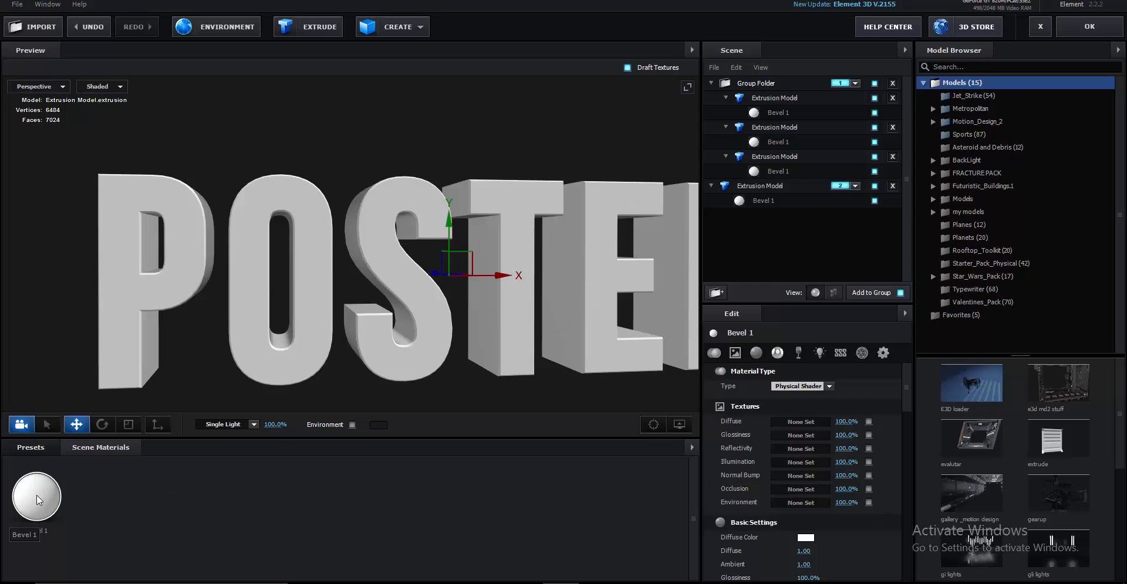
double_click(775, 156)
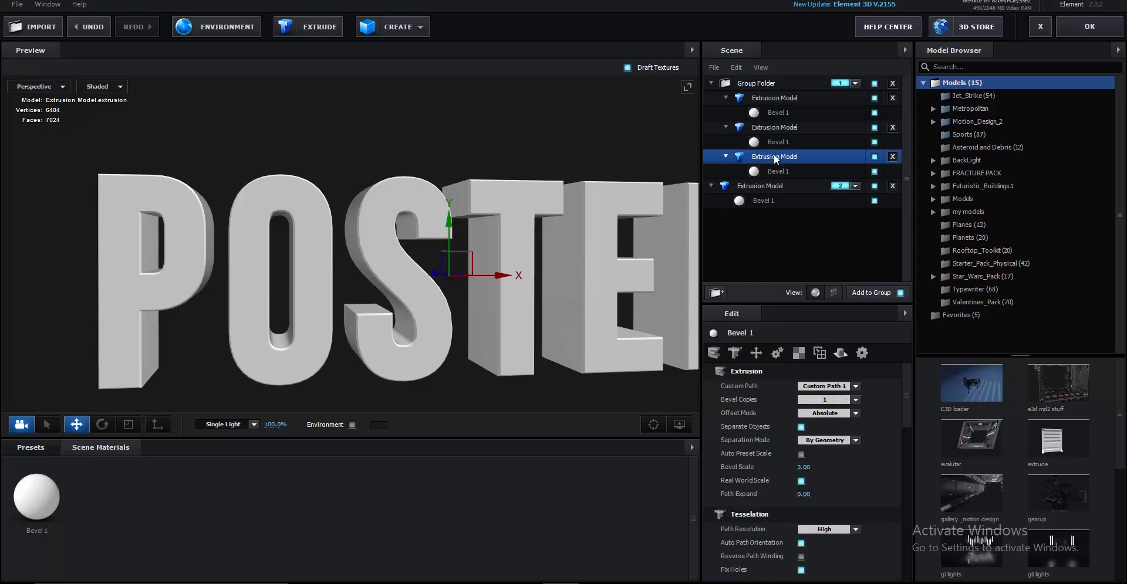
type("main")
key("Return")
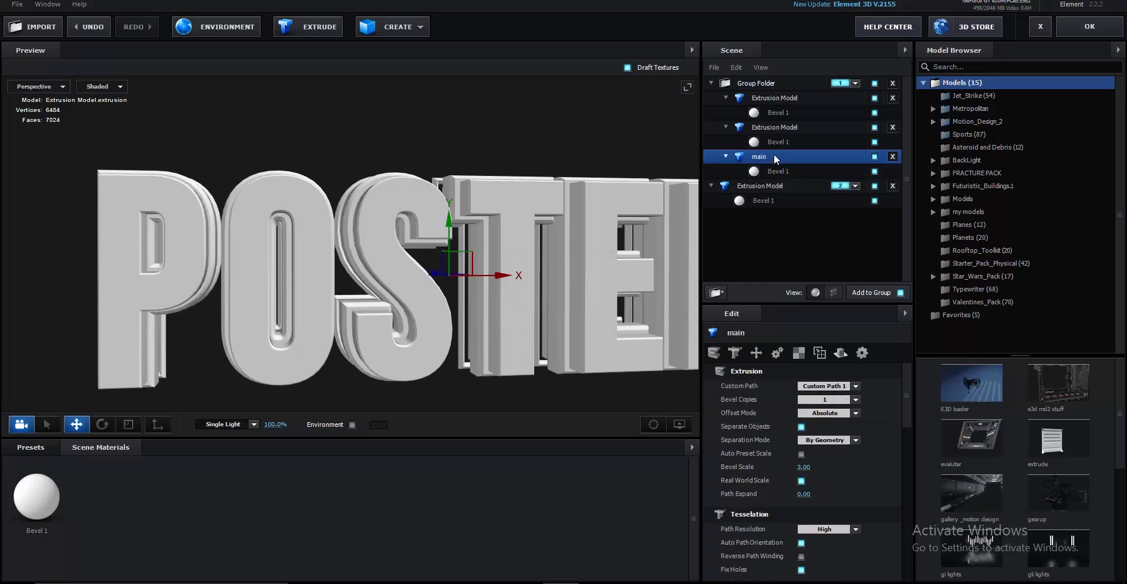
Give Bevel 1 Diffuse 1.30, Glossiness 97% and Reflectivity 14%
left_click(37, 497)
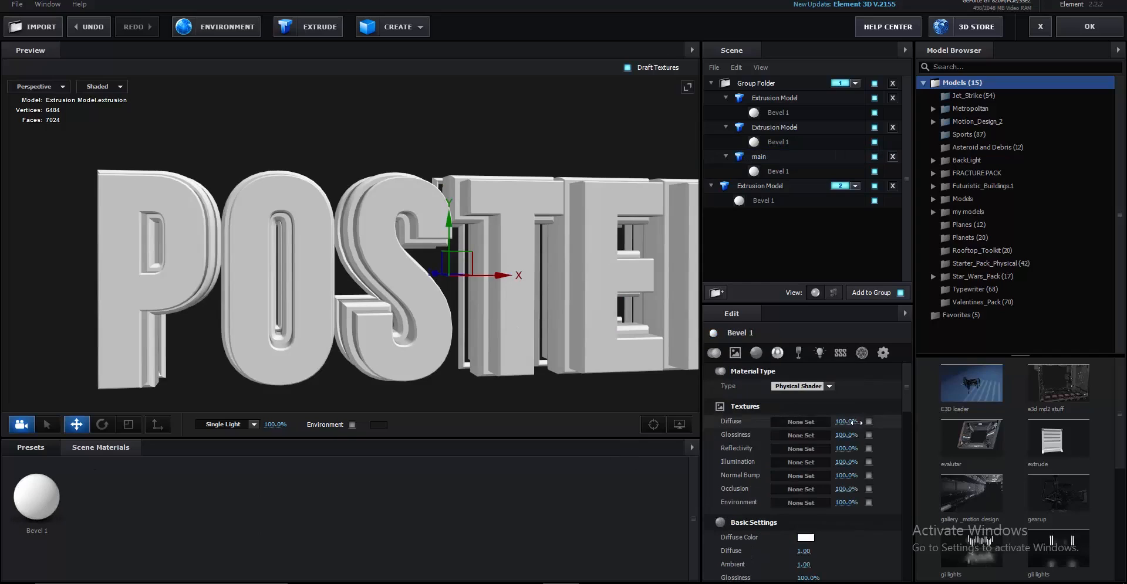
scroll(826, 461, "down", 3)
scroll(826, 456, "down", 1)
left_click(804, 428)
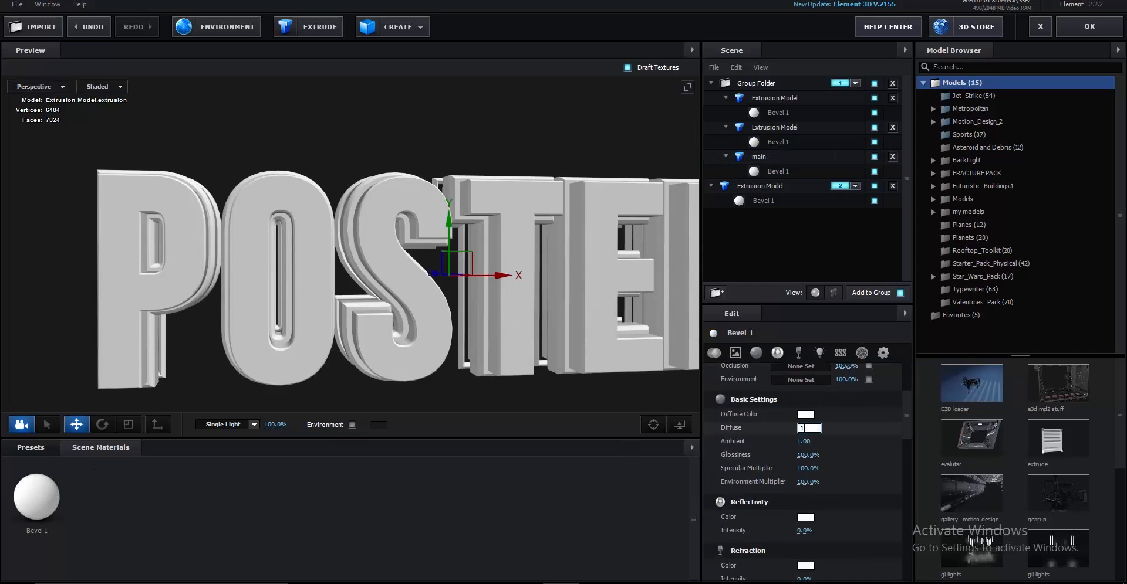
type("1.30")
key("Return")
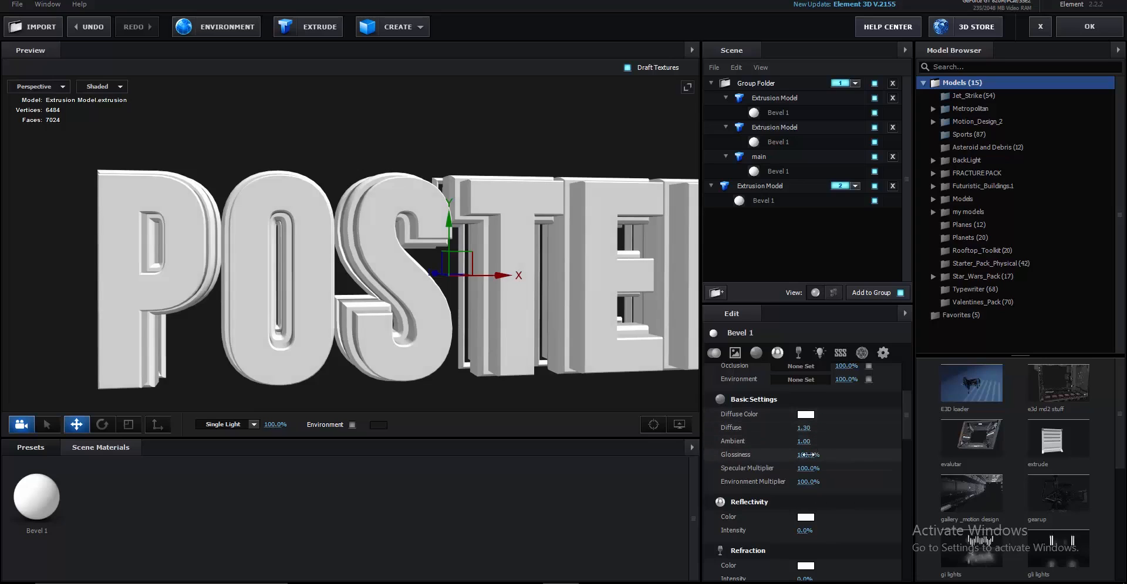
left_click_drag(805, 462, 810, 450)
scroll(836, 470, "down", 3)
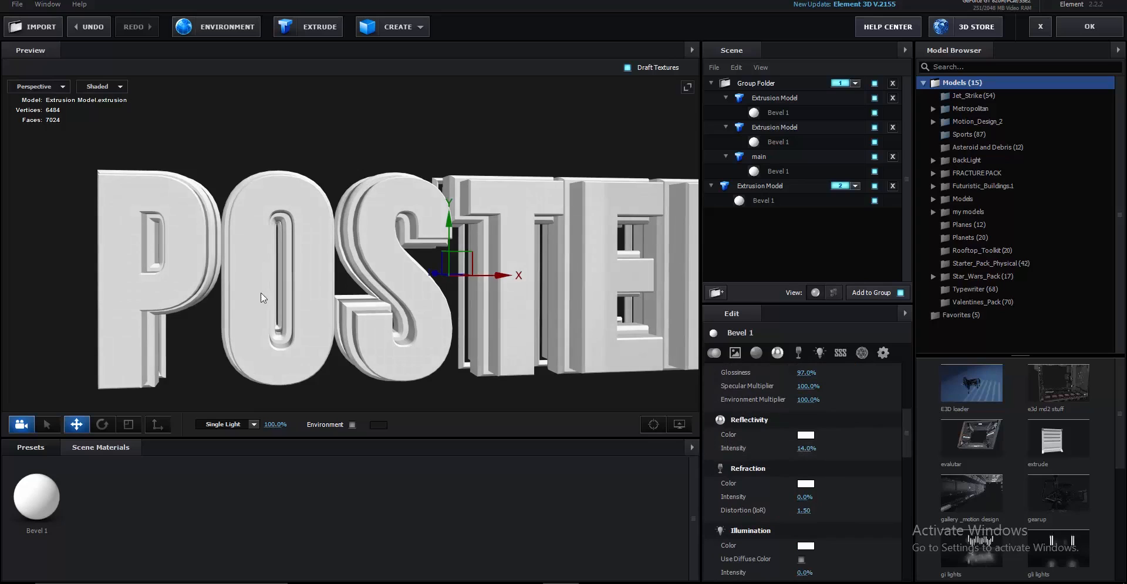
scroll(263, 298, "down", 5)
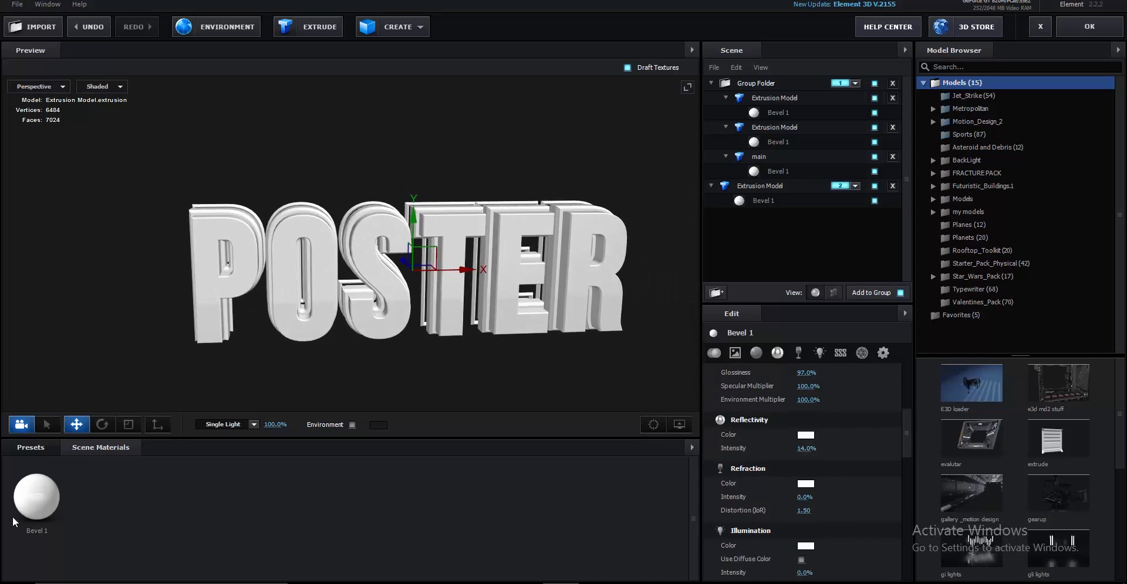
Duplicate Bevel 1 and set the copy's Diffuse Color to yellow FFEC4D
right_click(14, 521)
left_click(78, 409)
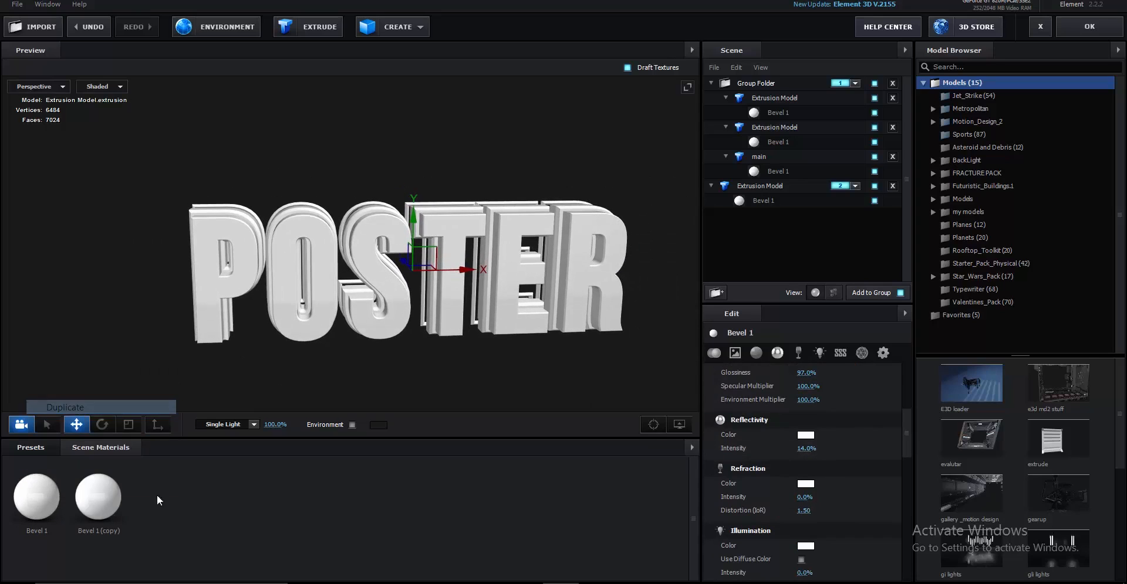
left_click(114, 496)
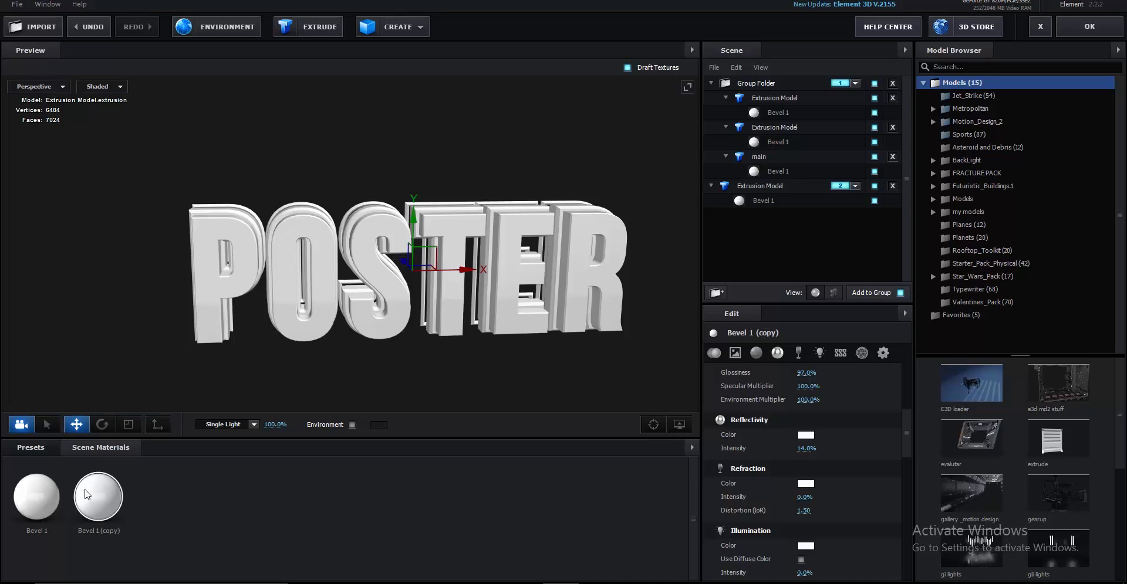
scroll(845, 459, "up", 4)
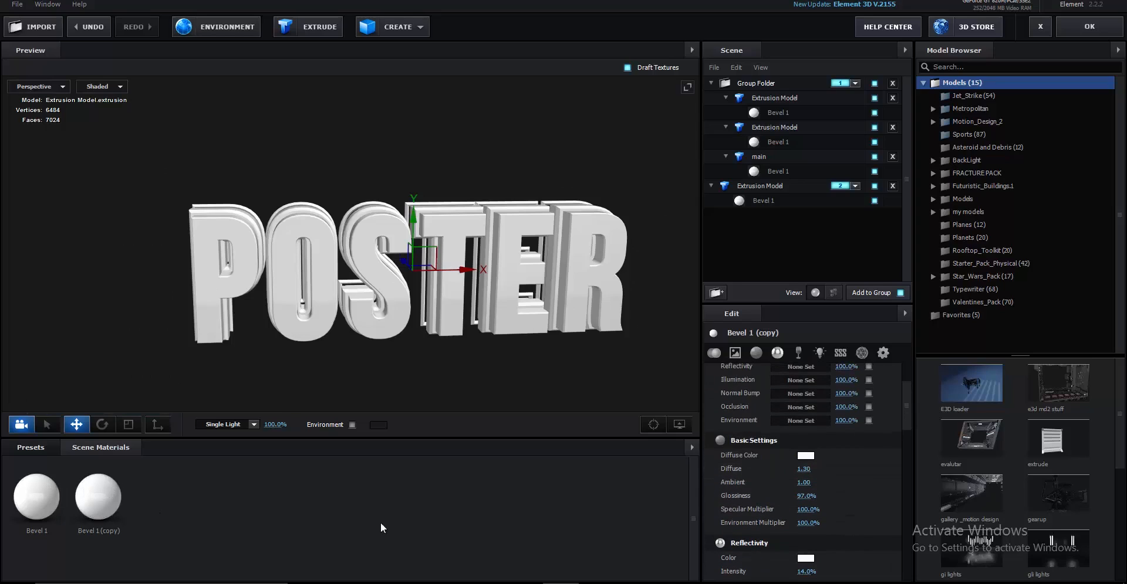
left_click(803, 459)
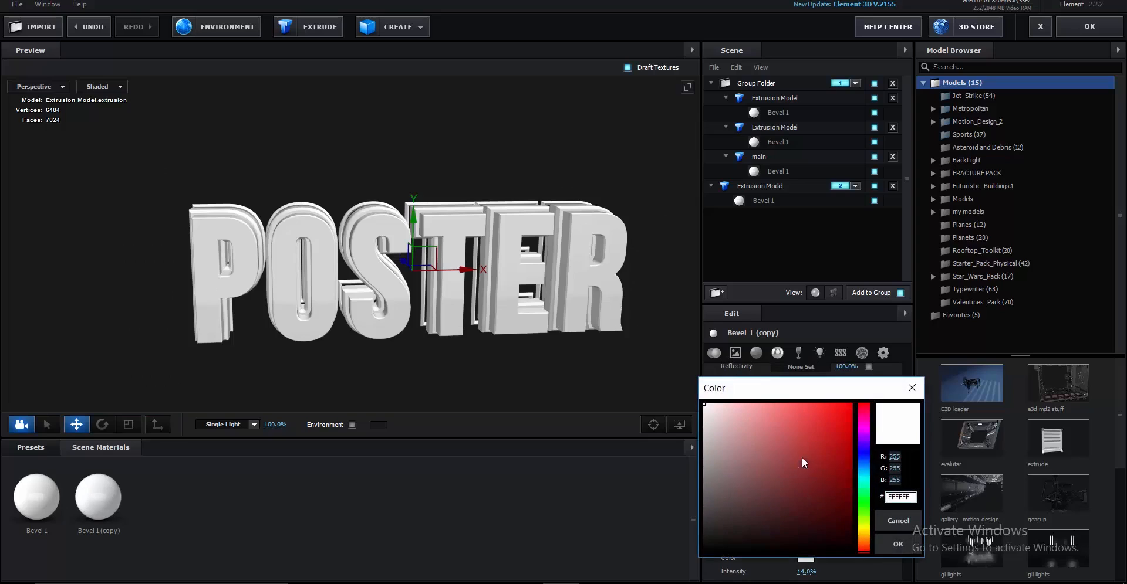
left_click(866, 483)
left_click_drag(867, 509, 866, 528)
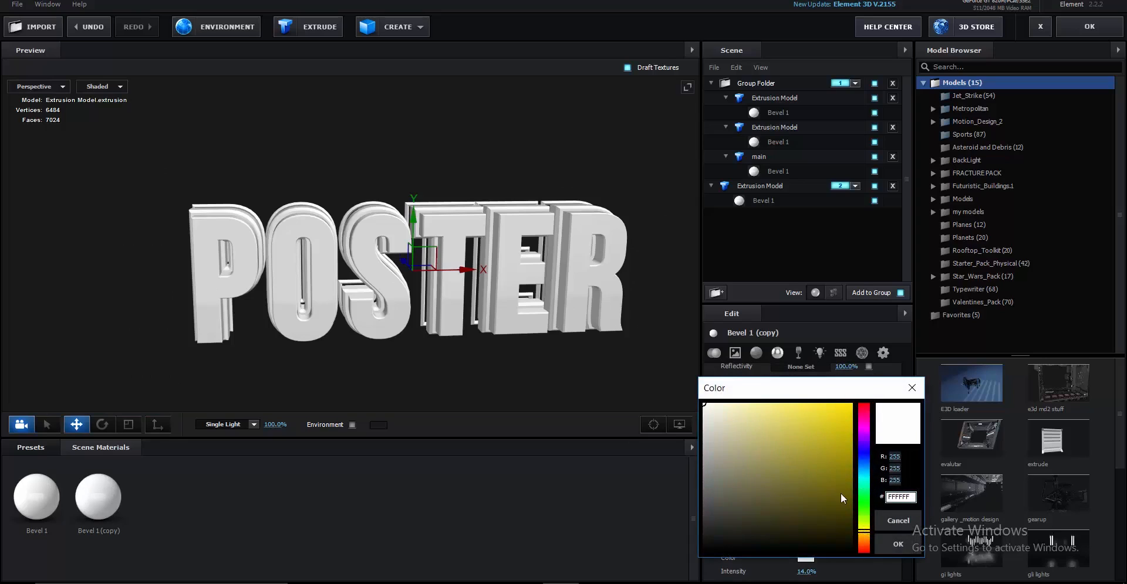
left_click_drag(841, 493, 804, 405)
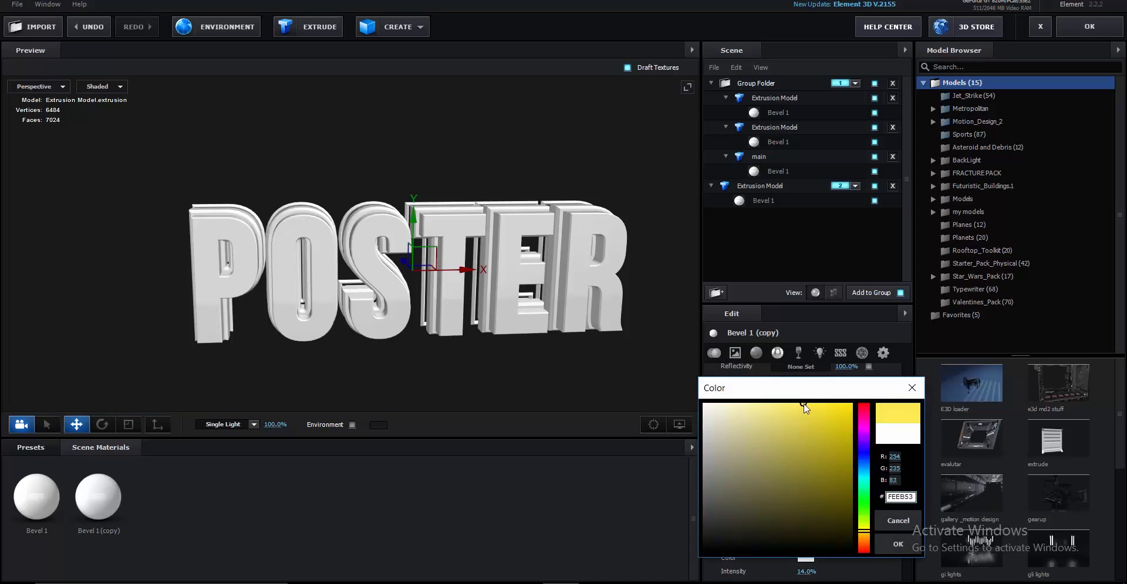
left_click(898, 544)
Apply the yellow Bevel 1 (copy) material to the second Extrusion Model
scroll(880, 495, "down", 3)
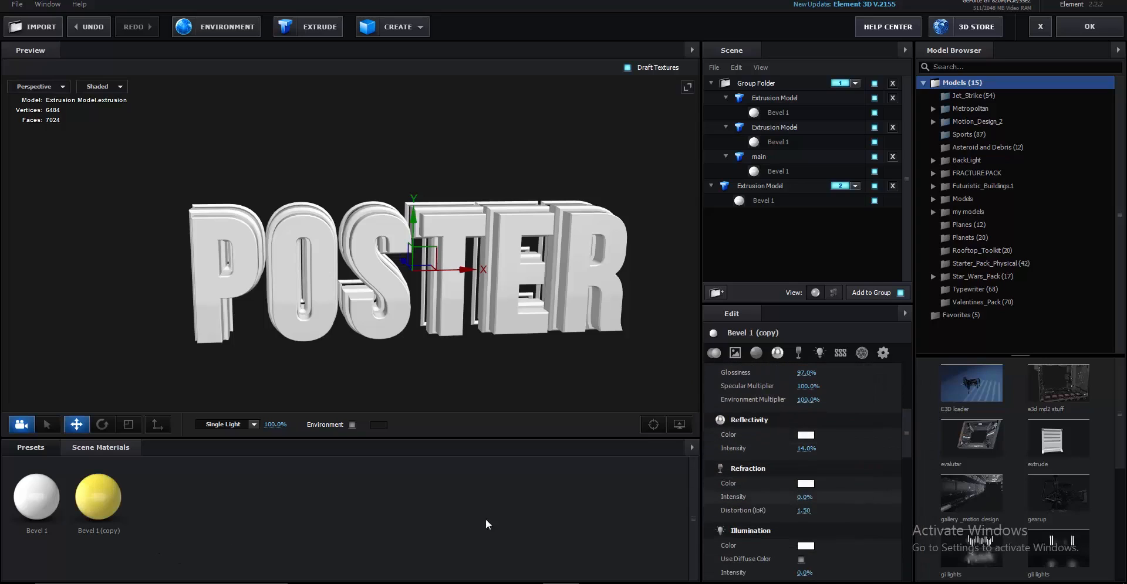
left_click_drag(274, 350, 339, 363)
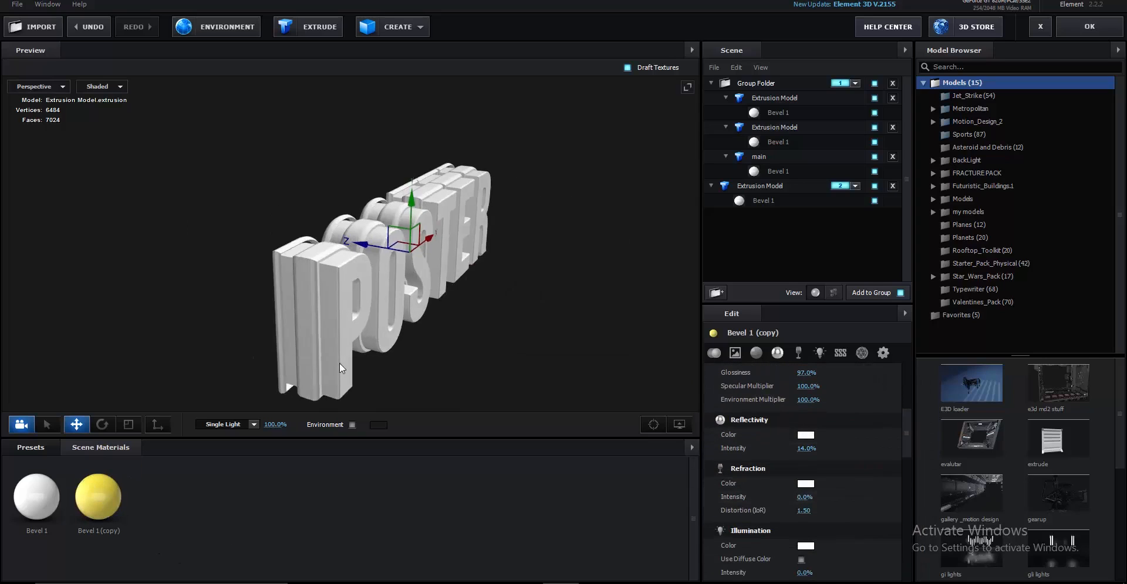
scroll(339, 363, "up", 3)
left_click_drag(98, 497, 326, 343)
left_click_drag(439, 356, 363, 377)
right_click(125, 505)
right_click(89, 503)
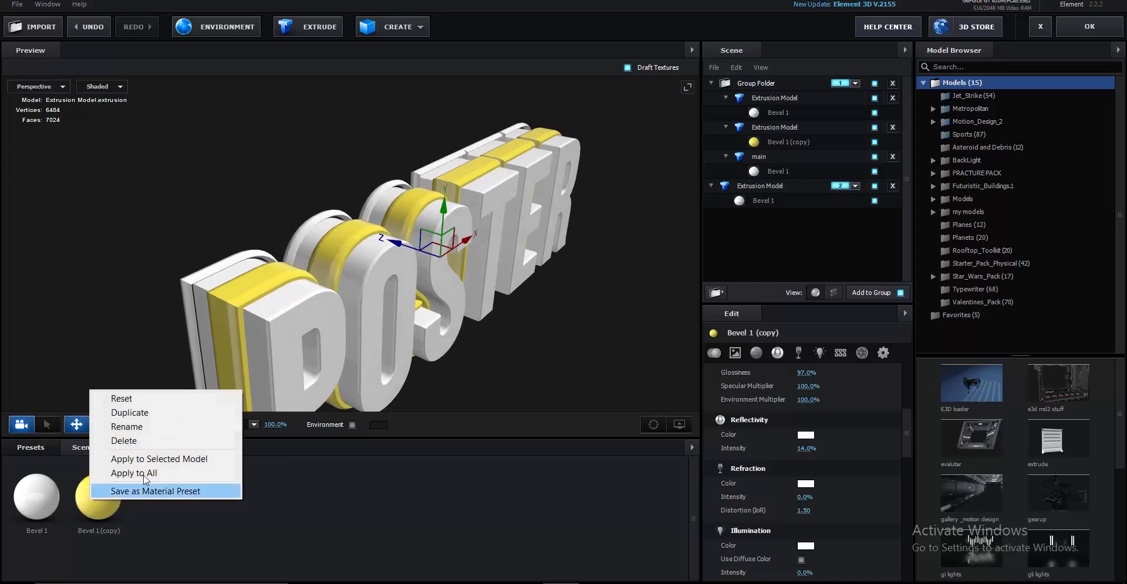
Duplicate the yellow material and set its Illumination Intensity to 100%
left_click(126, 412)
left_click(170, 495)
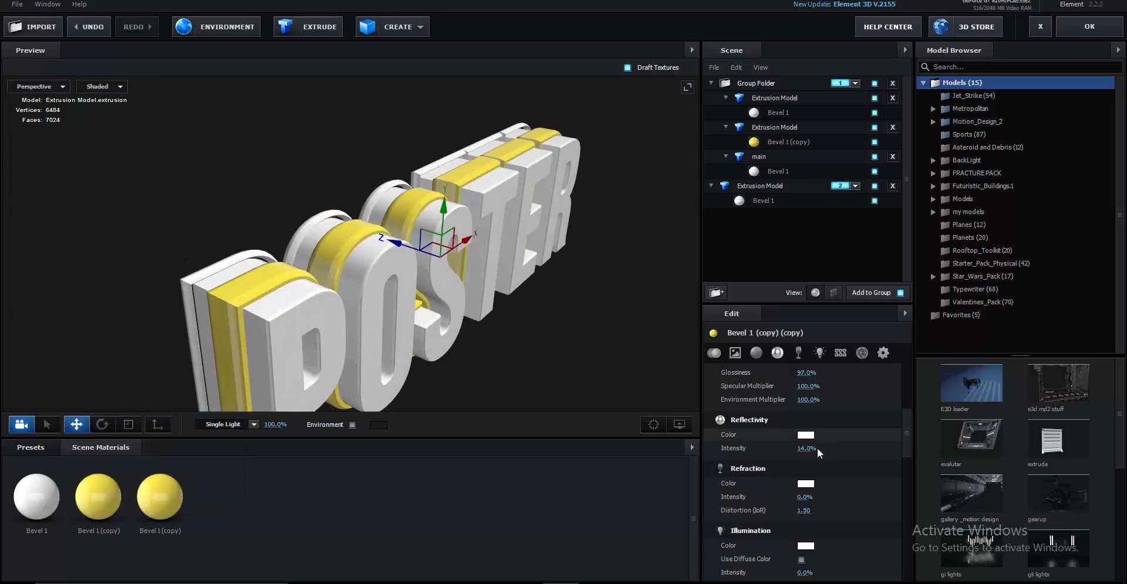
scroll(813, 445, "up", 3)
scroll(814, 444, "up", 2)
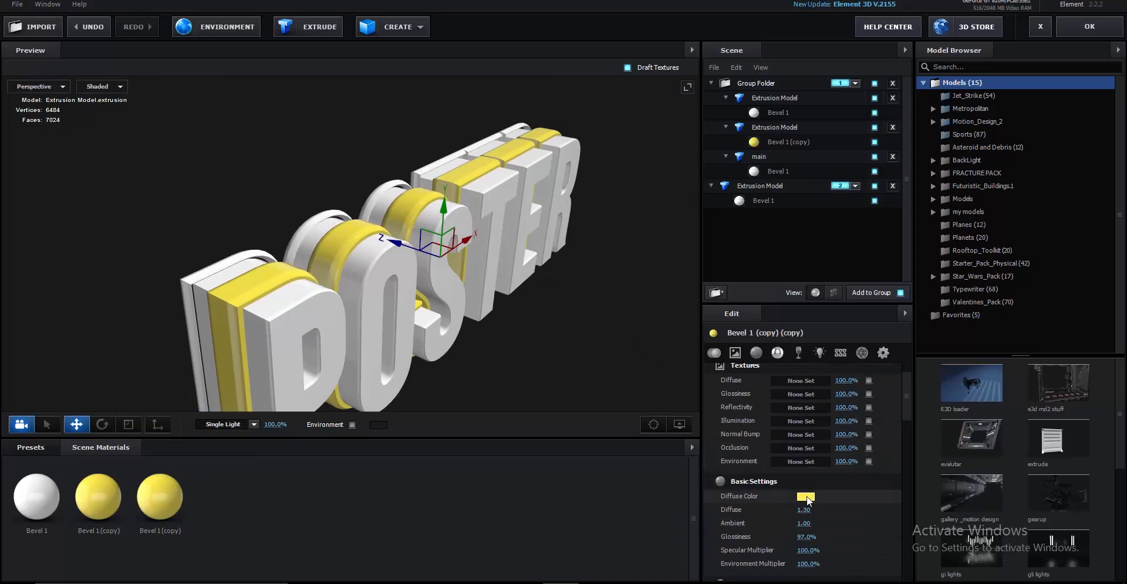
left_click(805, 497)
left_click(887, 541)
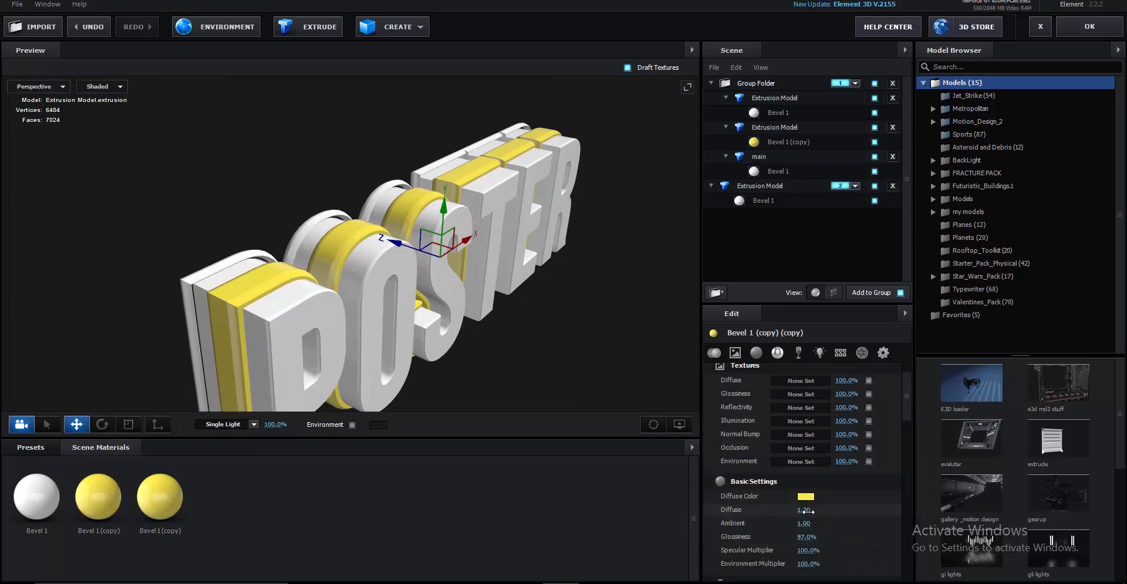
scroll(871, 512, "down", 5)
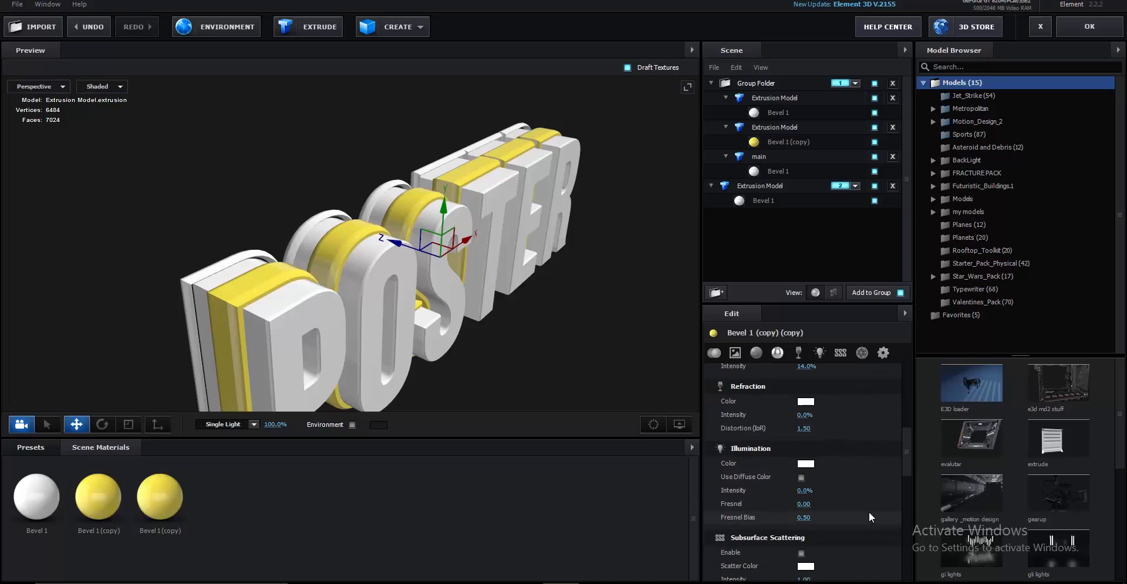
left_click_drag(804, 449, 826, 449)
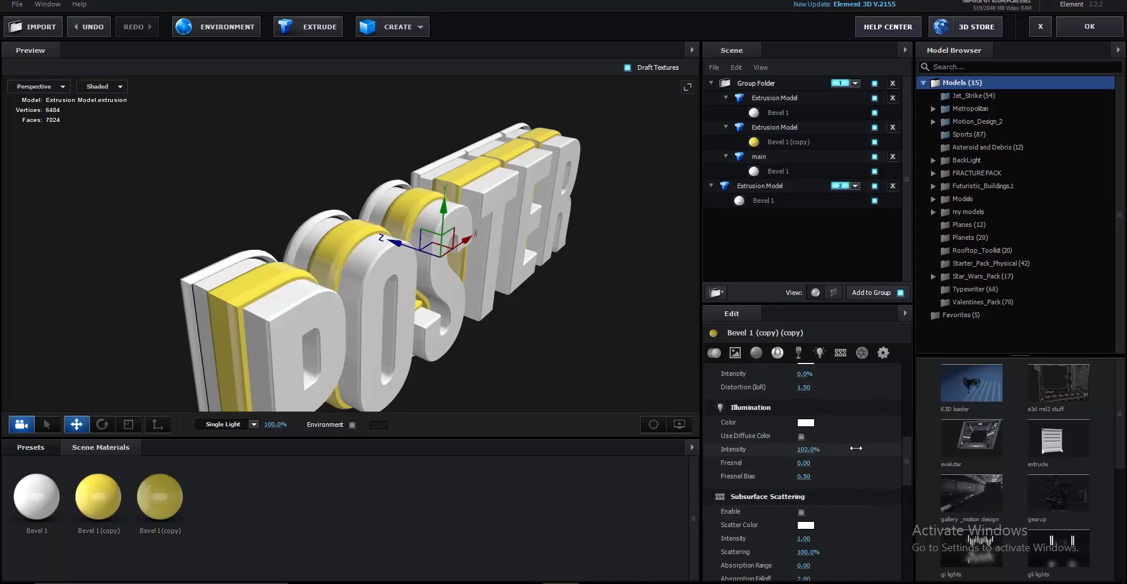
left_click(808, 451)
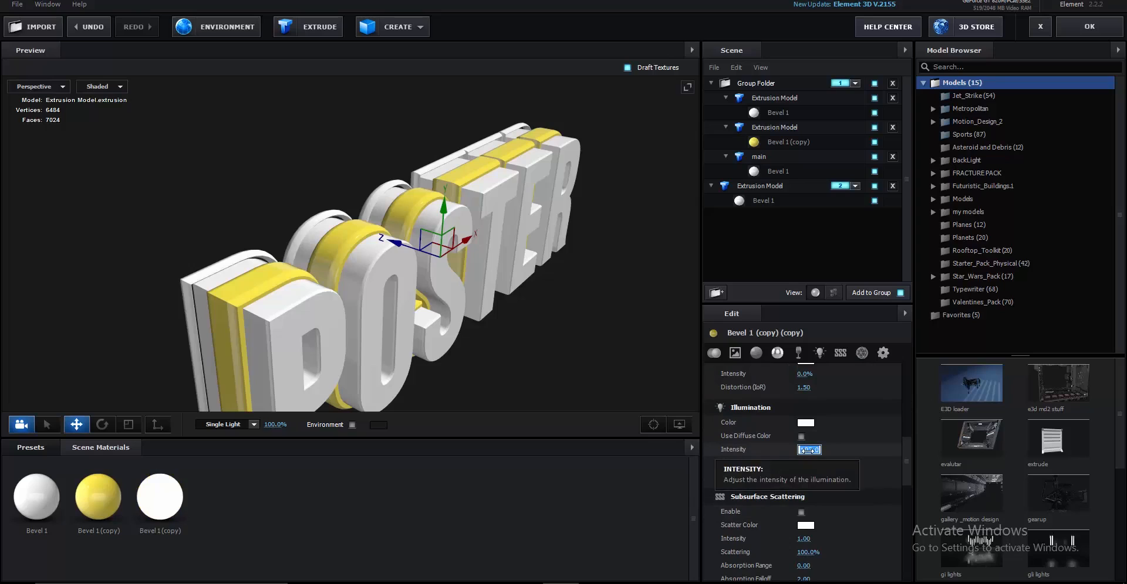
type("100")
key("Return")
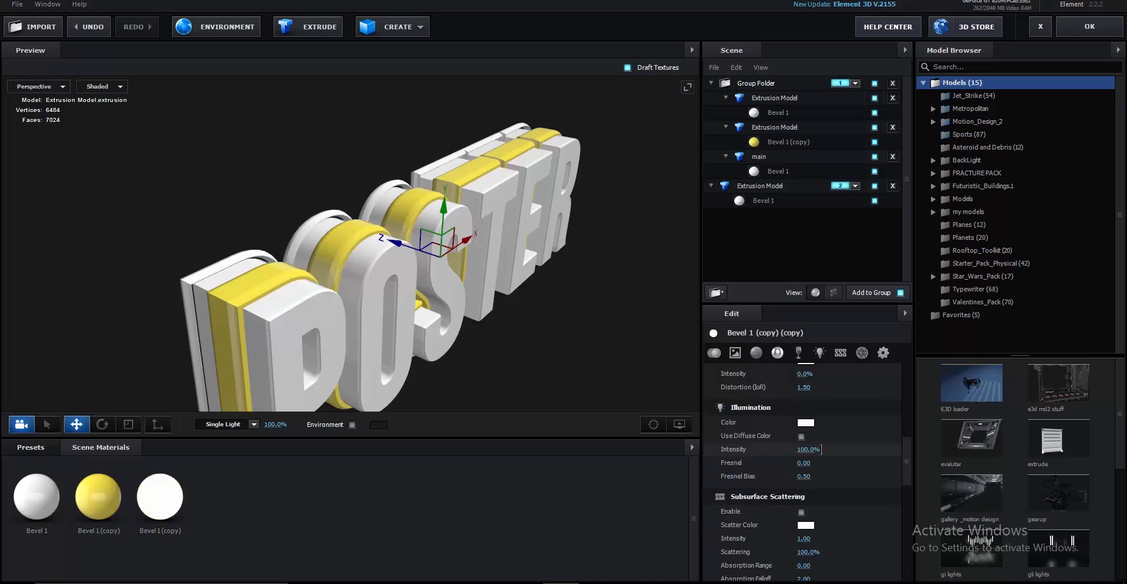
Set the copy's Illumination Color to cyan 6EF3FF and apply it to the back Extrusion Model
left_click(805, 423)
left_click(863, 444)
left_click_drag(785, 391, 819, 374)
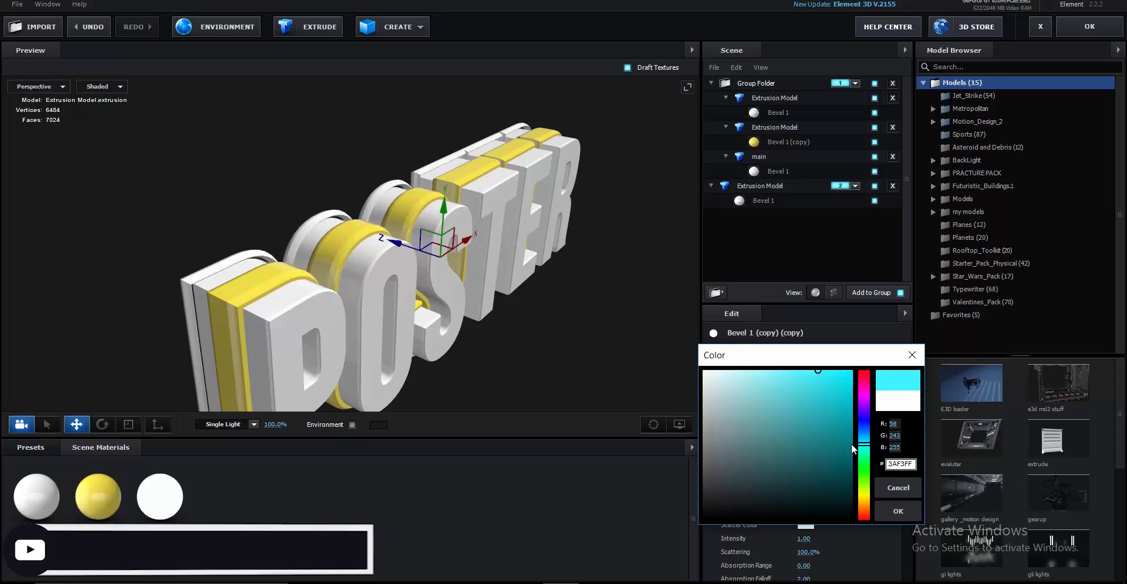
left_click_drag(859, 445, 859, 448)
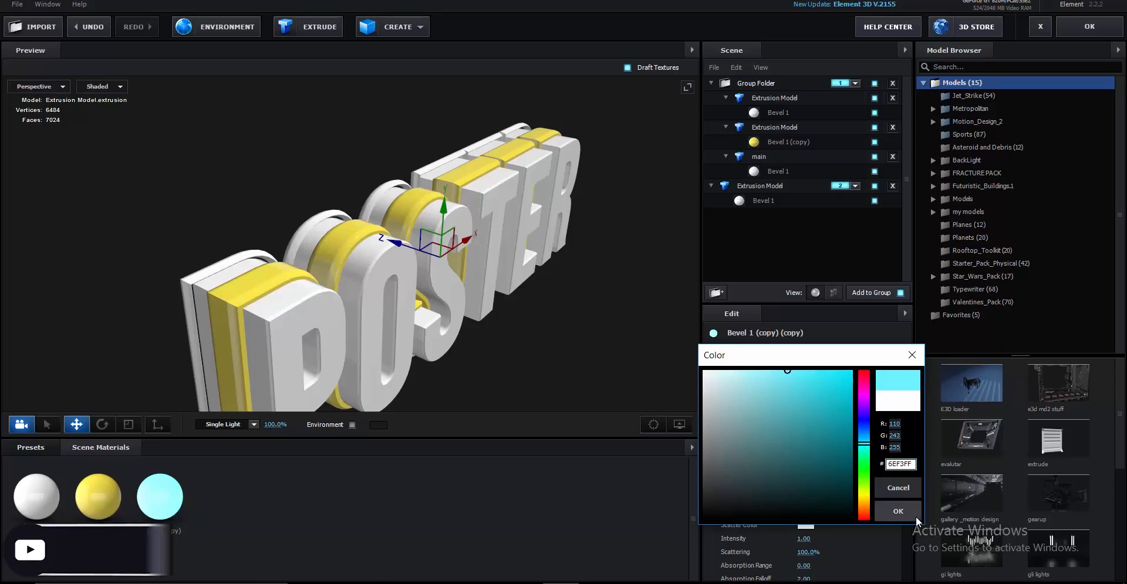
left_click(898, 511)
left_click_drag(174, 503, 185, 287)
mouse_move(281, 336)
left_mouse_down()
mouse_move(196, 281)
mouse_move(243, 329)
mouse_move(305, 332)
mouse_move(255, 333)
mouse_move(273, 338)
left_mouse_up()
left_click(29, 502)
Change Bevel 1's Diffuse Color to bright green 4EFF63
scroll(798, 470, "up", 5)
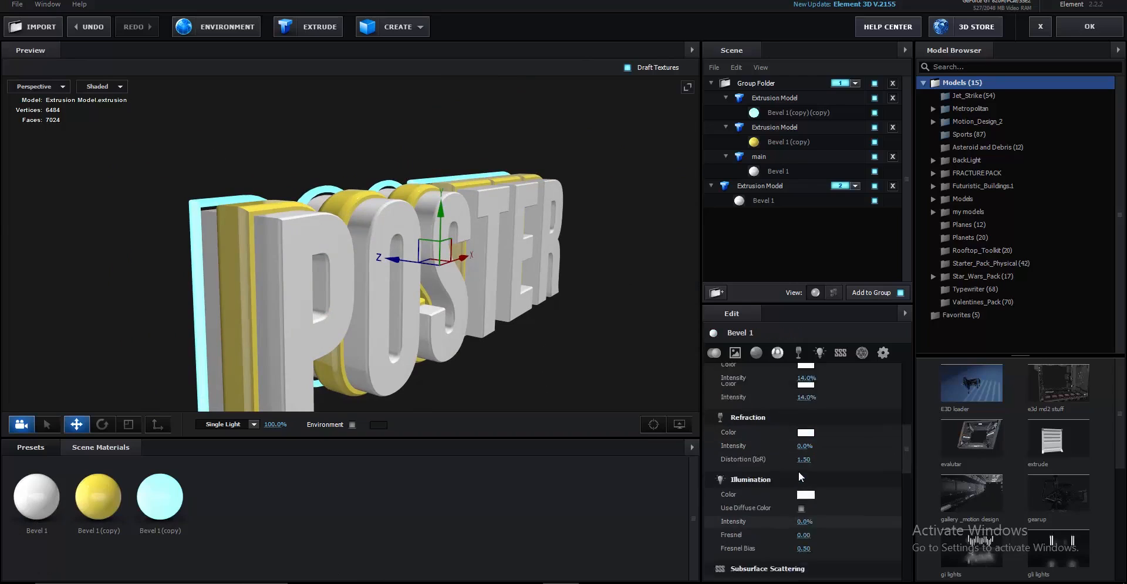
scroll(810, 474, "down", 1)
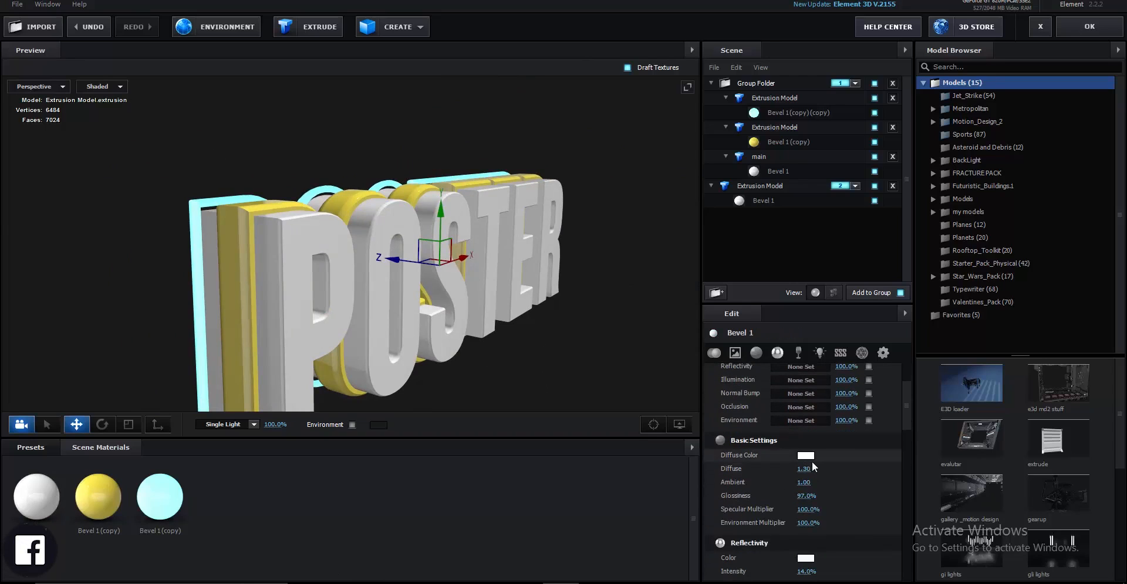
left_click(808, 457)
left_click_drag(862, 498, 866, 432)
left_click(816, 403)
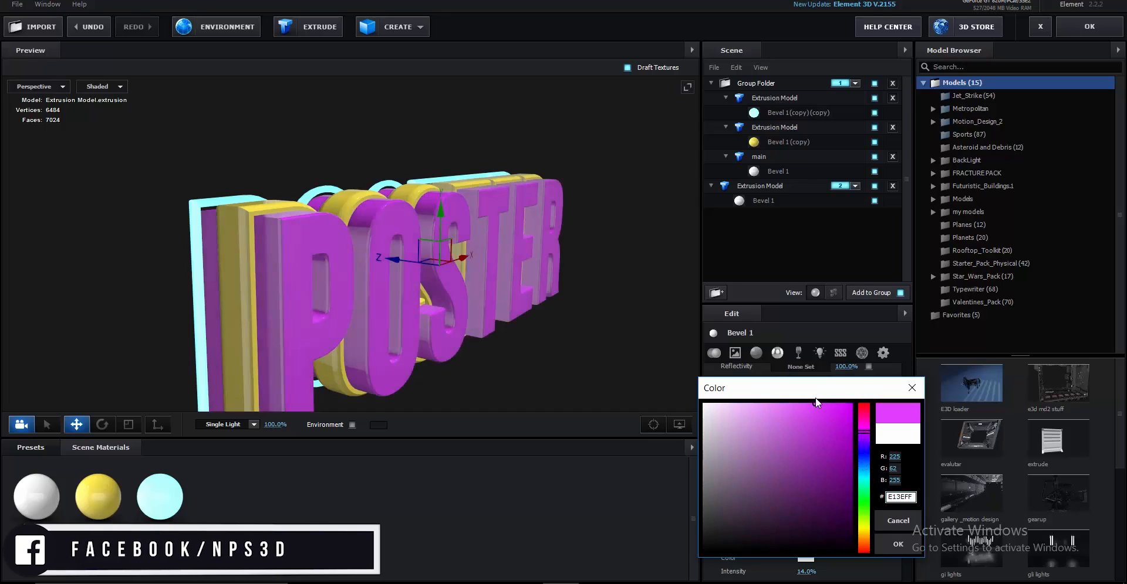
mouse_move(869, 497)
left_mouse_down()
mouse_move(864, 562)
mouse_move(861, 506)
left_mouse_up()
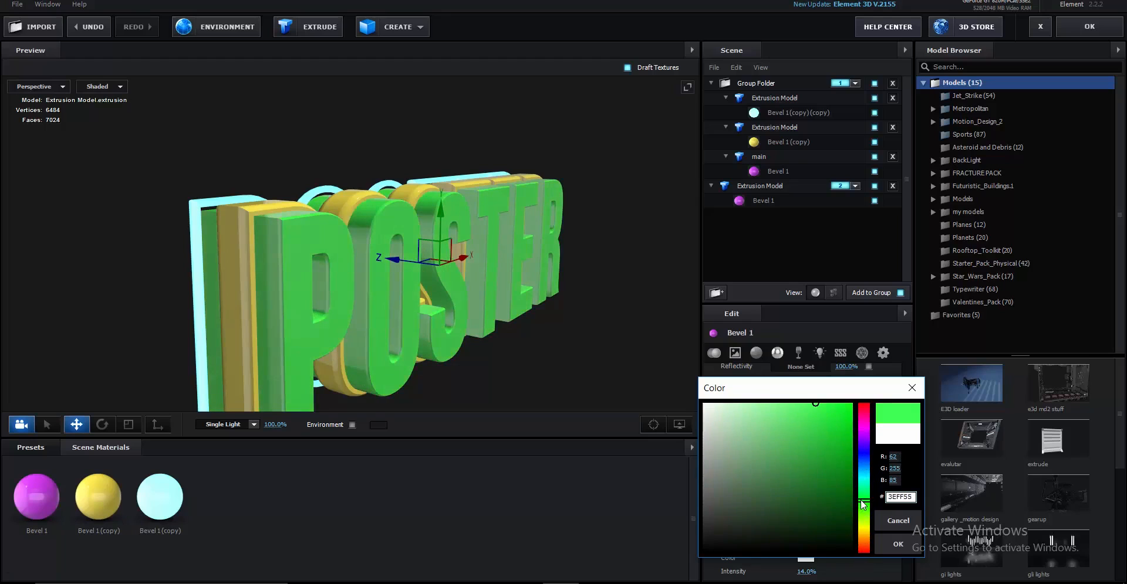
left_click_drag(766, 405, 813, 387)
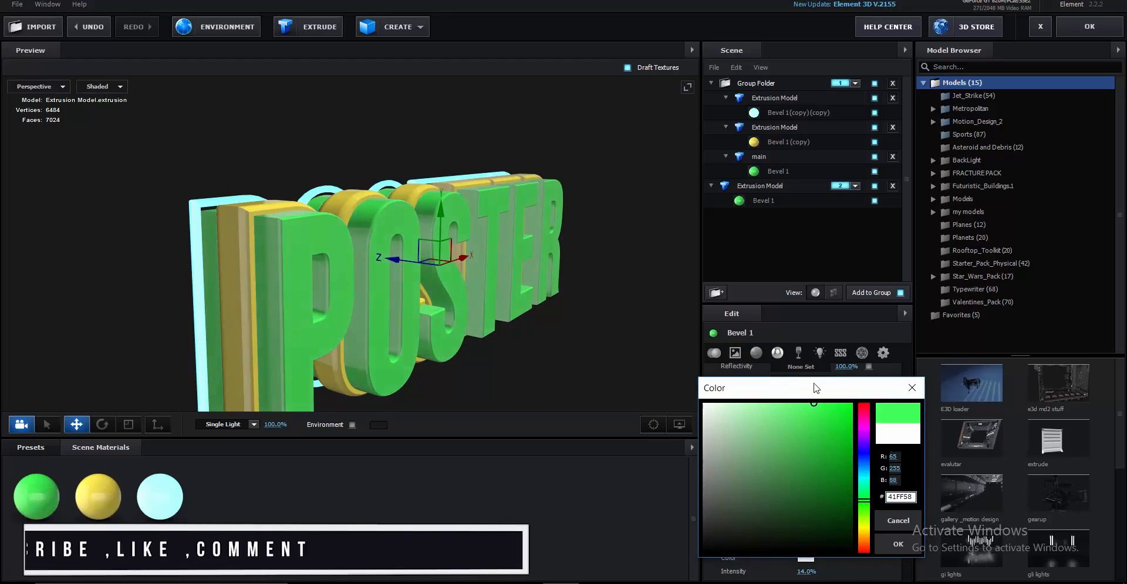
left_click(888, 542)
mouse_move(428, 269)
left_mouse_down()
mouse_move(382, 270)
mouse_move(349, 238)
mouse_move(398, 304)
mouse_move(432, 287)
mouse_move(422, 276)
left_mouse_up()
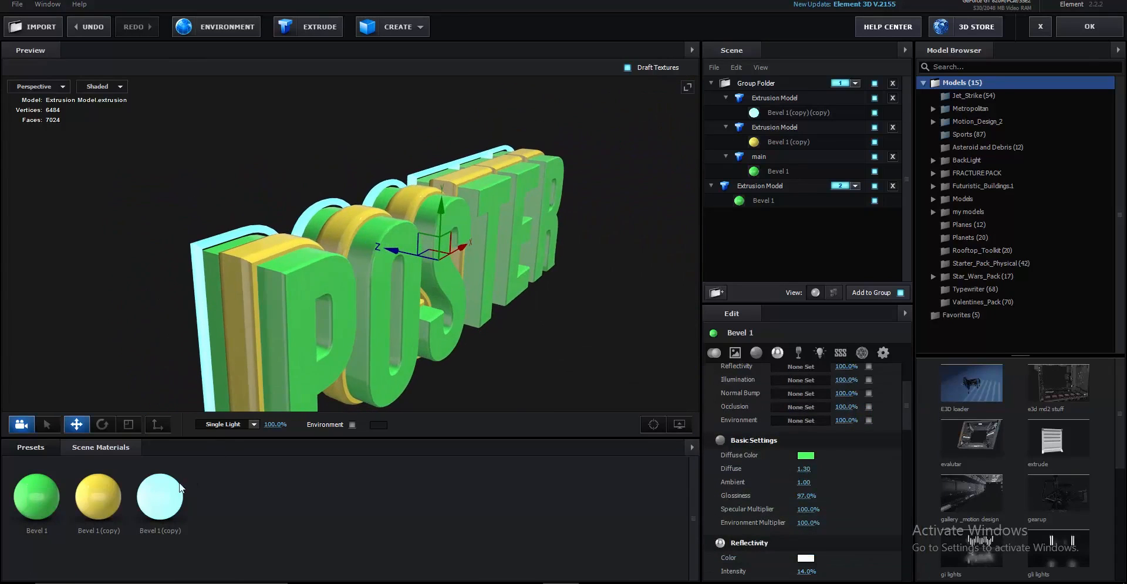
Set the Bevel 1 (copy)(copy) outline's Illumination Color to white FFFFFF
left_click(162, 493)
scroll(812, 469, "down", 5)
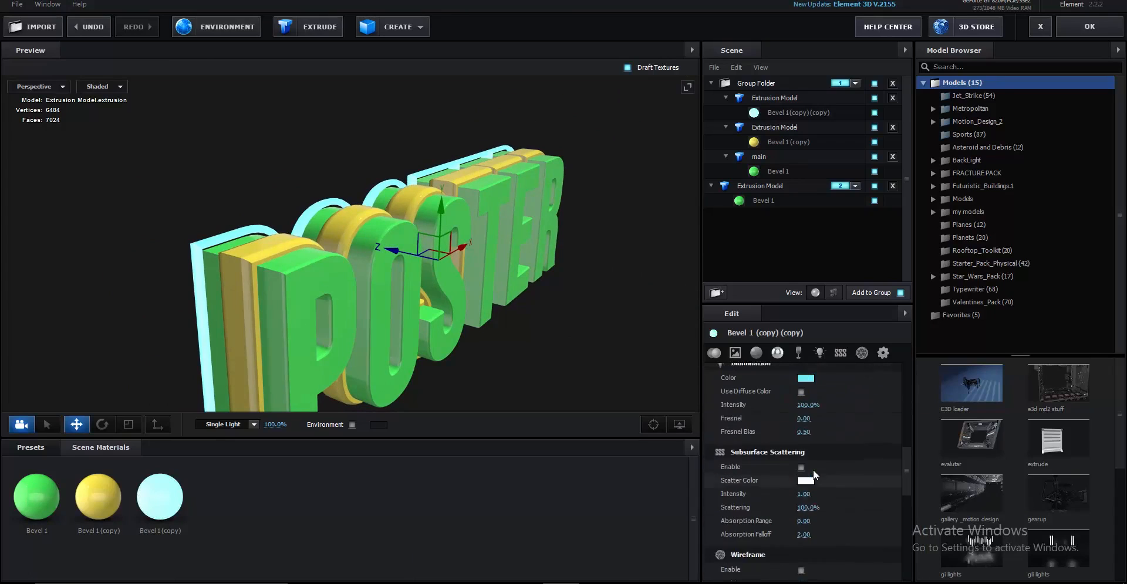
left_click(805, 422)
left_click_drag(808, 423, 692, 379)
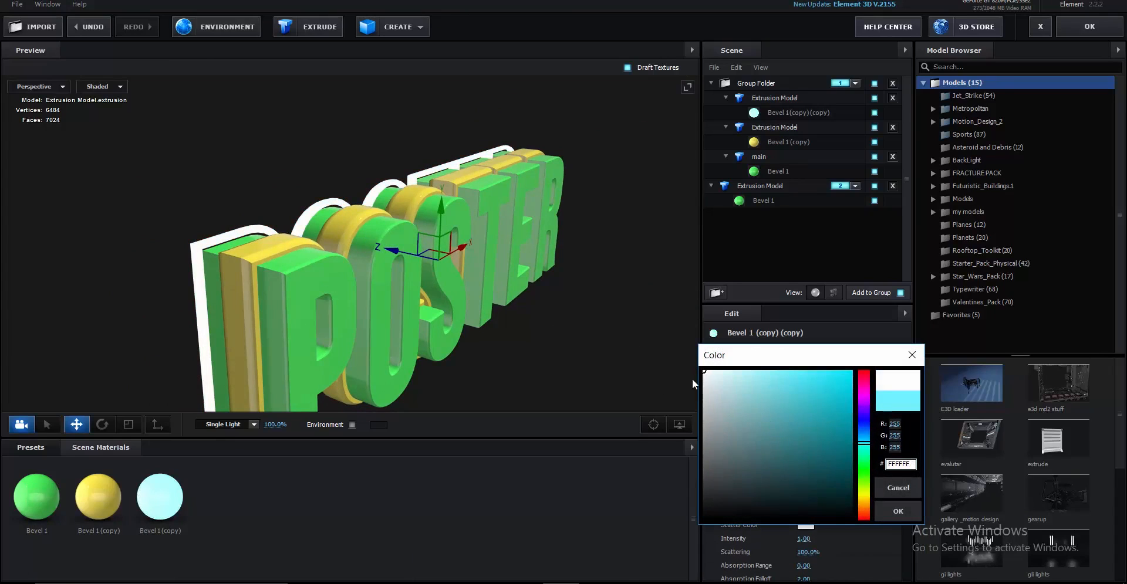
left_click(898, 512)
left_click_drag(446, 340, 572, 332)
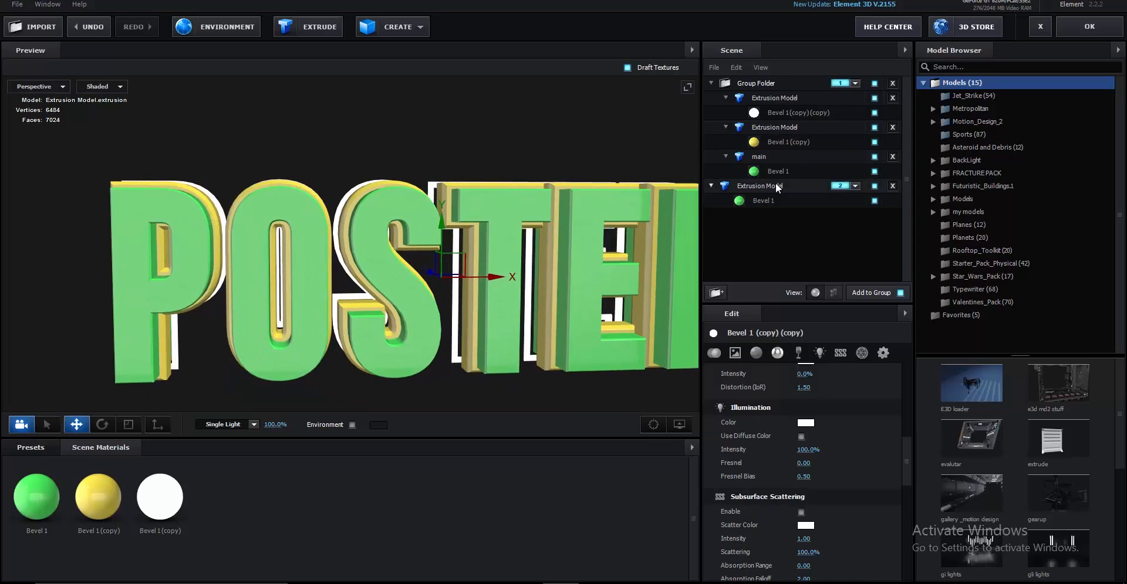
Duplicate the green Bevel 1 material and make the copy's diffuse colour red
left_click(753, 187)
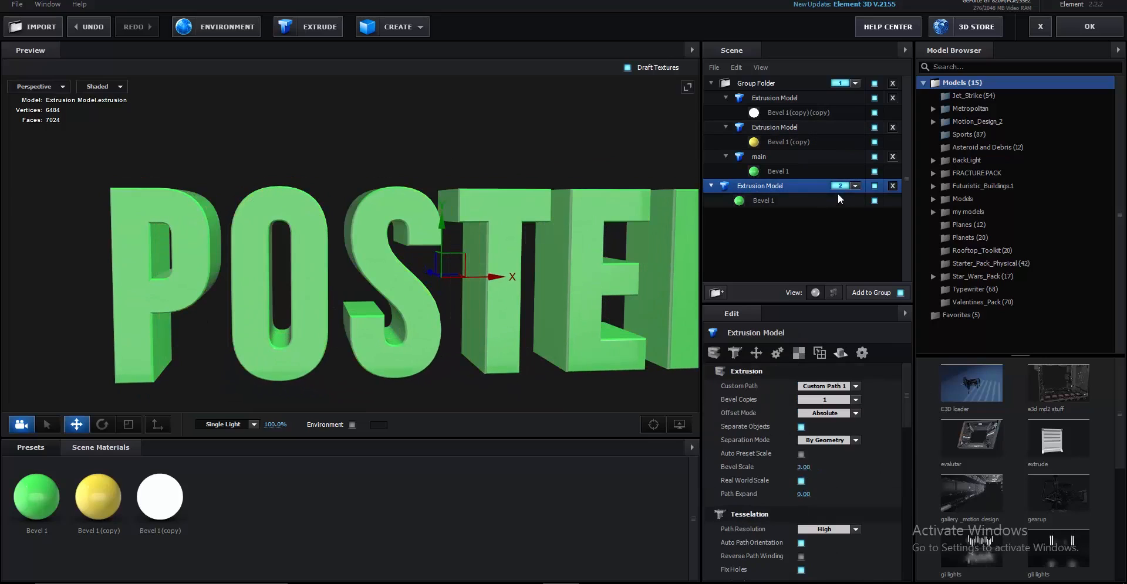
left_click_drag(214, 328, 236, 419)
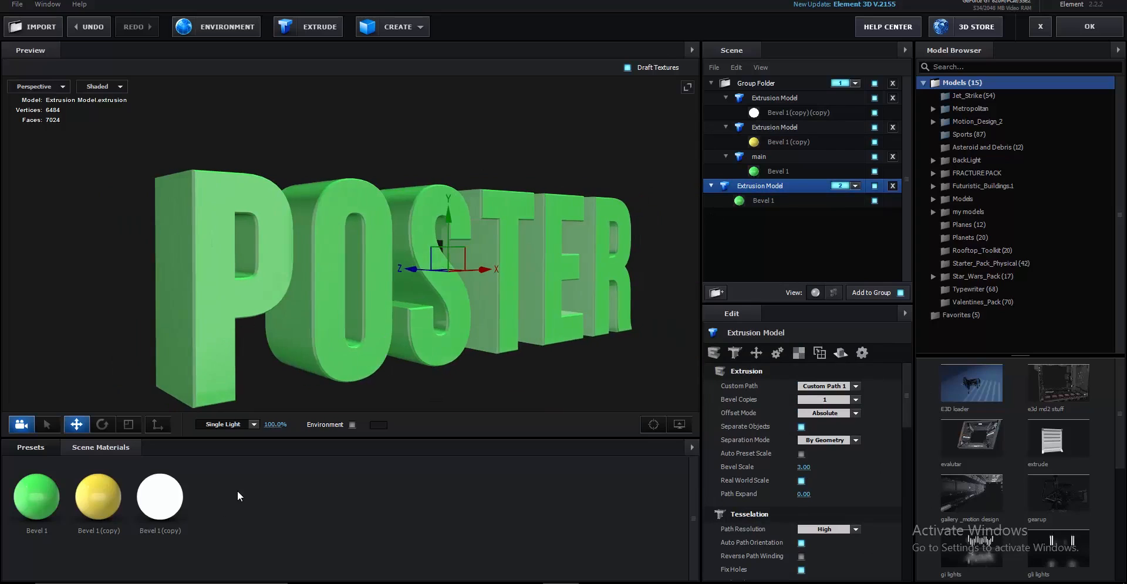
right_click(206, 516)
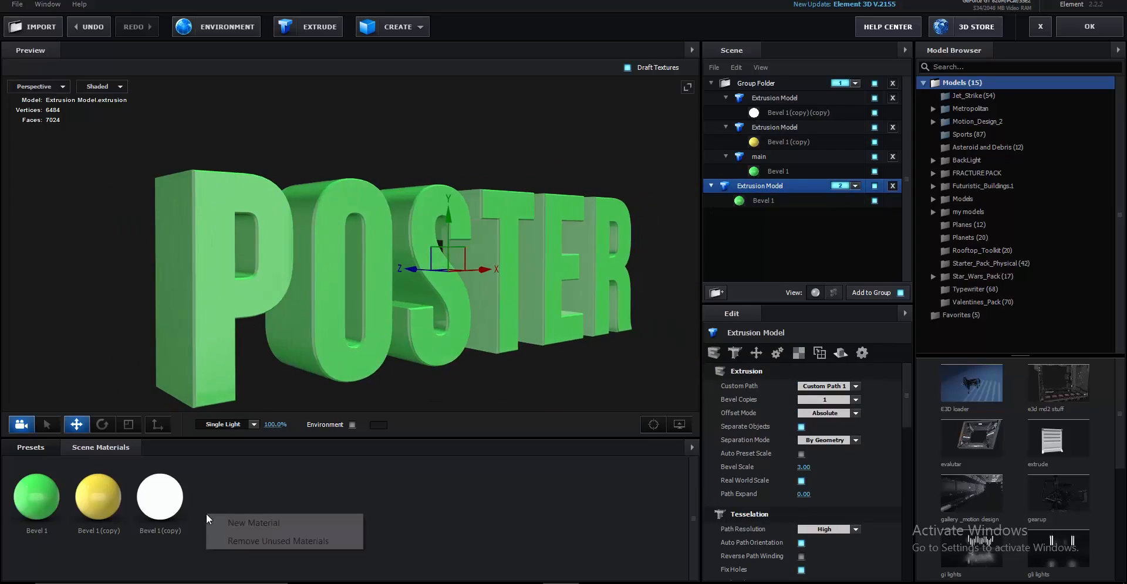
right_click(36, 497)
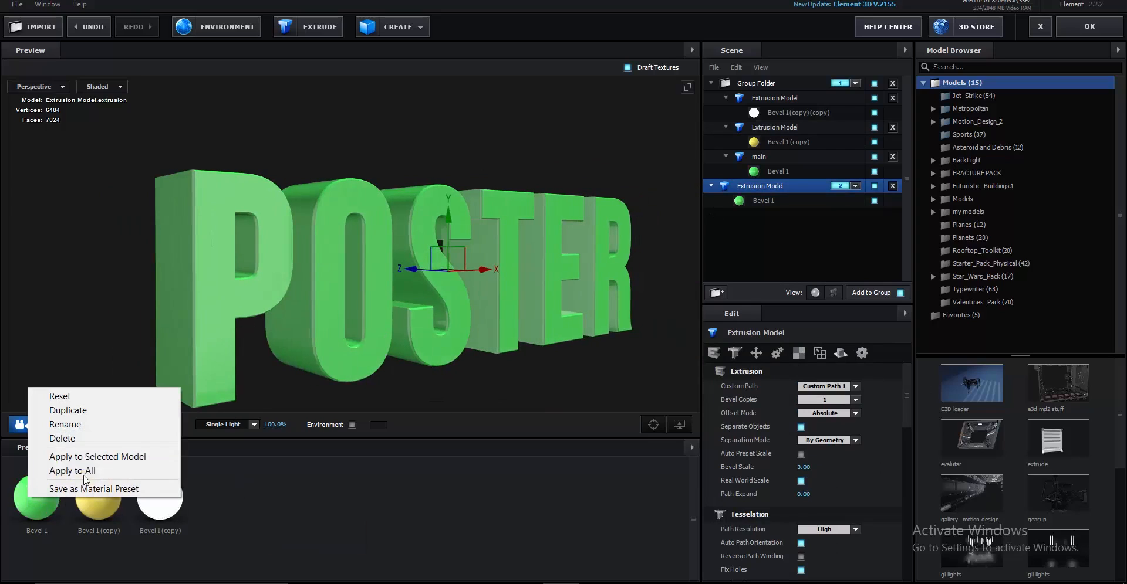
left_click(88, 411)
scroll(834, 480, "up", 2)
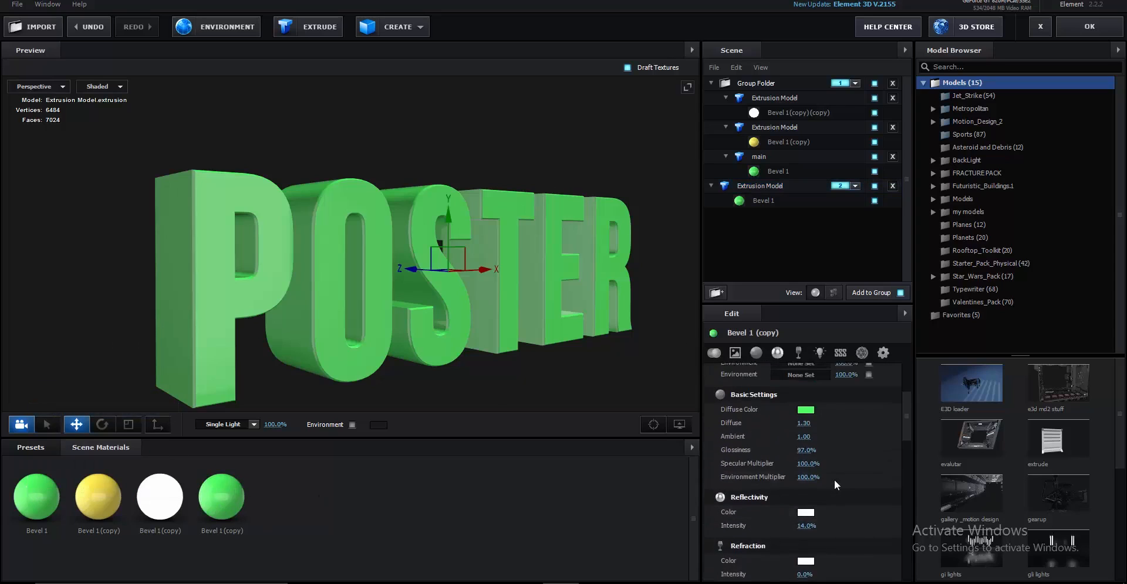
left_click(805, 455)
left_click_drag(862, 499, 864, 409)
left_click(898, 544)
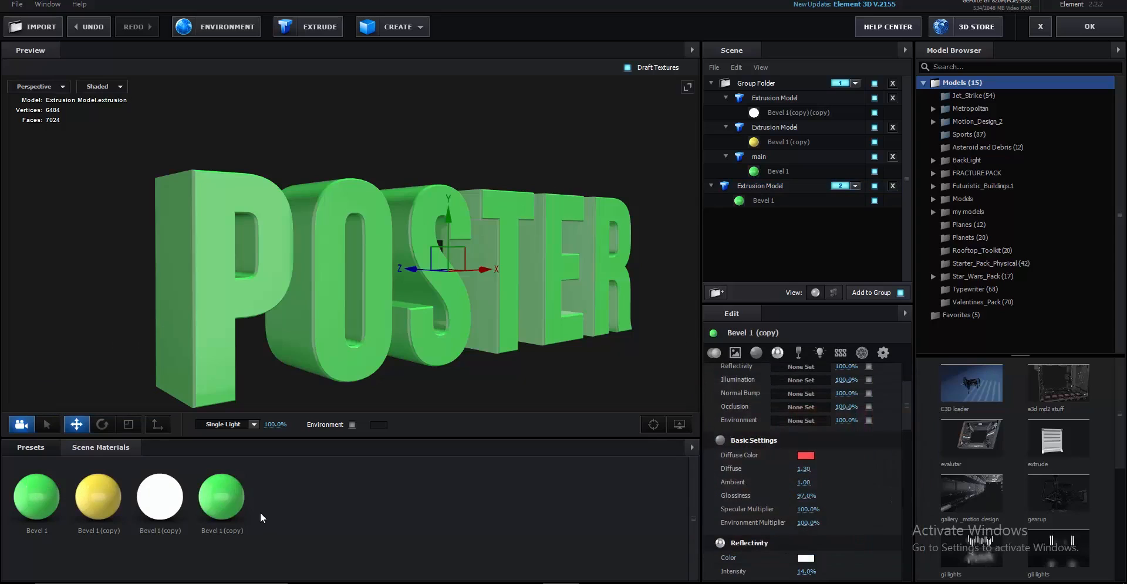
Apply the red Bevel 1 (copy) material to the fourth, group-2 extrusion model
left_click_drag(244, 502, 783, 200)
left_click_drag(600, 294, 621, 256)
left_click(780, 185)
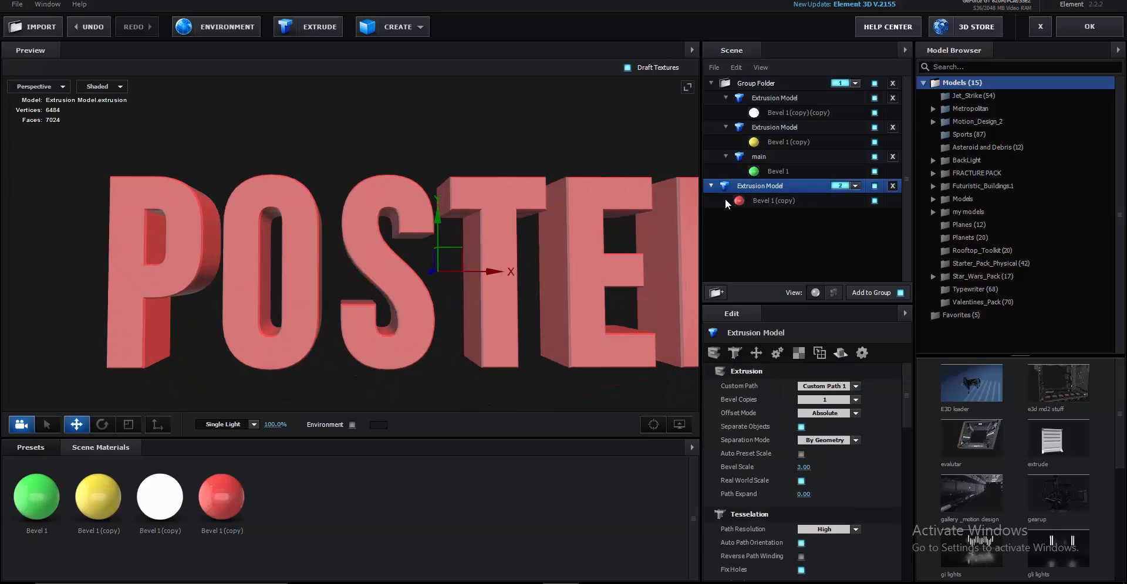
left_click_drag(560, 330, 482, 345)
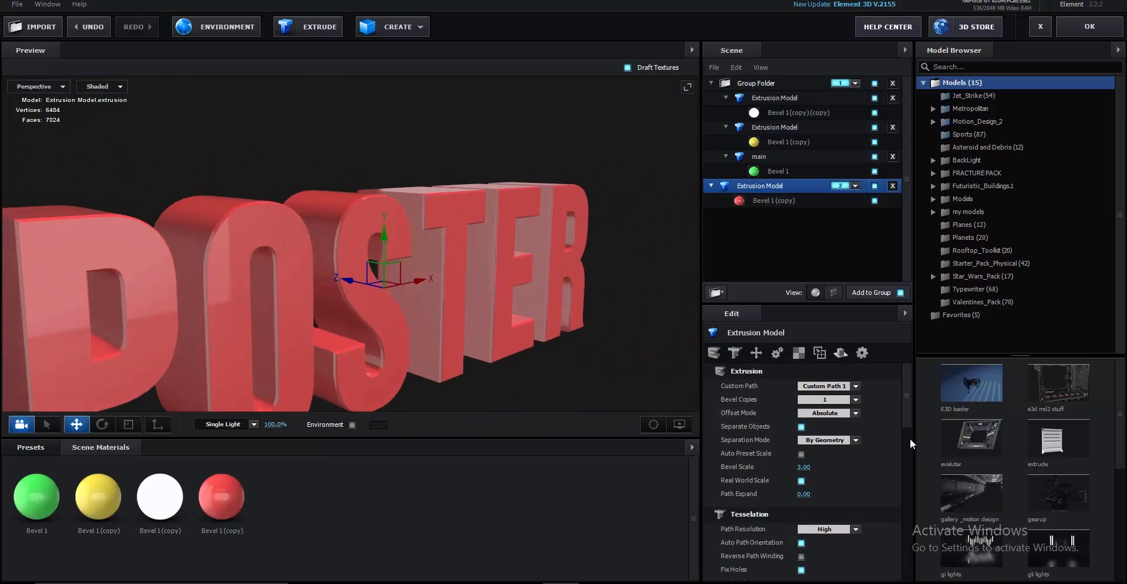
mouse_move(849, 452)
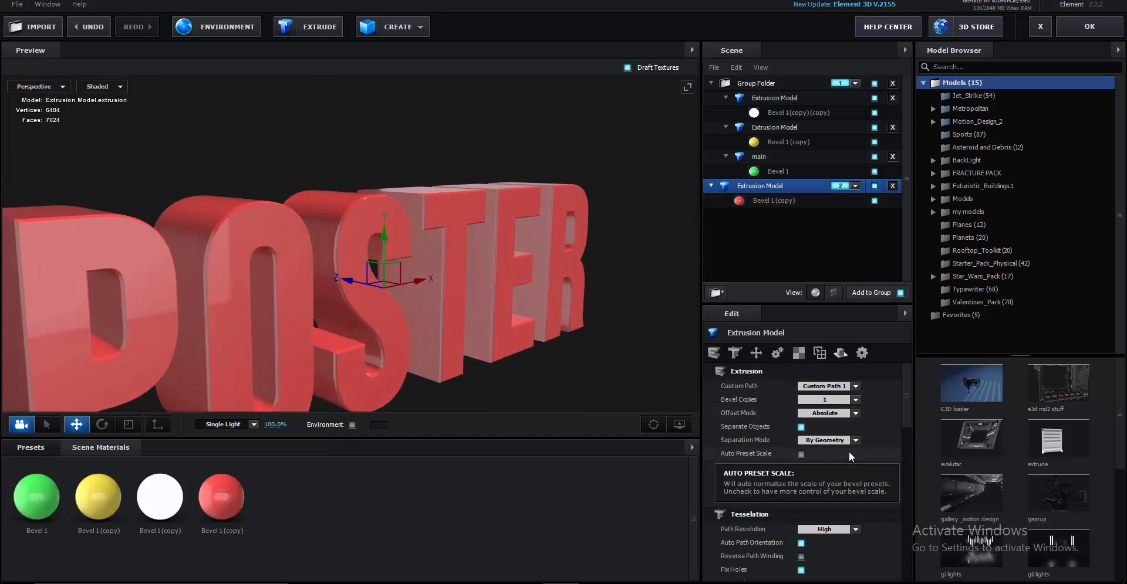
scroll(849, 451, "down", 3)
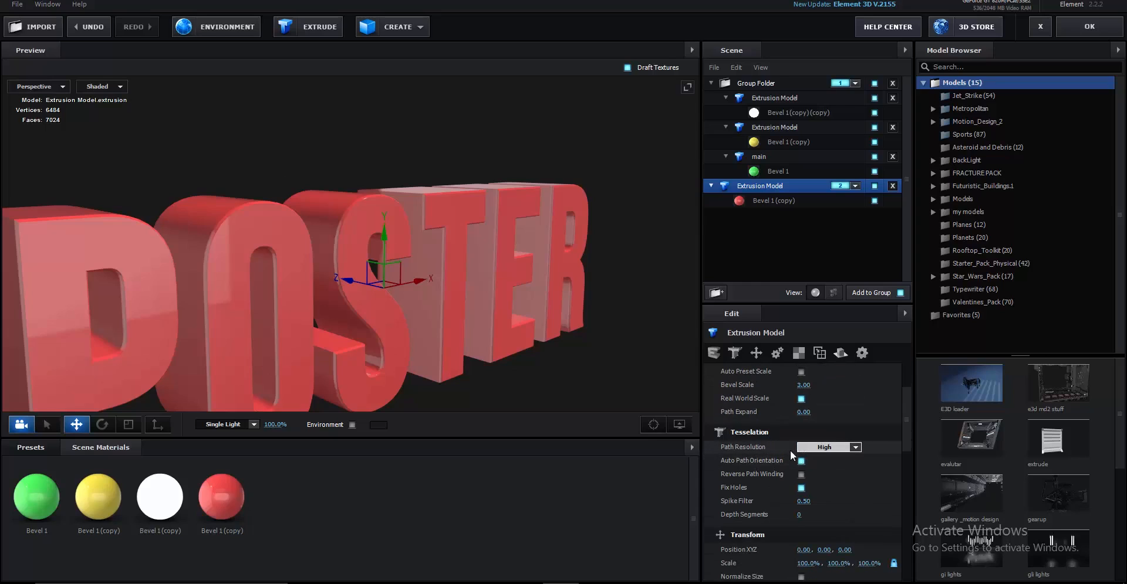
Switch the preview to wireframe and set Depth Segments to 12
left_click(101, 86)
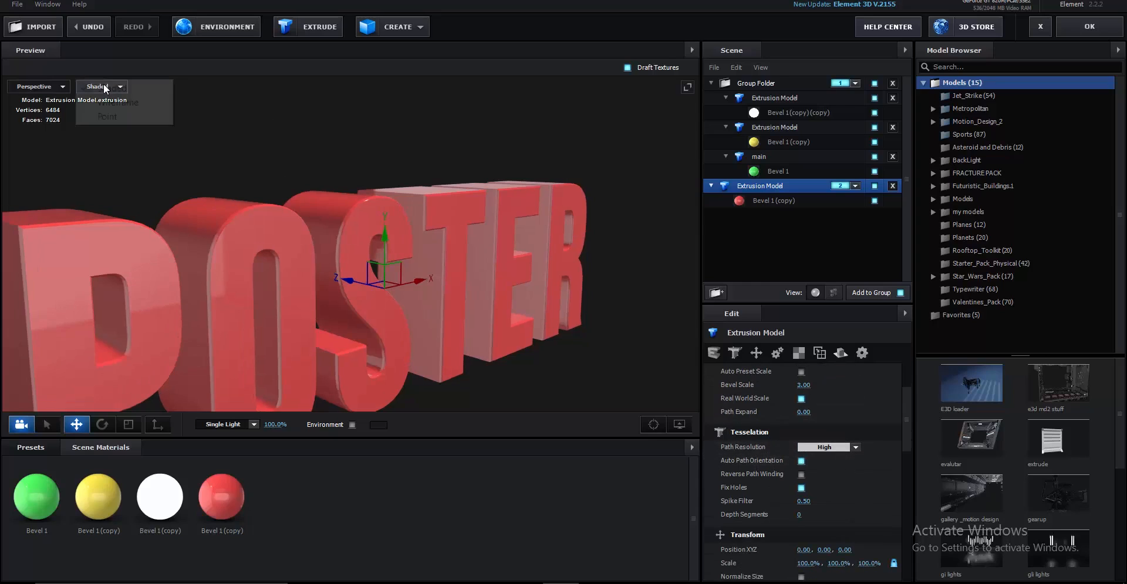
left_click(106, 104)
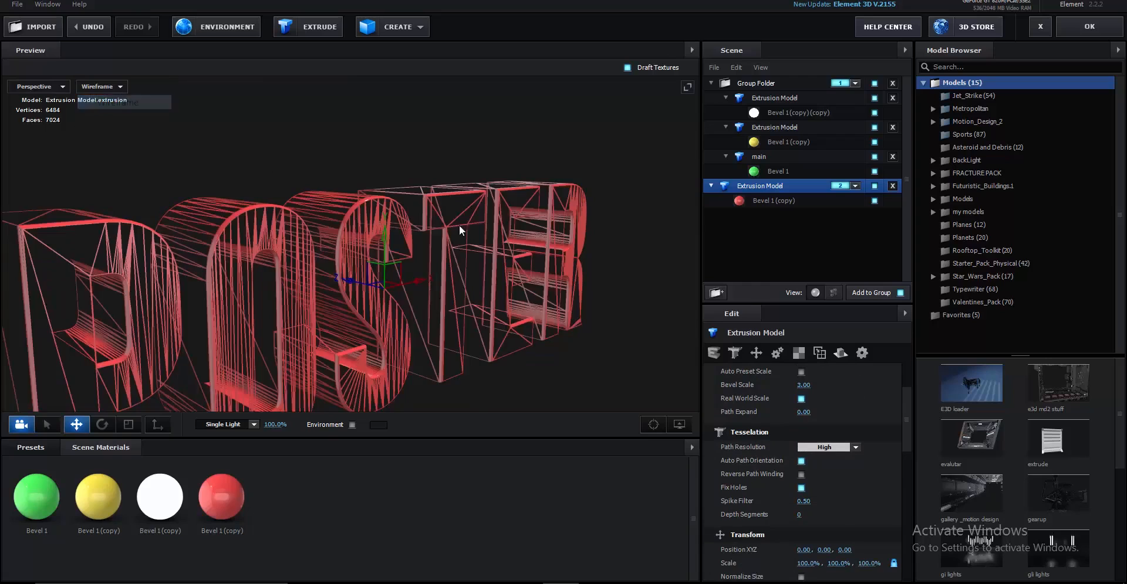
left_click_drag(459, 225, 642, 396)
scroll(456, 300, "down", 3)
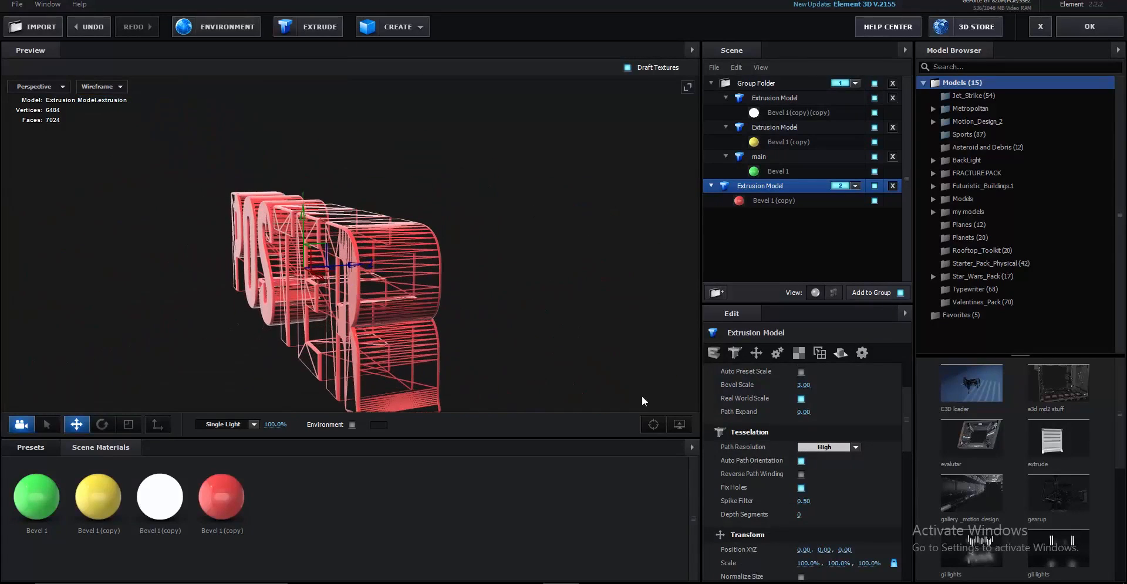
left_click(800, 517)
key("Return")
Try Ultra path resolution, then settle on High
left_click_drag(471, 399, 540, 356)
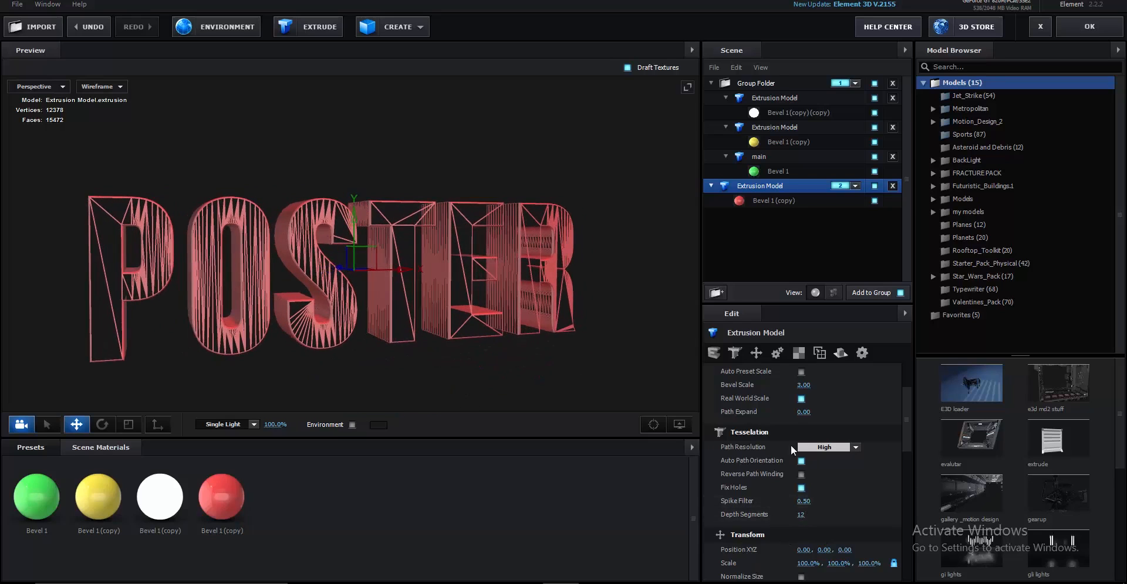
left_click(840, 446)
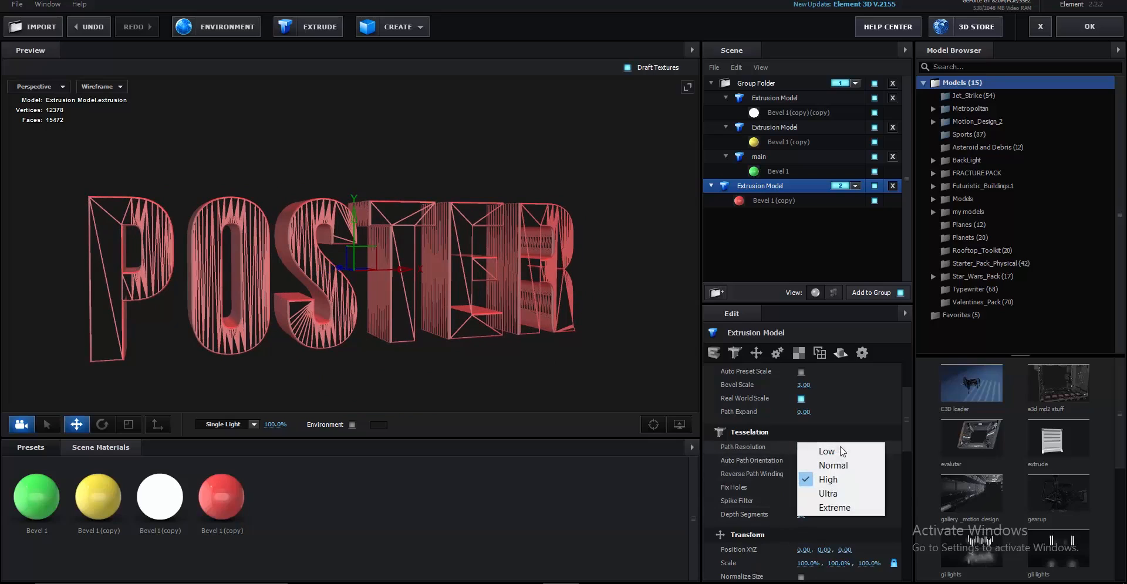
left_click(840, 494)
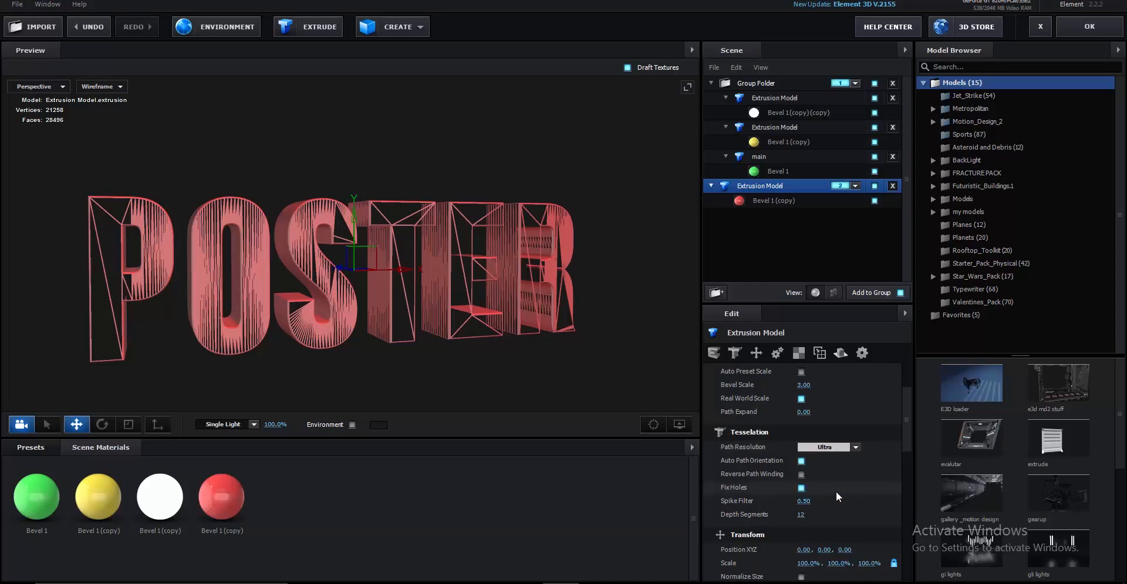
left_click(801, 448)
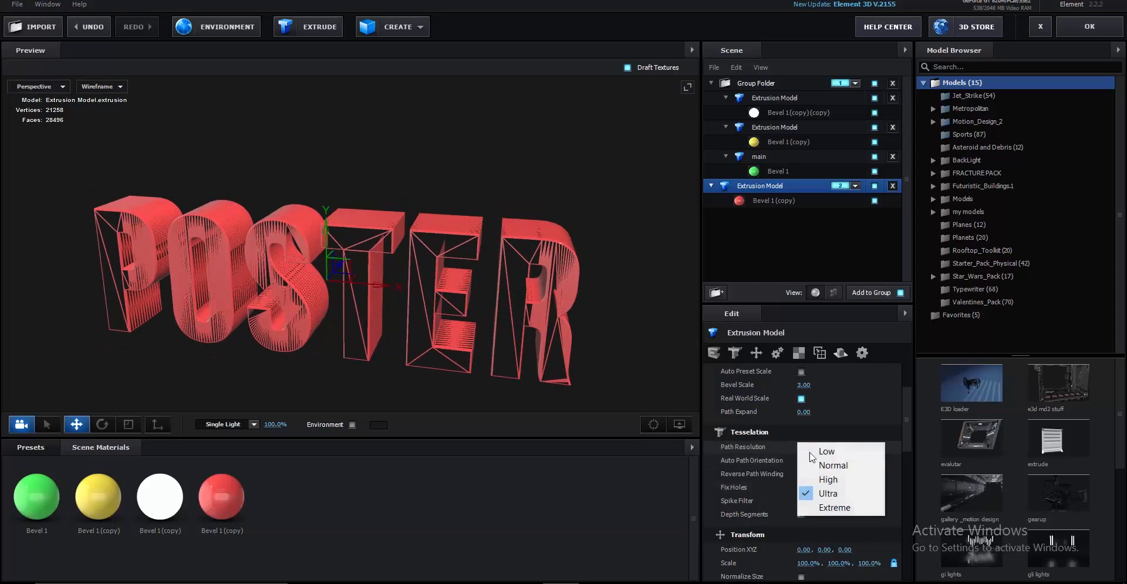
left_click(816, 480)
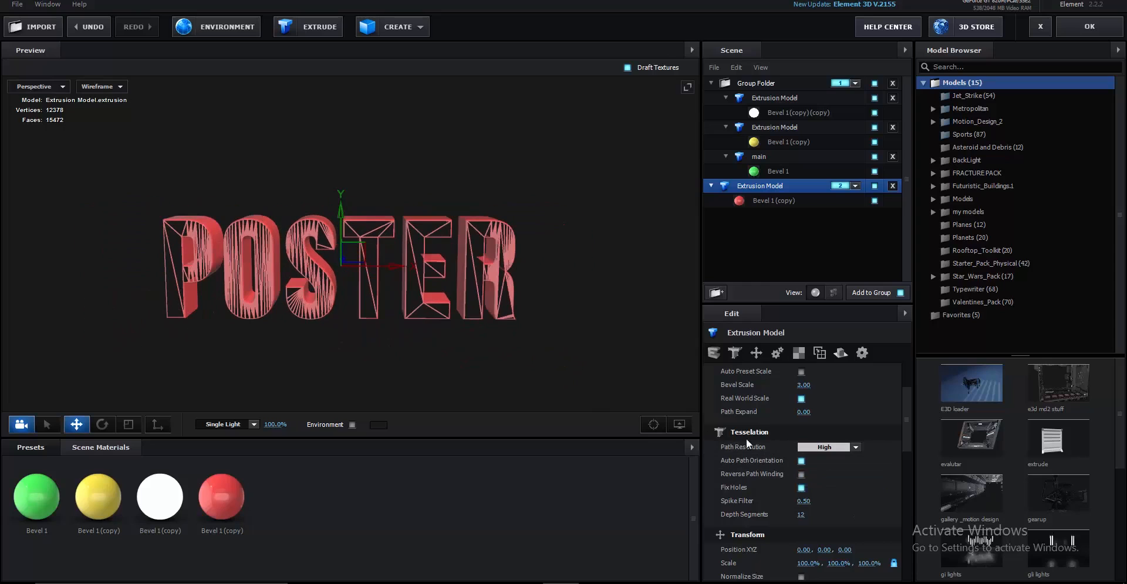
Set normals to Dynamic (Deform) and edge mode to Connected
scroll(801, 463, "down", 3)
scroll(802, 464, "down", 5)
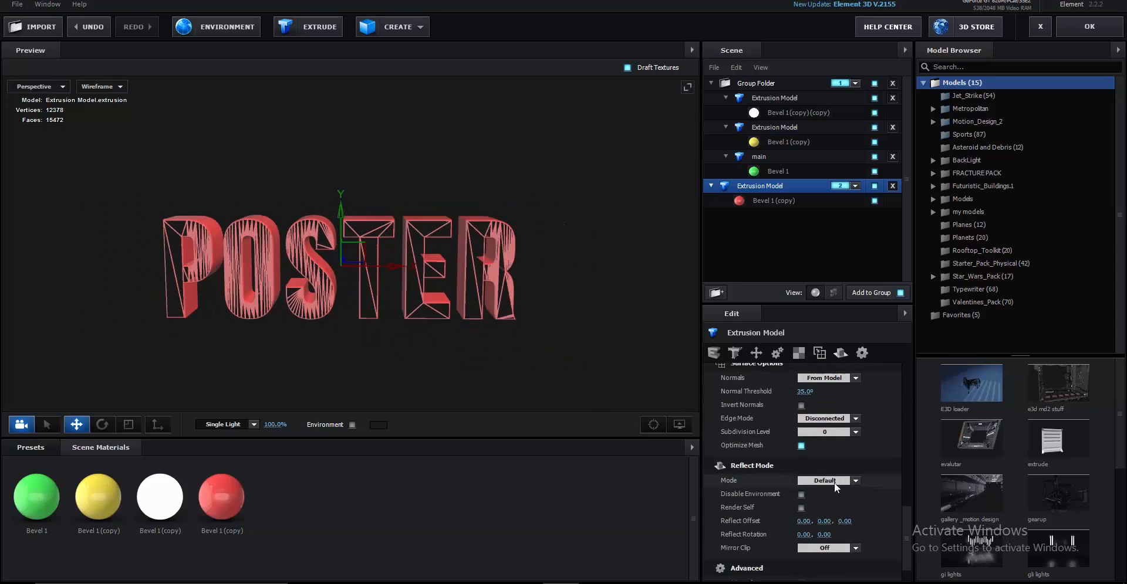
left_click(821, 449)
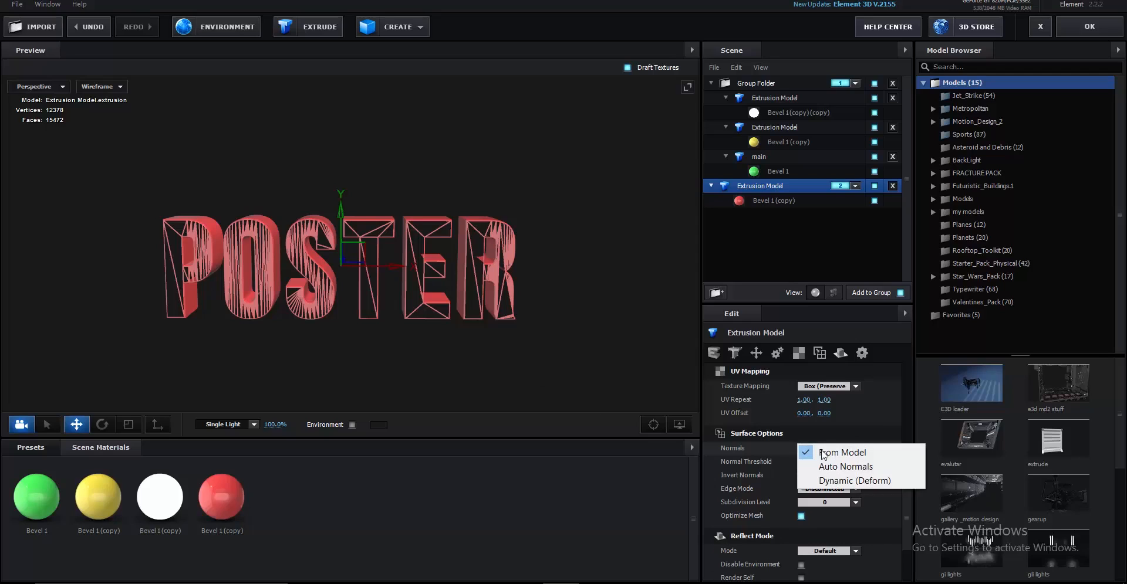
left_click(834, 480)
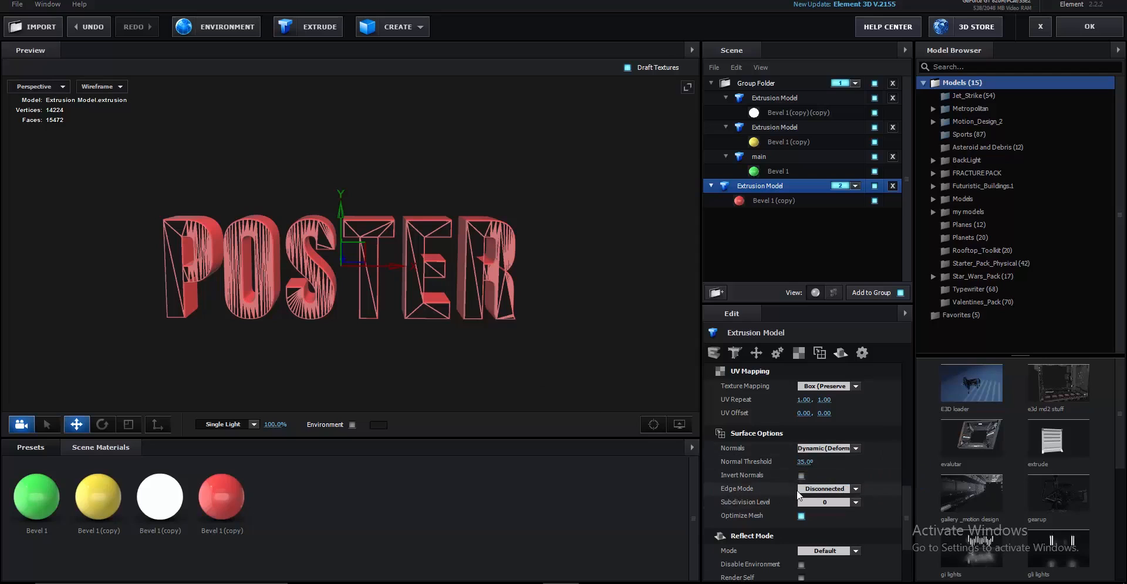
left_click(799, 493)
left_click(821, 508)
Return the preview to shaded display and check the POSTER model
scroll(405, 335, "up", 5)
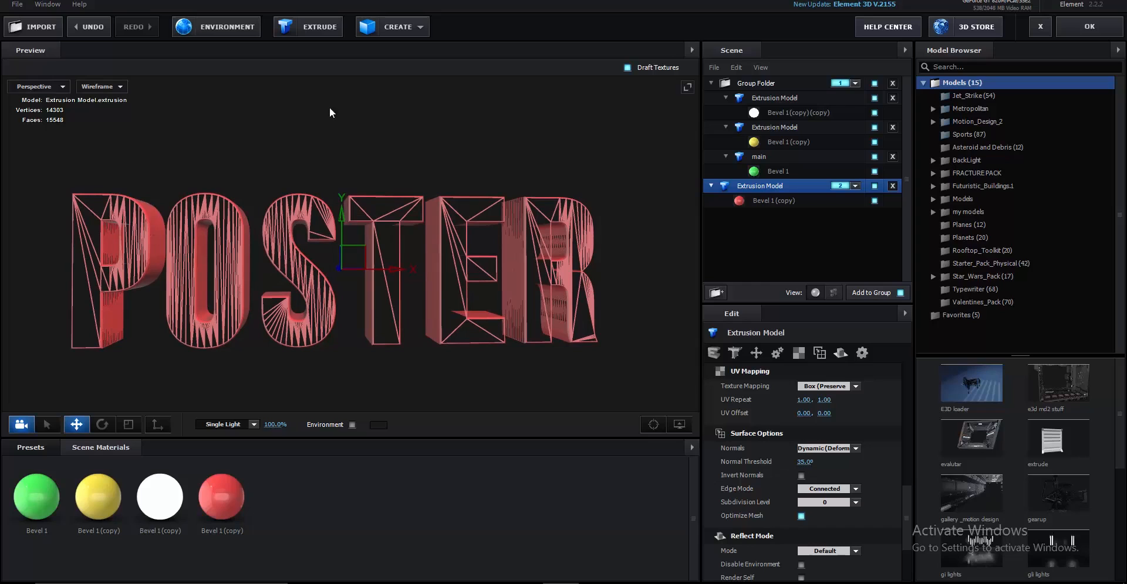
left_click(94, 86)
left_click(94, 87)
mouse_move(428, 175)
left_mouse_down()
mouse_move(408, 185)
mouse_move(488, 174)
left_mouse_up()
Apply the scene, disable Group 1, and expand Group 2's particle settings
left_click(1079, 30)
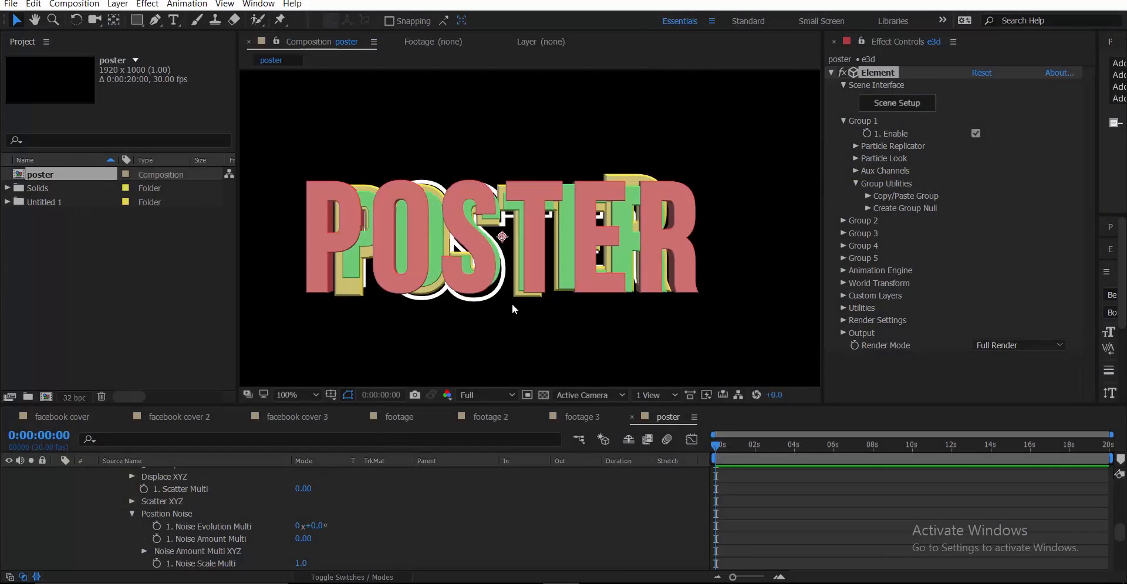
left_click(975, 133)
left_click(844, 120)
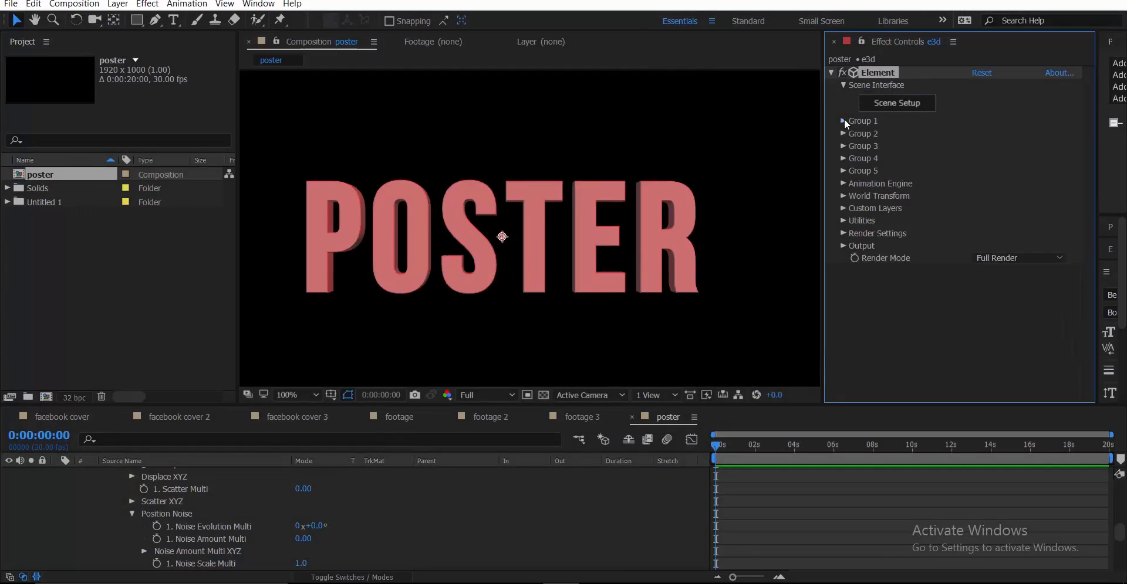
left_click(843, 134)
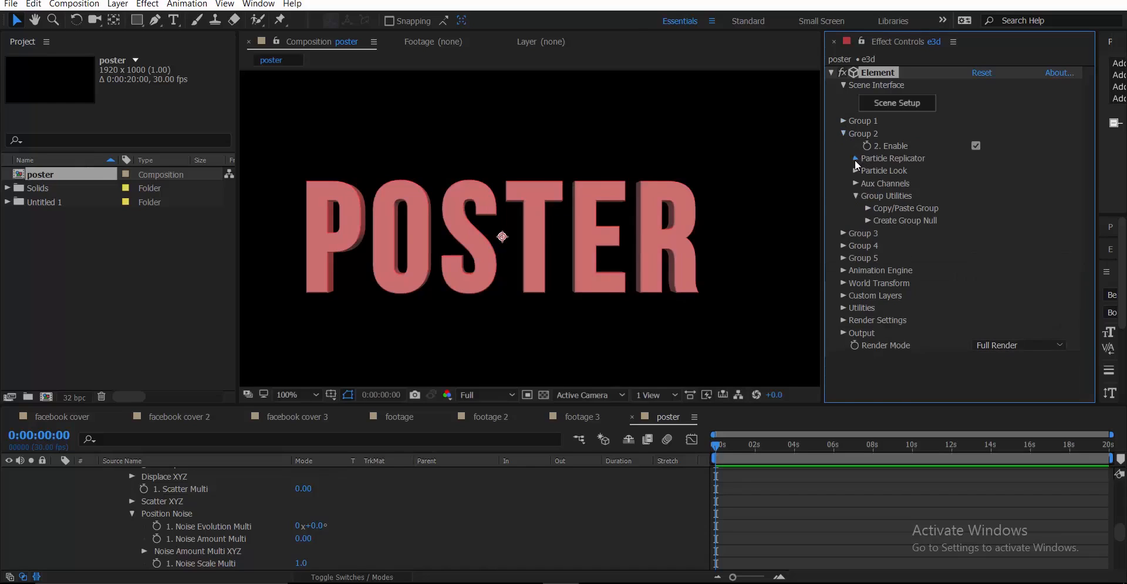
left_click(855, 159)
left_click(854, 159)
left_click(855, 171)
Raise Group 2's Deform Noise to 53% intensity and 241.6% scale
left_click(868, 283)
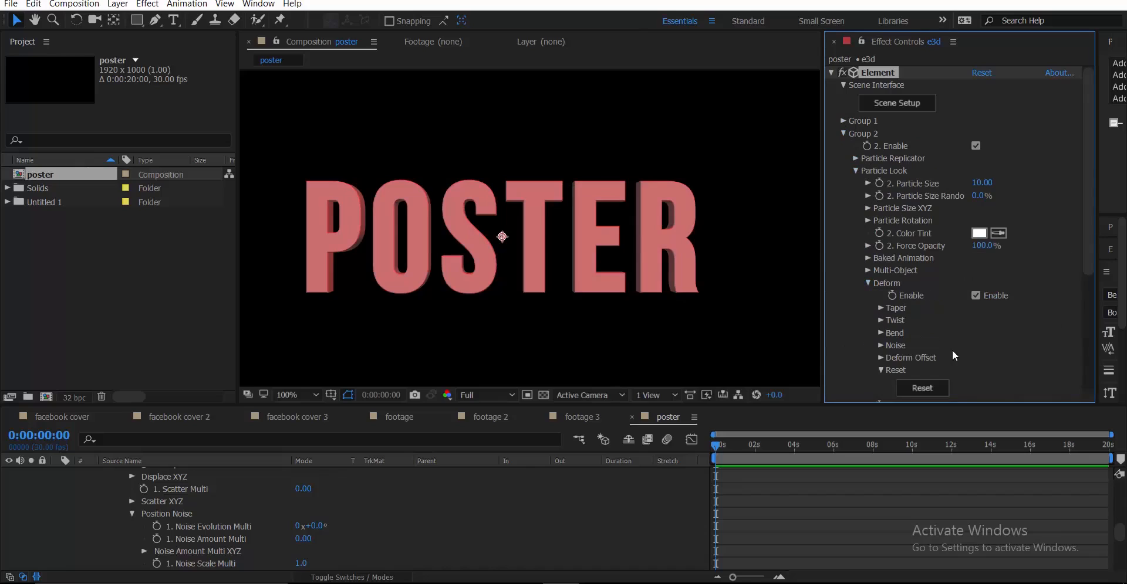
left_click(881, 345)
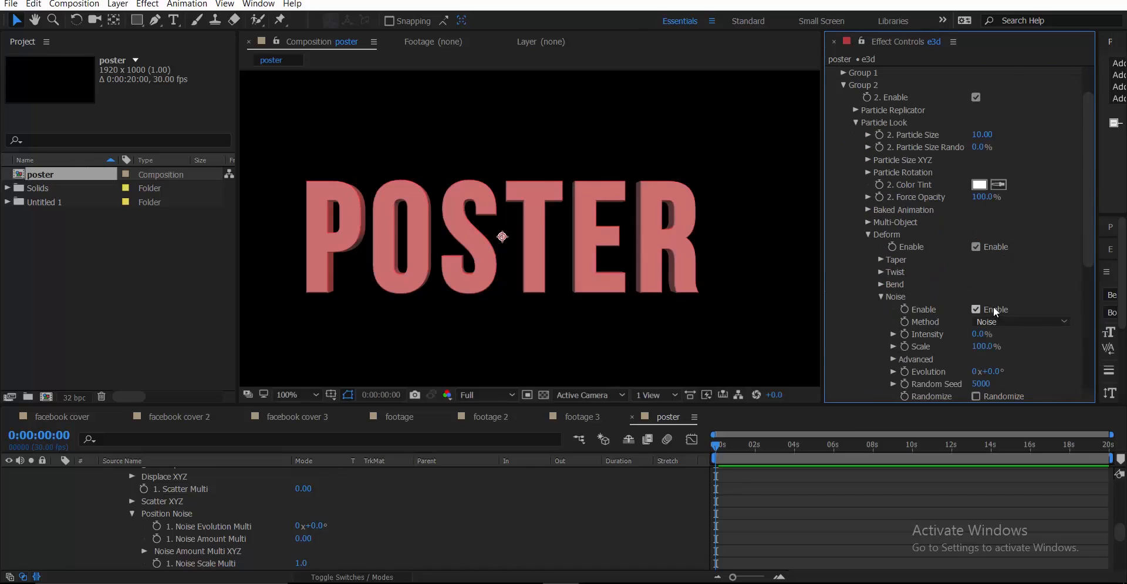
left_click_drag(978, 334, 1001, 333)
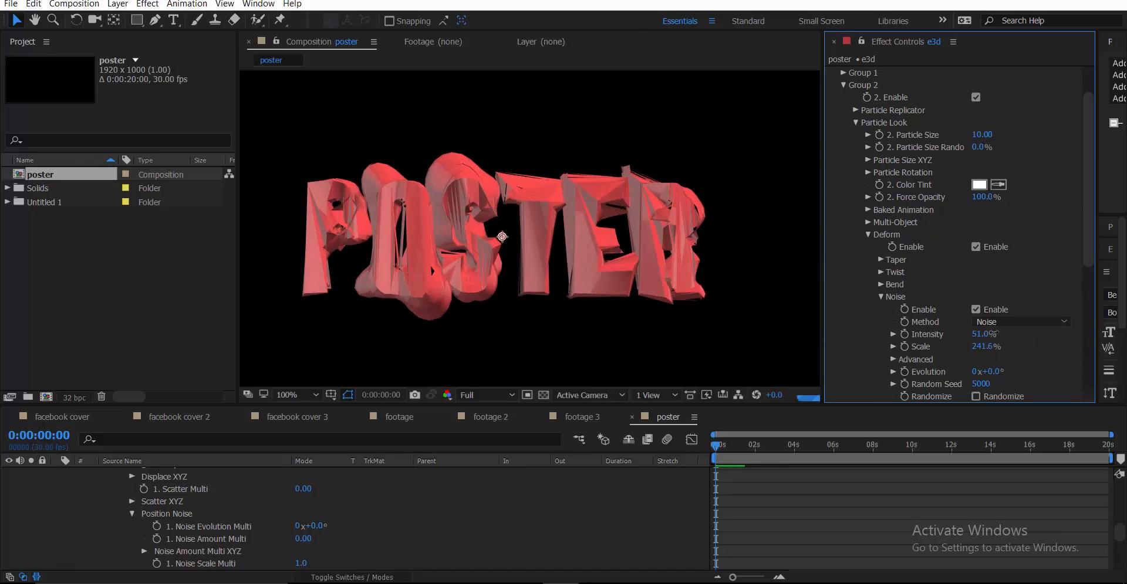
Re-enable Group 1 so the green-yellow text renders again
scroll(907, 160, "up", 2)
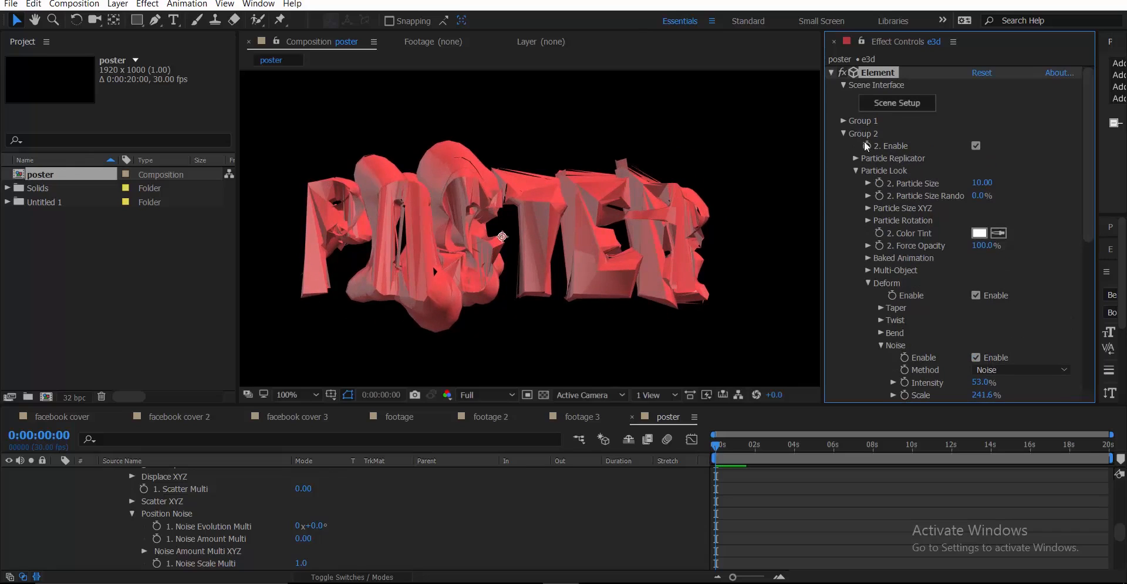
left_click(843, 120)
left_click(975, 134)
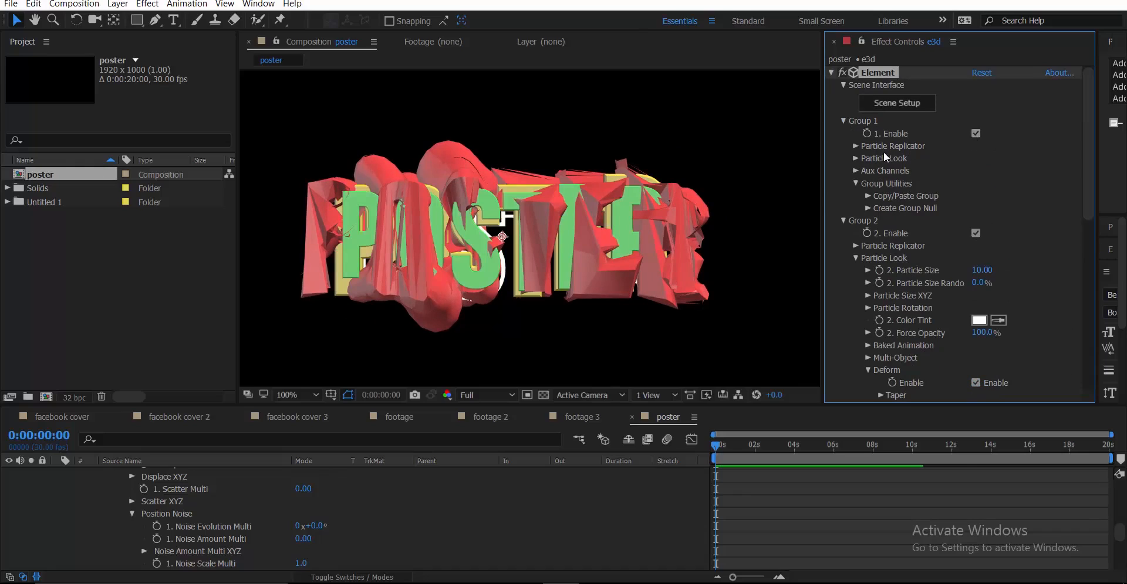
Switch the viewer to the Left view
left_click(854, 247)
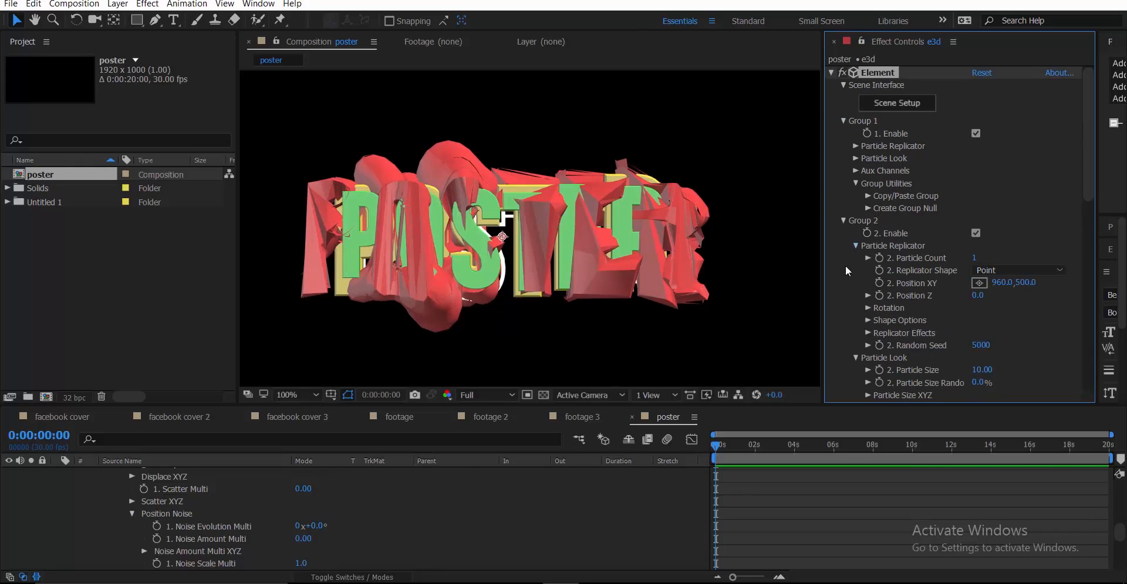
left_click(586, 399)
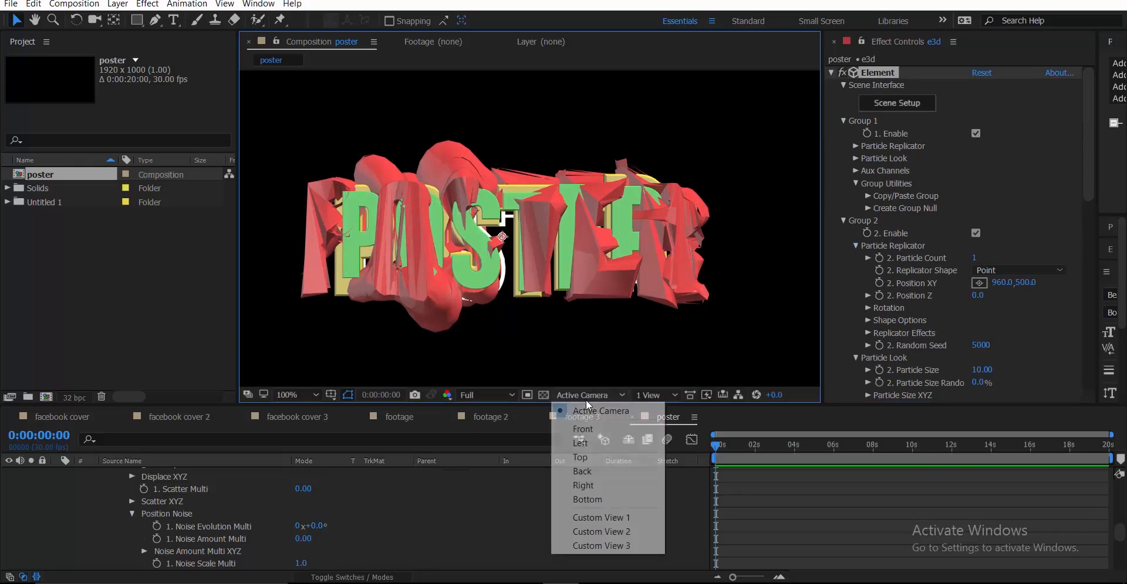
left_click(587, 445)
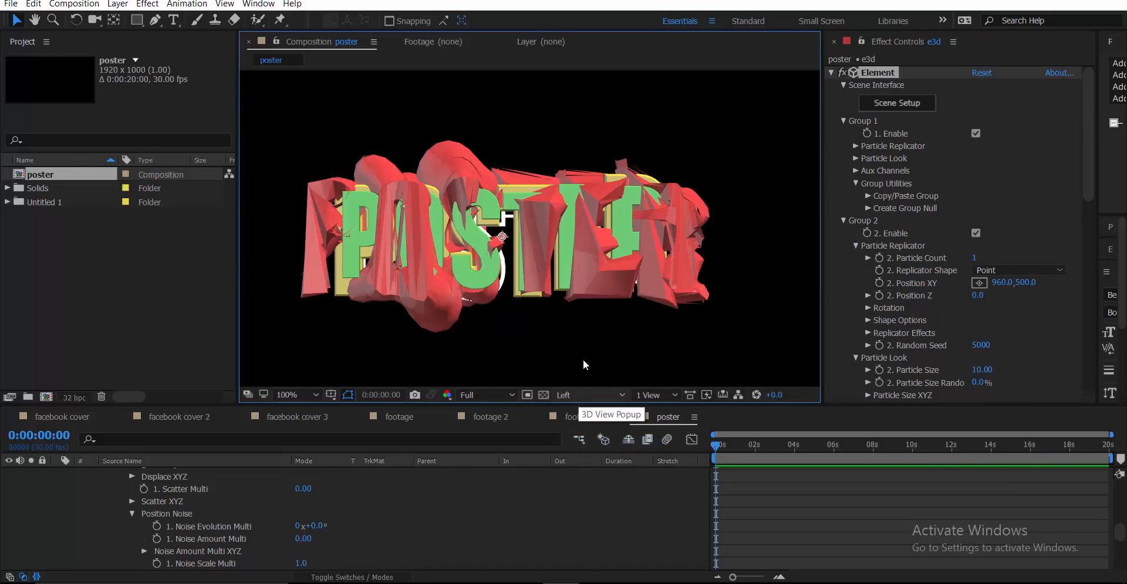
Add a new Camera 1 layer with the default camera settings
scroll(164, 511, "up", 5)
scroll(73, 493, "up", 5)
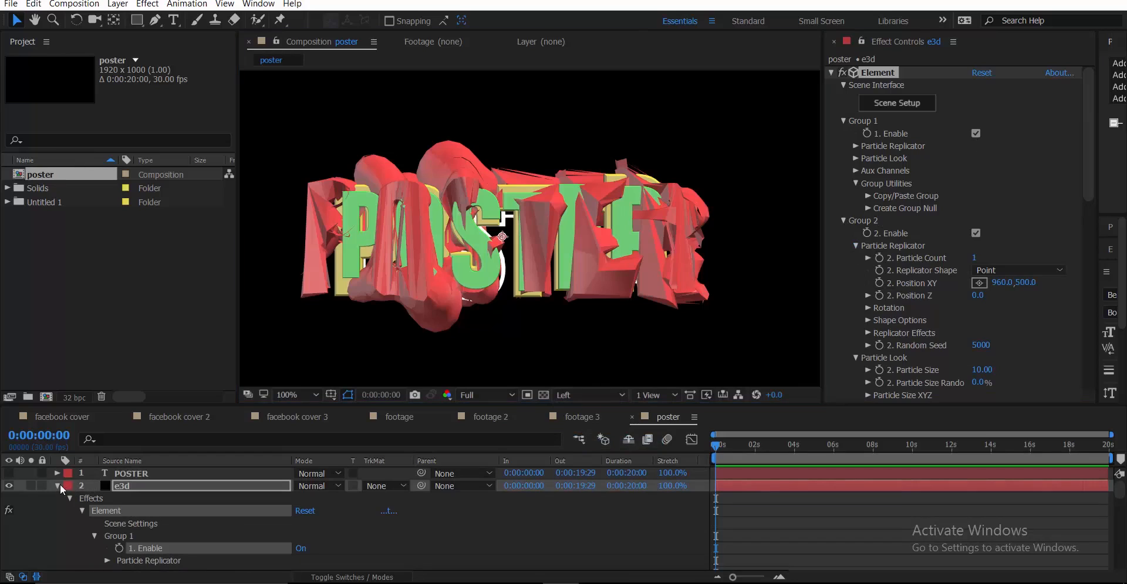
left_click(57, 486)
right_click(67, 516)
mouse_move(152, 397)
left_click(317, 453)
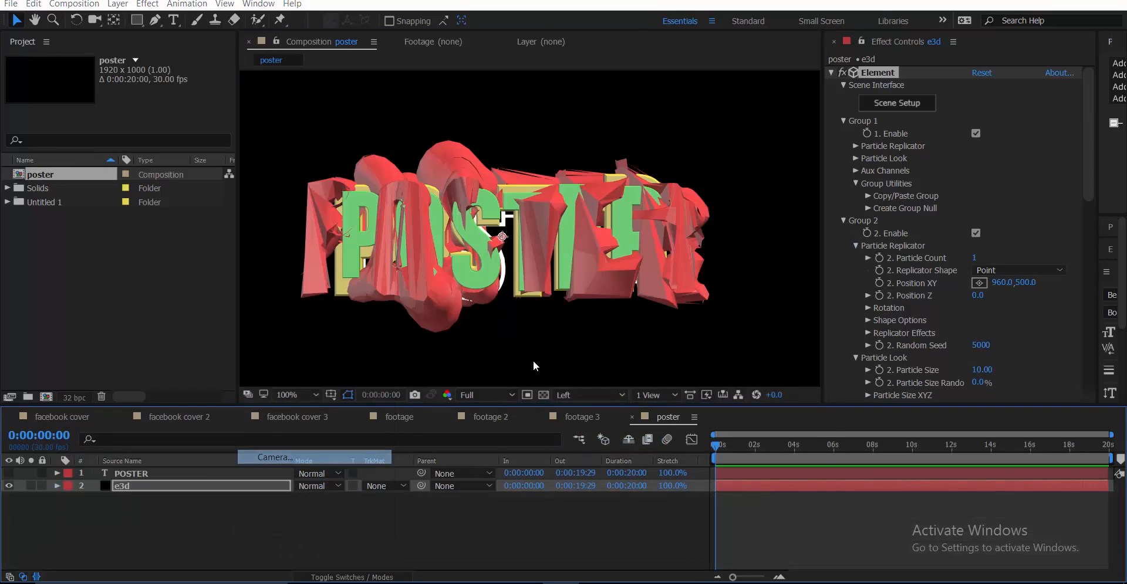
left_click(713, 446)
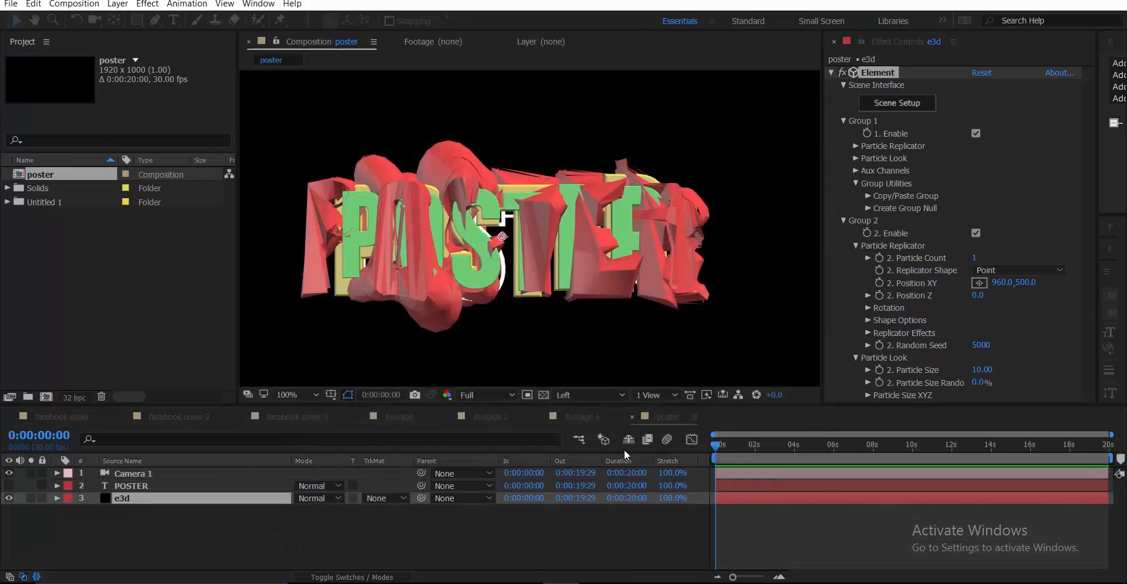
Set Group 2's Position XY to 1042,500, checking through the Active Camera
left_click(138, 498)
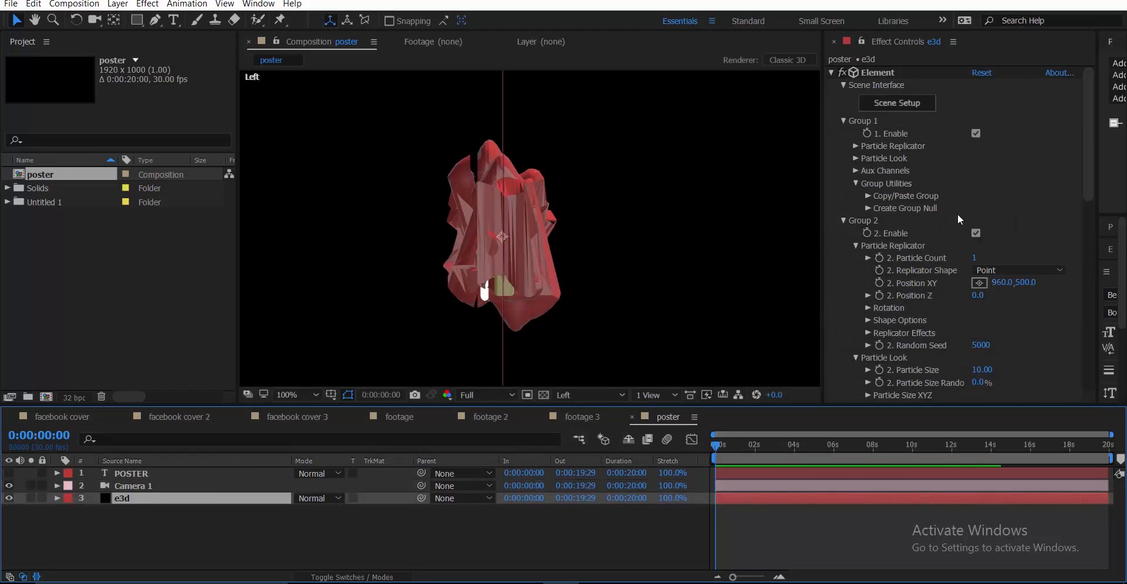
mouse_move(1017, 288)
left_mouse_down()
mouse_move(918, 296)
mouse_move(1052, 275)
left_mouse_up()
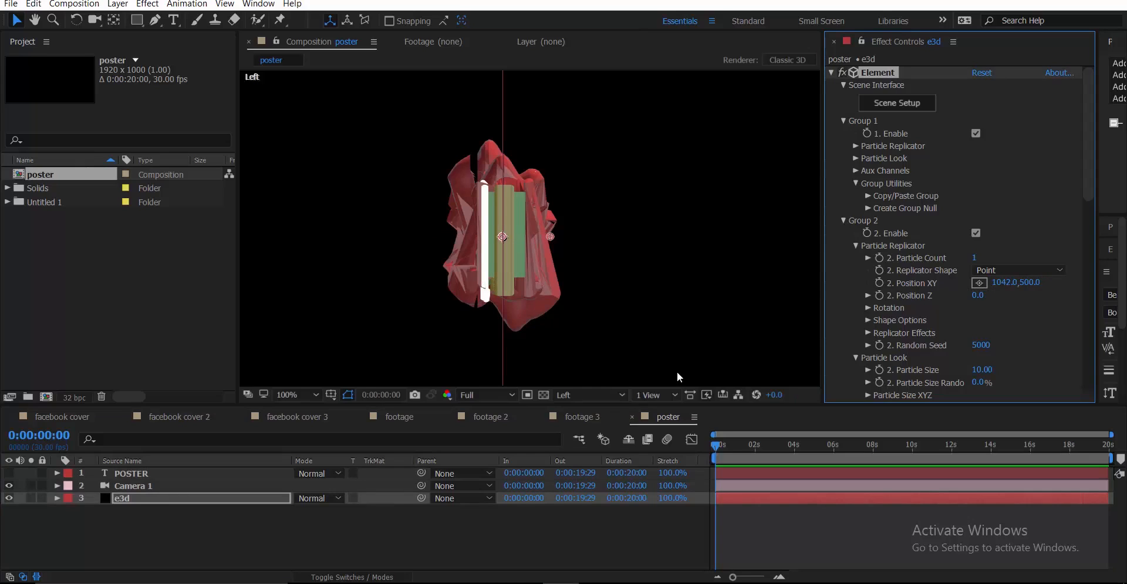
left_click(598, 396)
left_click(595, 409)
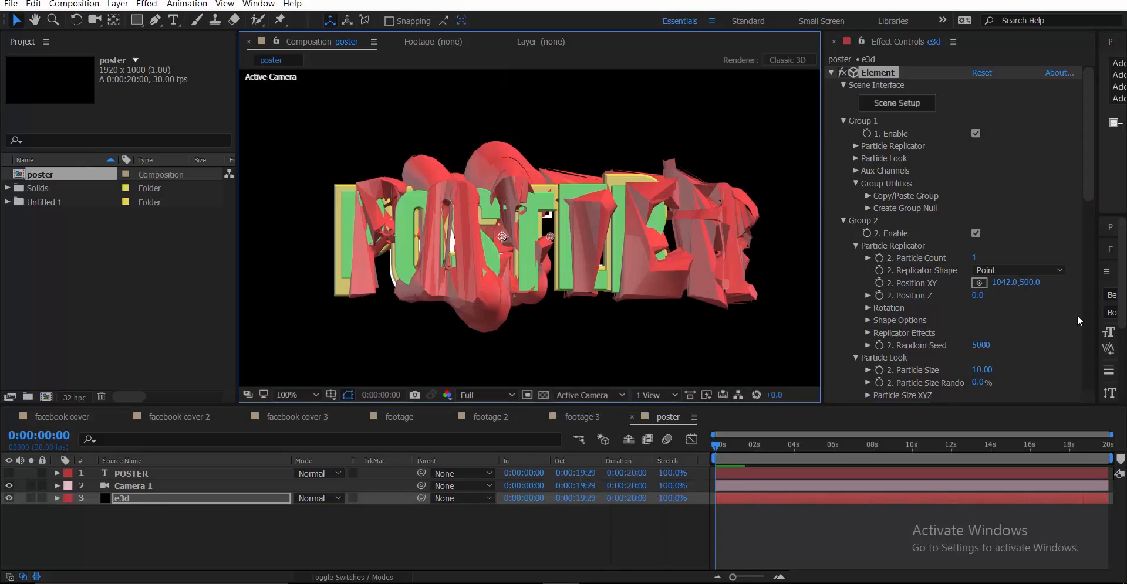
left_click_drag(1010, 286, 959, 296)
key("ctrl+z")
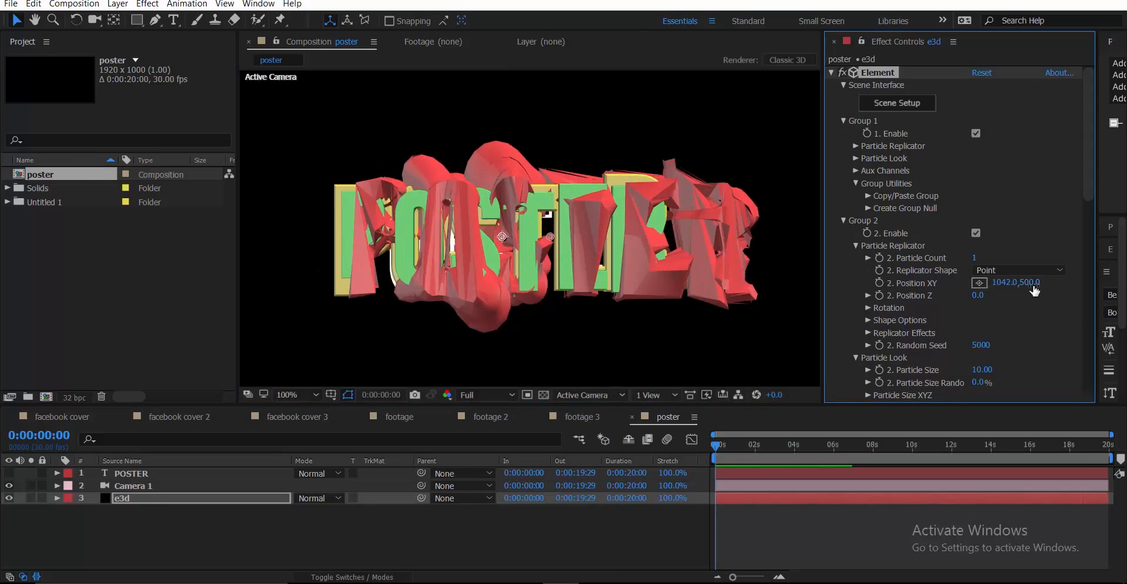
key("Return")
Push the red shape back to Position Z 80, checking from the Left view
mouse_move(976, 297)
left_mouse_down()
mouse_move(959, 301)
mouse_move(986, 301)
left_mouse_up()
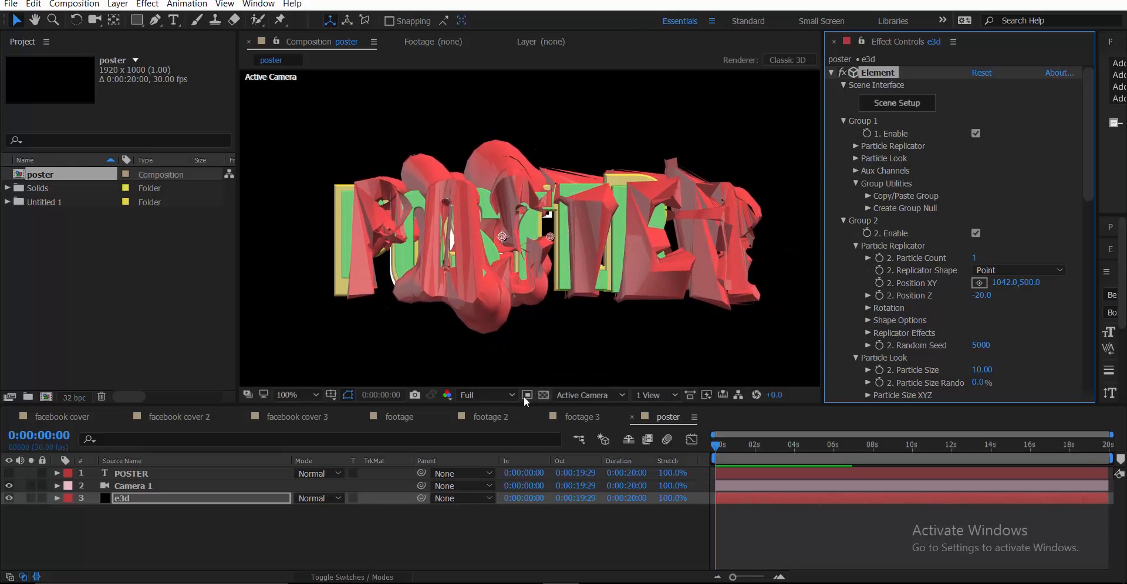
left_click(506, 397)
left_click(572, 397)
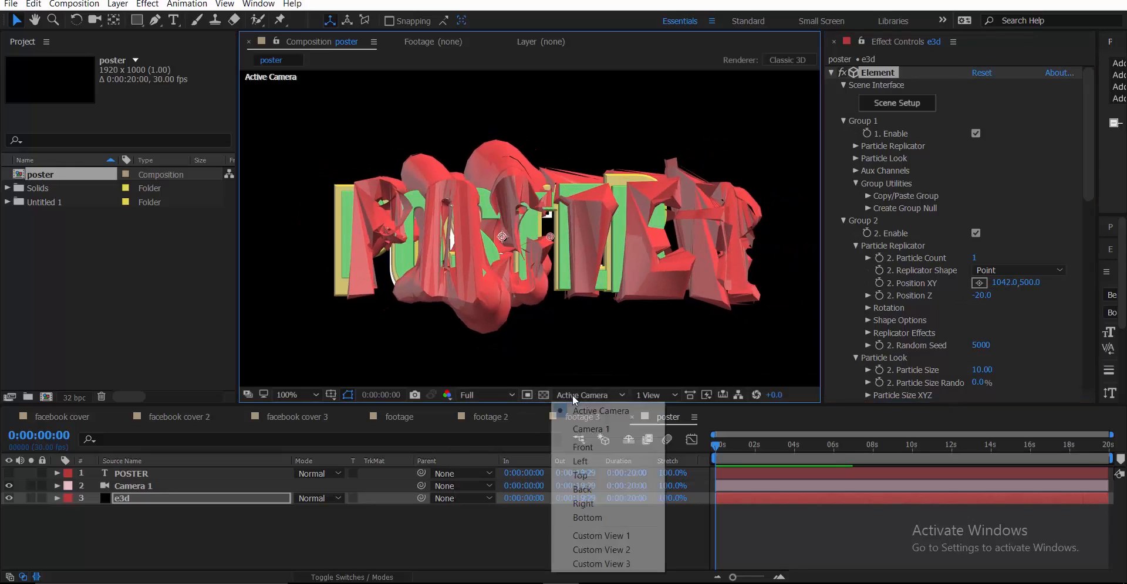
left_click(581, 461)
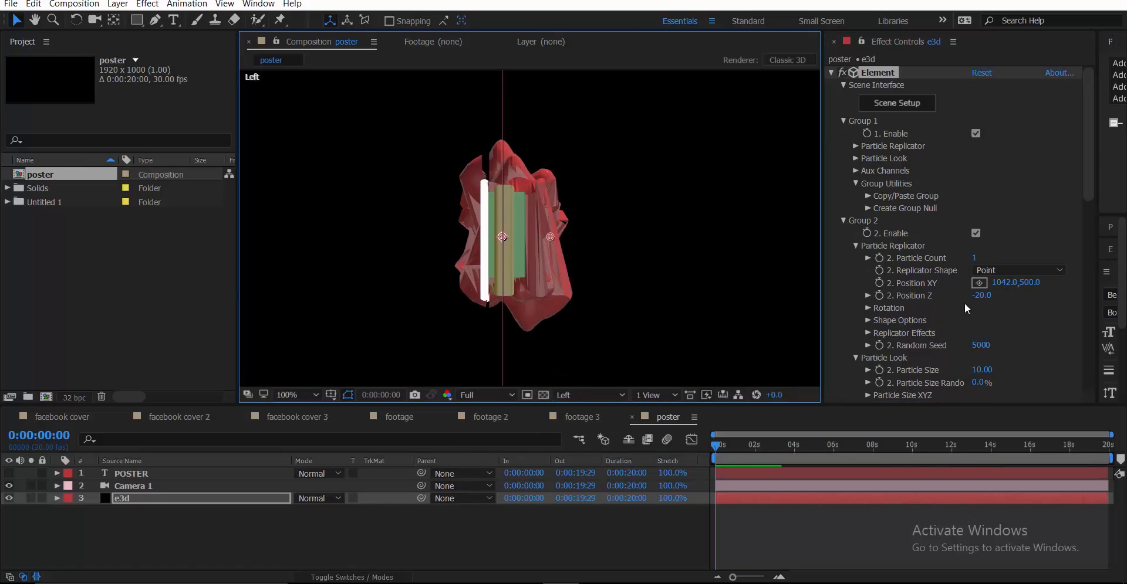
left_click_drag(986, 296, 986, 296)
Return to the poster comp in Active Camera view and move the shape to XY 972,500
left_click(586, 414)
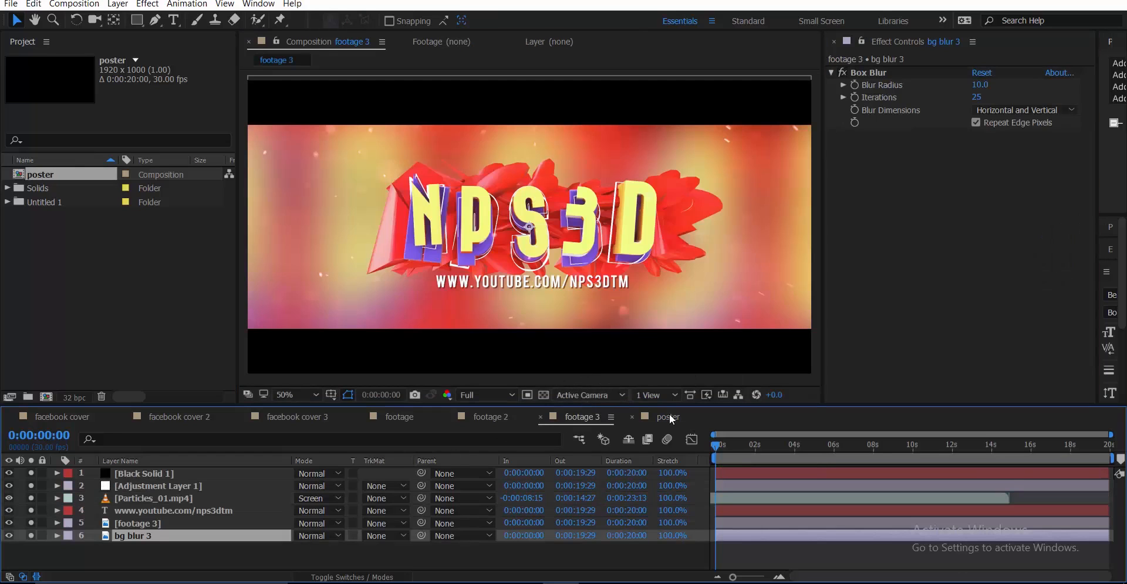
left_click(671, 419)
left_click(590, 395)
left_click(598, 411)
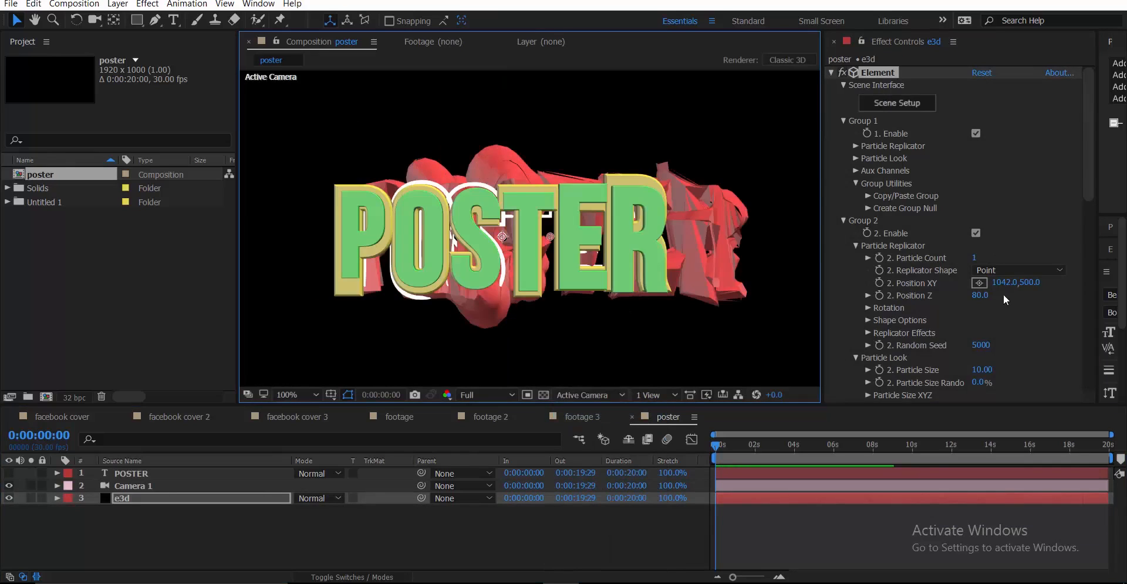
left_click_drag(1005, 283, 972, 299)
Raise Group 2's Deform Noise scale to 384.1% for spikier edges
scroll(521, 258, "down", 4)
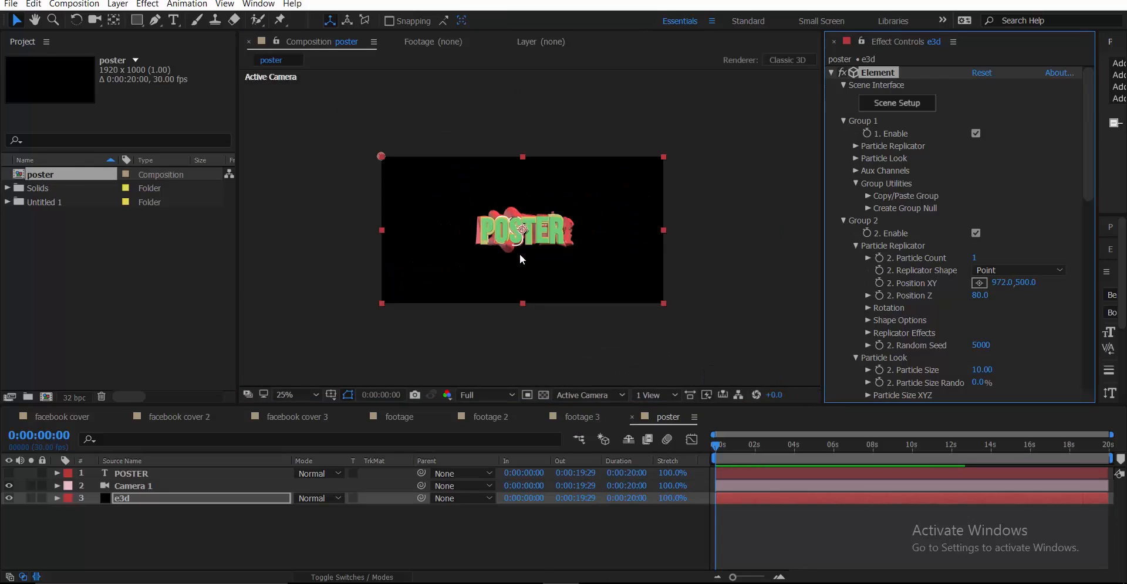
scroll(522, 258, "up", 4)
scroll(974, 311, "down", 4)
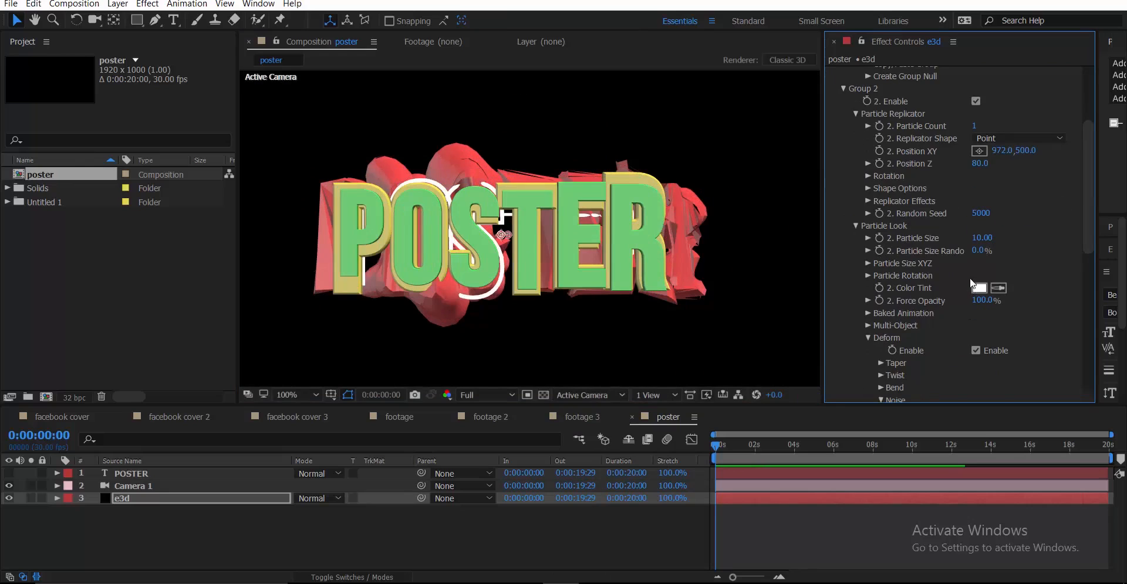
scroll(899, 358, "down", 4)
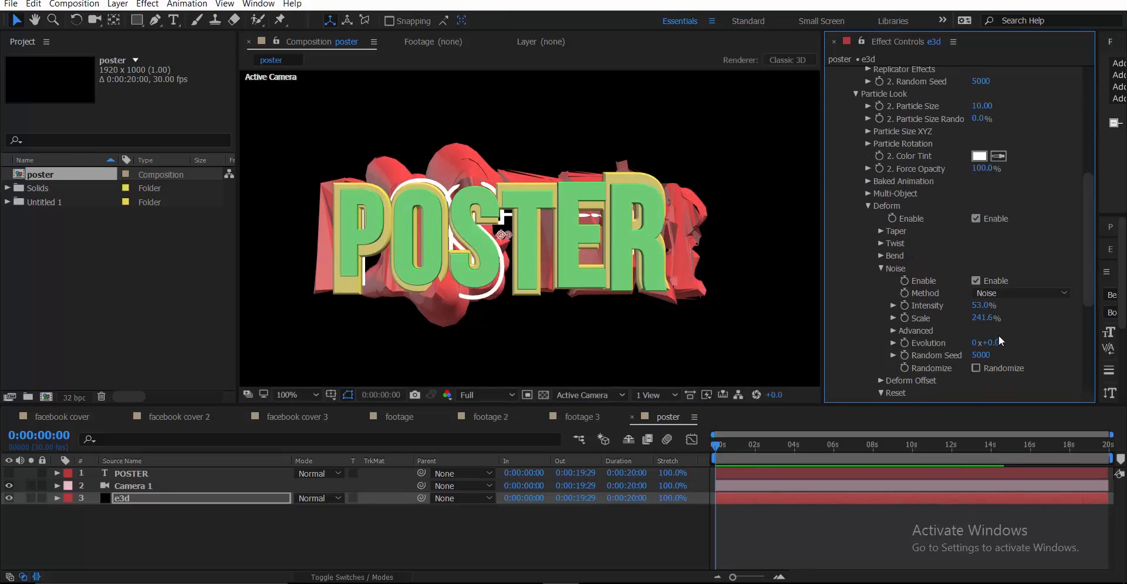
left_click_drag(983, 318, 1077, 302)
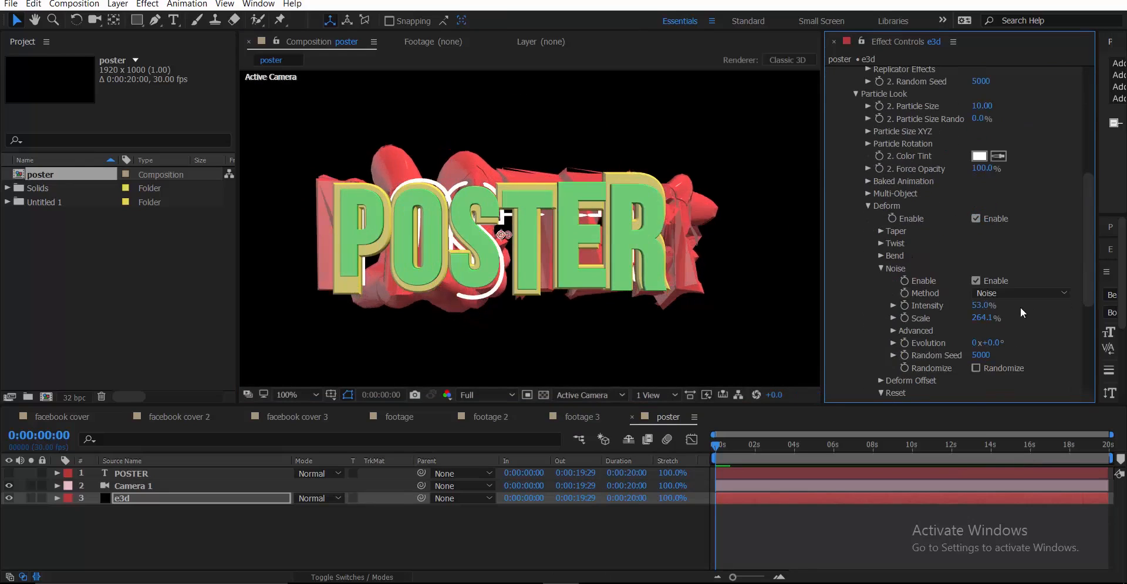
left_click_drag(983, 319, 1066, 313)
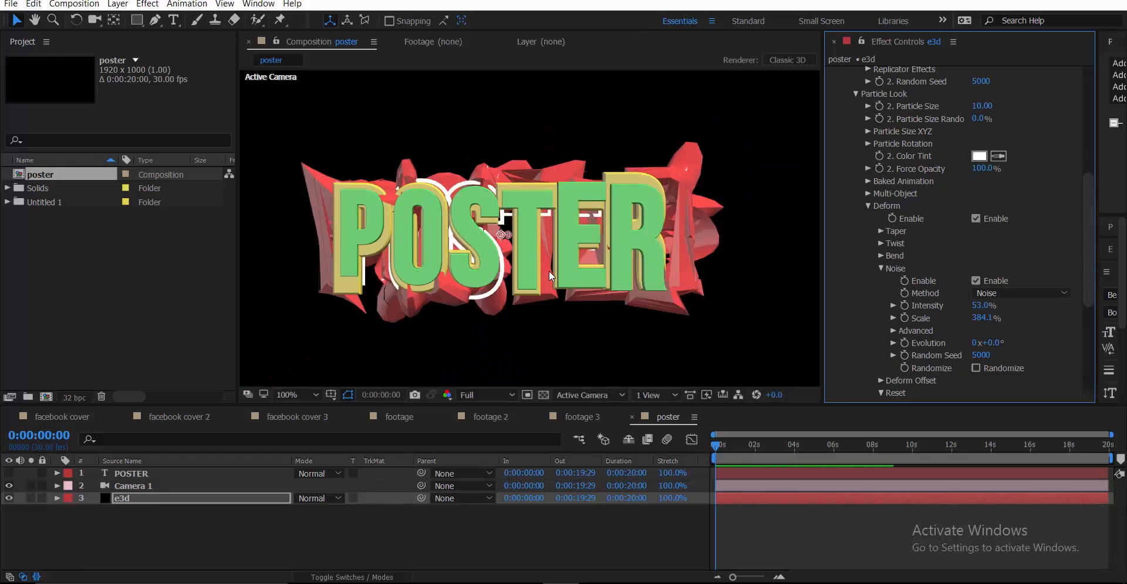
scroll(937, 252, "up", 10)
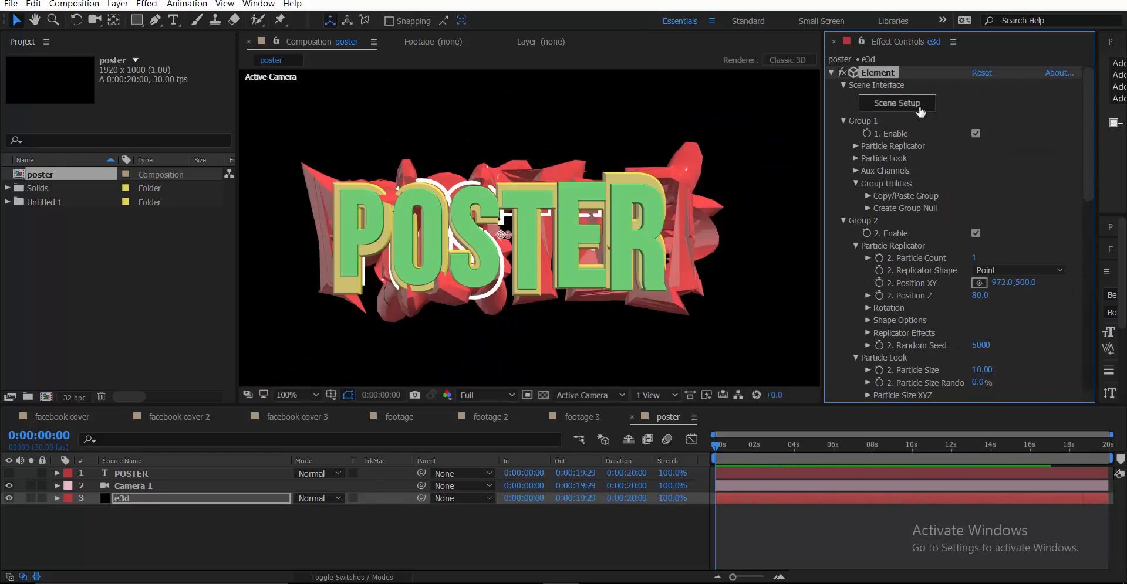
Open Element 3D Scene Setup and select the Bevel 1 lettering material
left_click(919, 108)
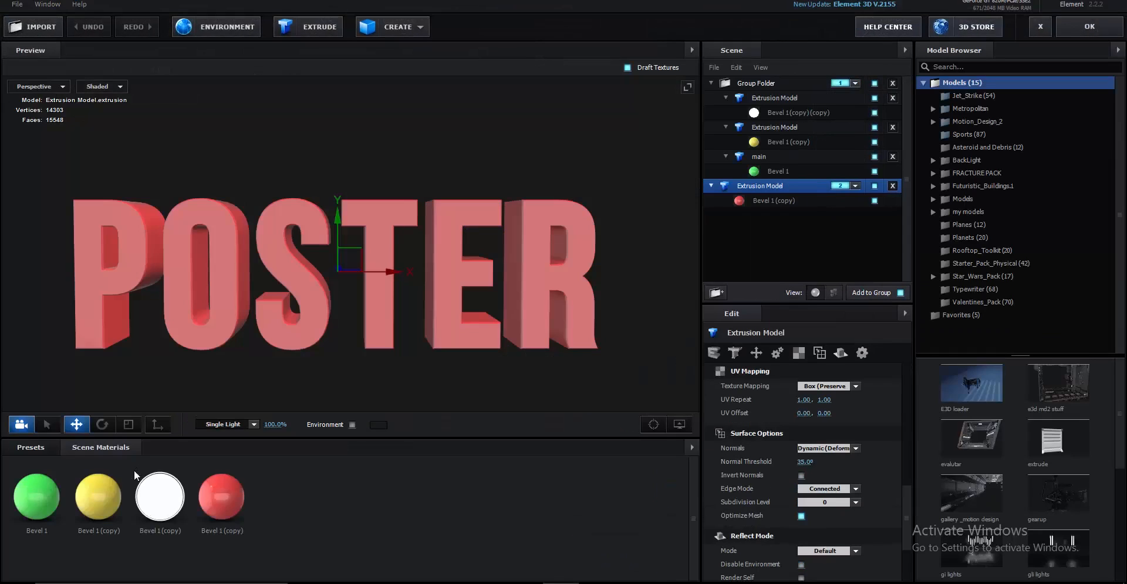
left_click(37, 497)
left_click_drag(248, 379, 299, 320)
left_click(760, 83)
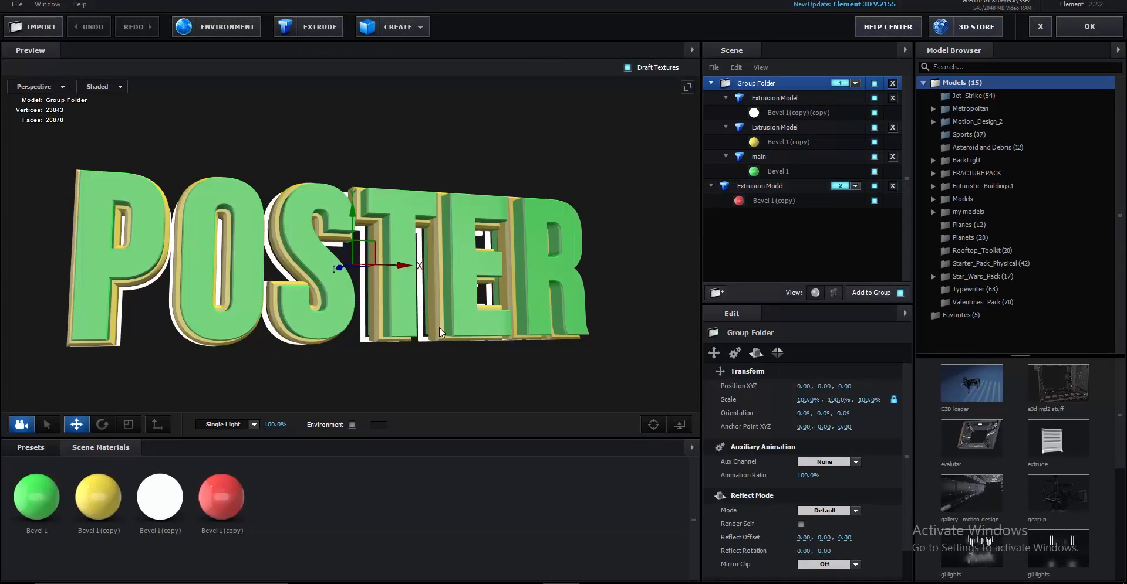
left_click_drag(439, 326, 452, 359)
left_click(37, 496)
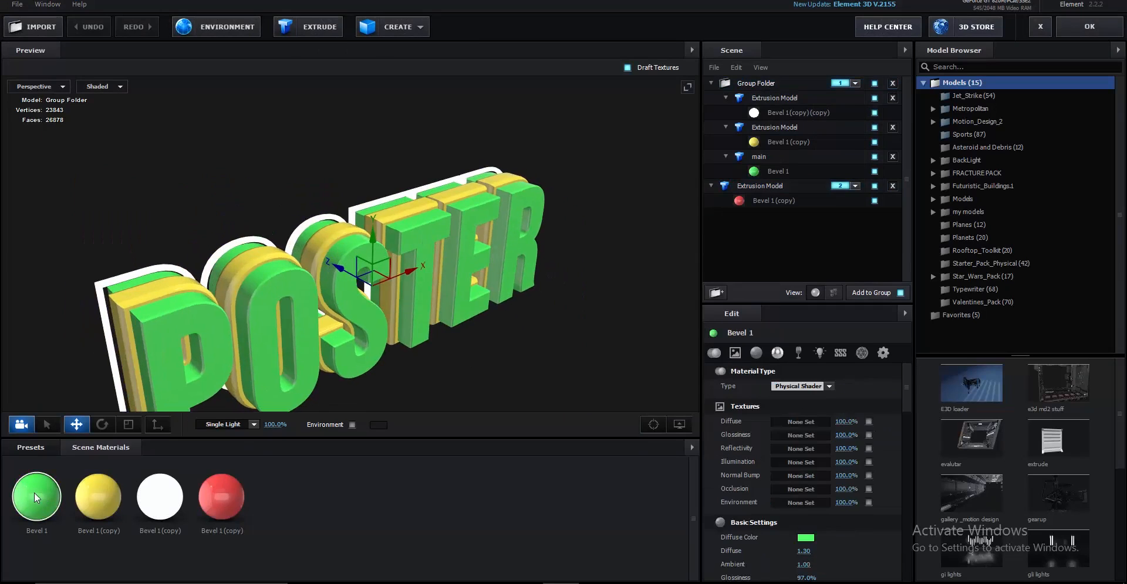
scroll(803, 482, "down", 3)
Recolour Bevel 1 cyan (4DDFFF), apply and save the project, then reopen Scene Setup
left_click(805, 456)
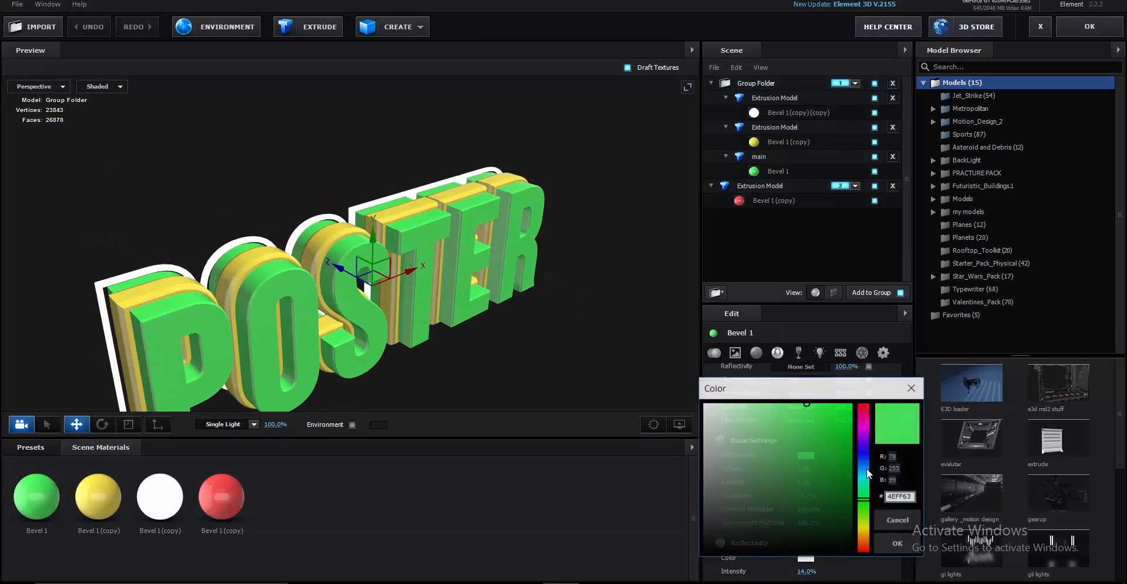
mouse_move(865, 511)
left_mouse_down()
mouse_move(865, 531)
mouse_move(859, 477)
left_mouse_up()
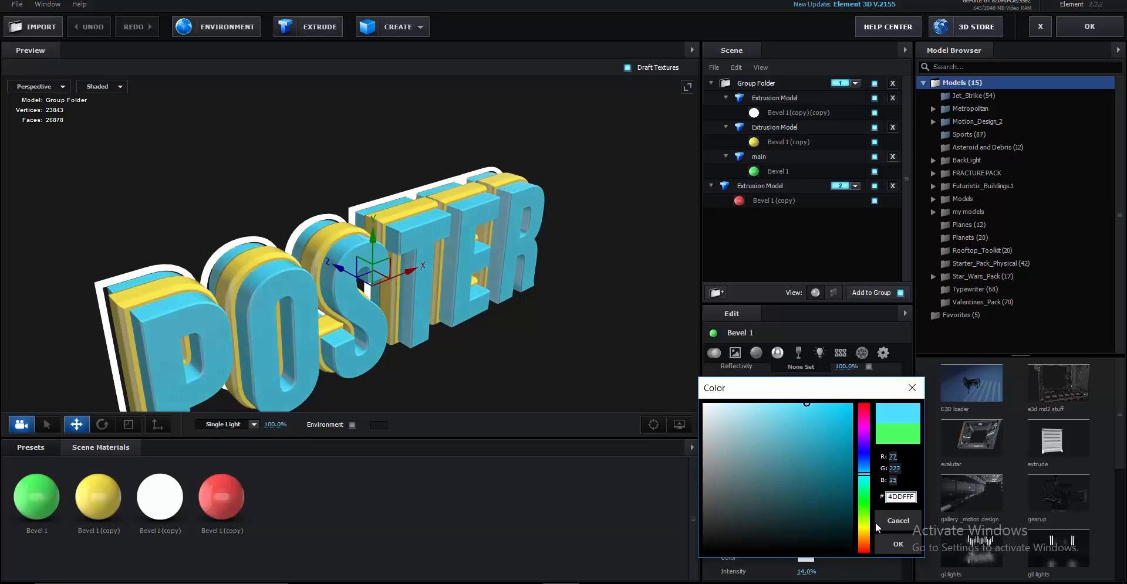
left_click(897, 541)
left_click(1101, 24)
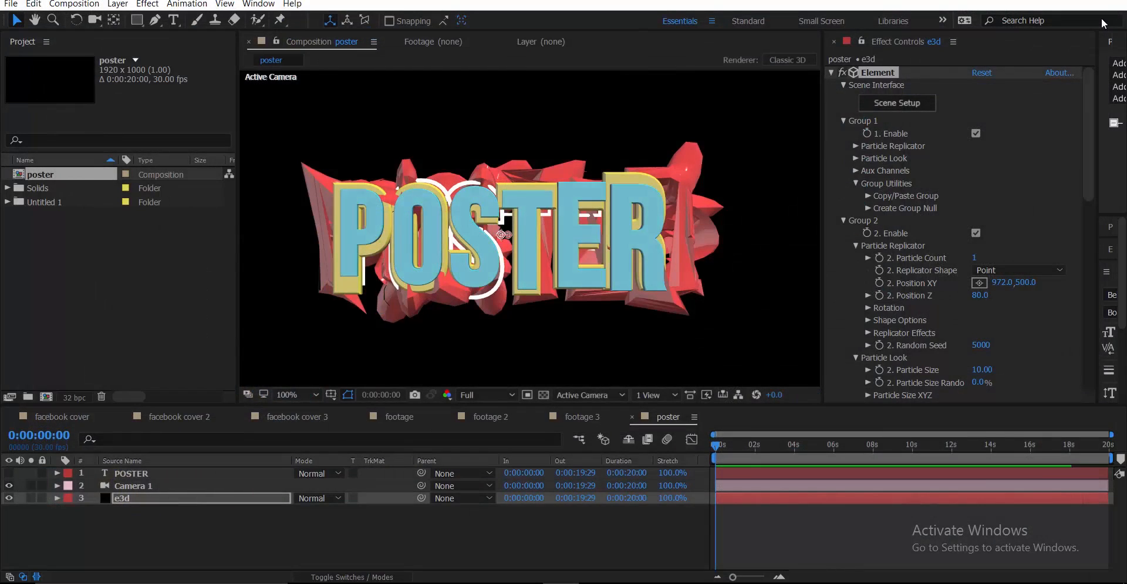
key("ctrl+s")
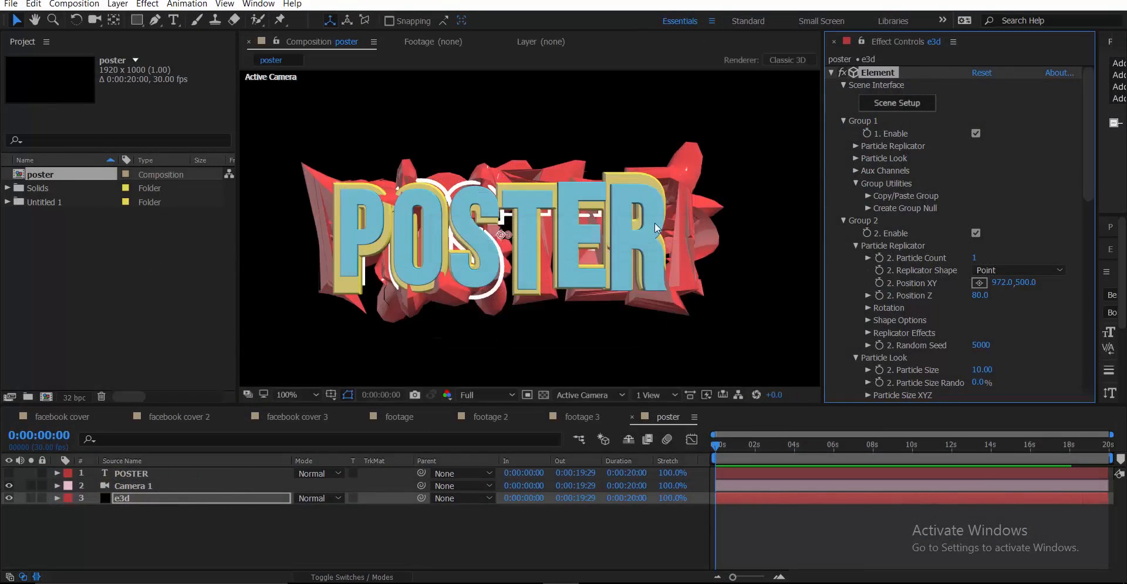
left_click(890, 103)
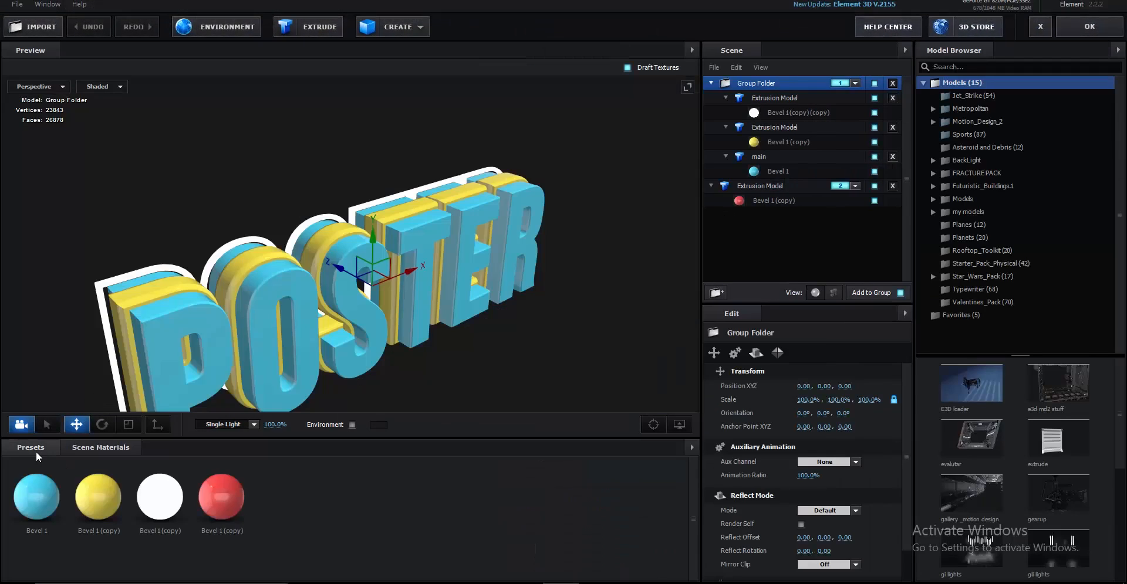
Browse the BackLight_2K environment presets and collapse the model rows in the Scene list
left_click(36, 451)
left_click(52, 476)
left_click(62, 491)
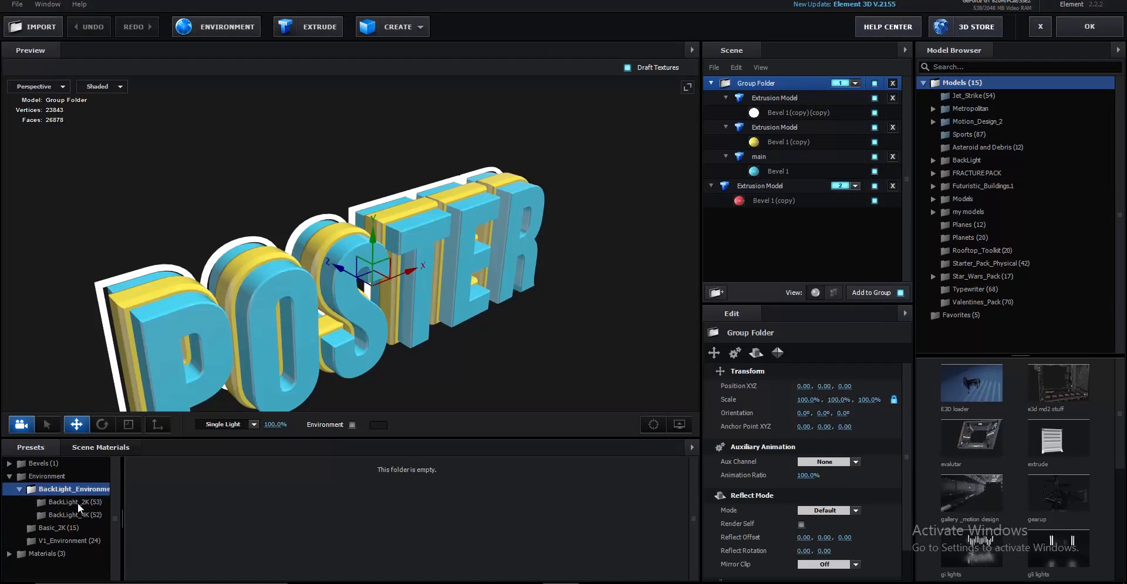
left_click(78, 502)
left_click(784, 98)
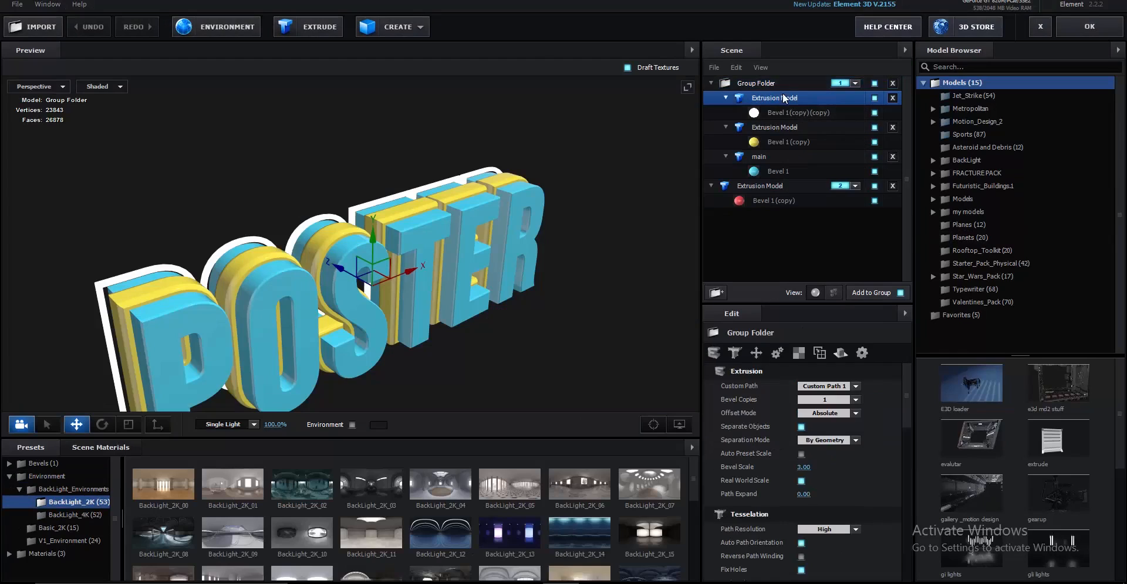
left_click(725, 98)
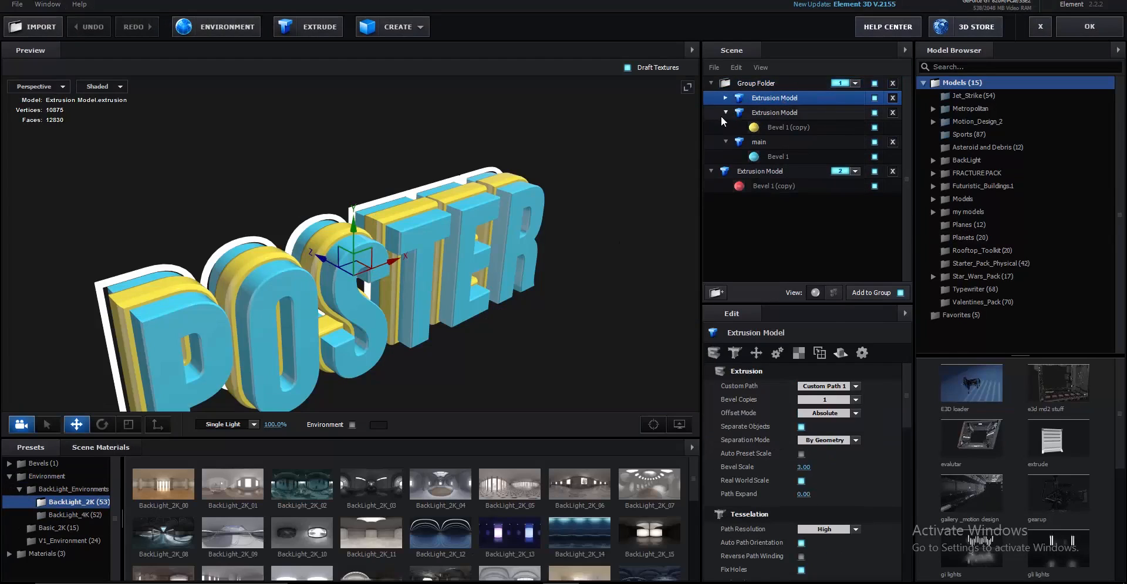
left_click(725, 112)
left_click(725, 127)
left_click(711, 142)
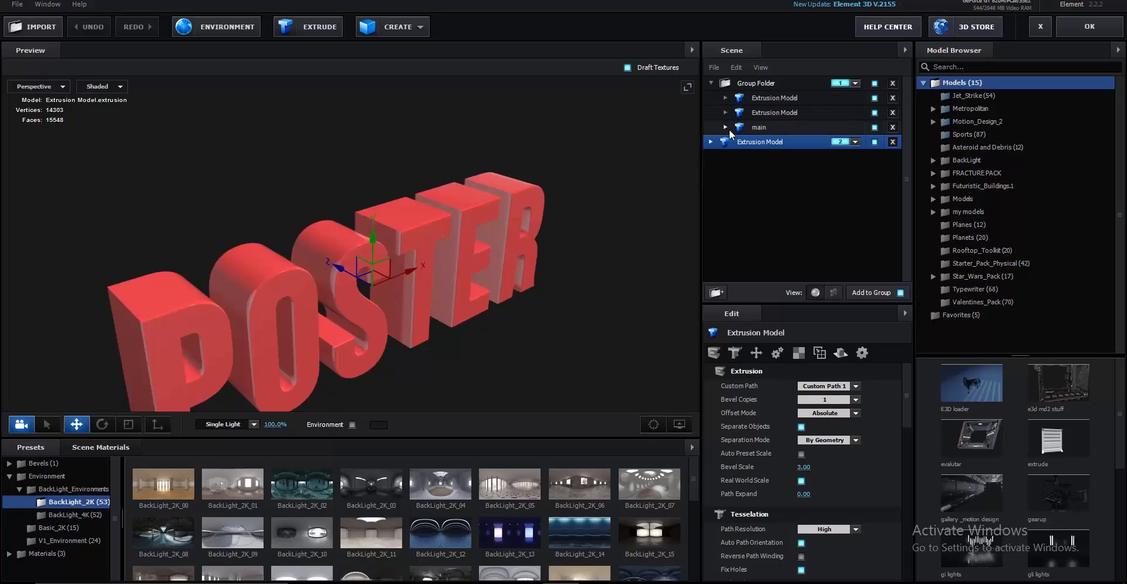
Set the second extrusion model's reflection mode to Spherical
left_click(797, 101)
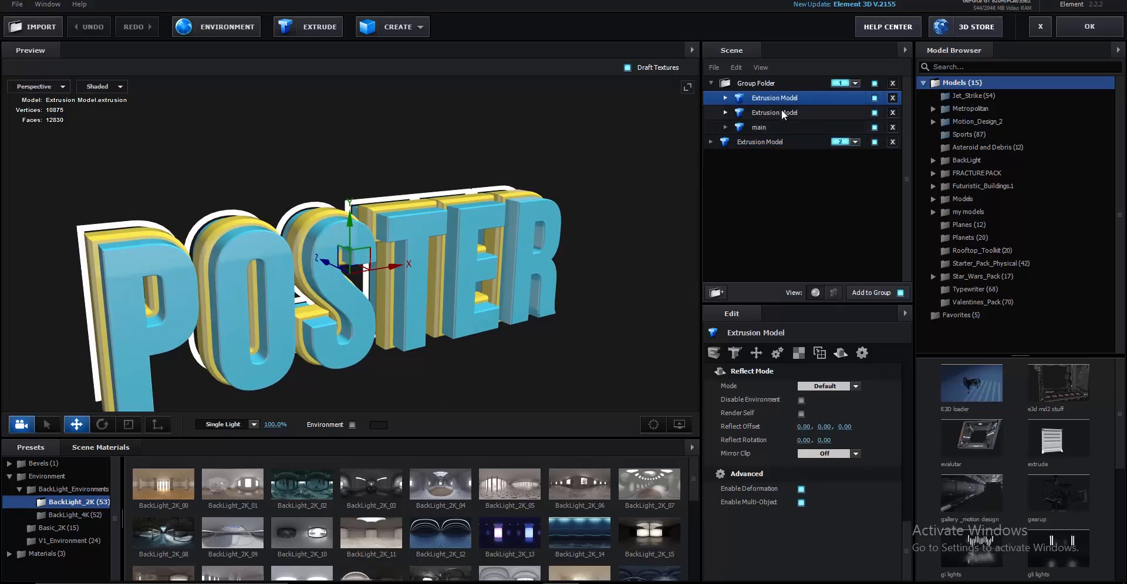
left_click(833, 386)
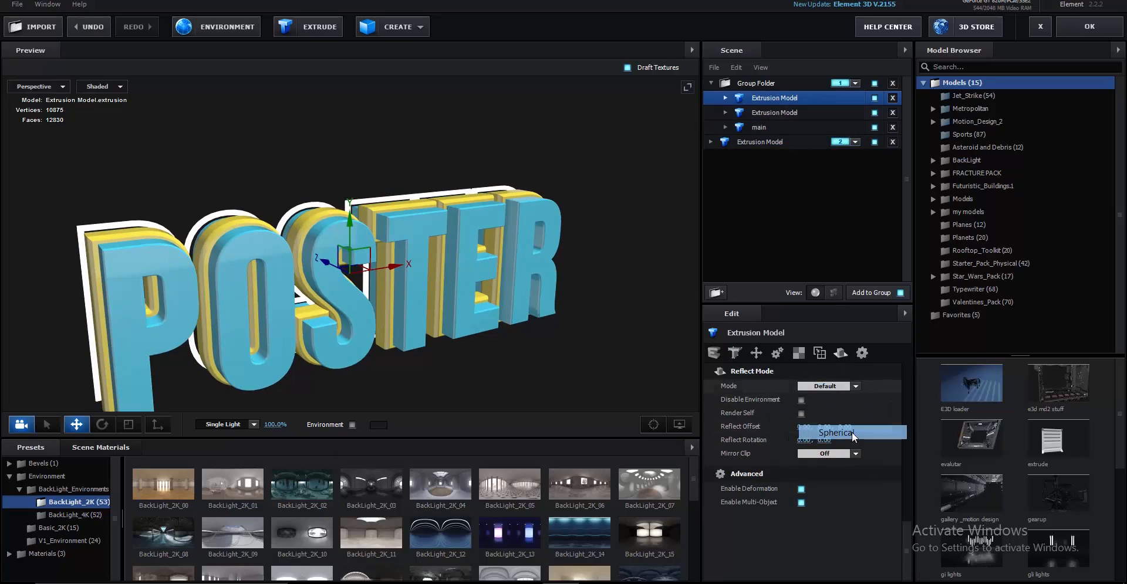
left_click(815, 115)
left_click(839, 386)
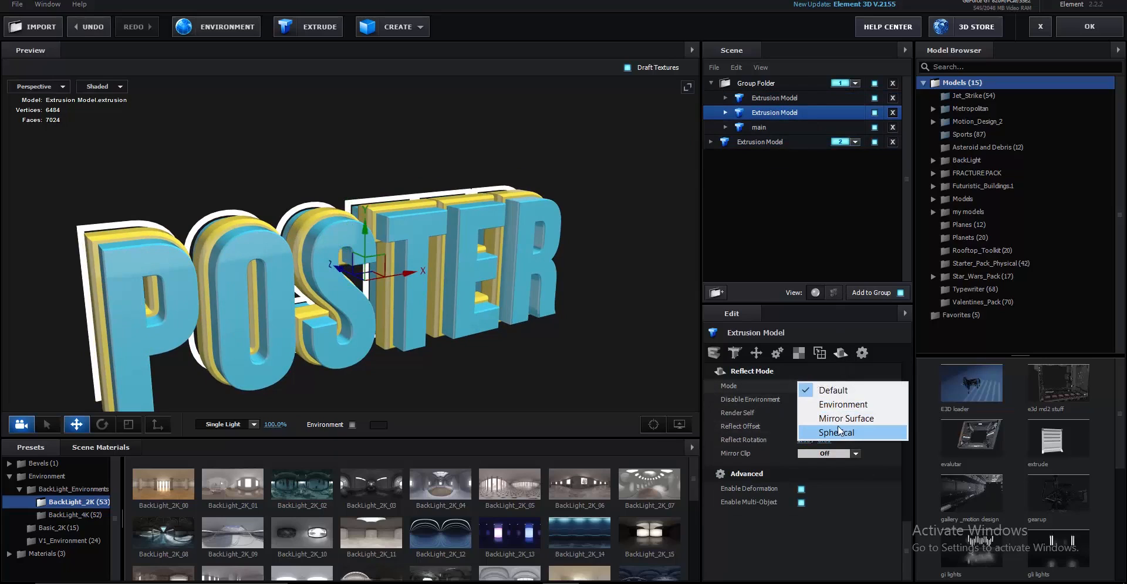
left_click(839, 431)
Give the main text model Mirror Surface and the red model Spherical reflections, then apply
left_click(760, 126)
left_click(844, 386)
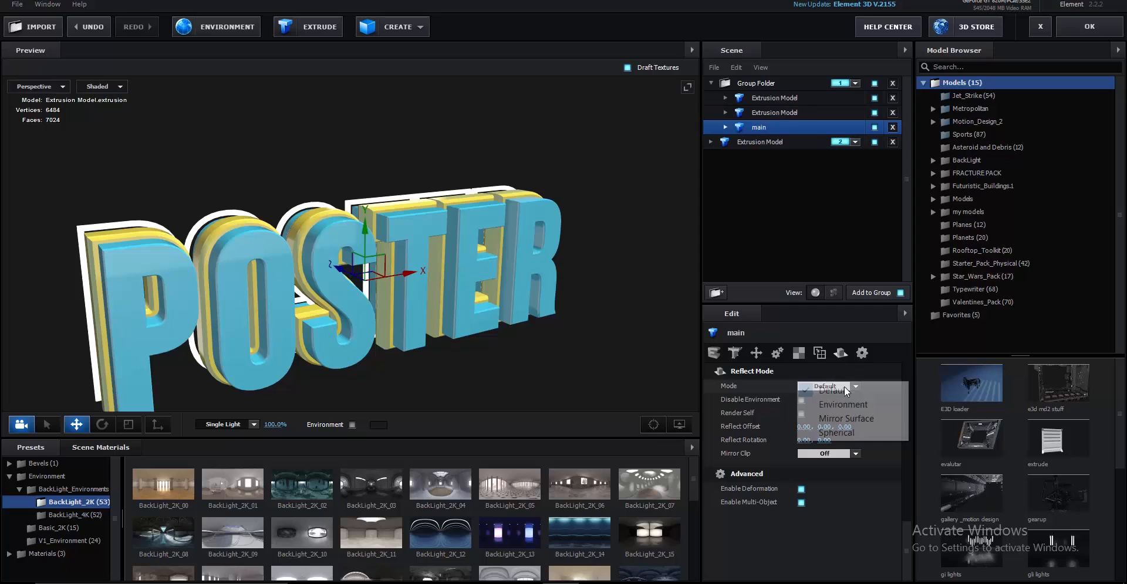
left_click(839, 418)
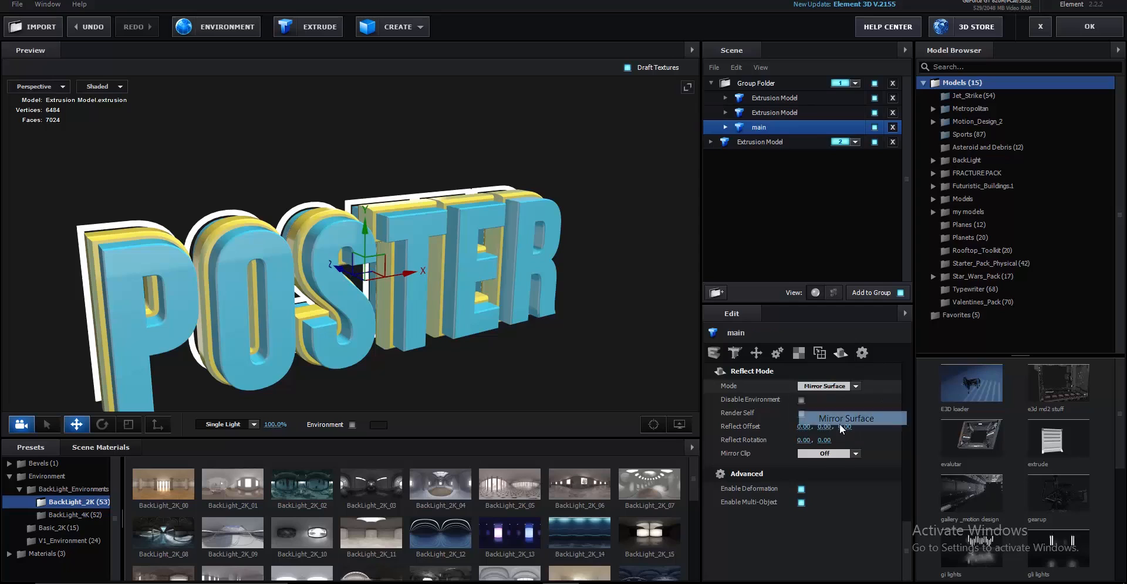
left_click(780, 141)
left_click(846, 385)
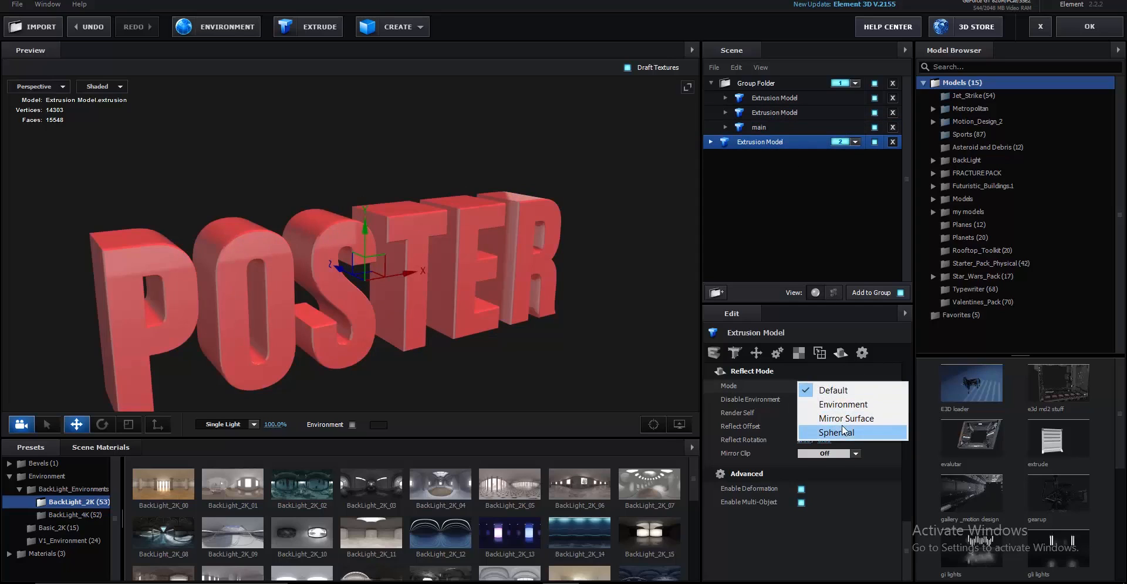
left_click(839, 432)
left_click(1089, 27)
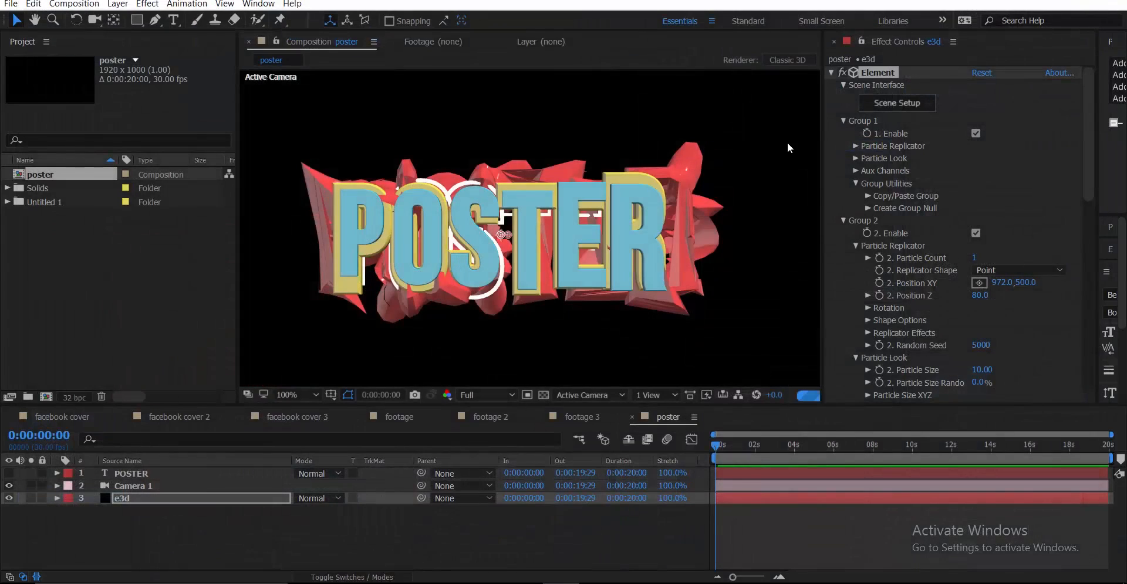
Reopen Scene Setup and load the BackLight_2K_11 environment map
left_click(889, 104)
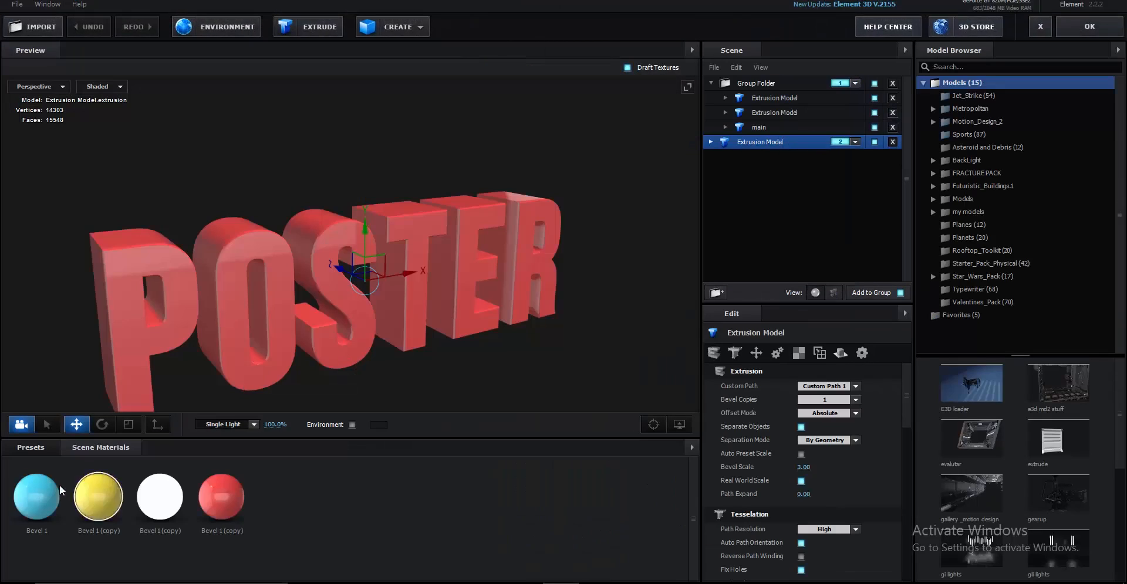
left_click(44, 454)
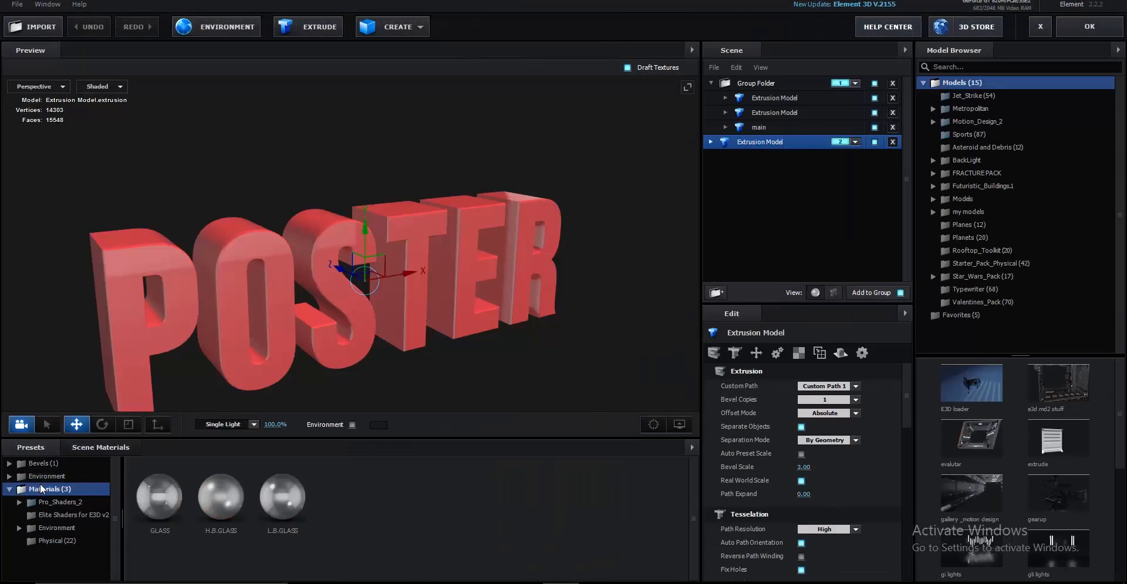
left_click(52, 476)
left_click(65, 490)
left_click(66, 500)
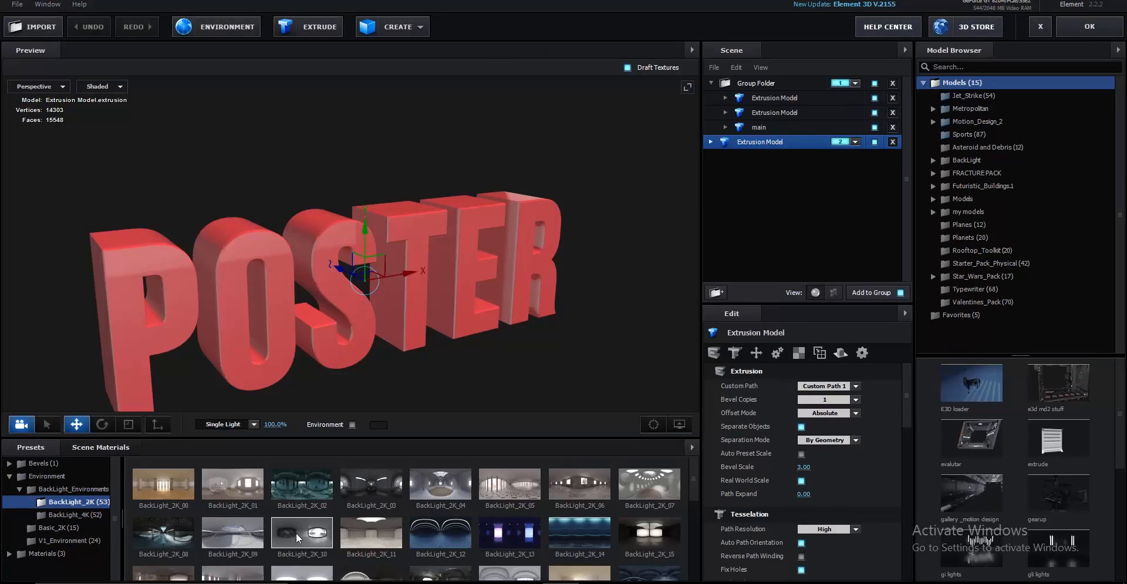
left_click(357, 529)
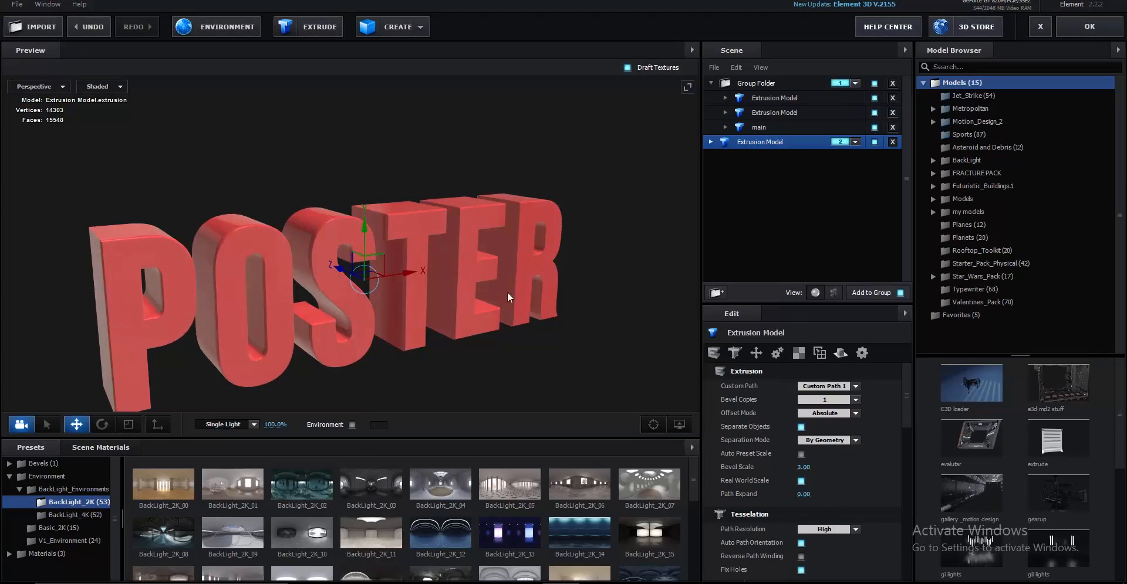
Show the environment in the preview, settle on BackLight_2K_05, and apply the scene
left_click(768, 89)
scroll(517, 292, "down", 1)
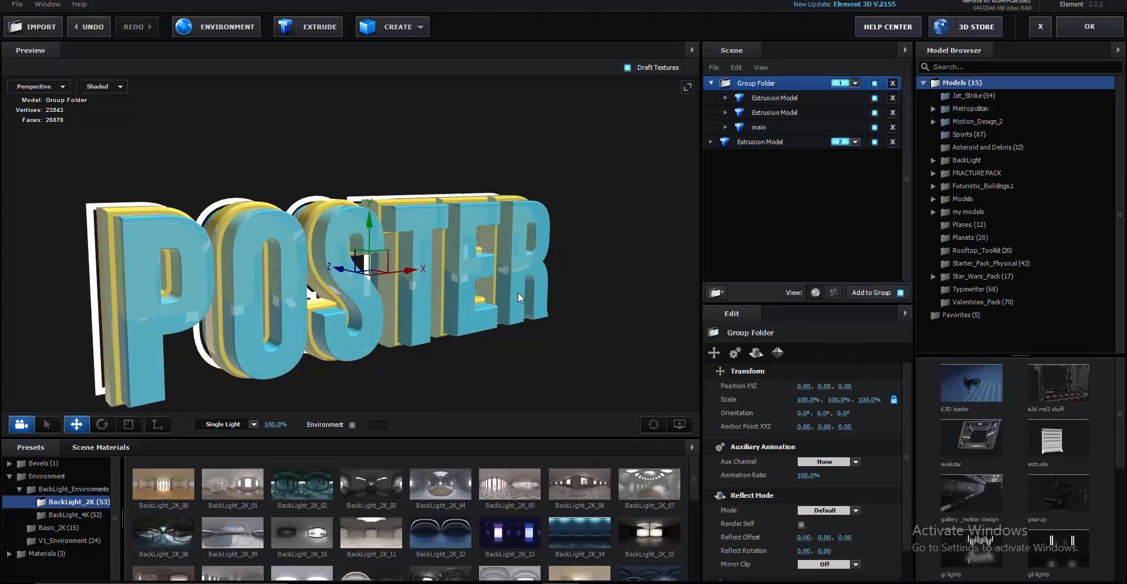
left_click_drag(517, 293, 561, 290)
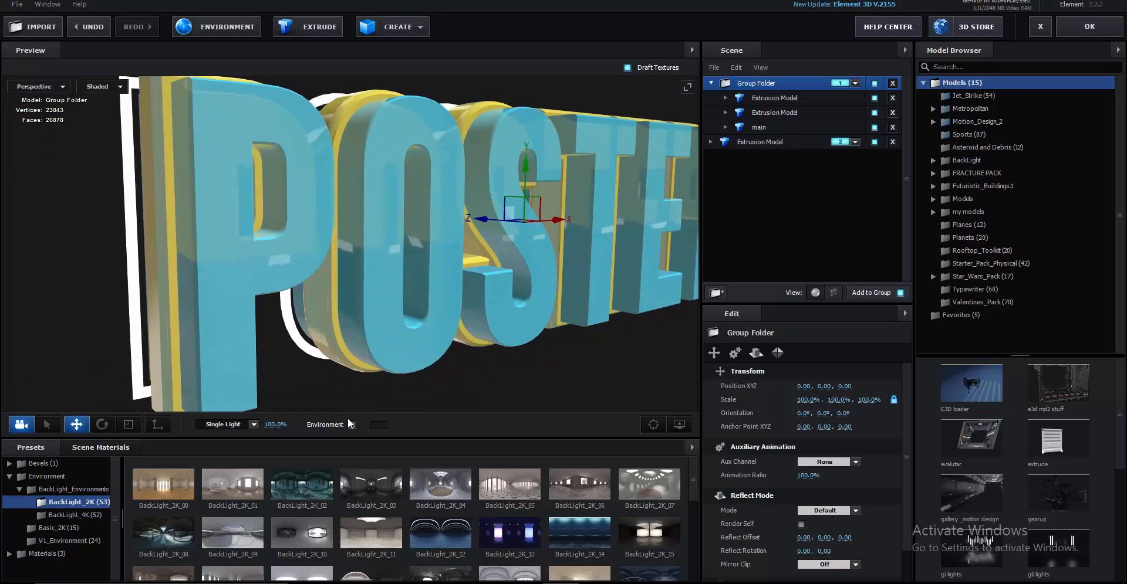
left_click(352, 425)
scroll(397, 297, "up", 2)
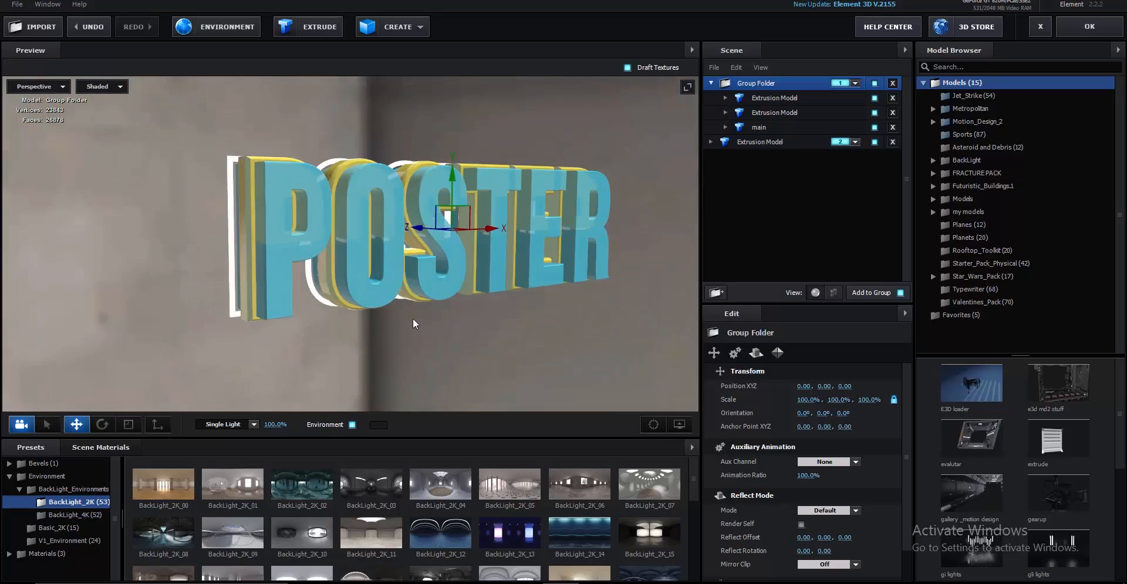
left_click(446, 487)
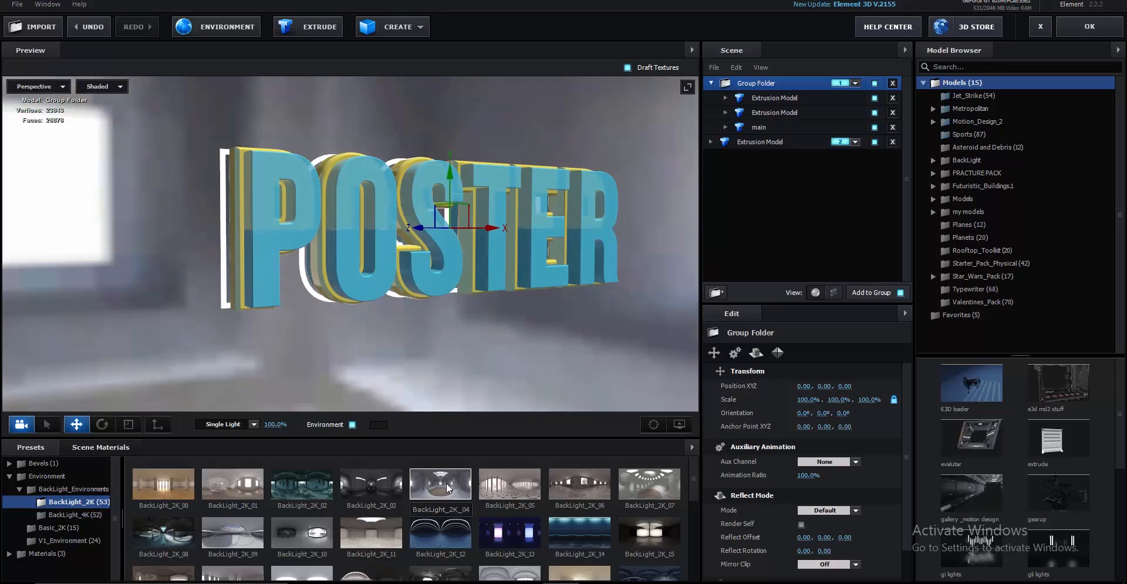
left_click(496, 487)
left_click(1085, 32)
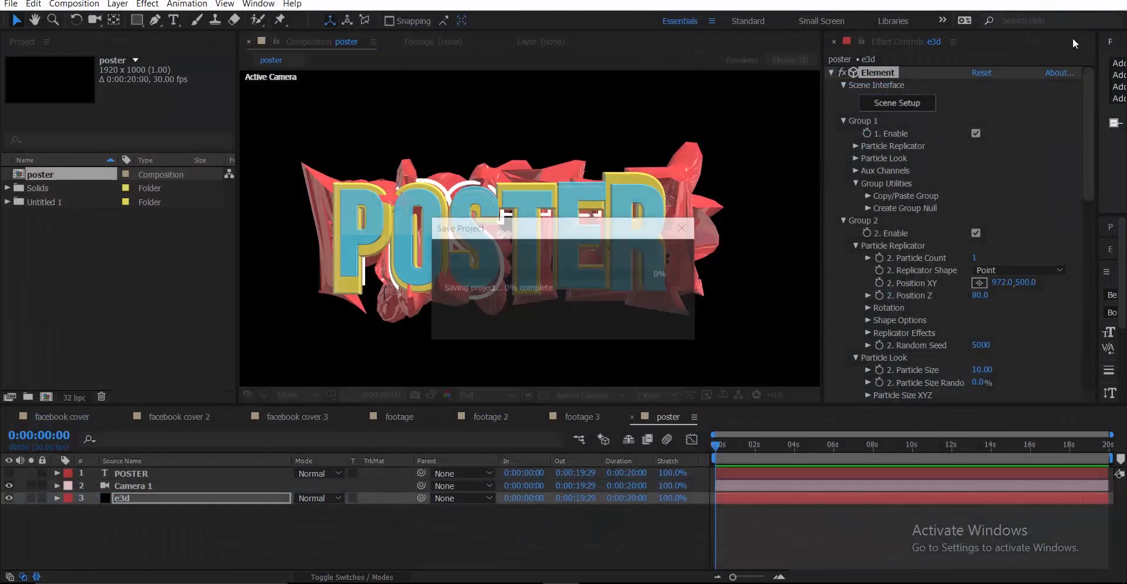
scroll(491, 244, "up", 1)
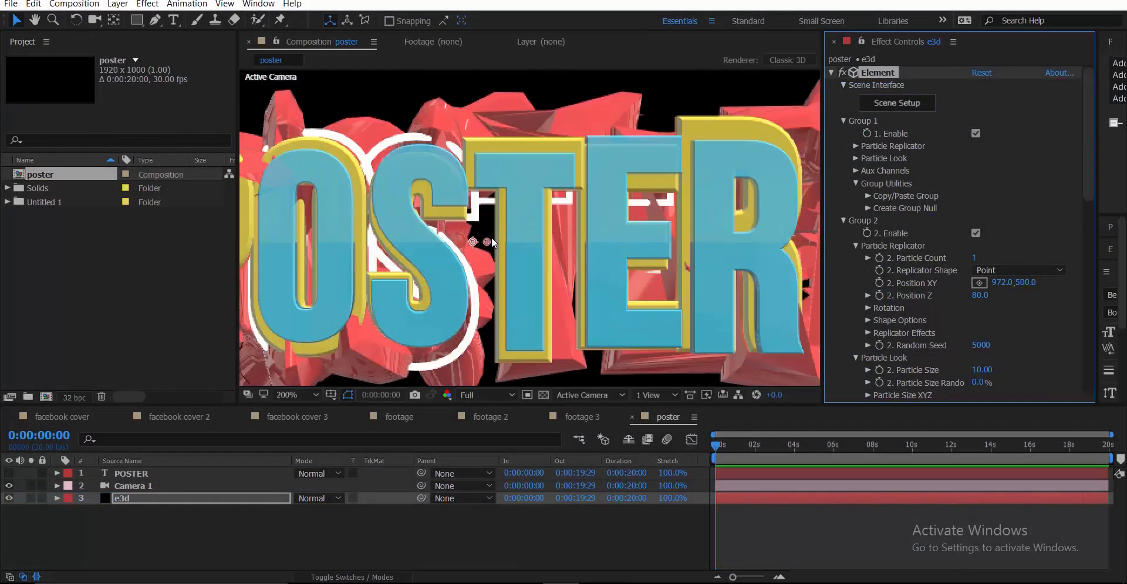
scroll(492, 240, "down", 1)
scroll(491, 242, "up", 1)
scroll(491, 242, "down", 1)
scroll(492, 242, "up", 1)
scroll(492, 242, "down", 1)
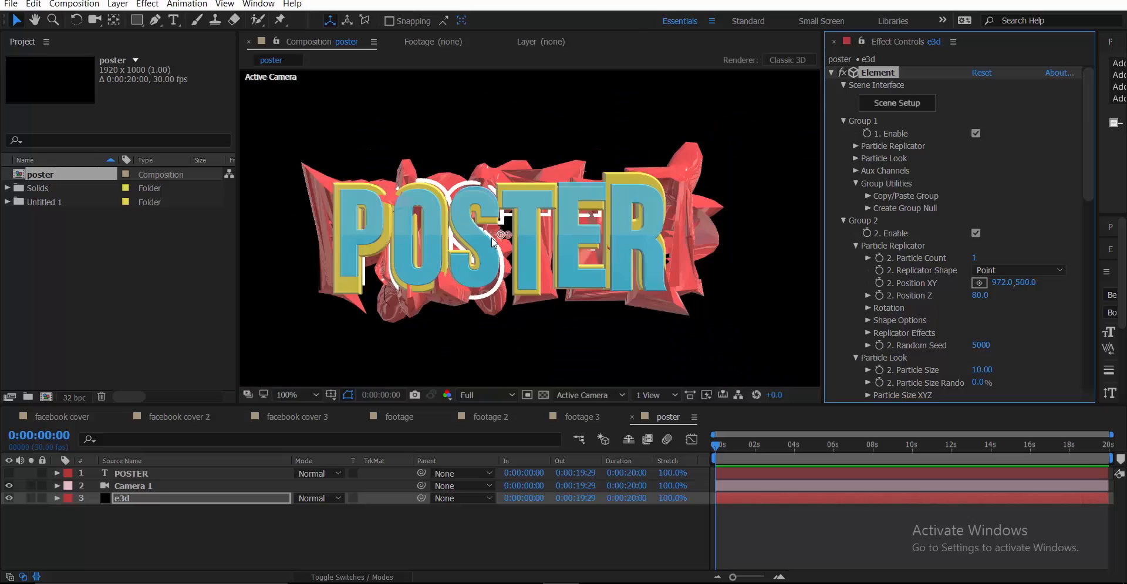
left_click(590, 416)
left_click(487, 410)
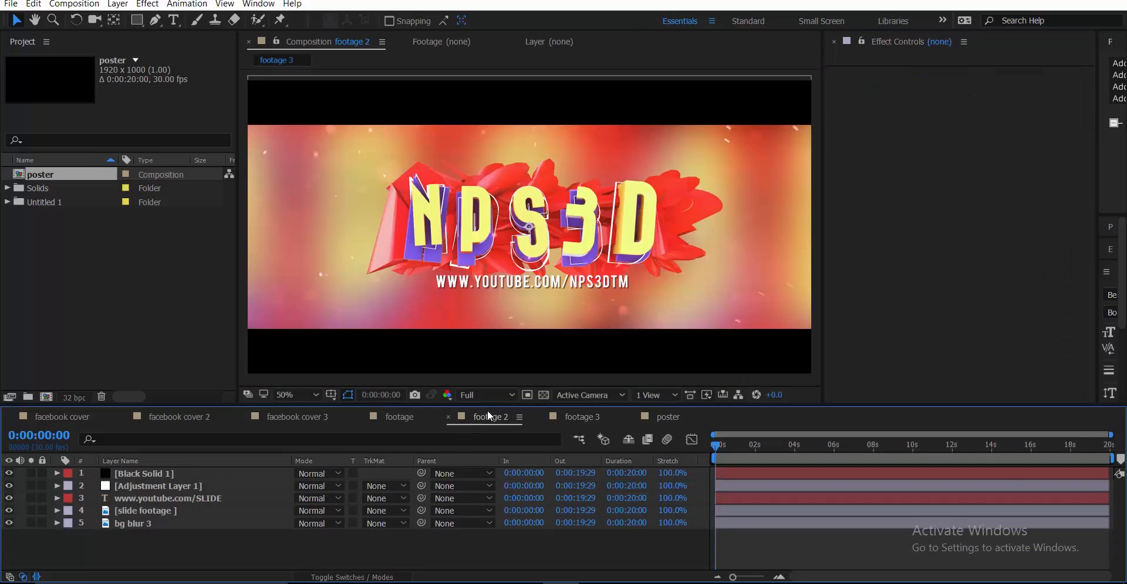
left_click(386, 416)
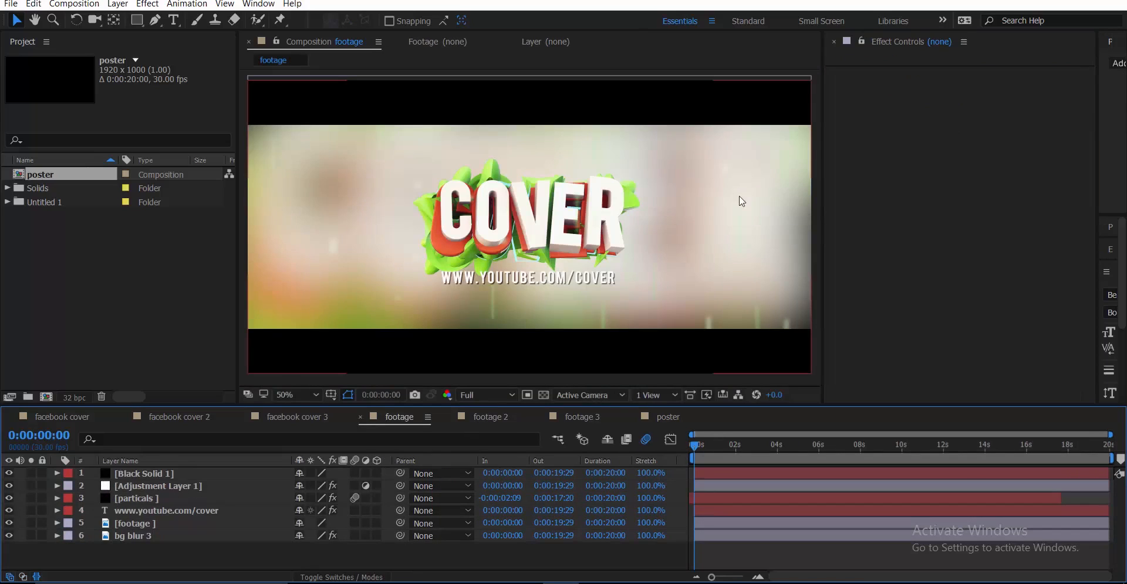
left_click(667, 417)
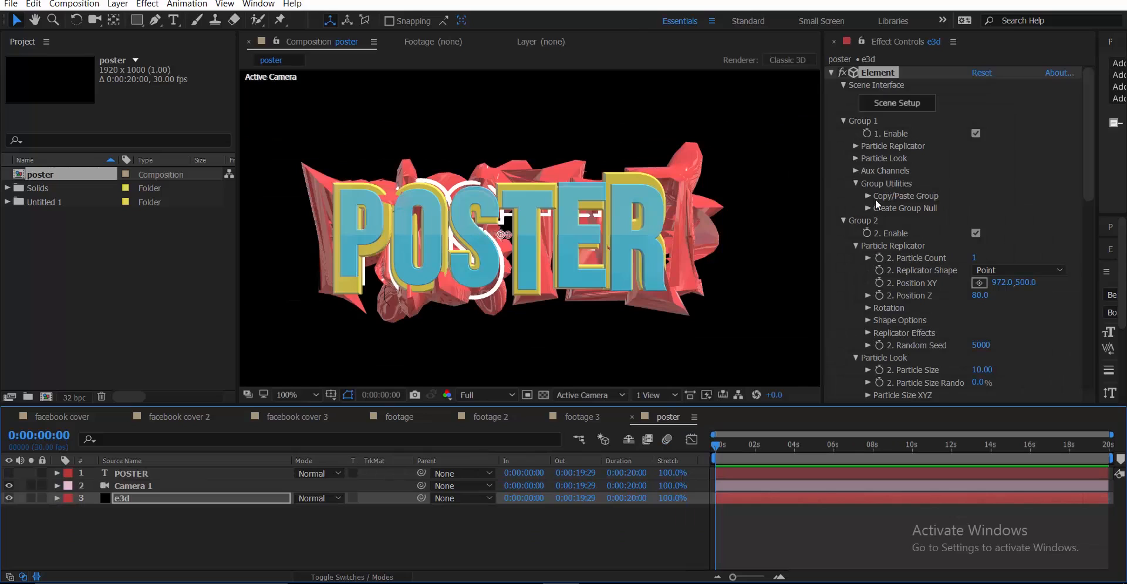
In Element 3D Scene Setup, make the Bevel 1 material's diffuse colour white and apply
left_click(922, 109)
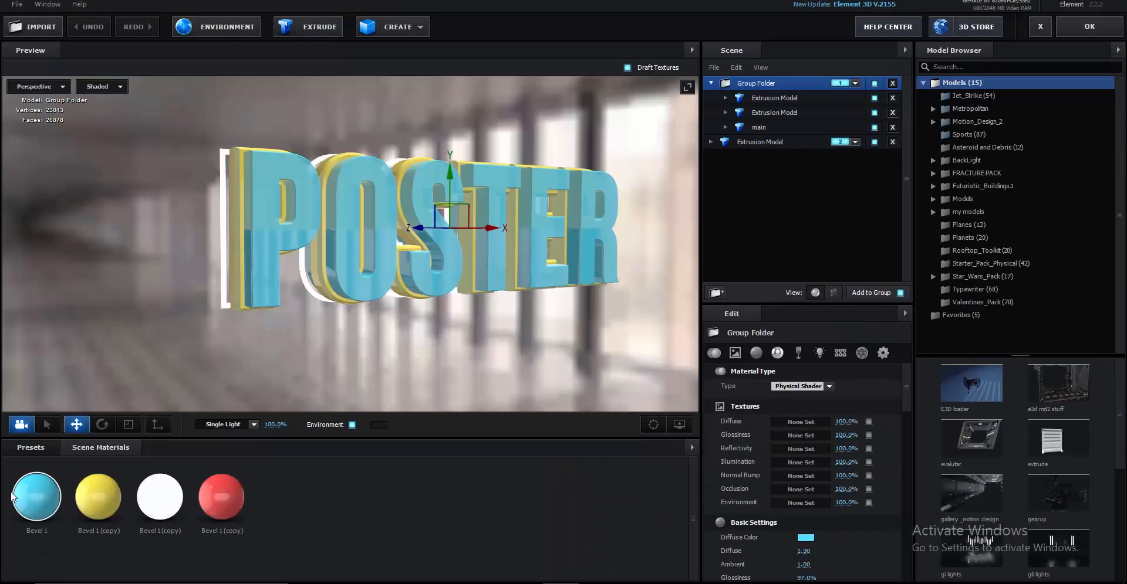
left_click(13, 495)
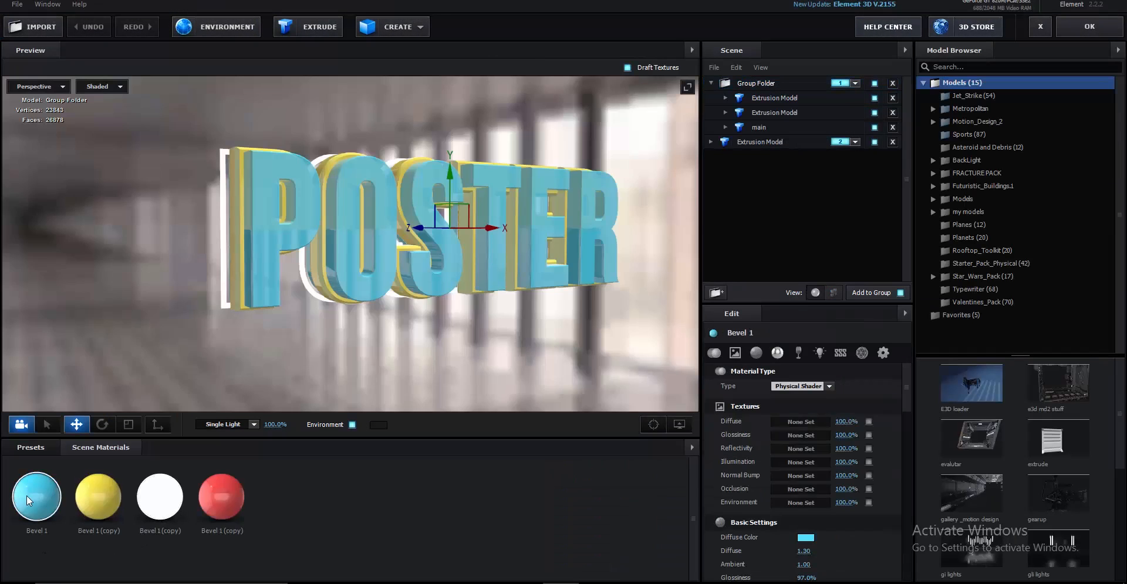
left_click(804, 538)
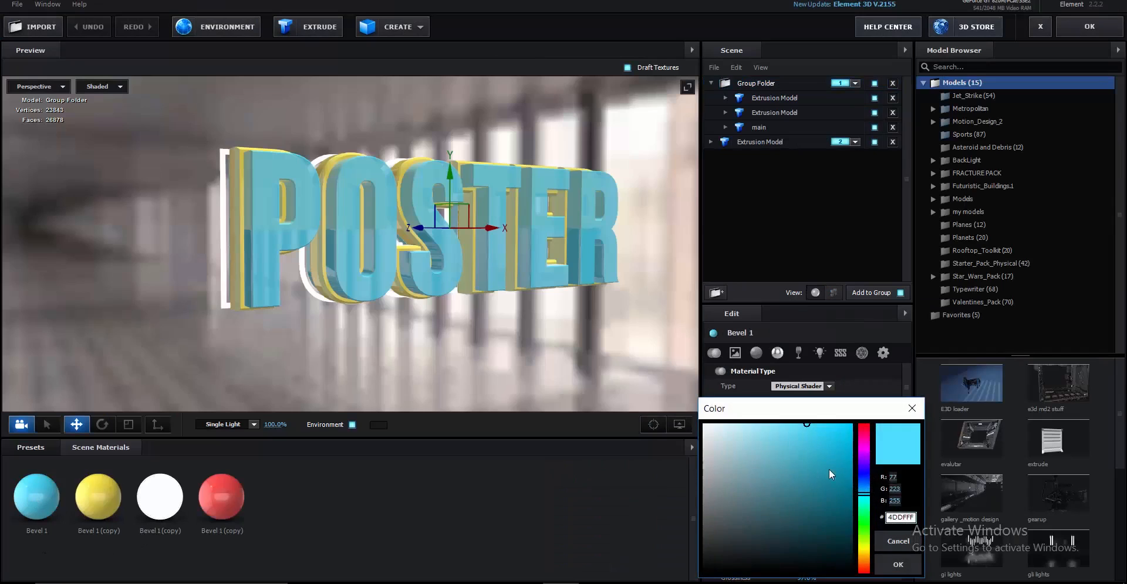
left_click_drag(775, 485, 630, 371)
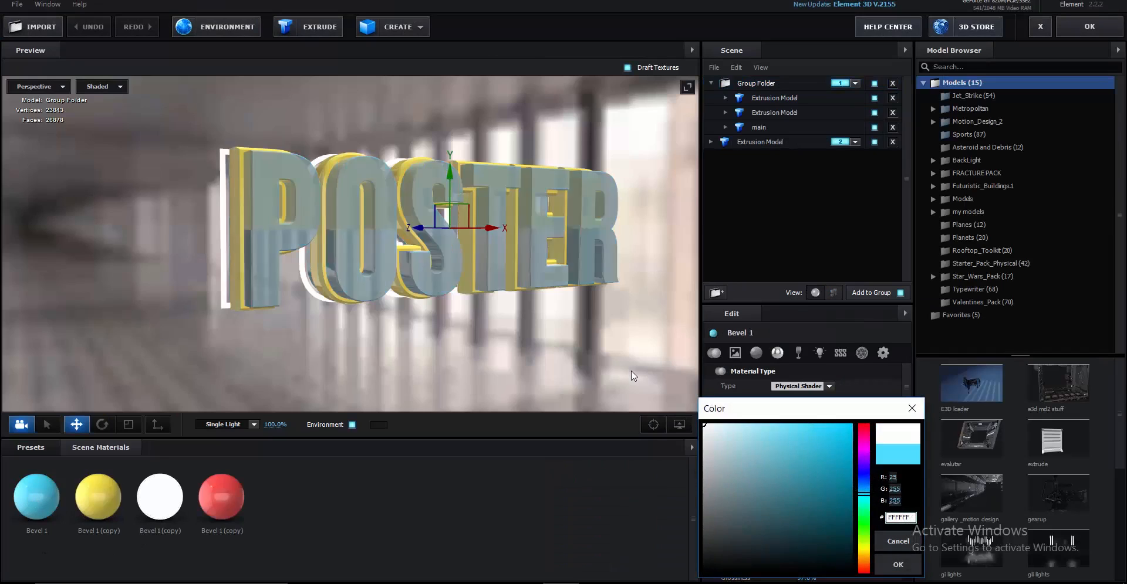
left_click(898, 564)
left_click(1089, 26)
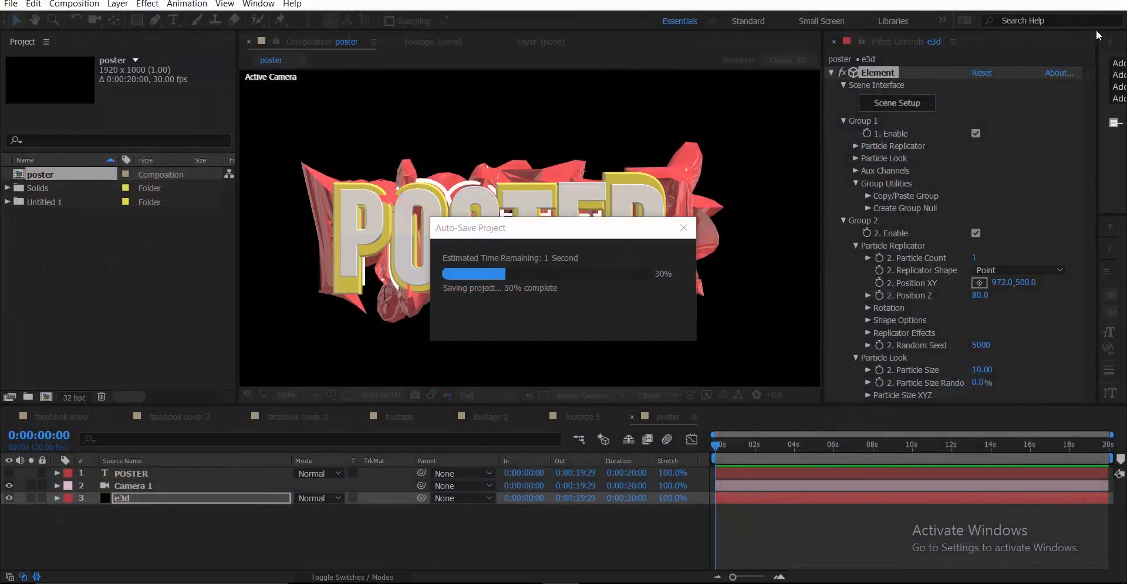
scroll(580, 221, "down", 1)
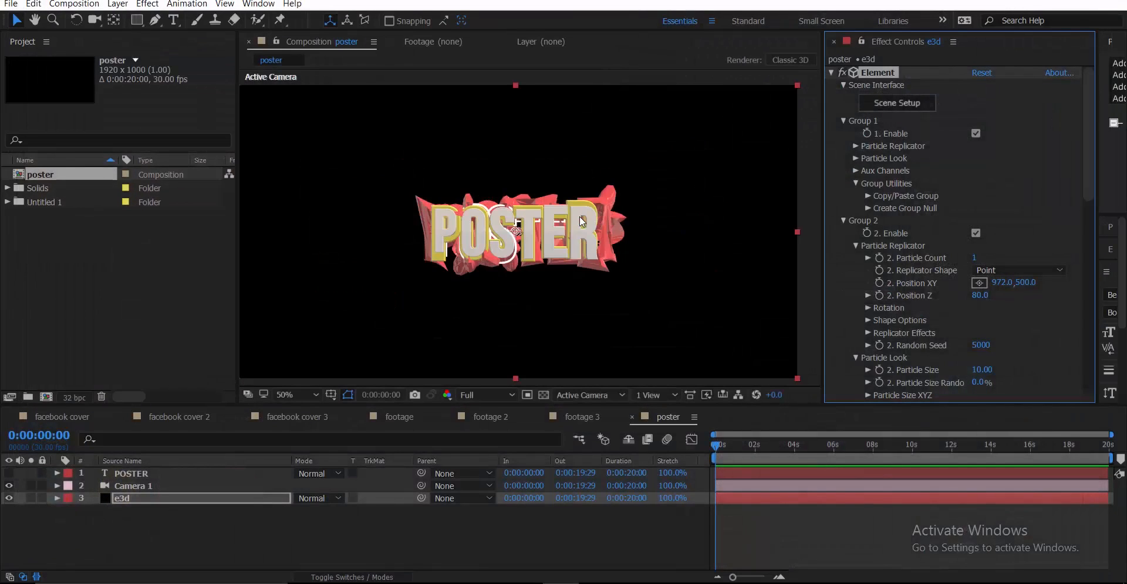
scroll(579, 221, "up", 1)
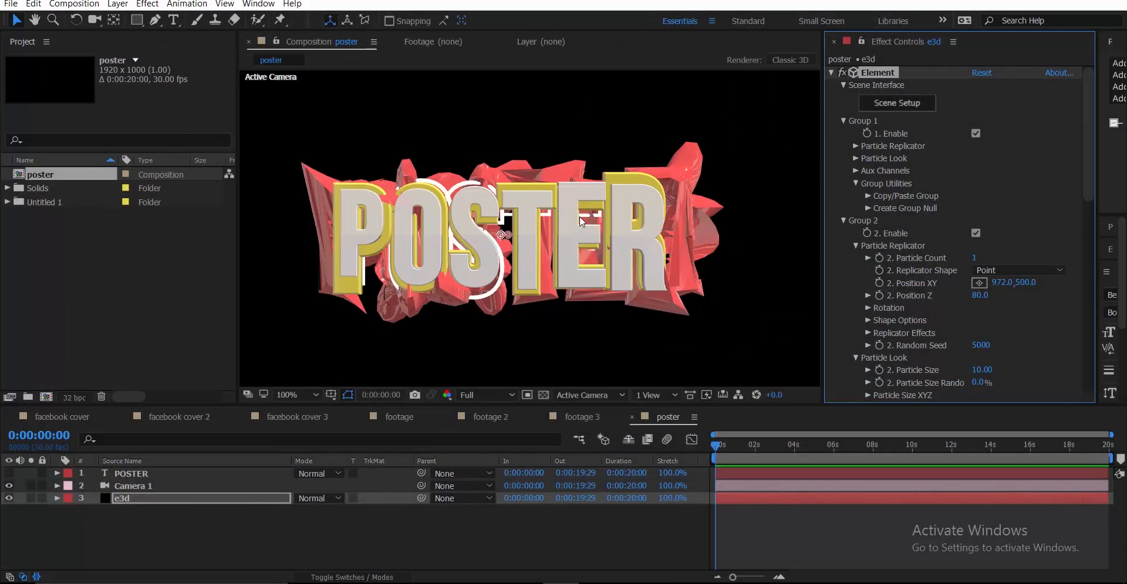
Change the yellow Bevel 1 (copy) material's diffuse colour to green A9FF4D
left_click(910, 104)
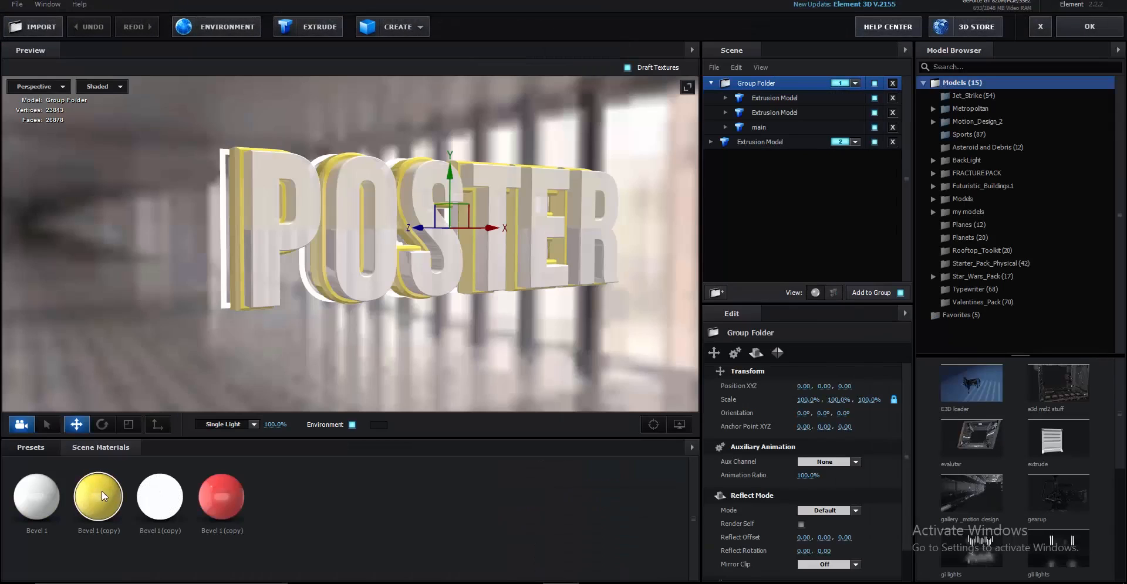
left_click(102, 497)
left_click(811, 528)
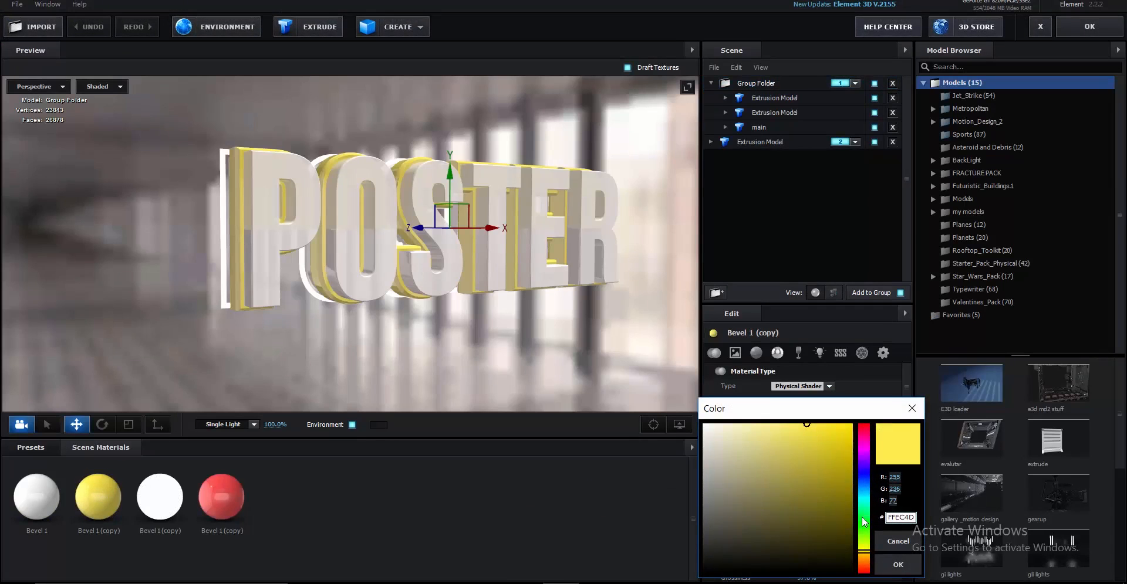
left_click_drag(863, 518, 865, 541)
left_click(898, 564)
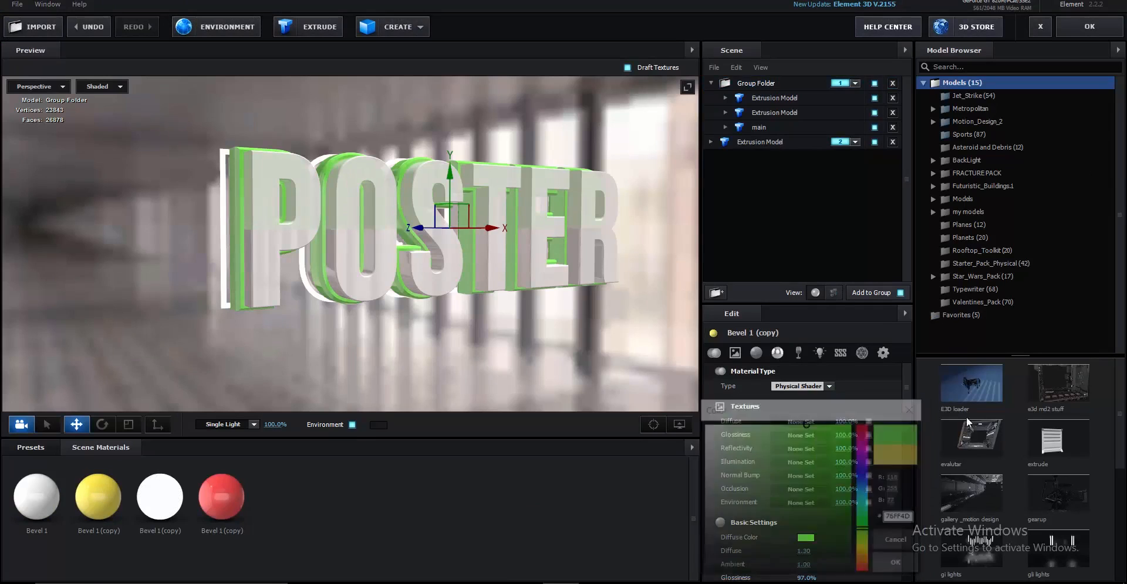
left_click(1091, 29)
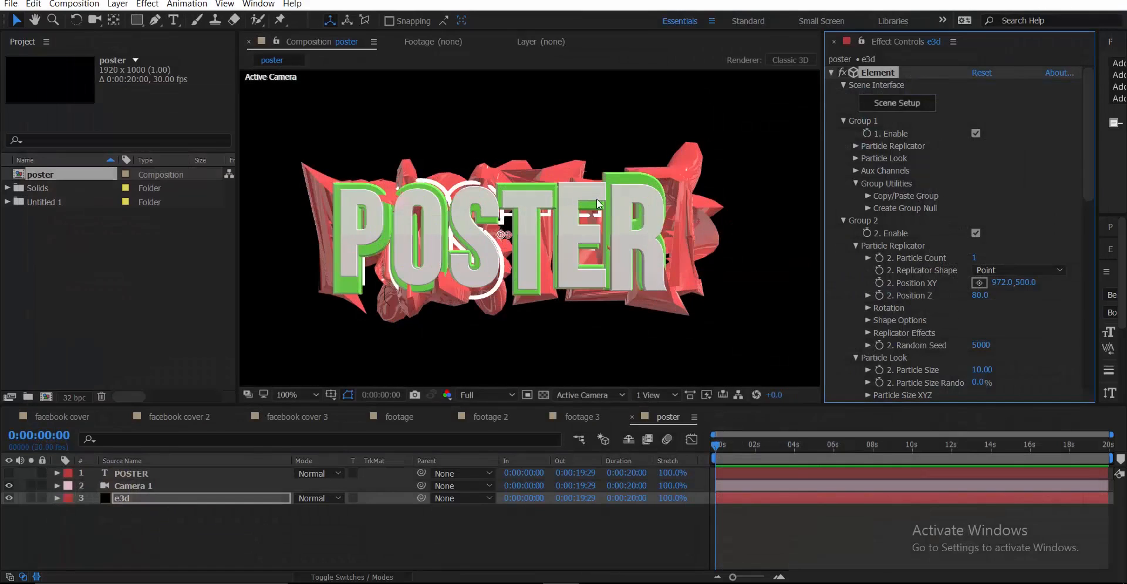
left_click(914, 104)
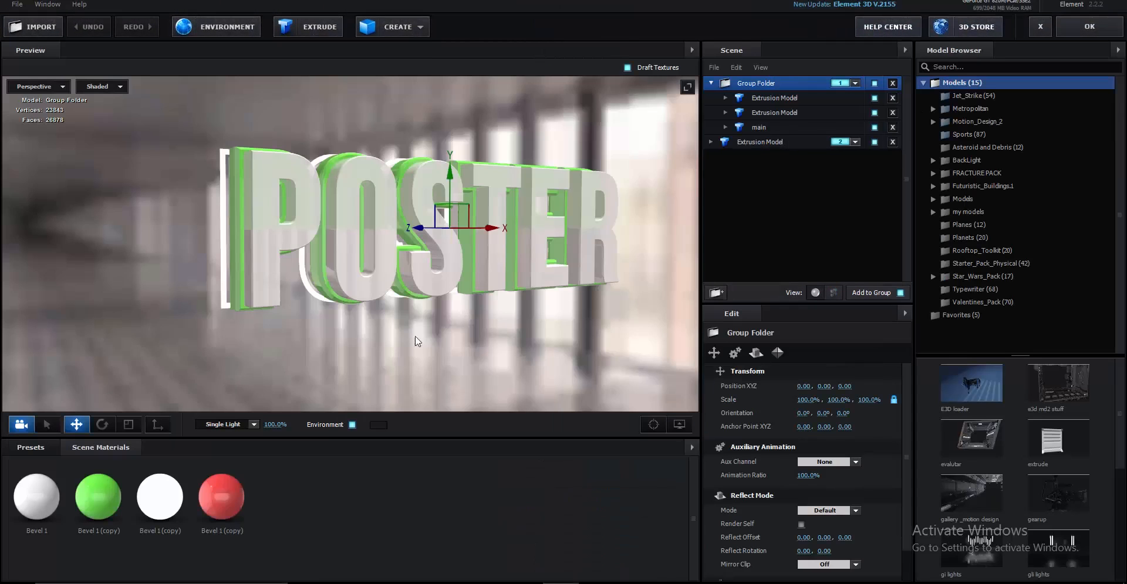
left_click(1083, 27)
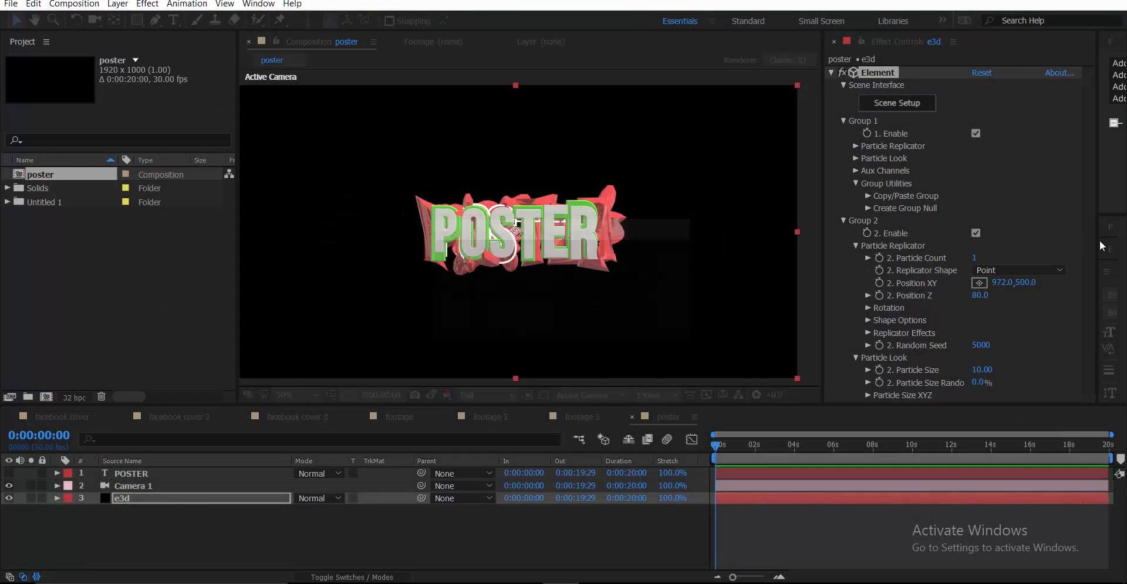
Enable ambient occlusion under Render Settings > Ambient Occlusion
left_click(843, 121)
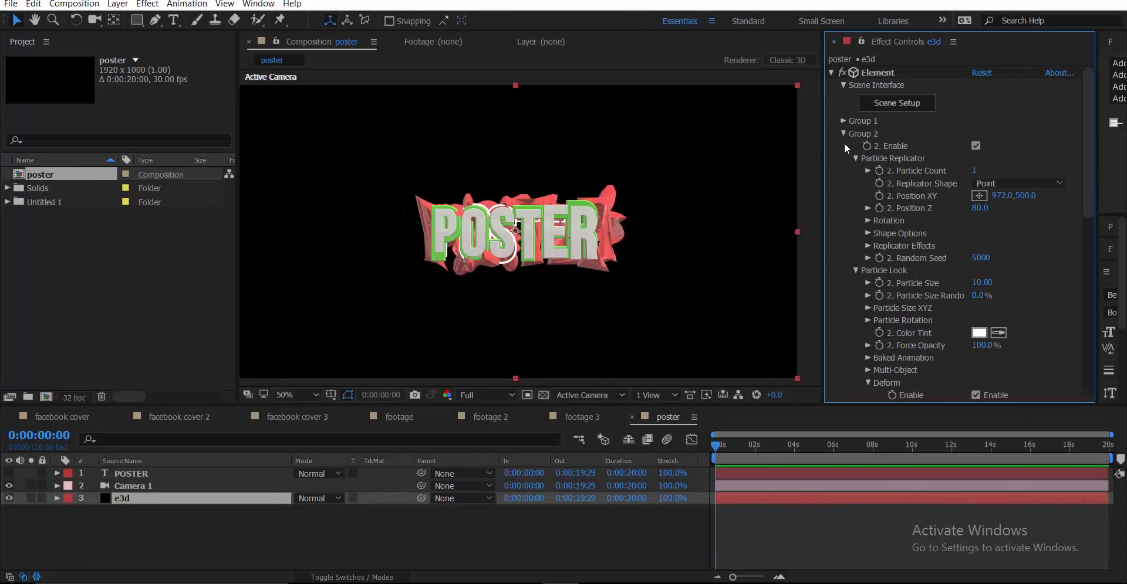
left_click(843, 134)
left_click(843, 233)
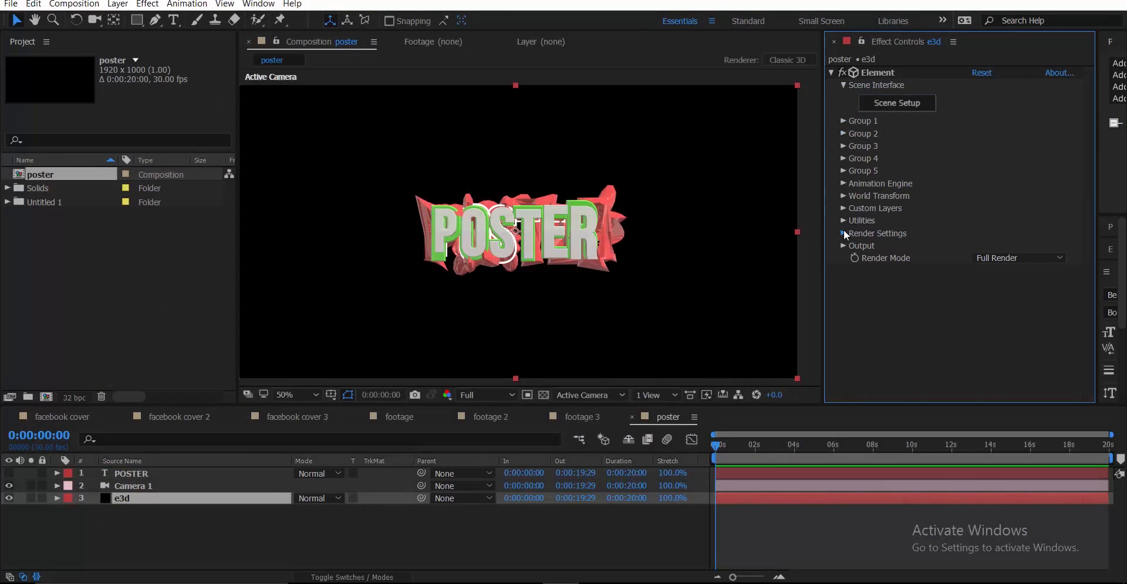
scroll(860, 259, "down", 1)
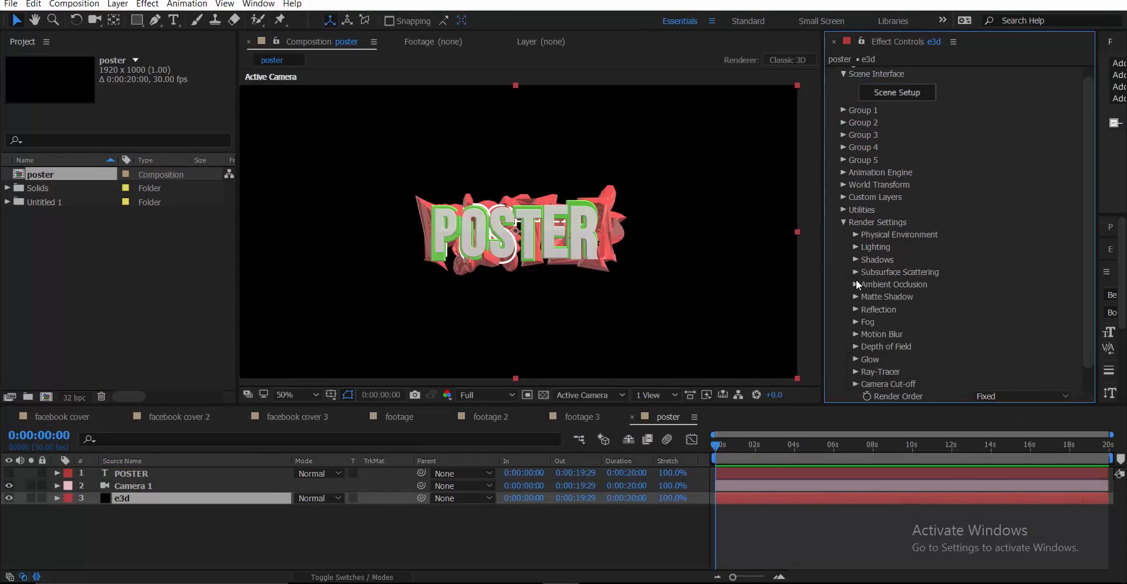
left_click(856, 284)
scroll(1009, 283, "down", 3)
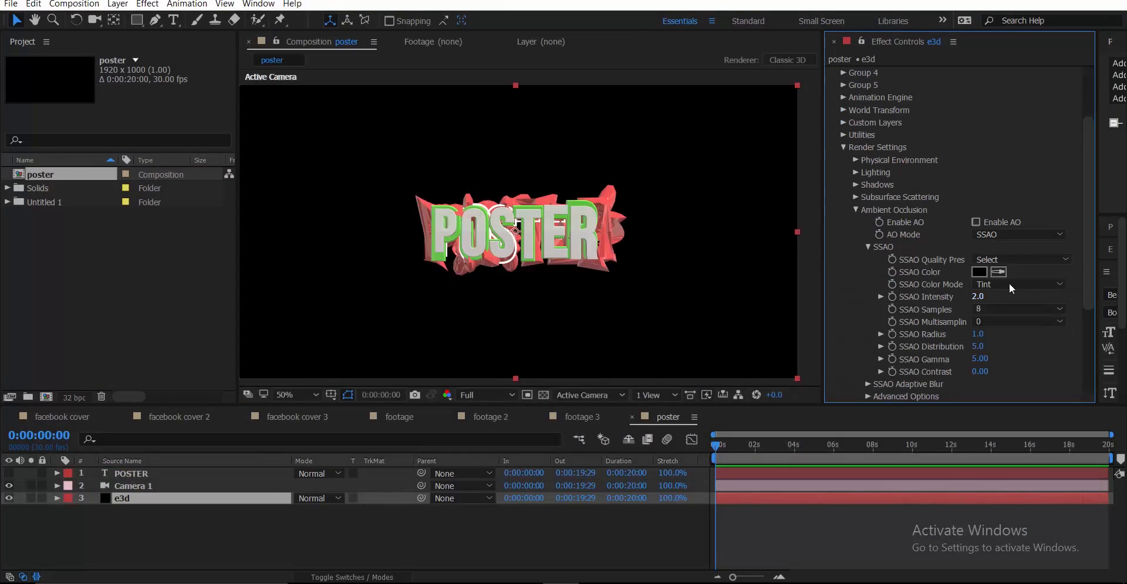
left_click(993, 221)
Set AO Mode to Ray-Traced and RTAO Gamma to 1.00
scroll(585, 225, "up", 4)
scroll(584, 224, "down", 2)
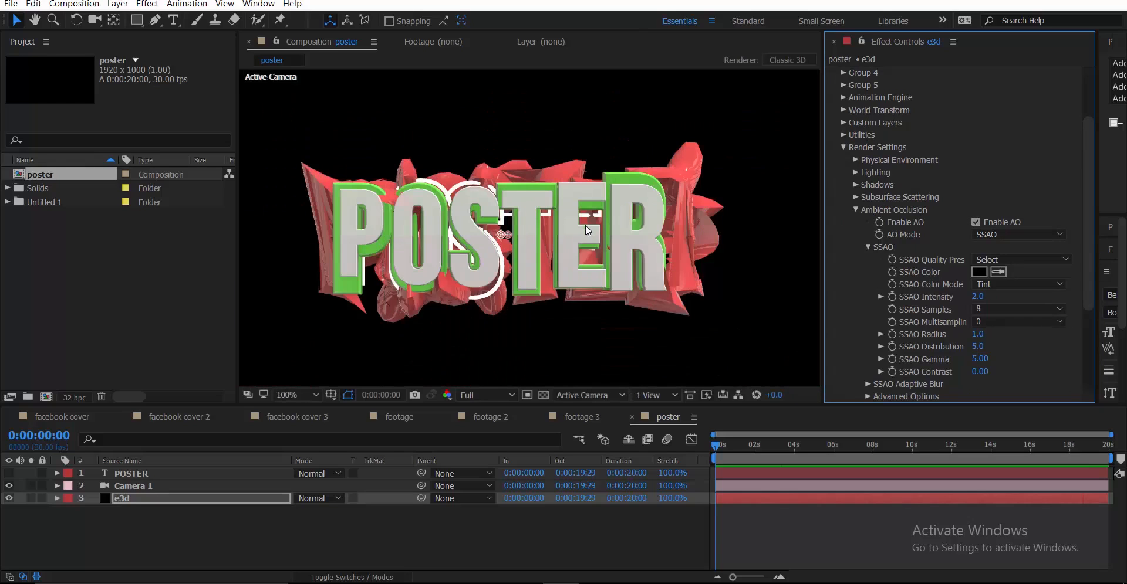
left_click(997, 235)
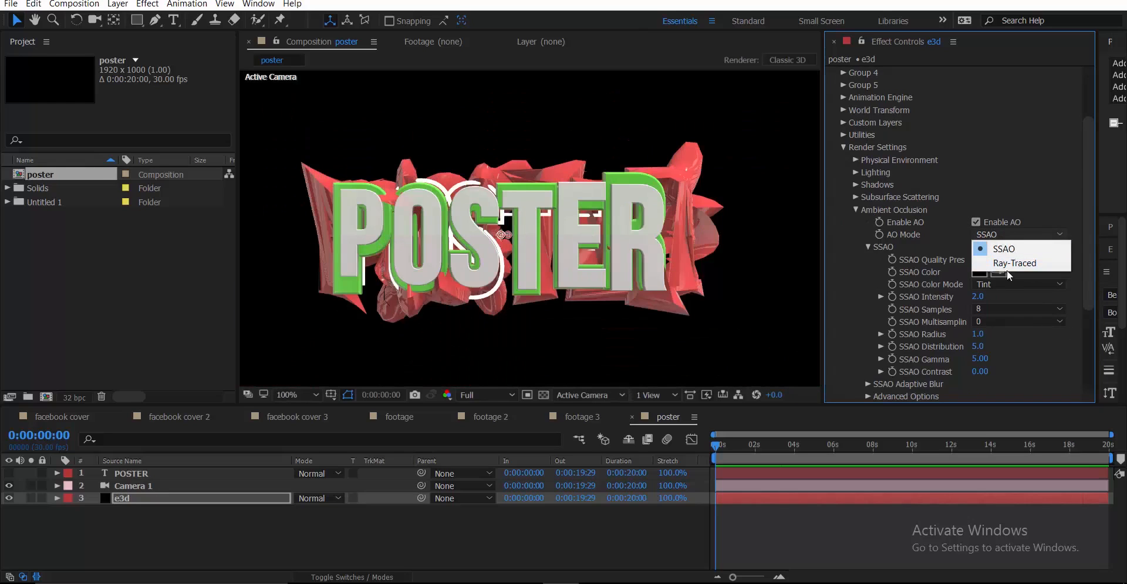
left_click(1002, 263)
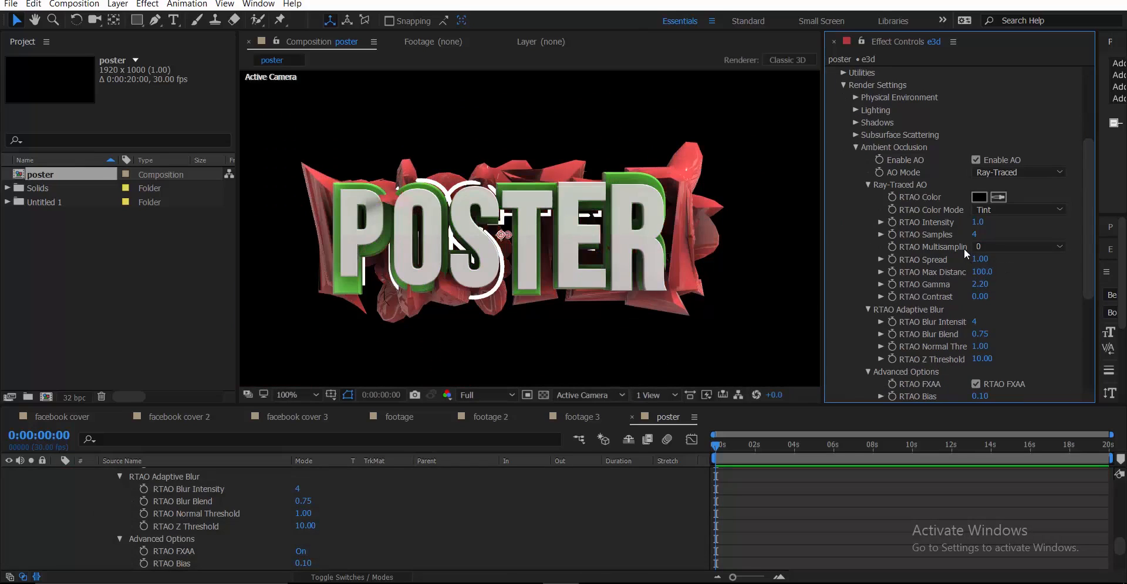
left_click(985, 289)
type("1")
key("Return")
scroll(109, 527, "up", 10)
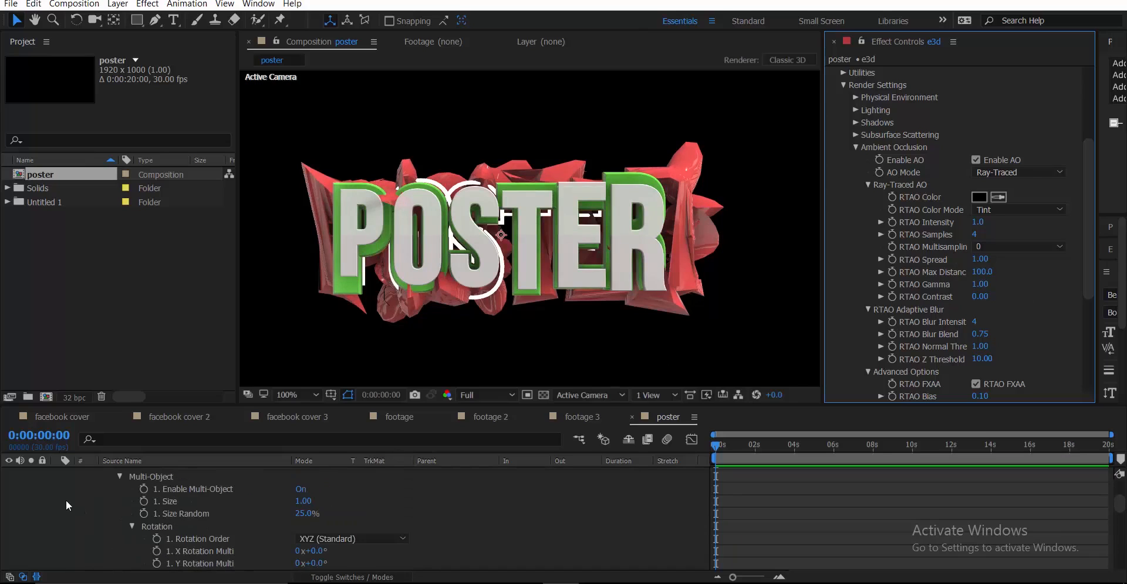
left_click(59, 500)
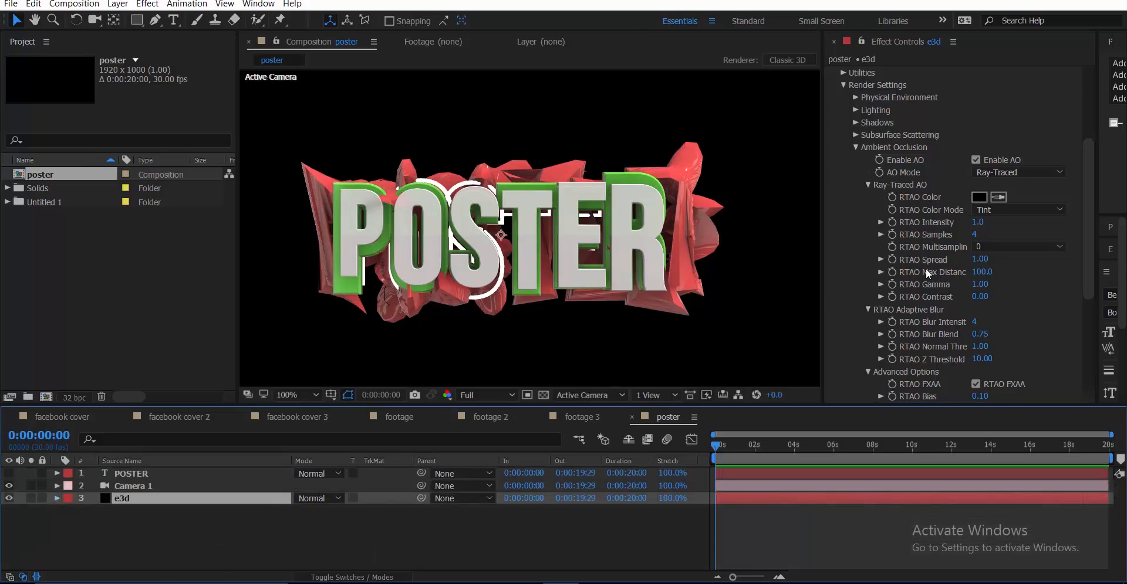
left_click(856, 148)
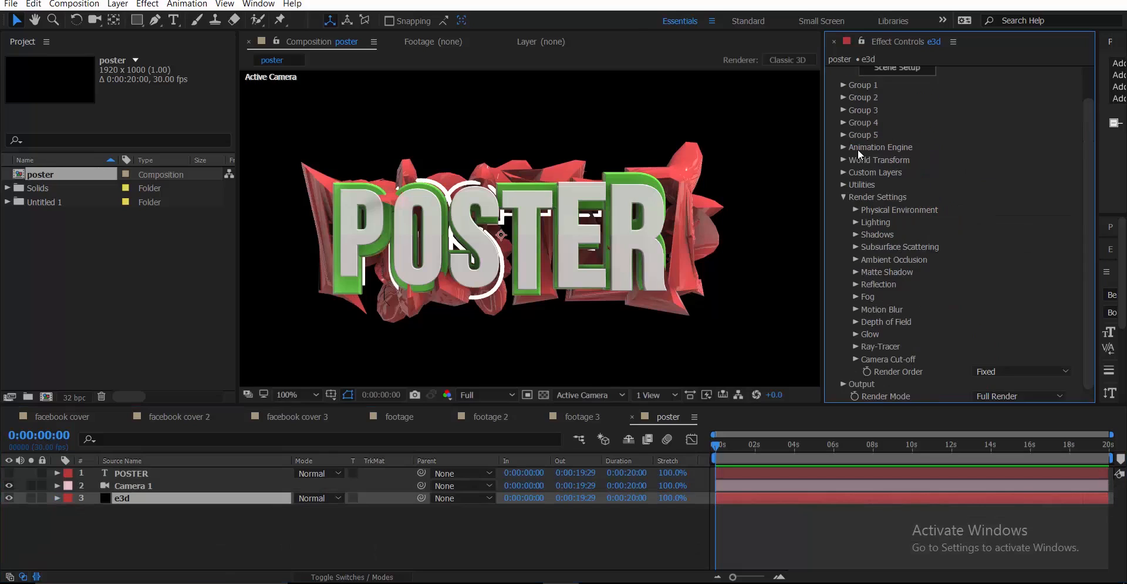
Set the Lighting preset to Basic after trying Dramatic
left_click(856, 223)
left_click(1060, 259)
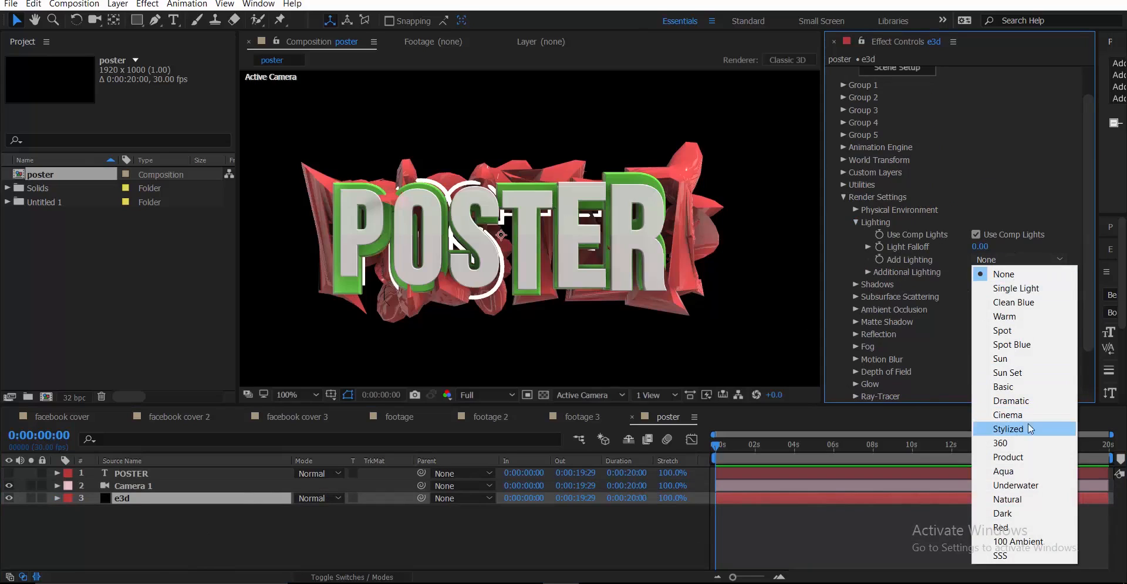
left_click(1013, 399)
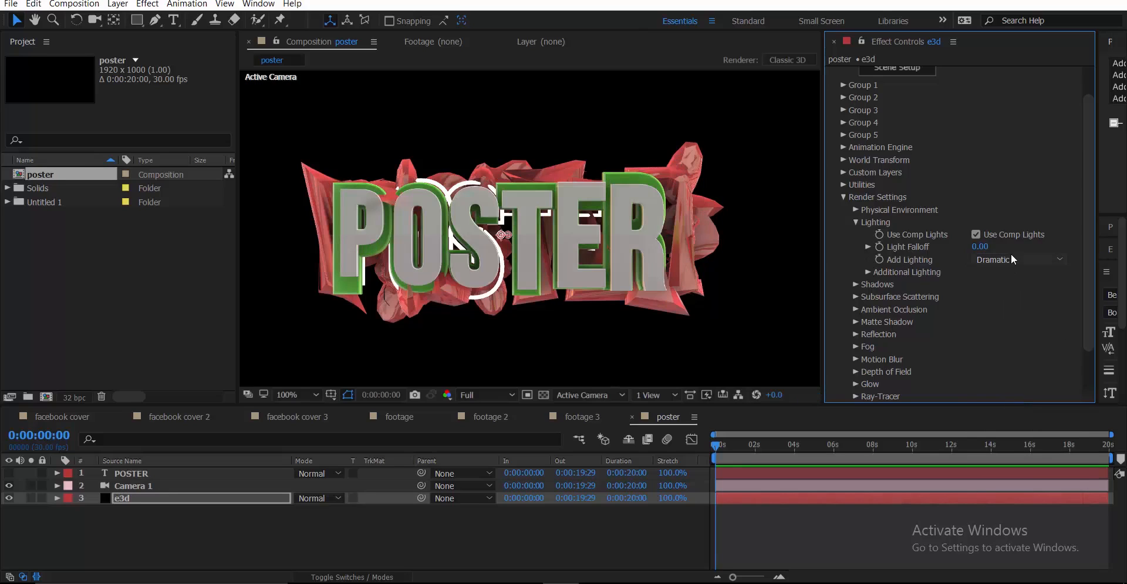
left_click(1011, 257)
left_click(1010, 386)
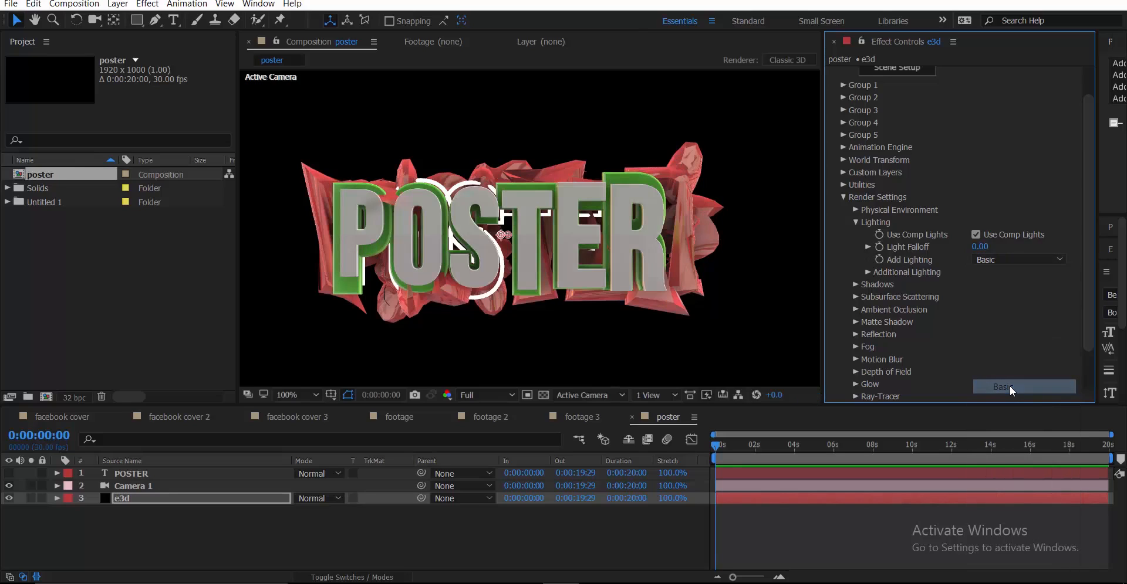
left_click(1002, 259)
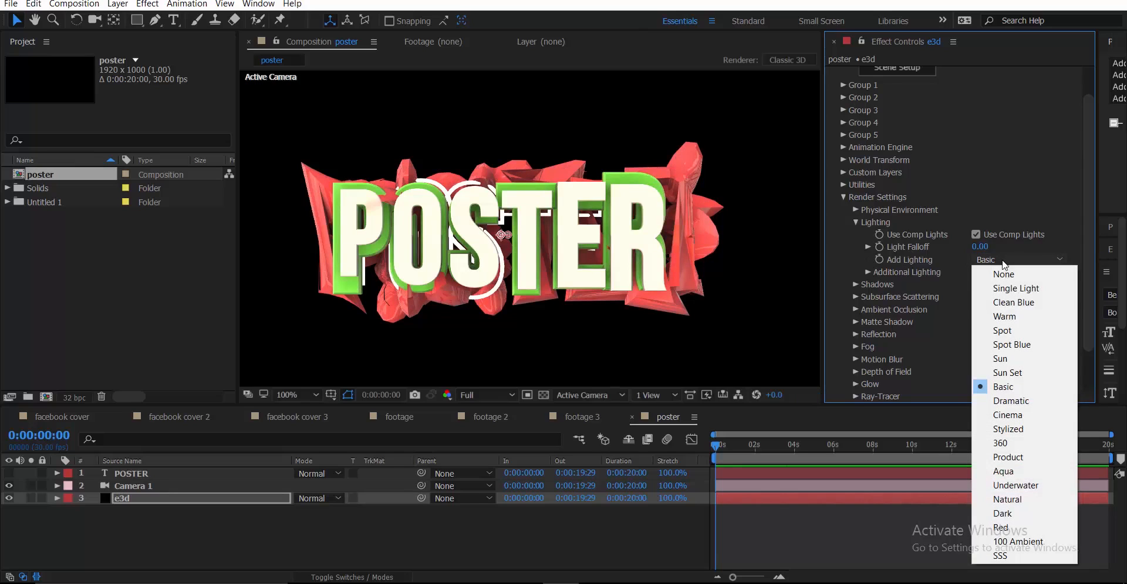
left_click(947, 294)
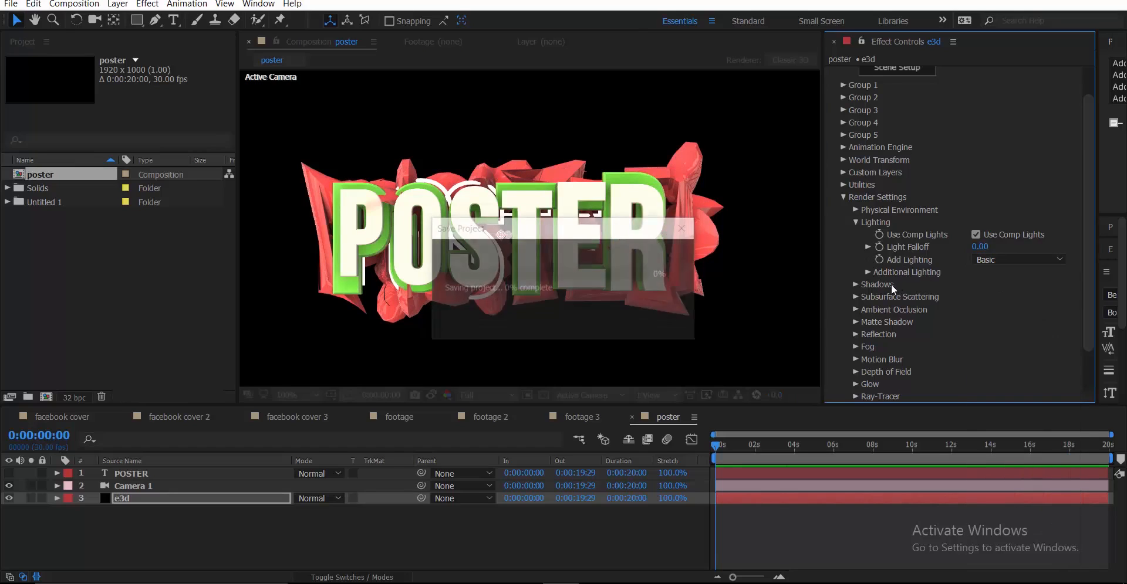
Raise Light Falloff to 1.60 and save the project
left_click_drag(982, 251, 1018, 245)
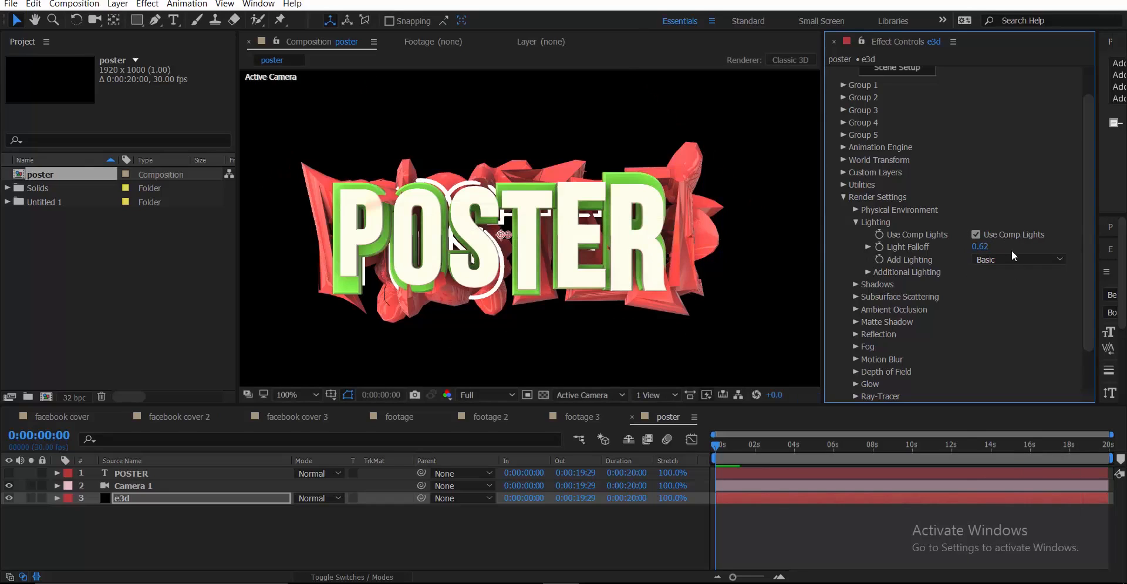
left_click_drag(980, 248, 1051, 224)
key("ctrl+s")
Check the Additional Lighting options, then view the footage 3 composition and return to poster
left_click(868, 272)
left_click(868, 272)
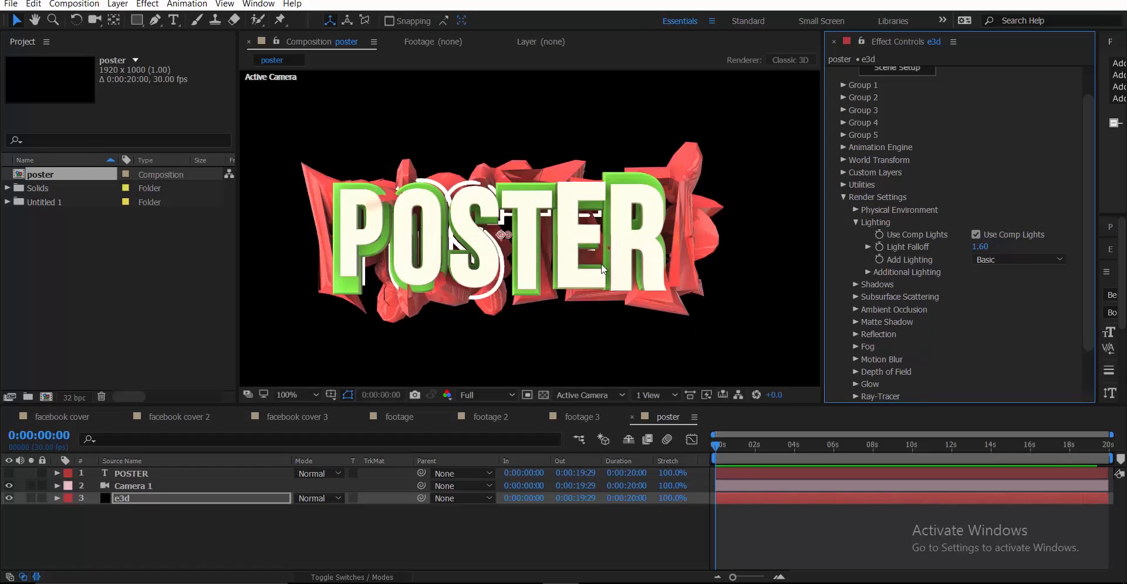
left_click(868, 273)
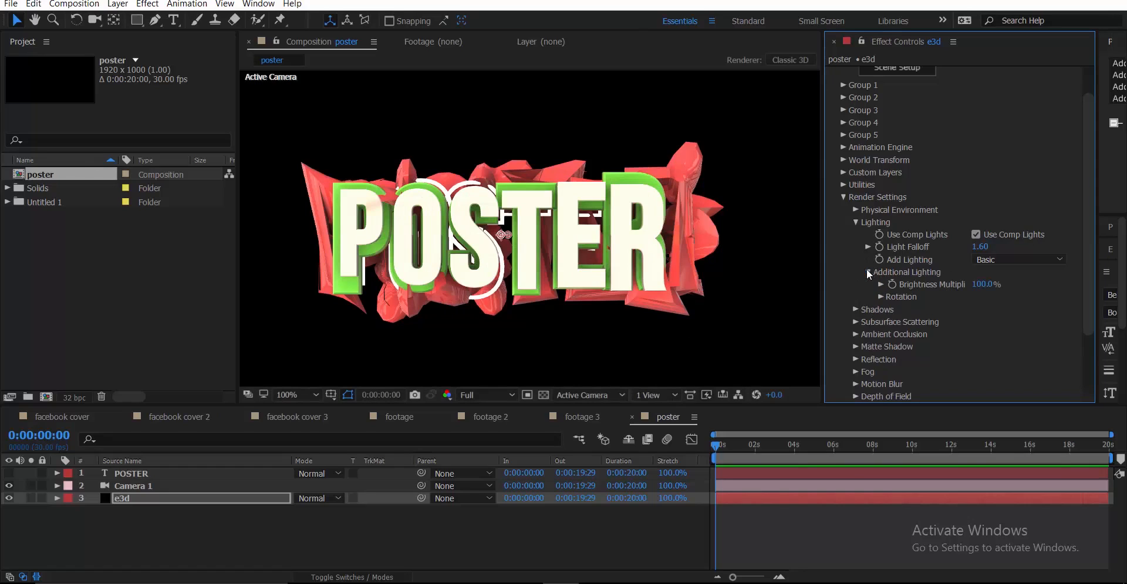
left_click(867, 273)
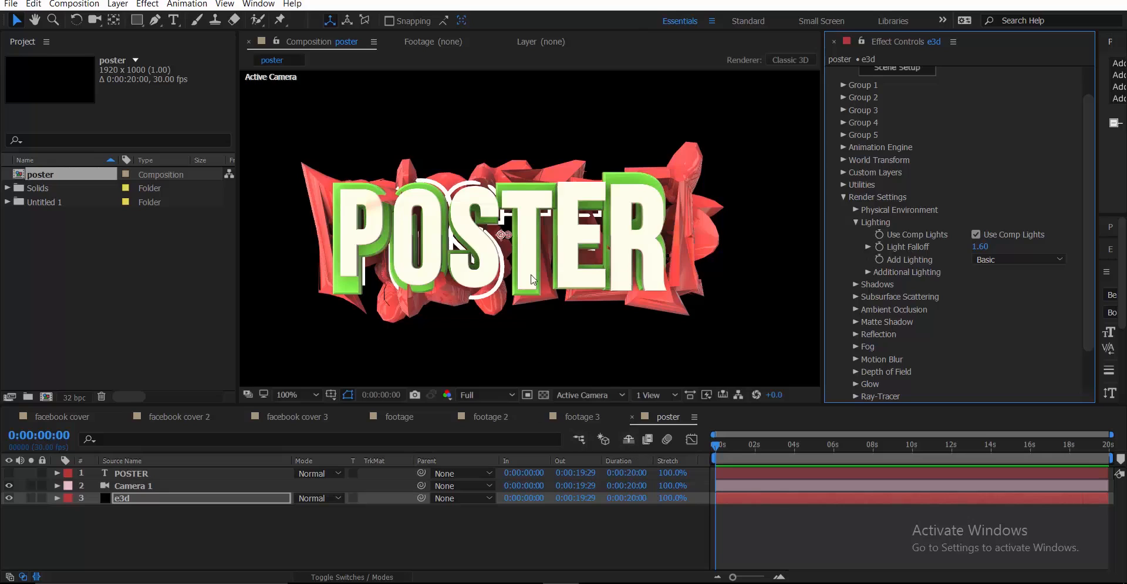
scroll(568, 354, "down", 2)
left_click(577, 416)
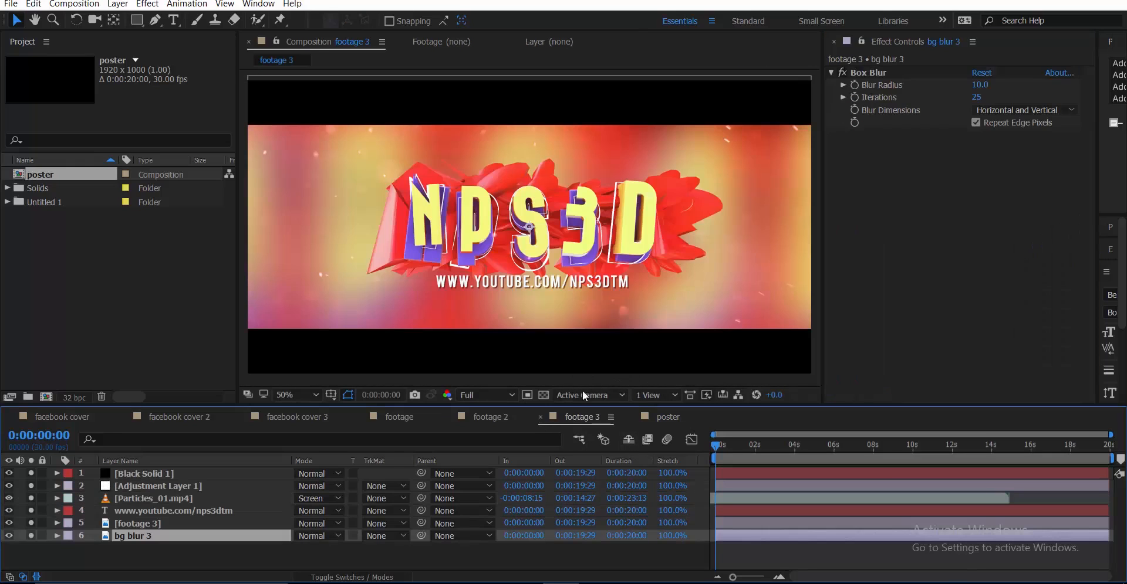
left_click(667, 422)
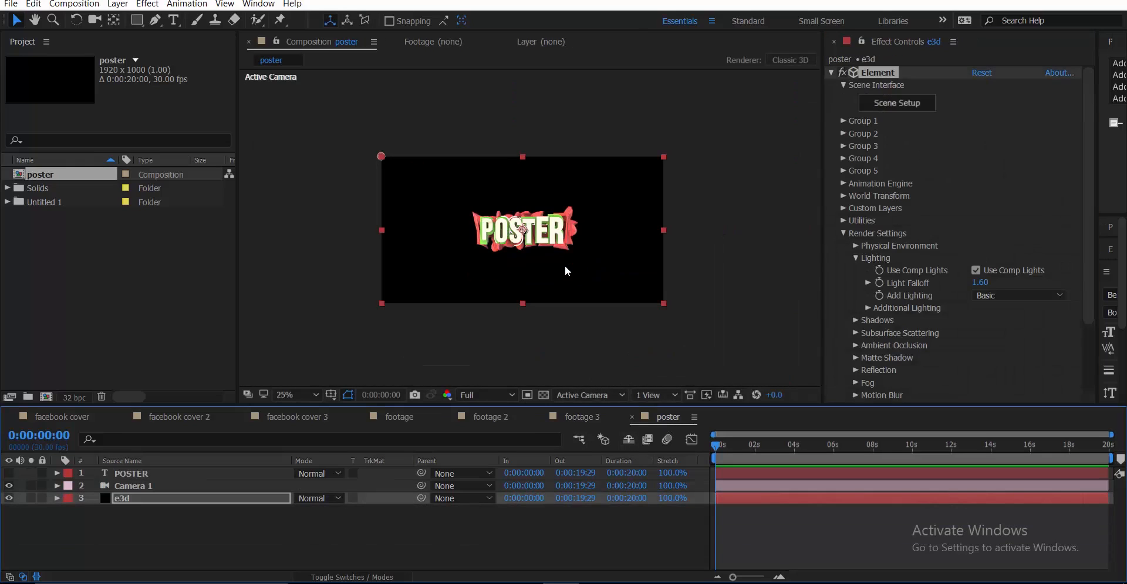
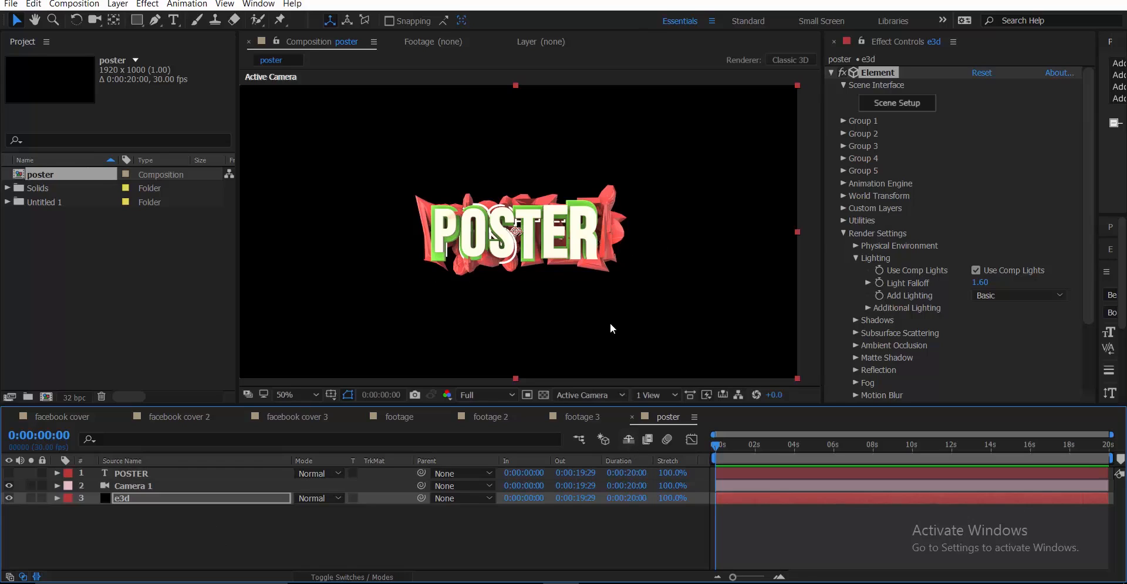
On the e3d layer, collapse the Element effect's Render Settings group in Effect Controls
left_click(831, 73)
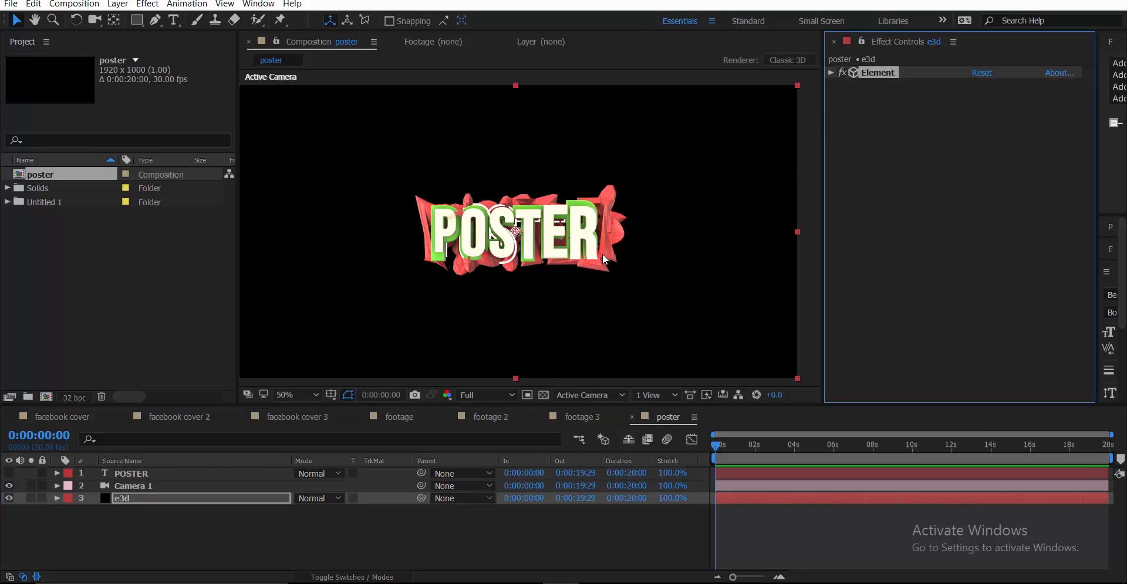
key("comma")
left_click(211, 499)
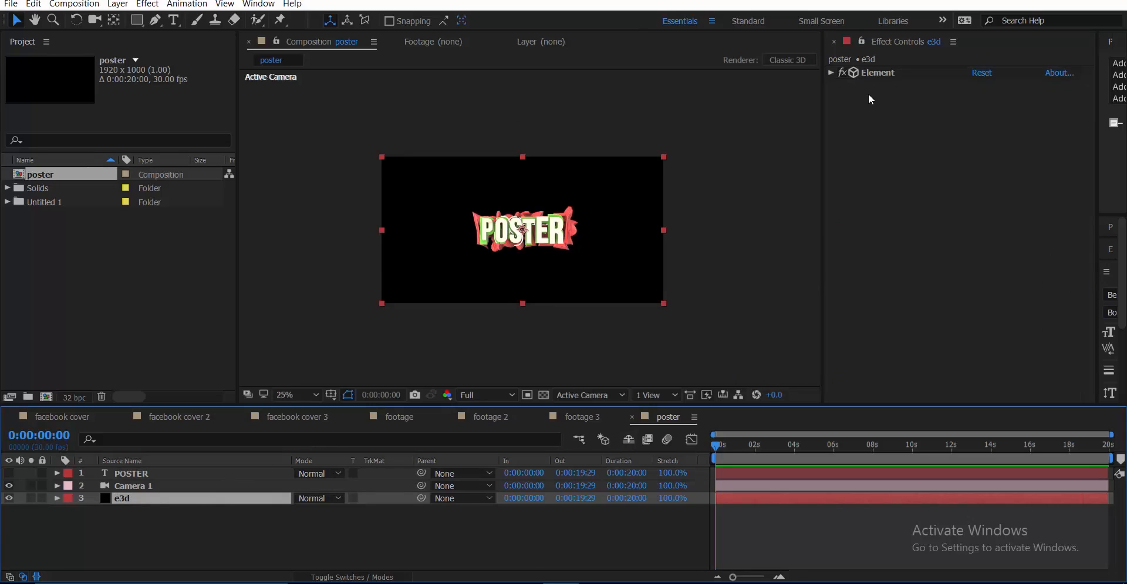
left_click(832, 73)
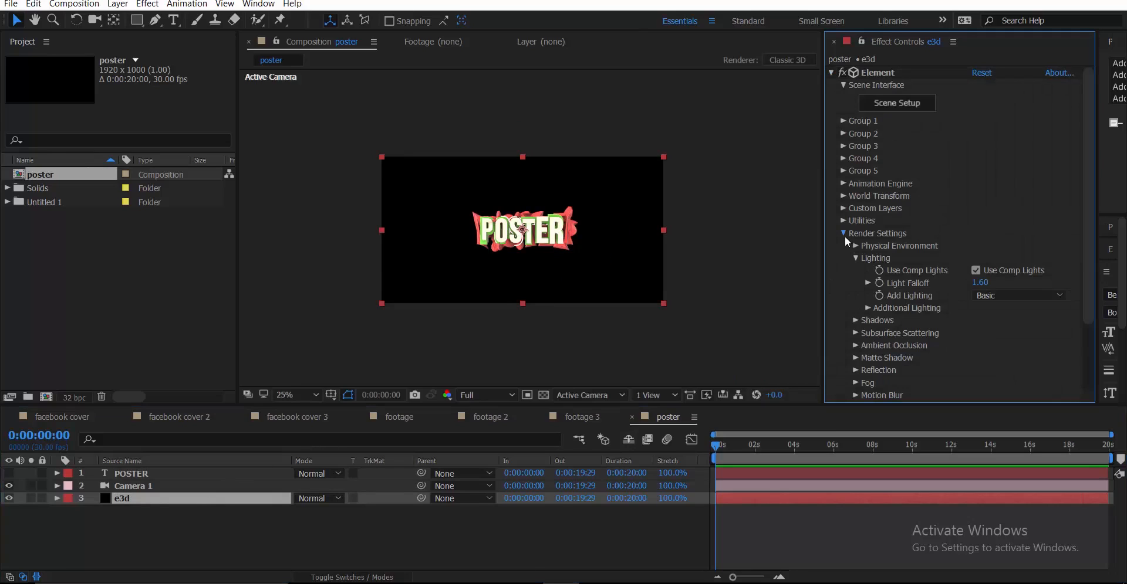
left_click(844, 234)
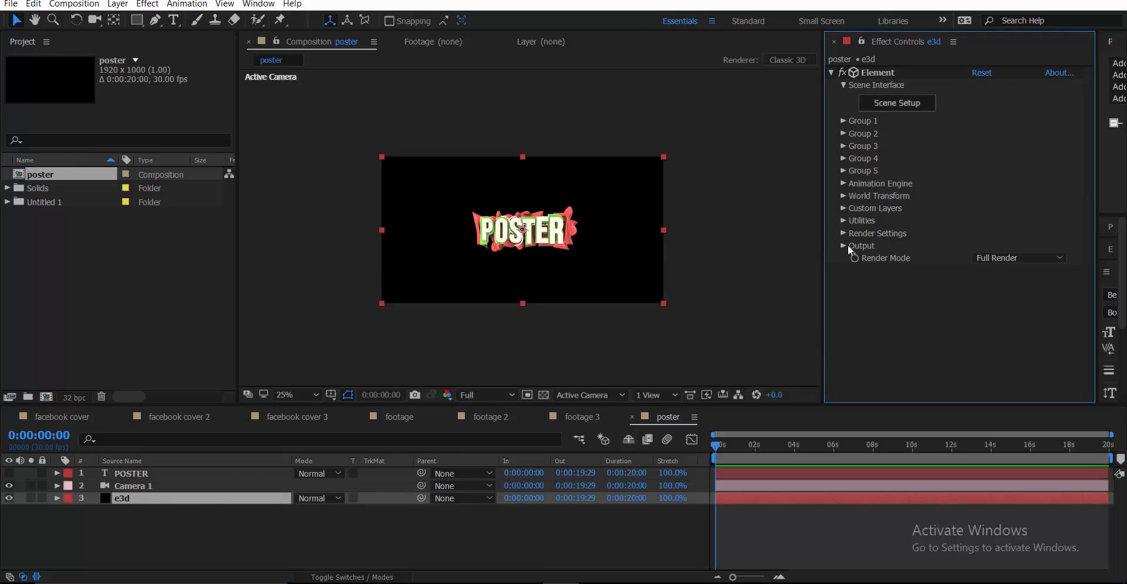
In Element's Output group, enable Enhanced Multisampling and set Supersampling to 2
left_click(841, 246)
key("period")
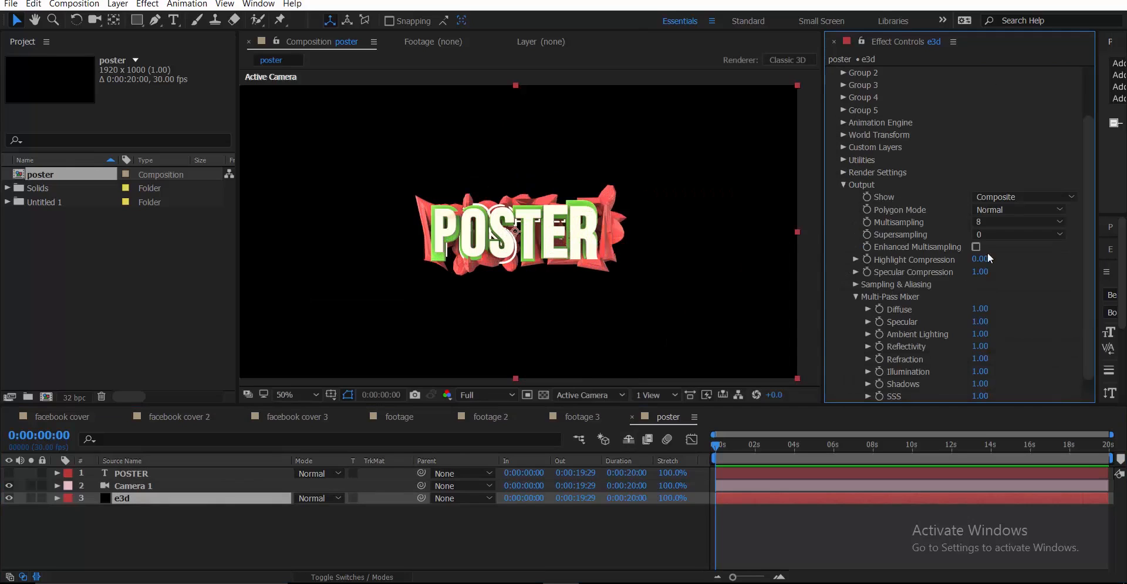
key("period")
key("period")
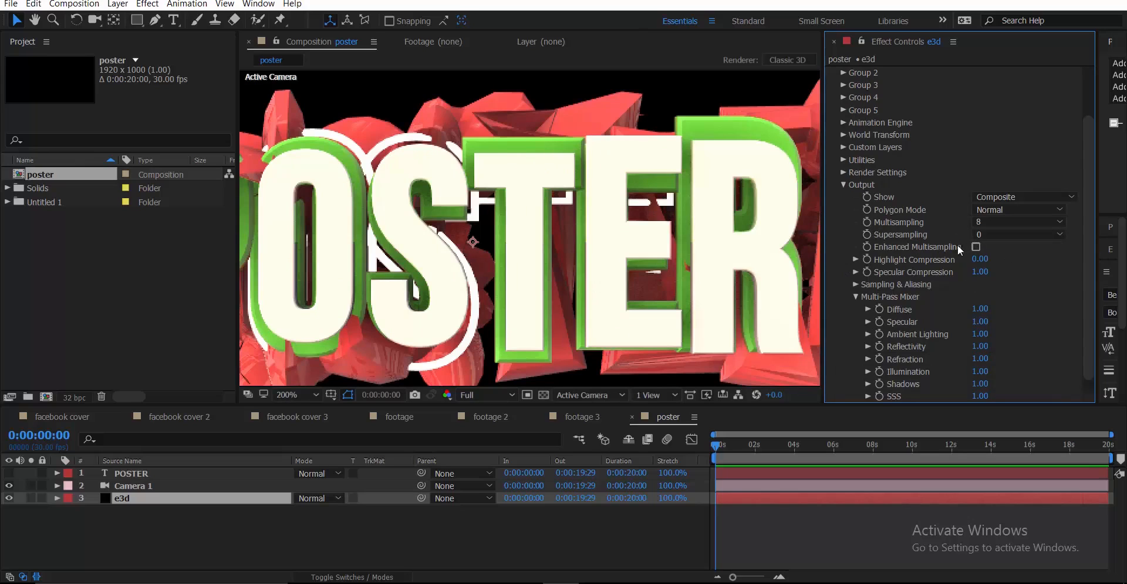
left_click(976, 249)
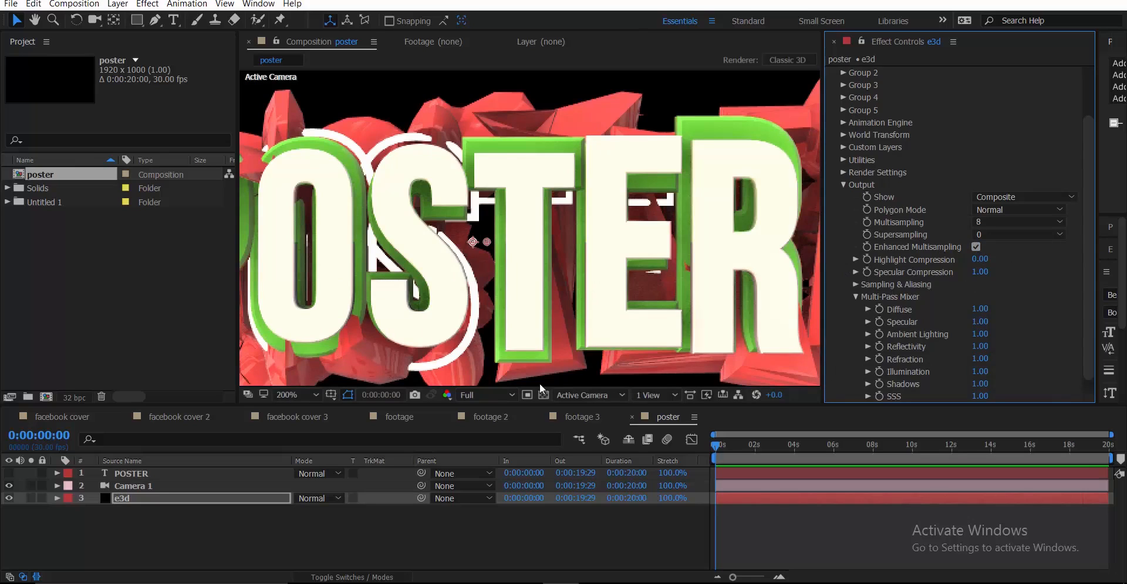
left_click(1019, 234)
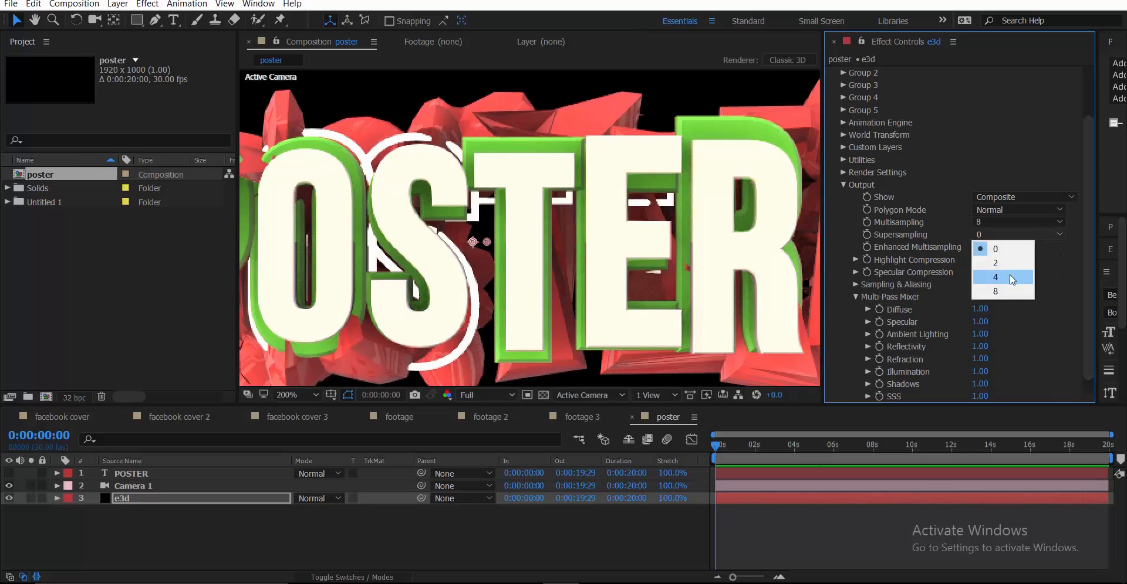
left_click(999, 263)
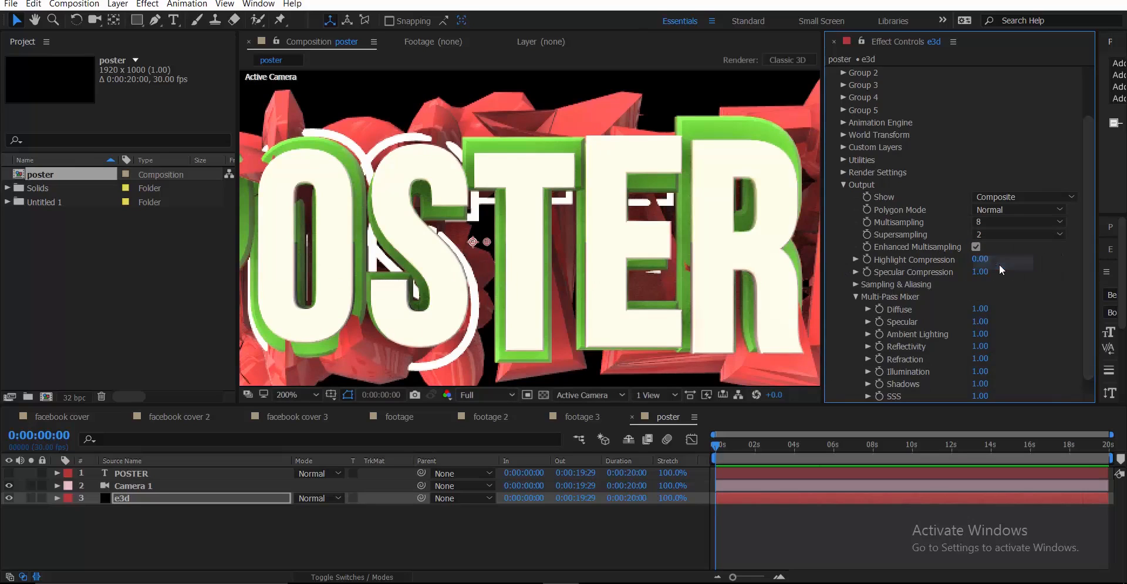
left_click(839, 183)
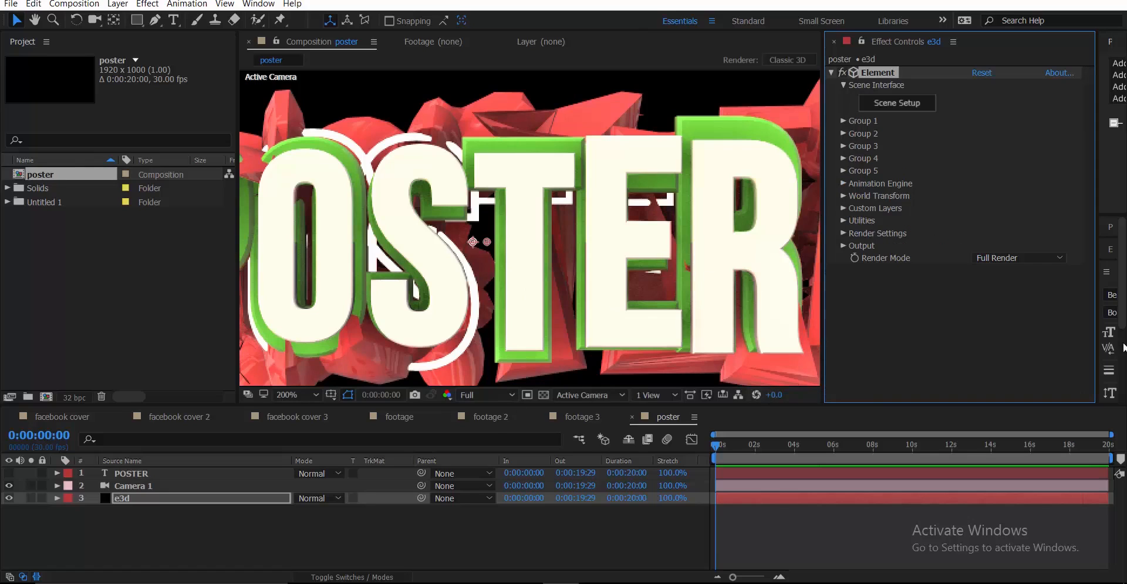
scroll(597, 234, "down", 4)
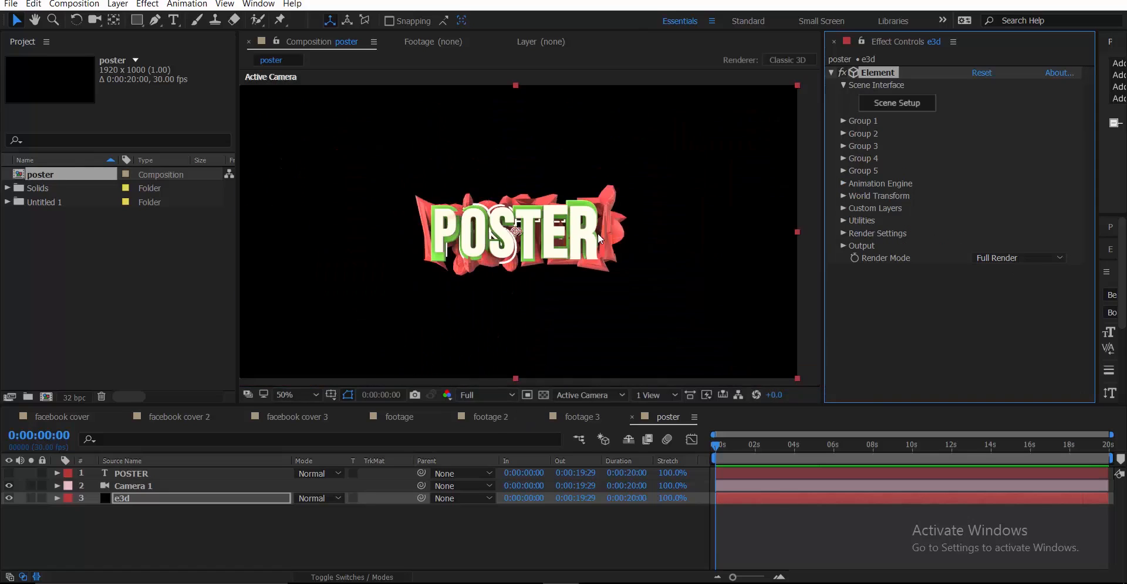
scroll(597, 233, "down", 1)
Orbit Camera 1 so the POSTER text tilts at a slight angle
key("c")
left_click(534, 264)
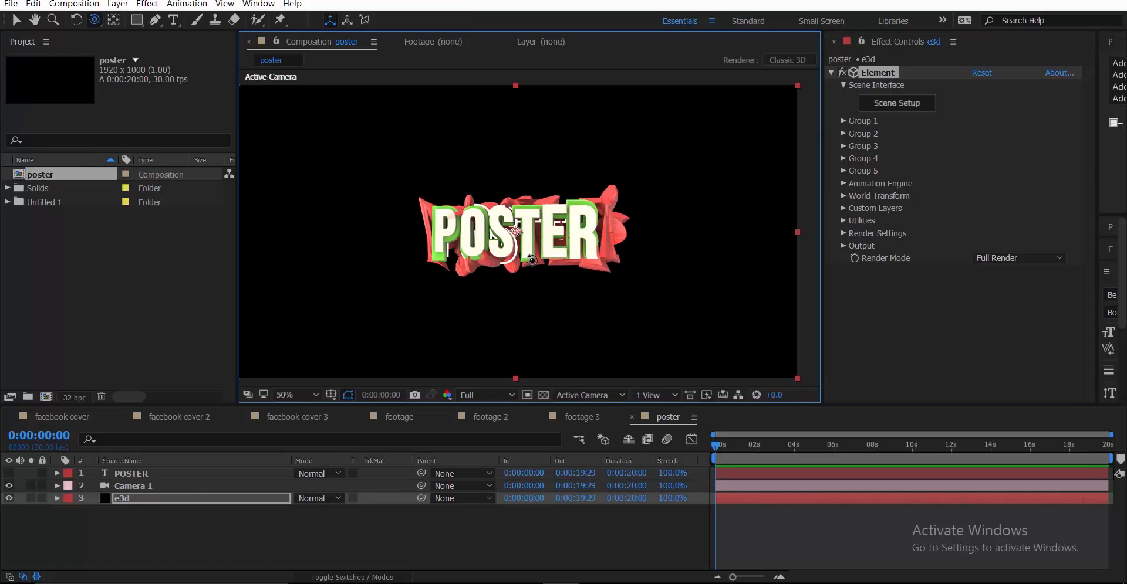
left_click(530, 255)
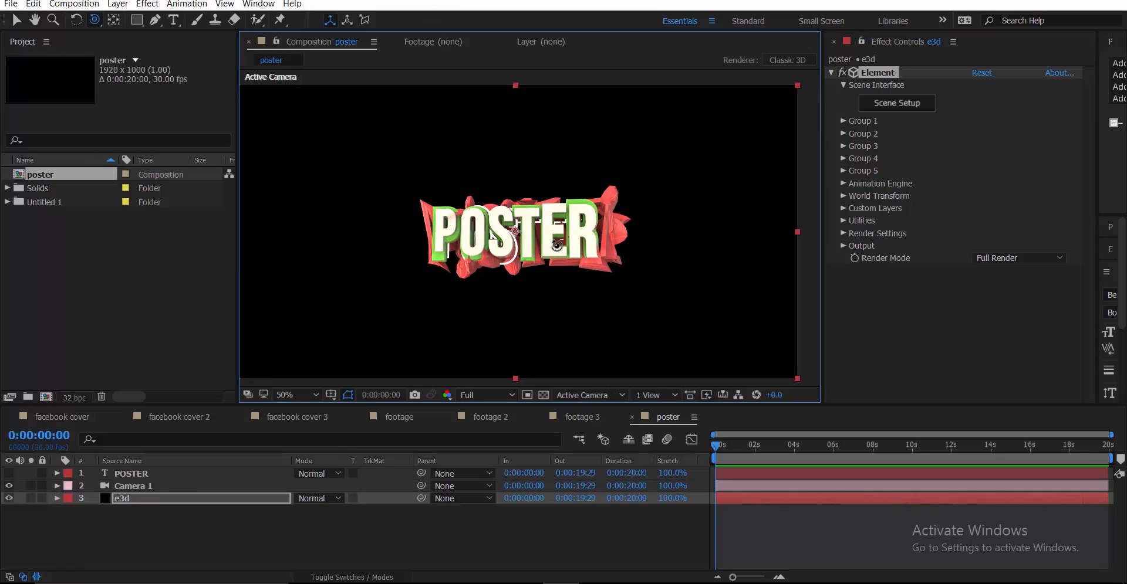
left_click(556, 245)
left_click(547, 247)
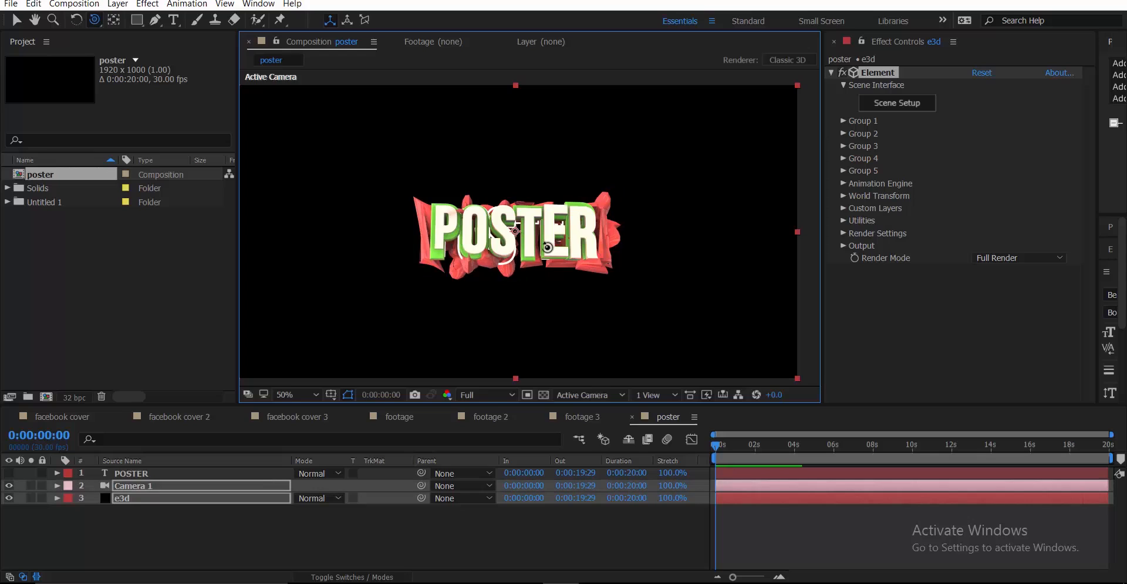
left_click_drag(548, 248, 564, 227)
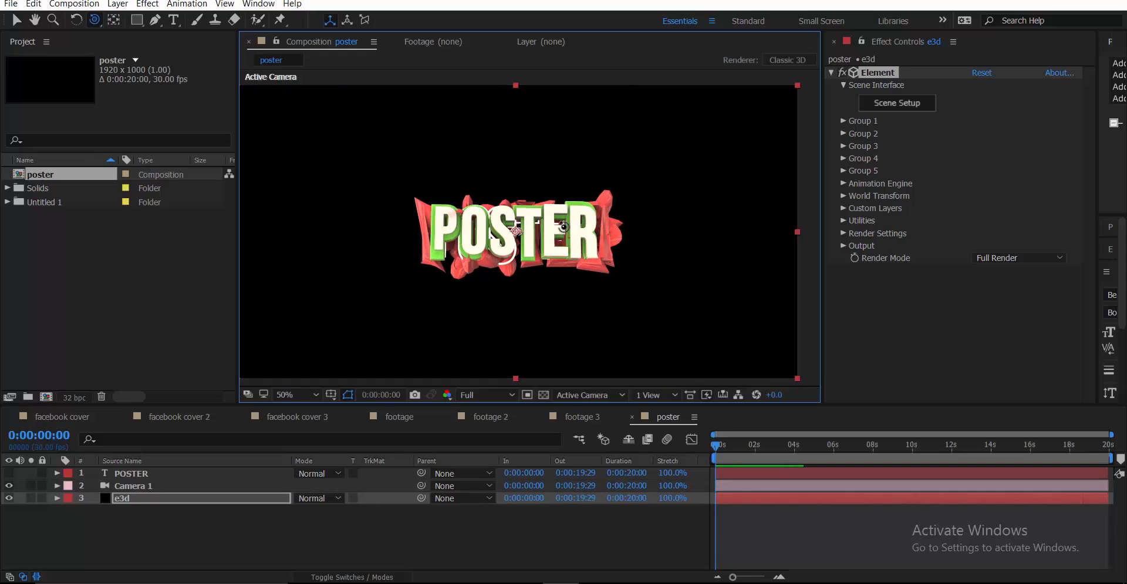
Save the project
scroll(568, 235, "down", 1)
scroll(568, 235, "up", 1)
key("ctrl+s")
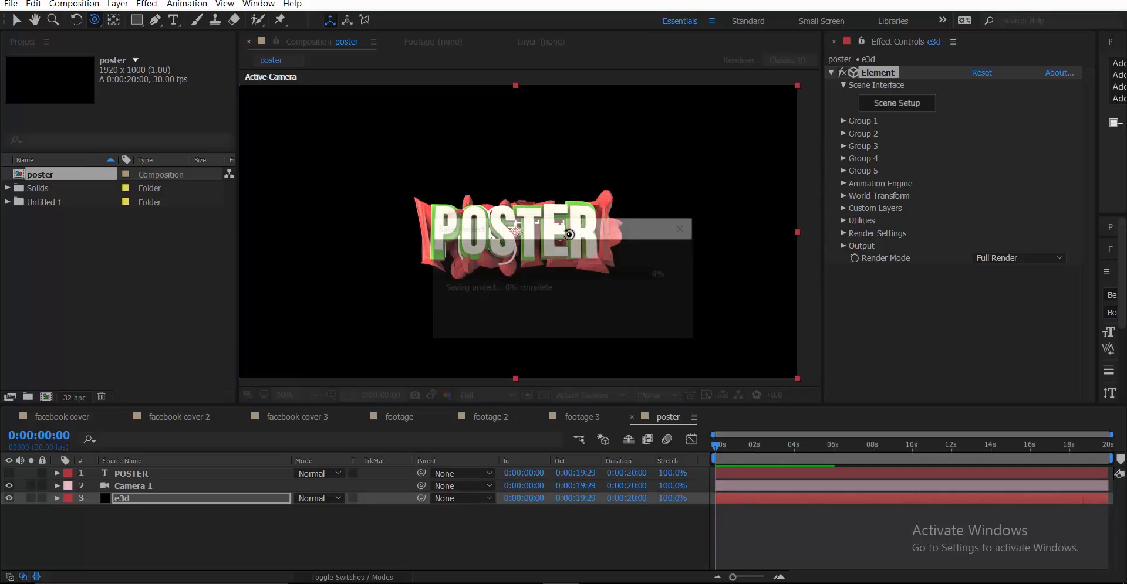
key("ctrl+space")
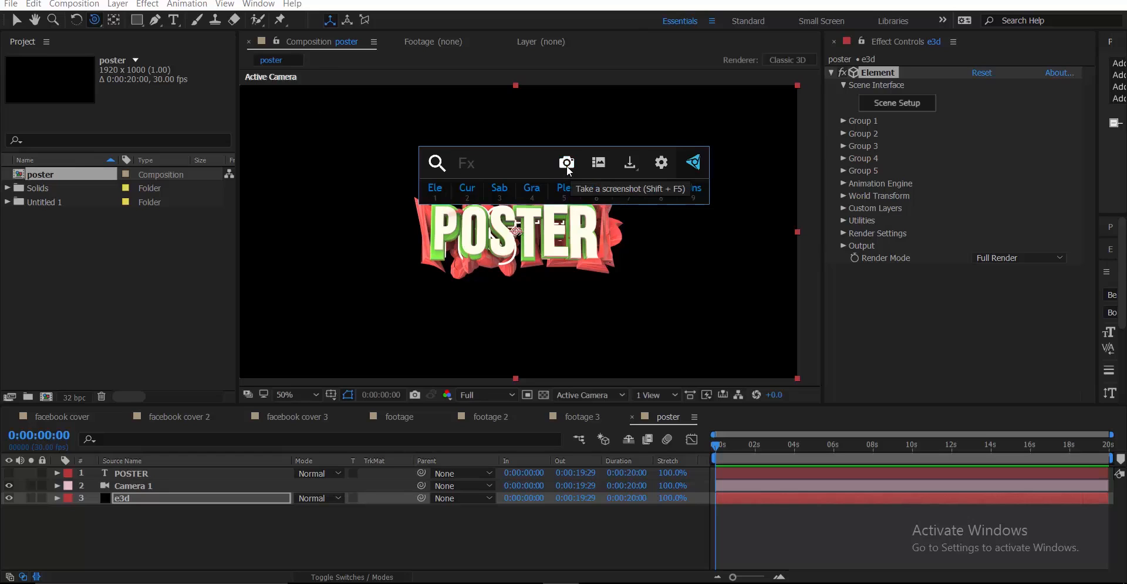
Import the POSTER PNG, rename it 'footage', and build a new composition from it
left_click(94, 305)
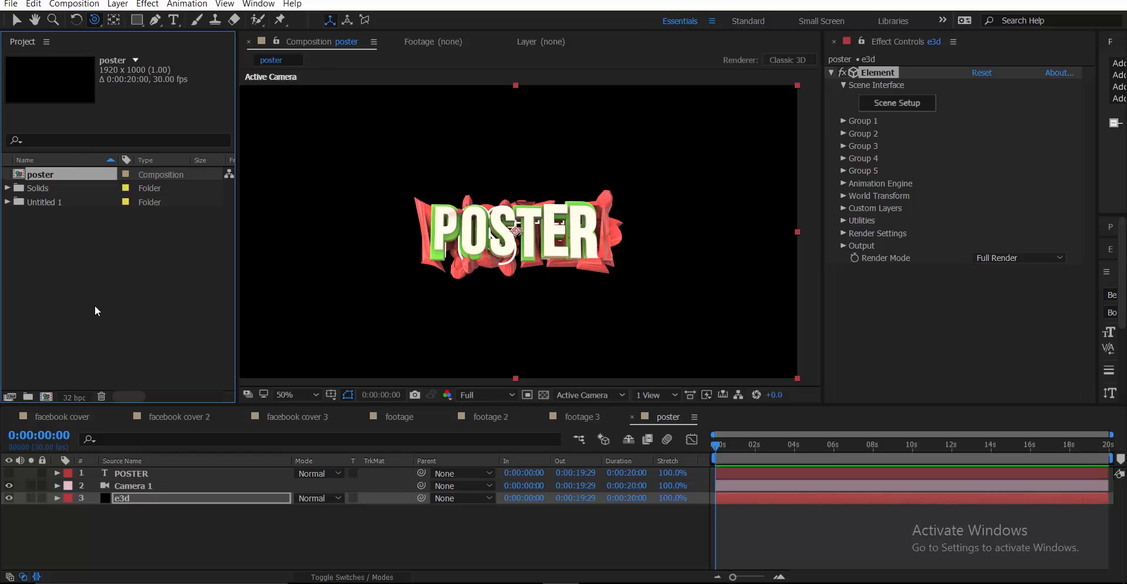
double_click(164, 310)
key("Return")
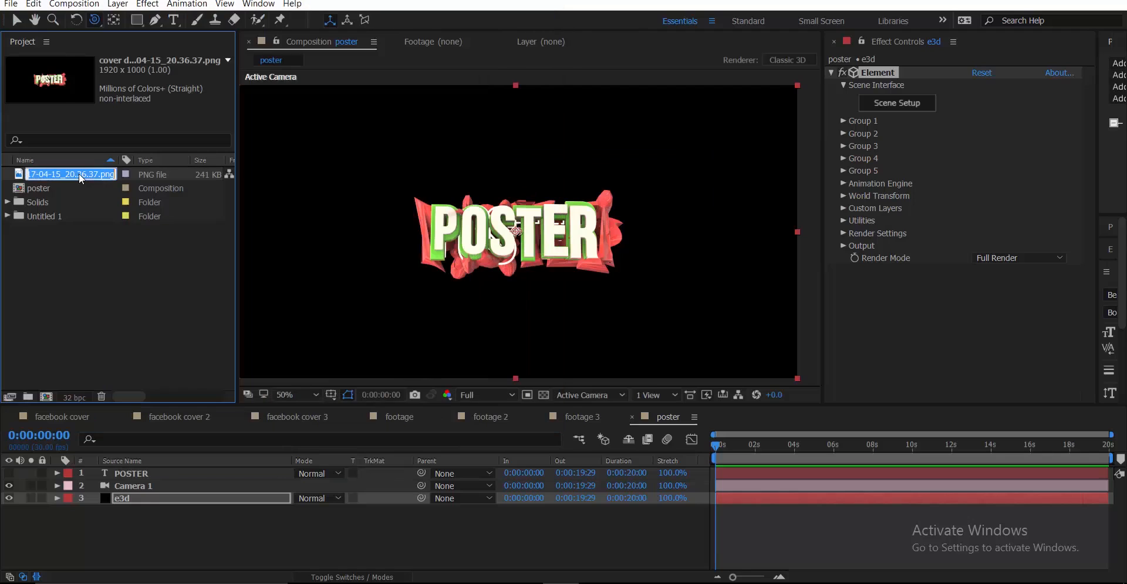
type("footage")
key("Return")
left_click_drag(79, 172, 51, 396)
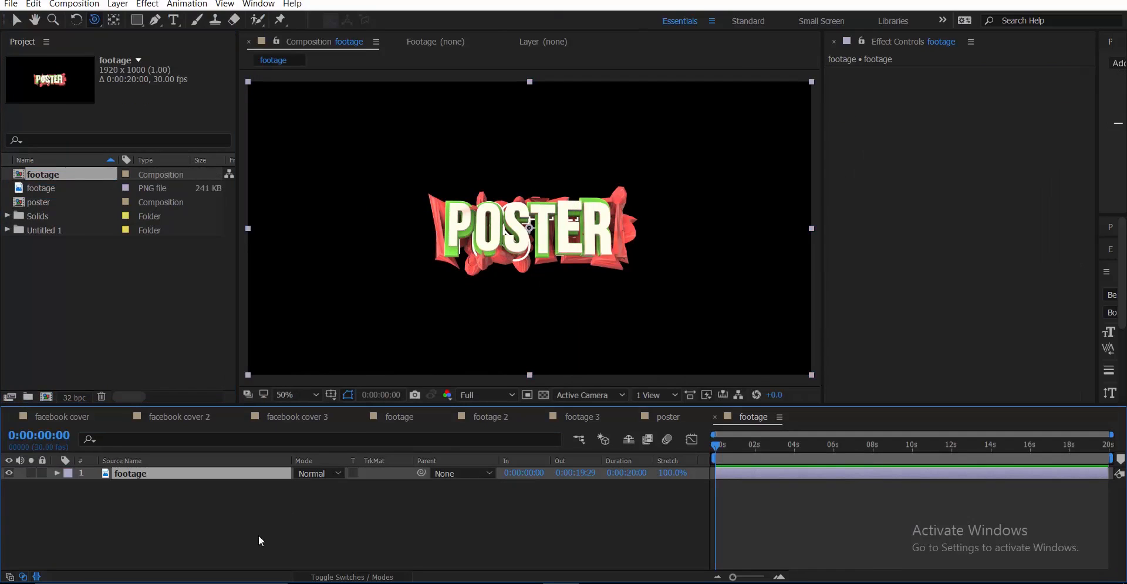
Duplicate the footage layer, name the lower copy 'bg', and scale it to 371%
left_click(146, 475)
key("ctrl+d")
left_click(150, 484)
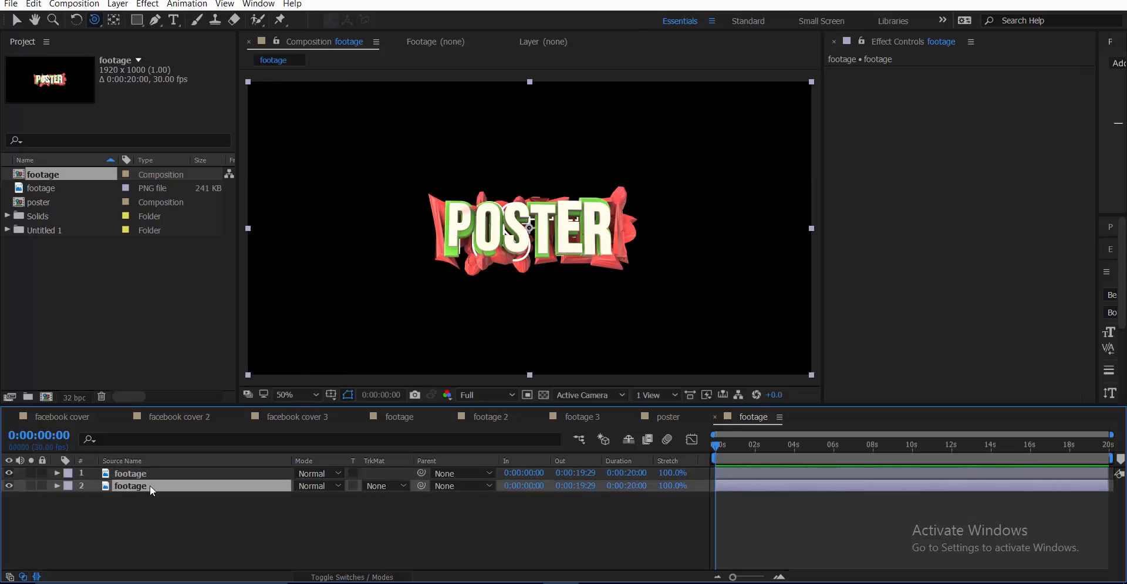
key("Return")
type("bg")
key("Return")
key("s")
left_click_drag(316, 503, 474, 504)
Add Box Blur to bg with radius 23, 2 iterations and Repeat Edge Pixels, then save
key("ctrl+space")
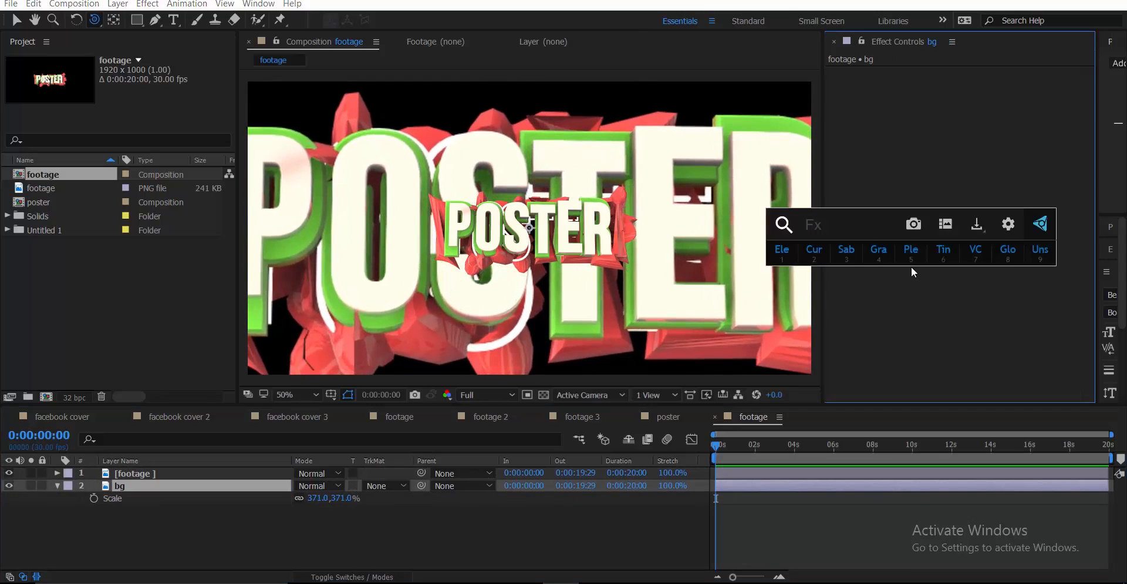
type("b")
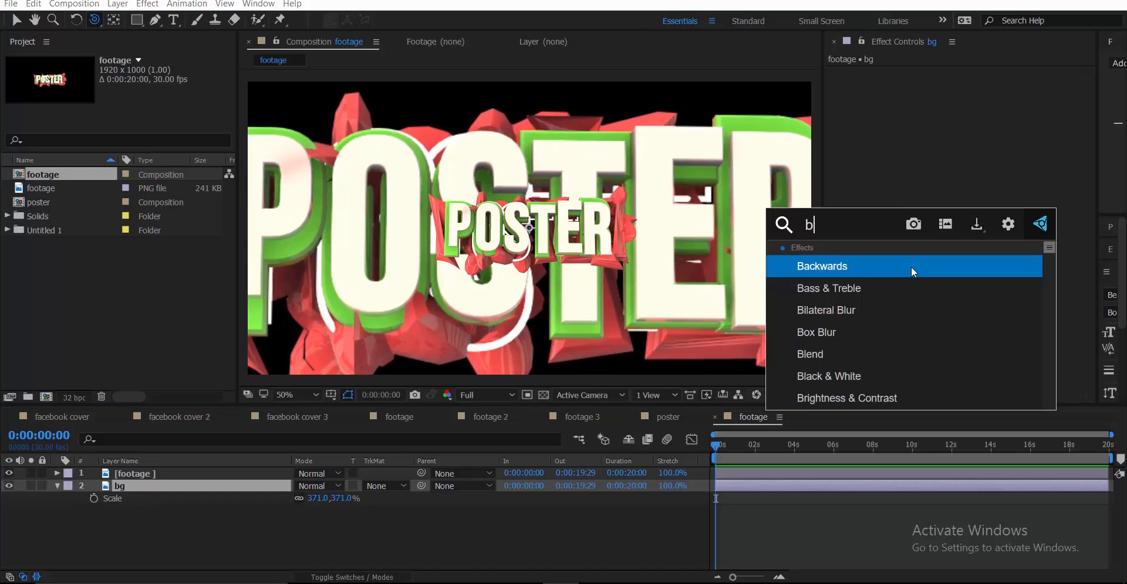
type("ox")
key("Return")
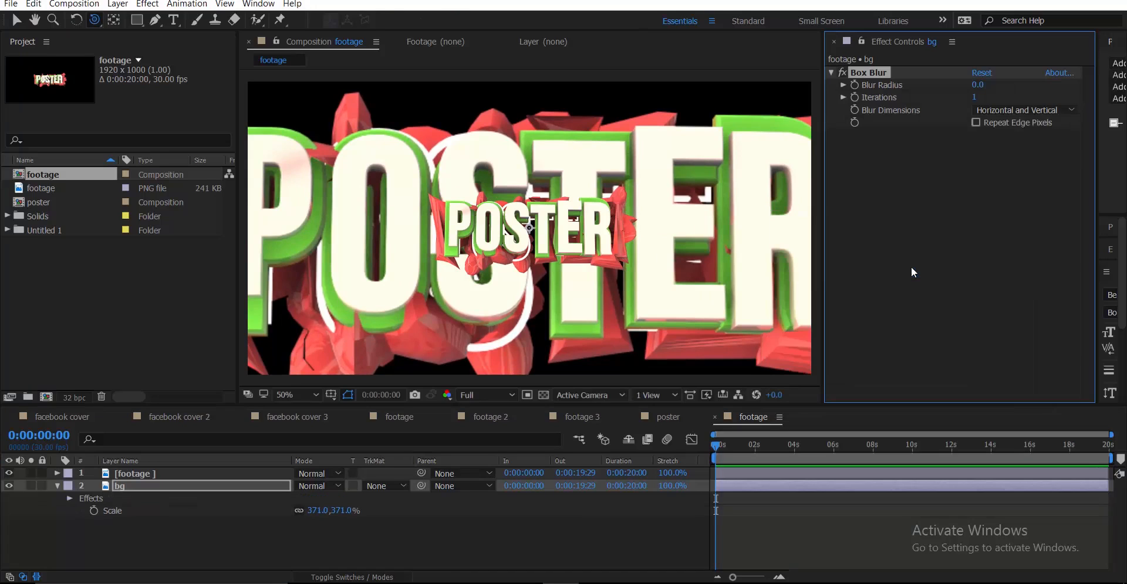
key("v")
left_click(978, 86)
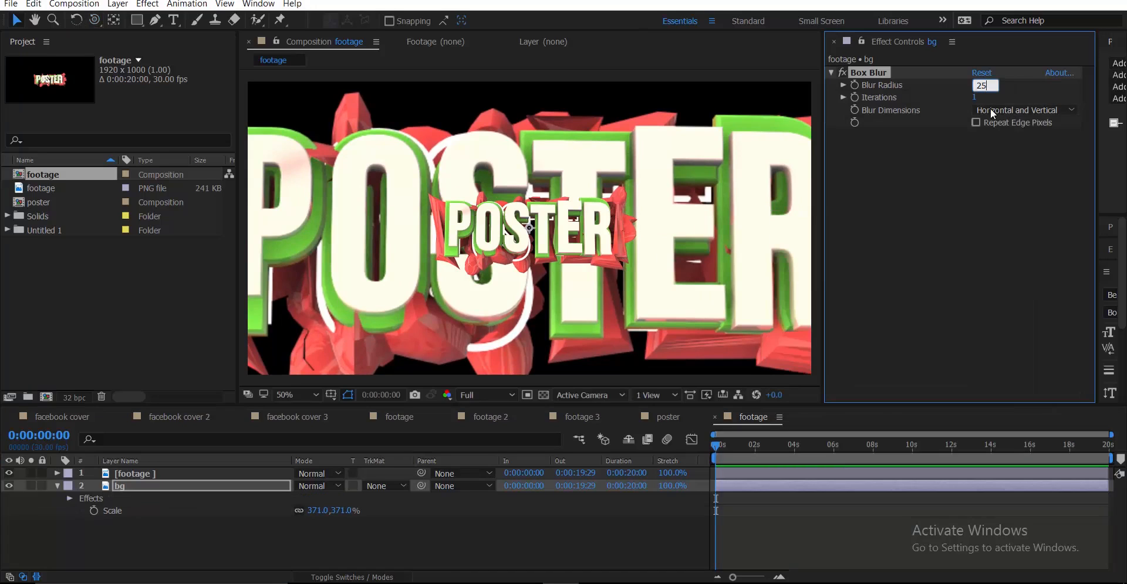
key("Return")
mouse_move(974, 97)
left_mouse_down()
mouse_move(989, 97)
mouse_move(976, 101)
left_mouse_up()
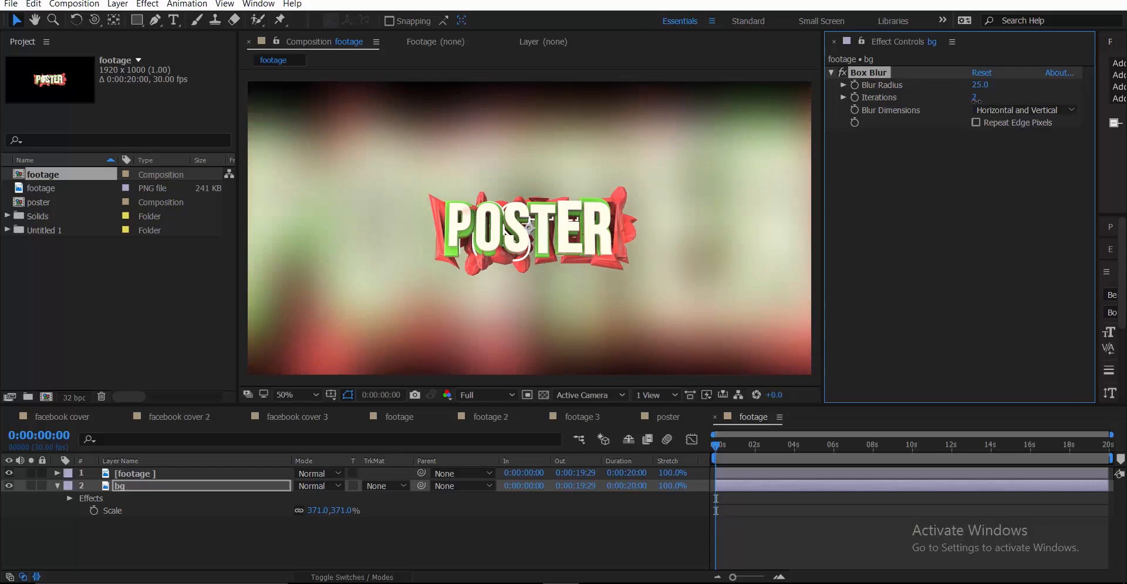
left_click(974, 122)
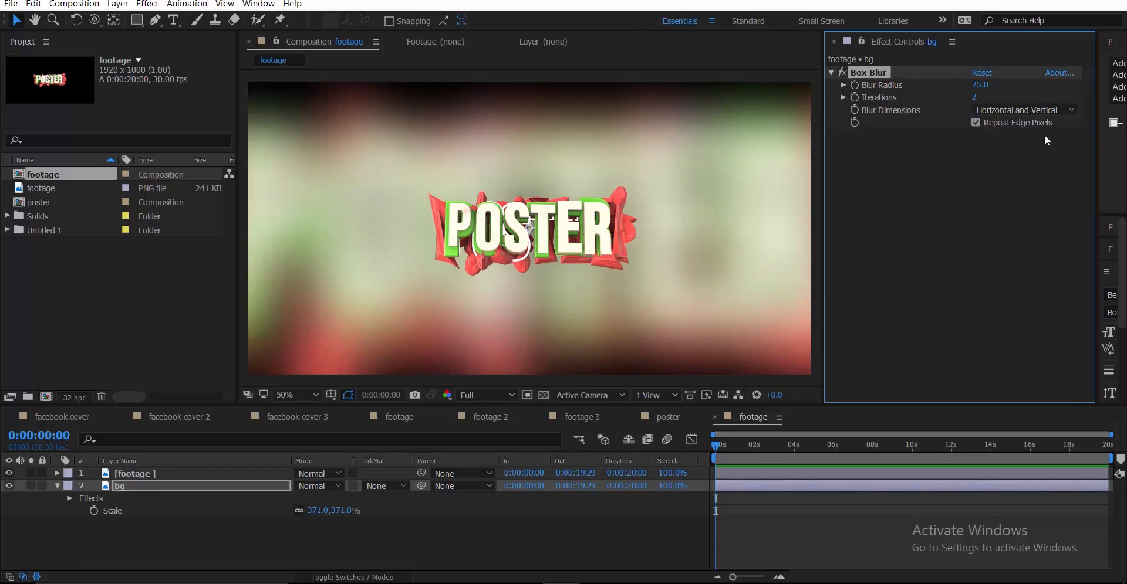
left_click_drag(974, 89, 998, 89)
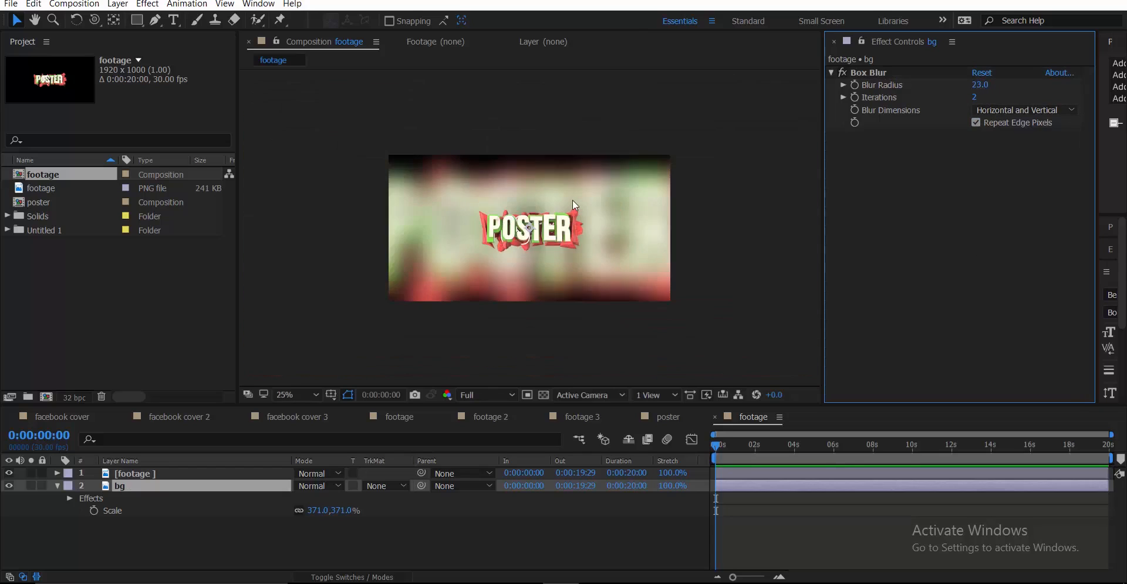
key("ctrl+s")
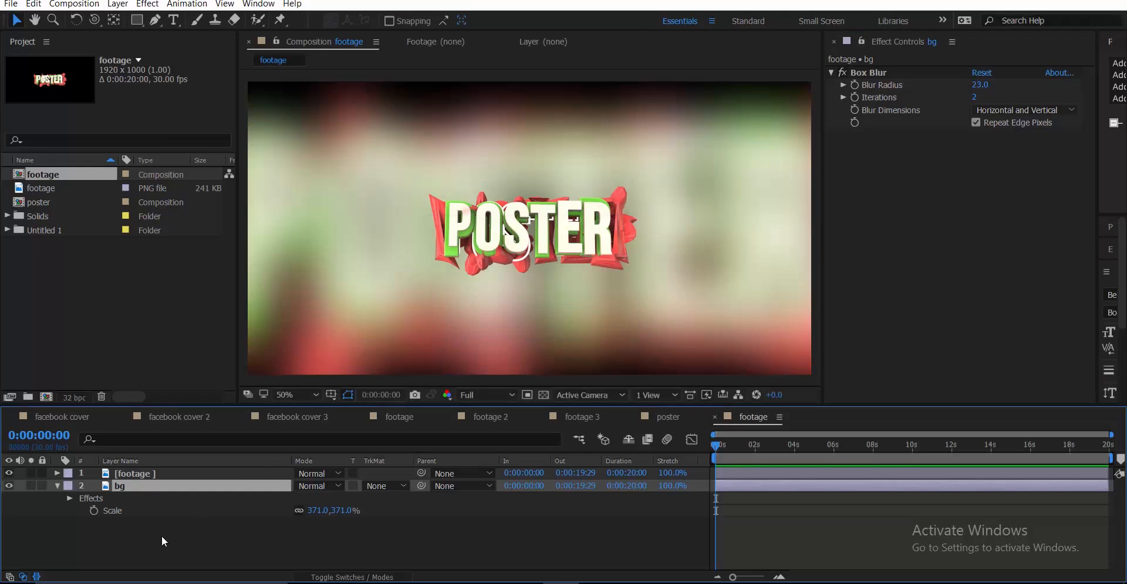
Add a new black solid layer to the footage composition
right_click(161, 537)
mouse_move(282, 416)
left_click(389, 450)
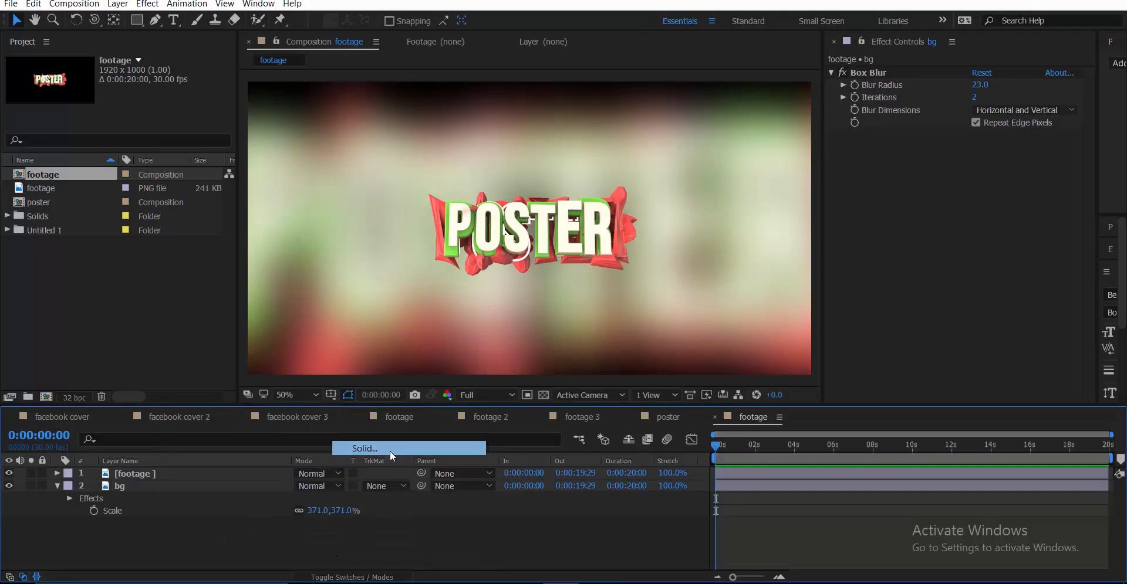
left_click(596, 415)
key("comma")
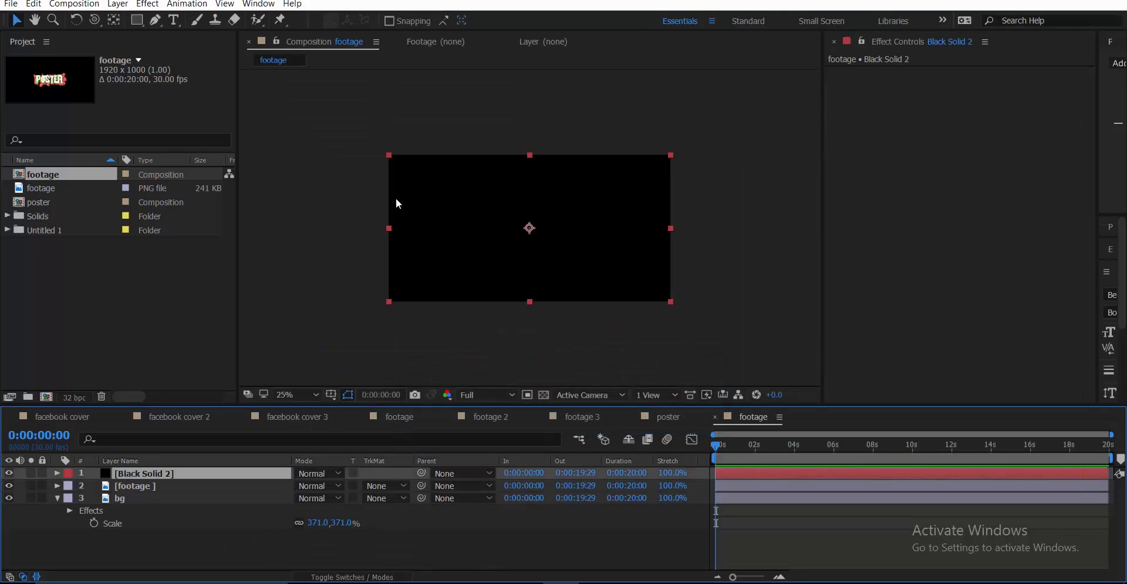
Draw a rectangular mask across the solid's middle and invert it to leave top and bottom bars
left_click(137, 21)
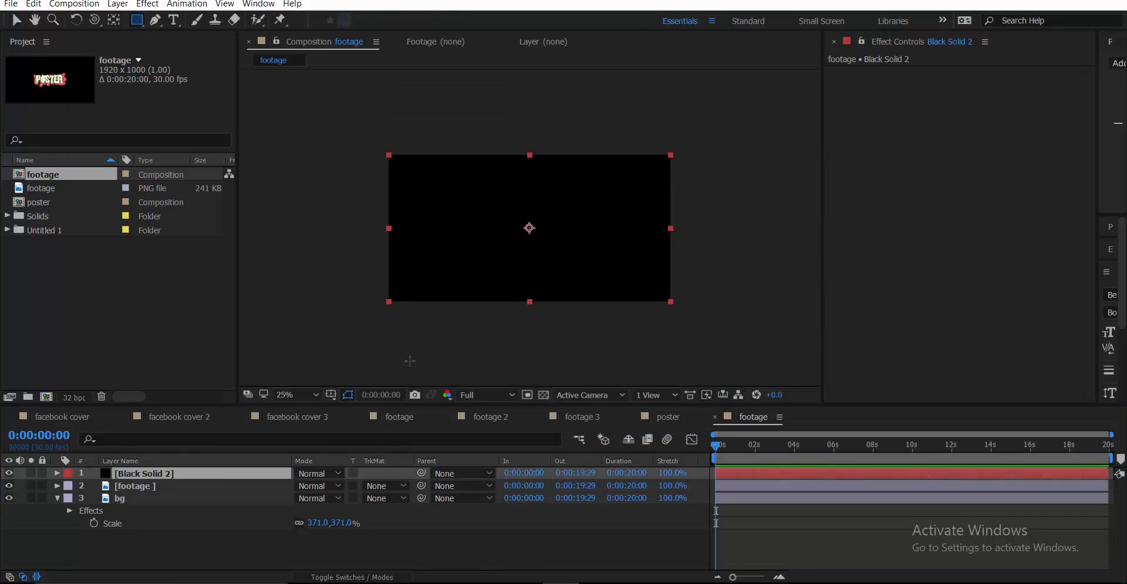
left_click(332, 396)
left_click(344, 408)
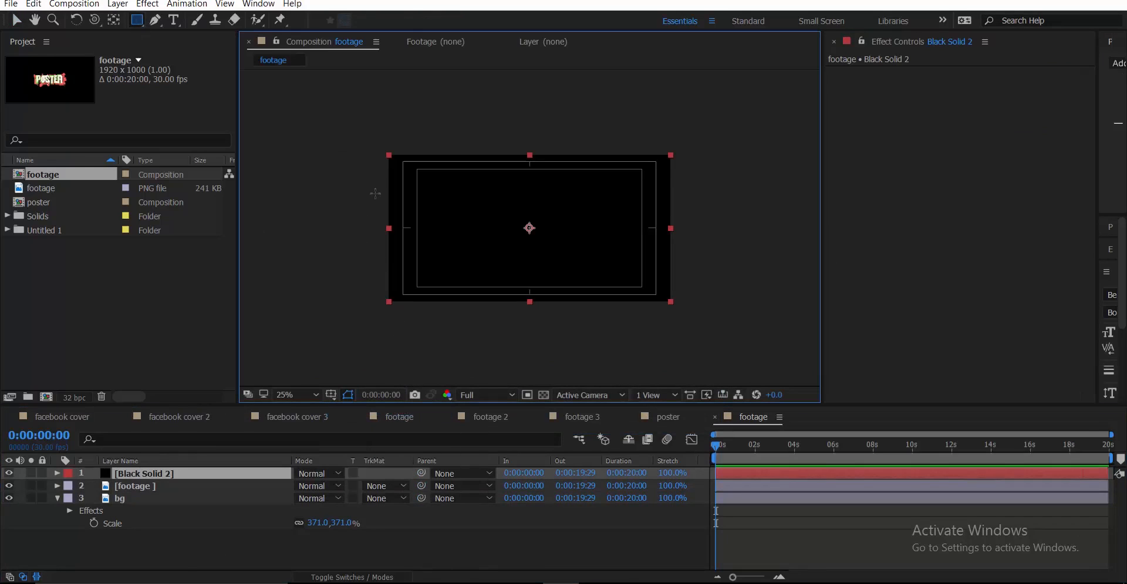
left_click_drag(376, 174, 677, 283)
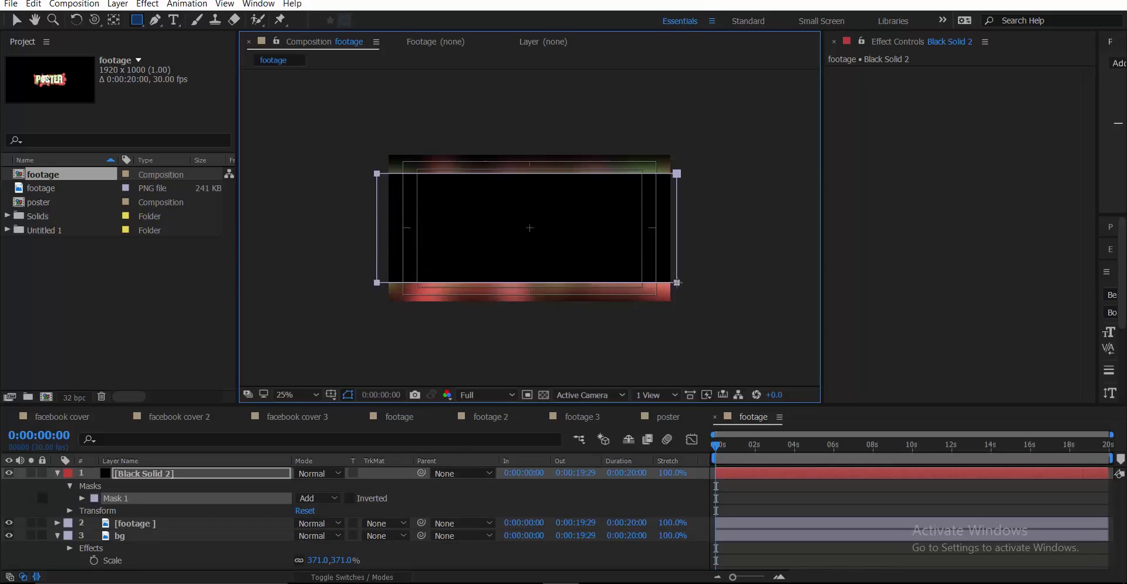
left_click(350, 506)
left_click(351, 498)
scroll(589, 287, "up", 2)
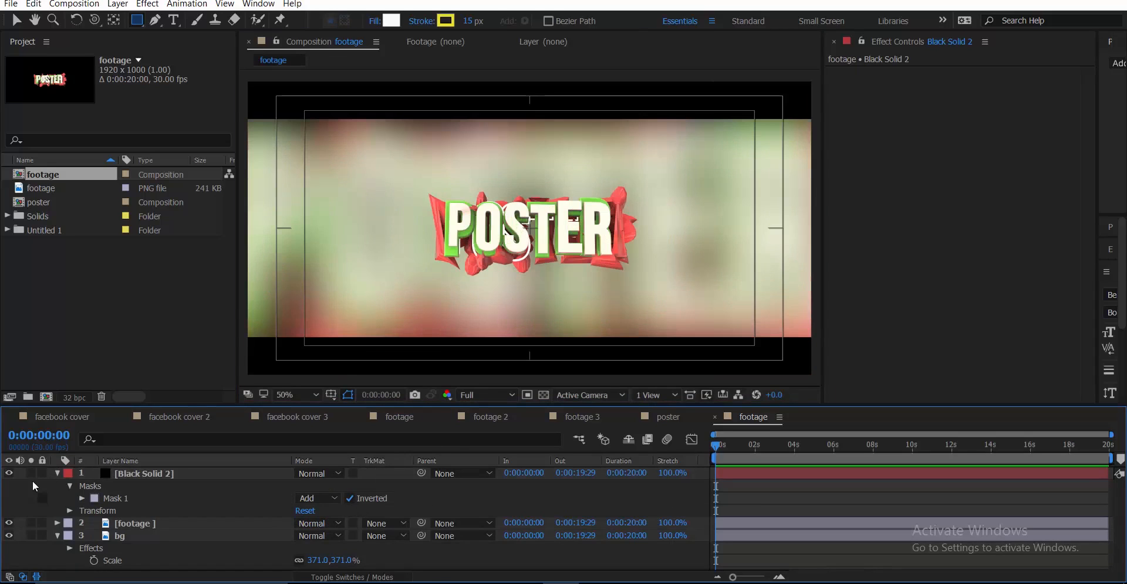
left_click(55, 473)
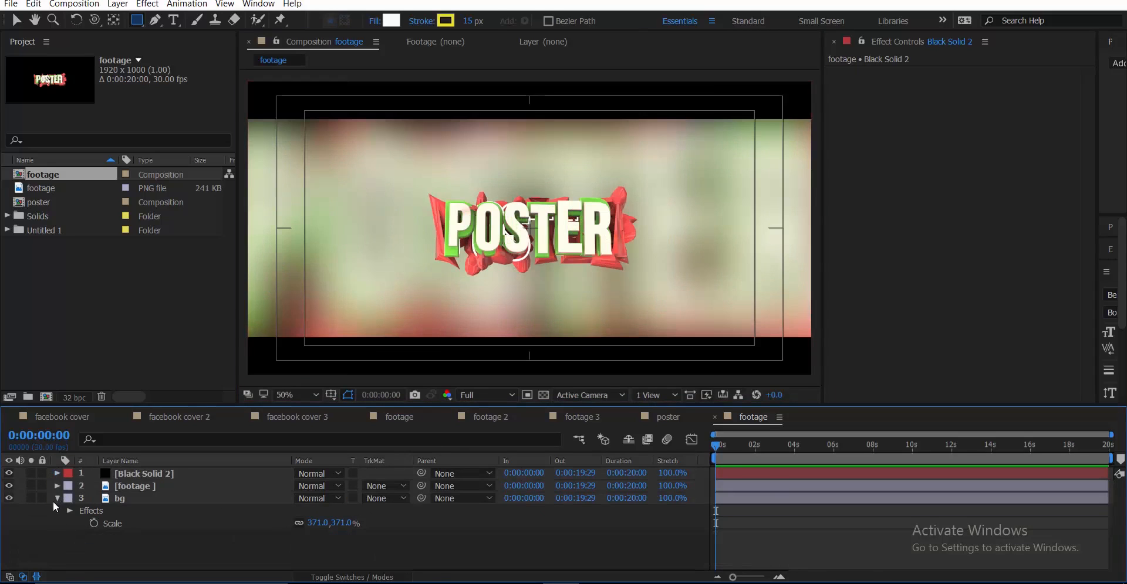
Rename the upper footage layer to 'main'
left_click(56, 498)
left_click(171, 485)
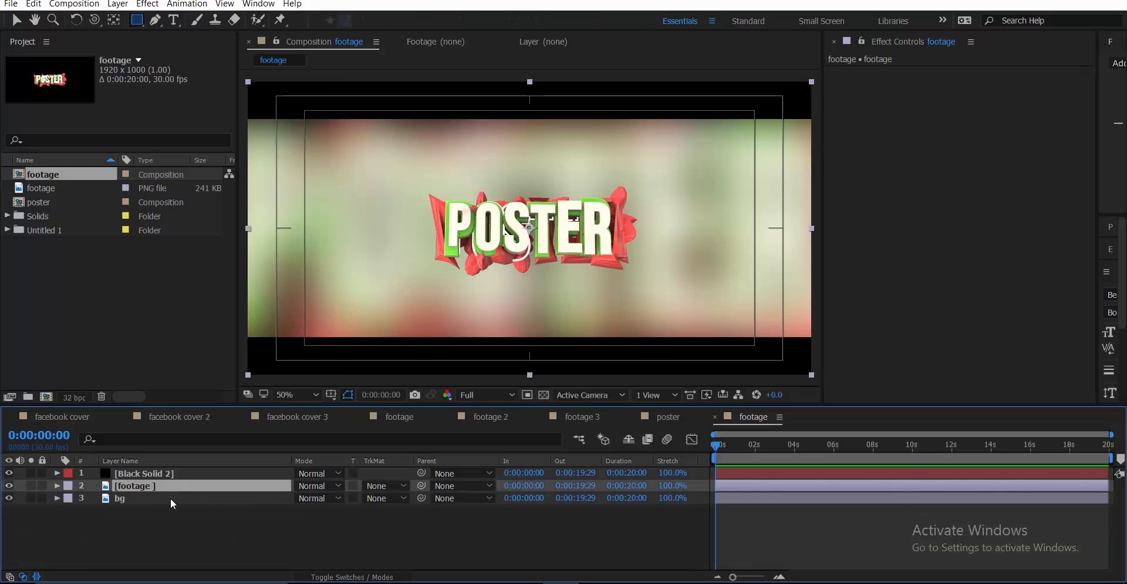
left_click(170, 498)
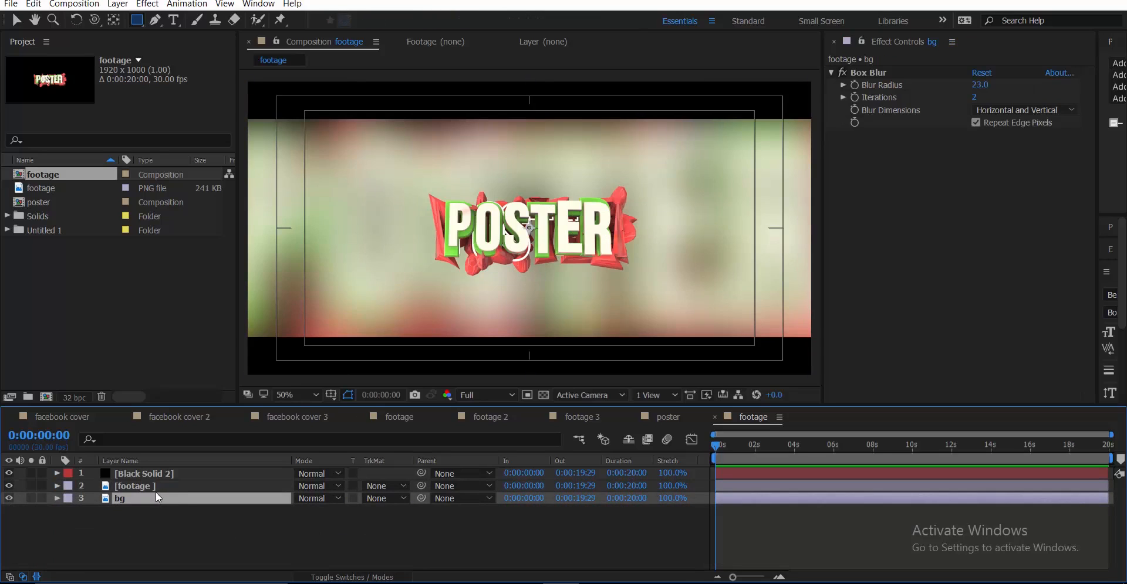
left_click(156, 490)
key("Return")
type("main")
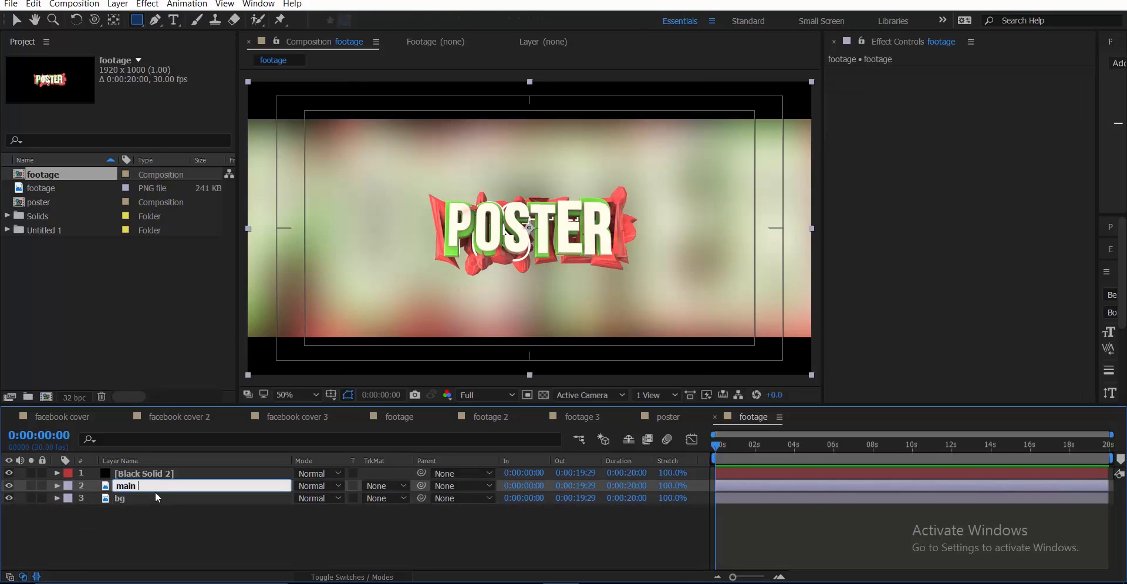
key("Return")
Nudge the main layer up two steps and hide the title/action safe guides
key("Up")
key("Up")
key("Up")
key("Up")
key("Up")
key("Up")
key("Up")
key("Up")
key("Up")
key("Up")
key("Up")
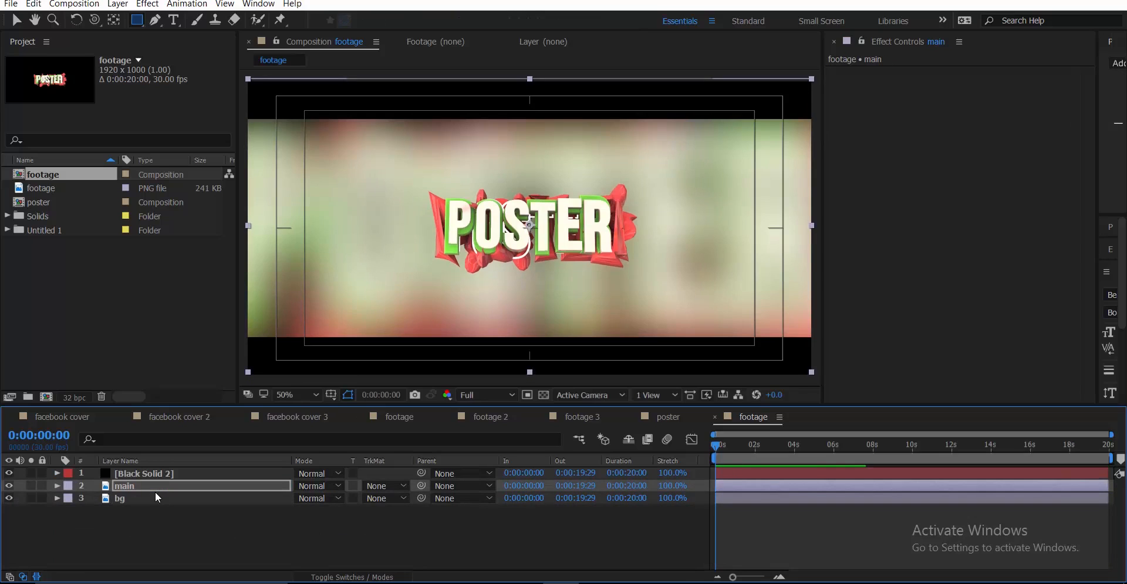
key("Up")
key("Up")
key("Up")
key("Up")
key("Up")
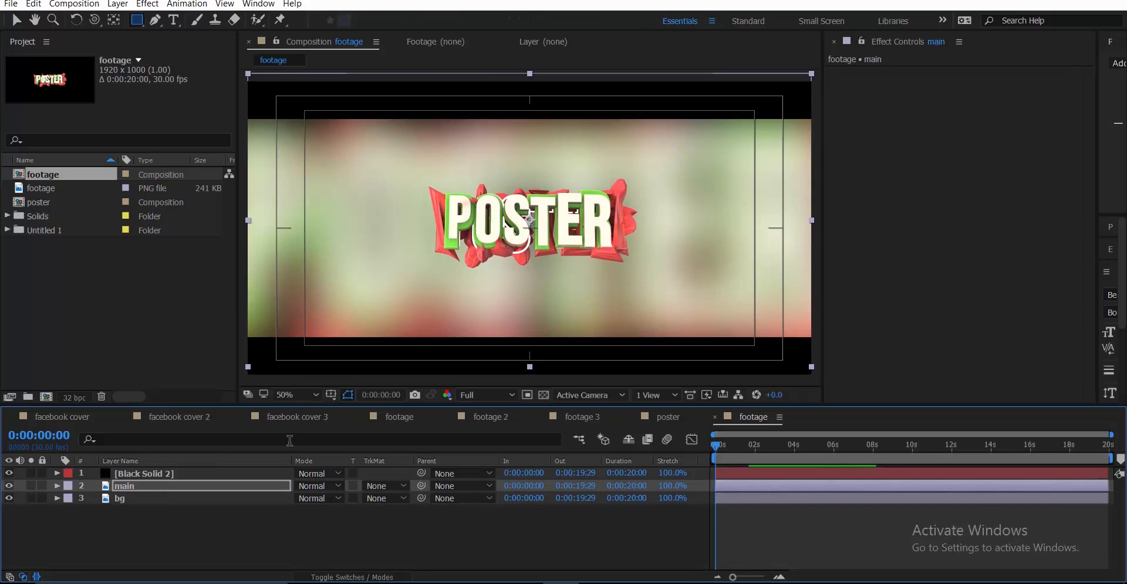
left_click(331, 395)
left_click(351, 410)
Add a new adjustment layer and apply the Tint effect to it
right_click(215, 545)
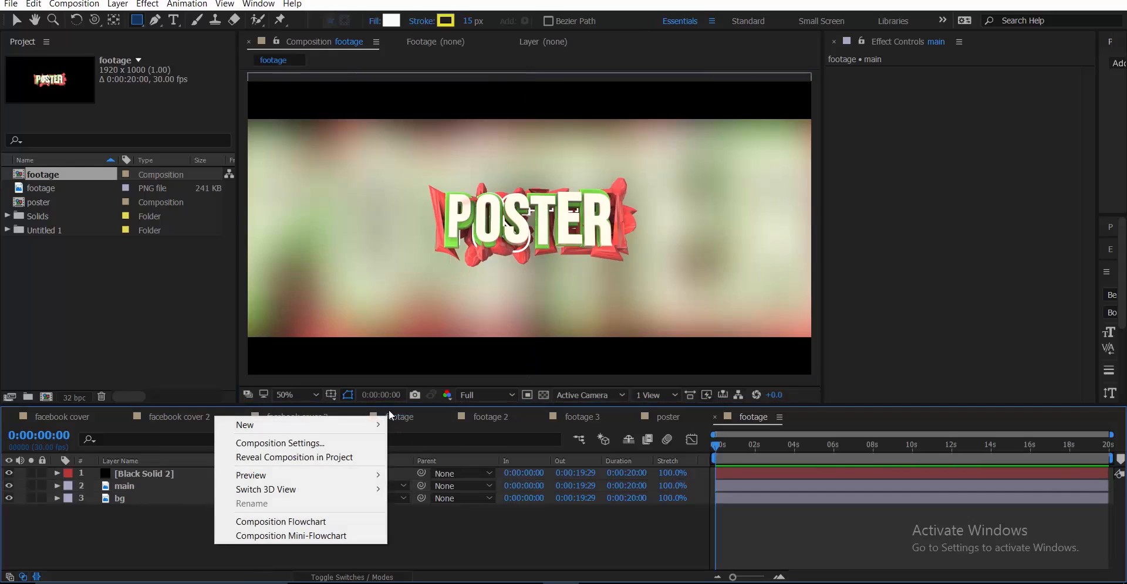
mouse_move(317, 425)
left_click(482, 531)
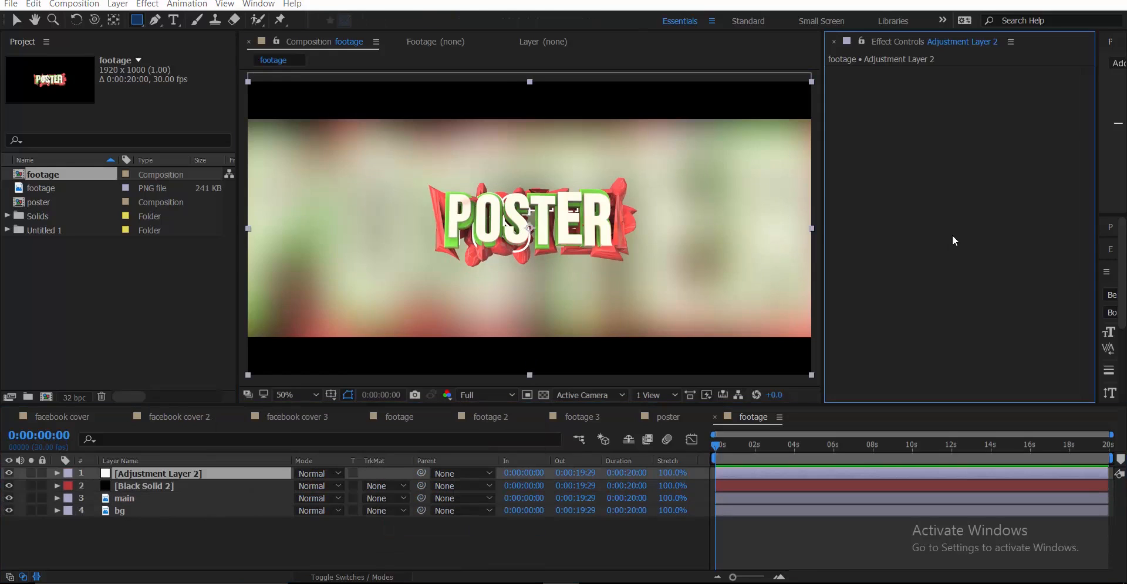
key("ctrl+space")
type("tint")
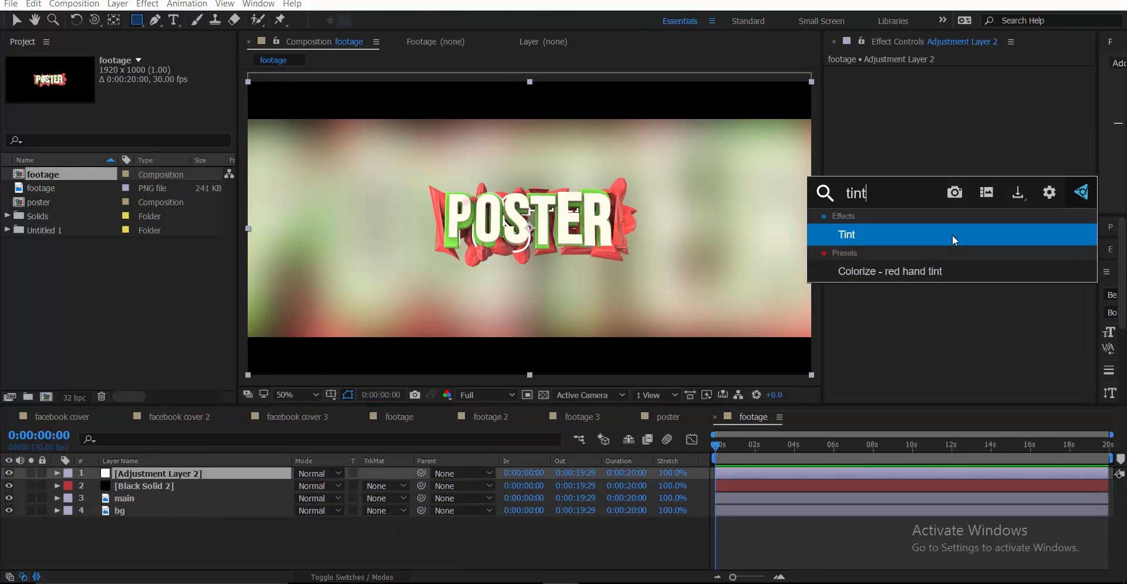
key("Return")
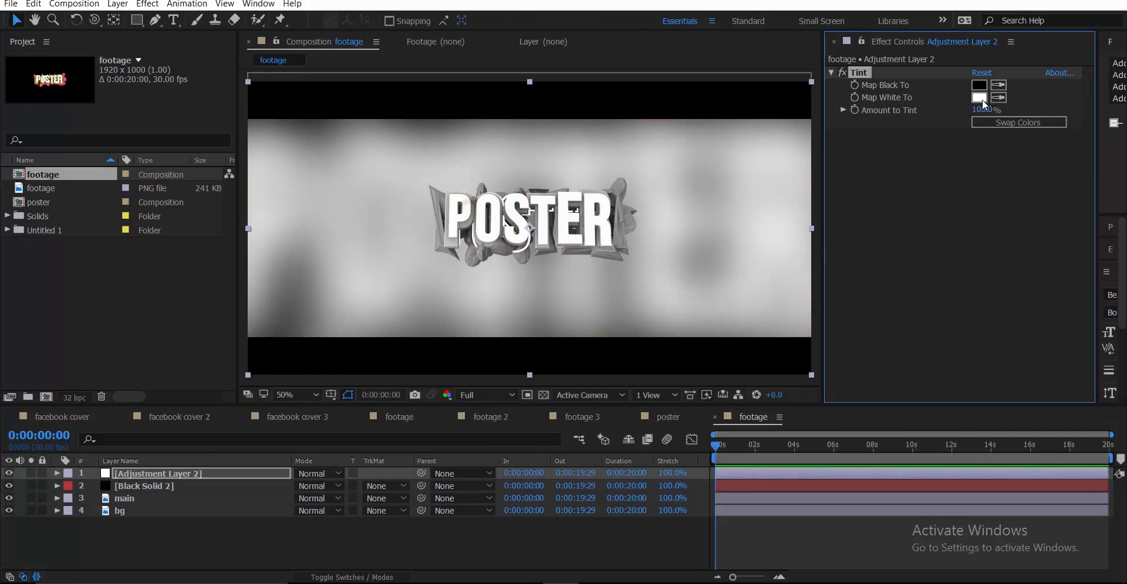
Map white to pink and black to yellow, place the layer below the black solid, and set Amount to 38%
left_click(979, 97)
left_click(983, 264)
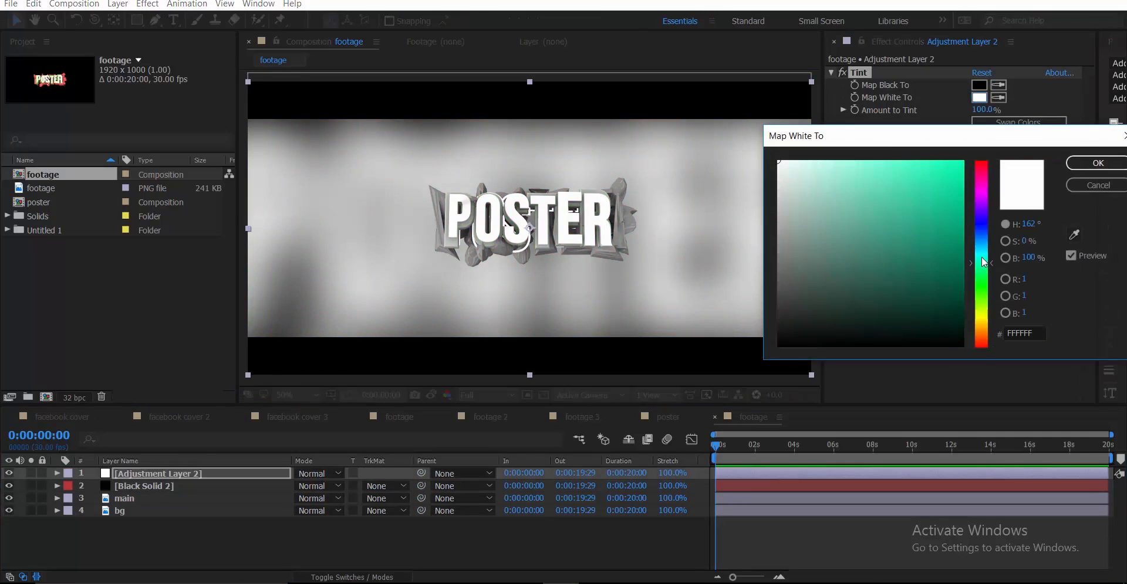
mouse_move(905, 207)
left_mouse_down()
mouse_move(905, 192)
mouse_move(884, 199)
left_mouse_up()
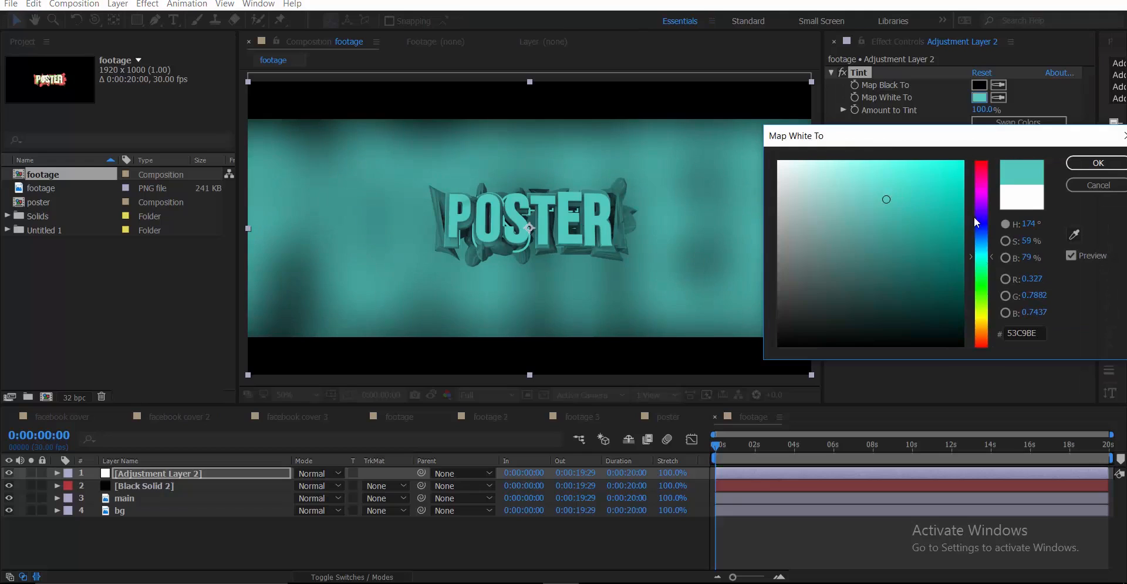
left_click_drag(976, 222, 978, 189)
left_click(1098, 162)
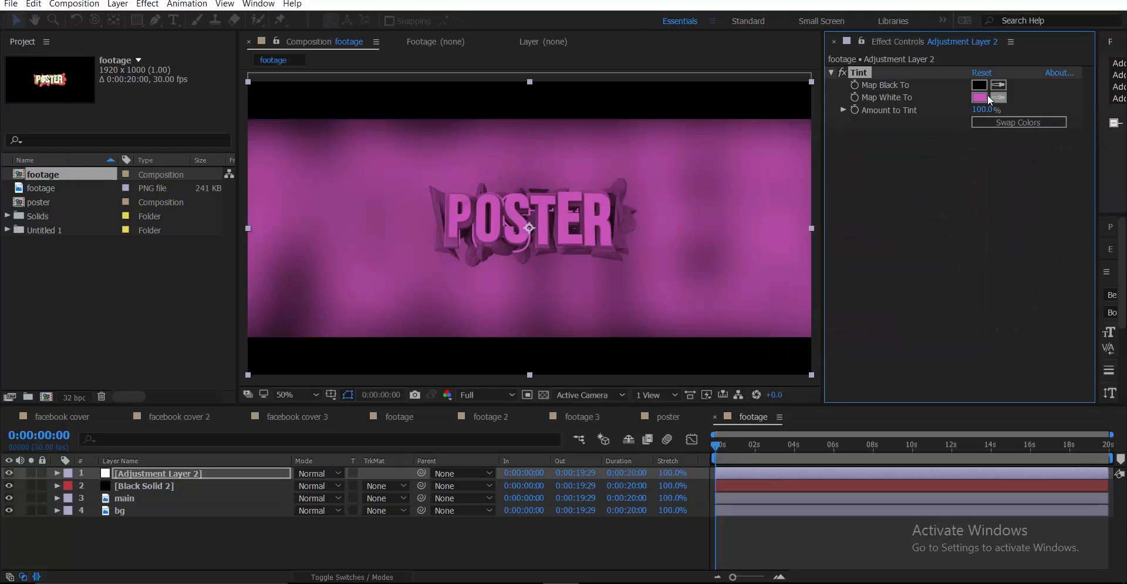
left_click(979, 85)
left_click(983, 317)
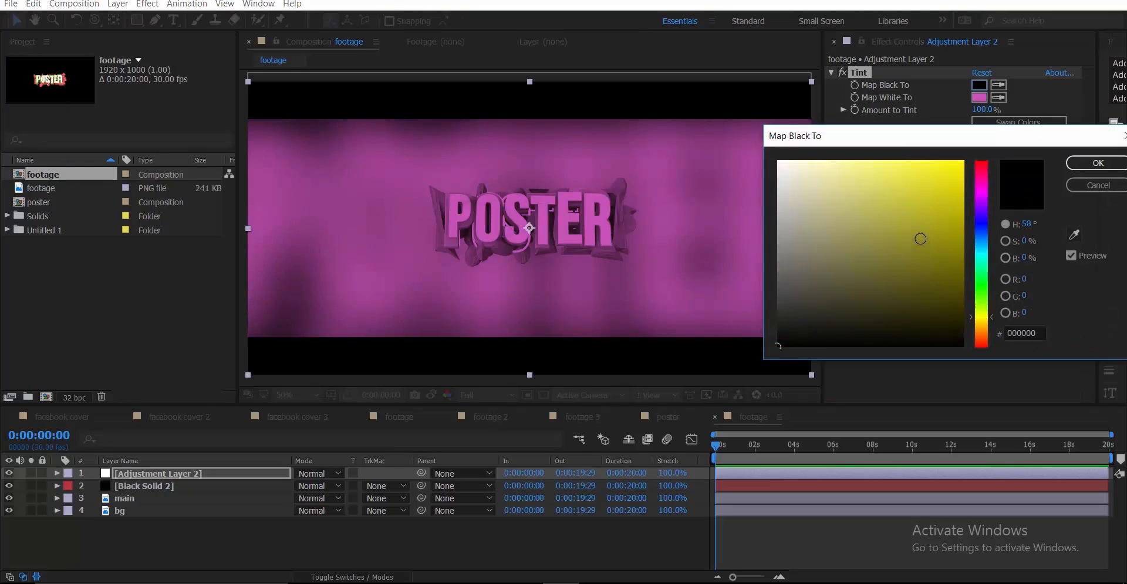
left_click_drag(920, 239, 939, 190)
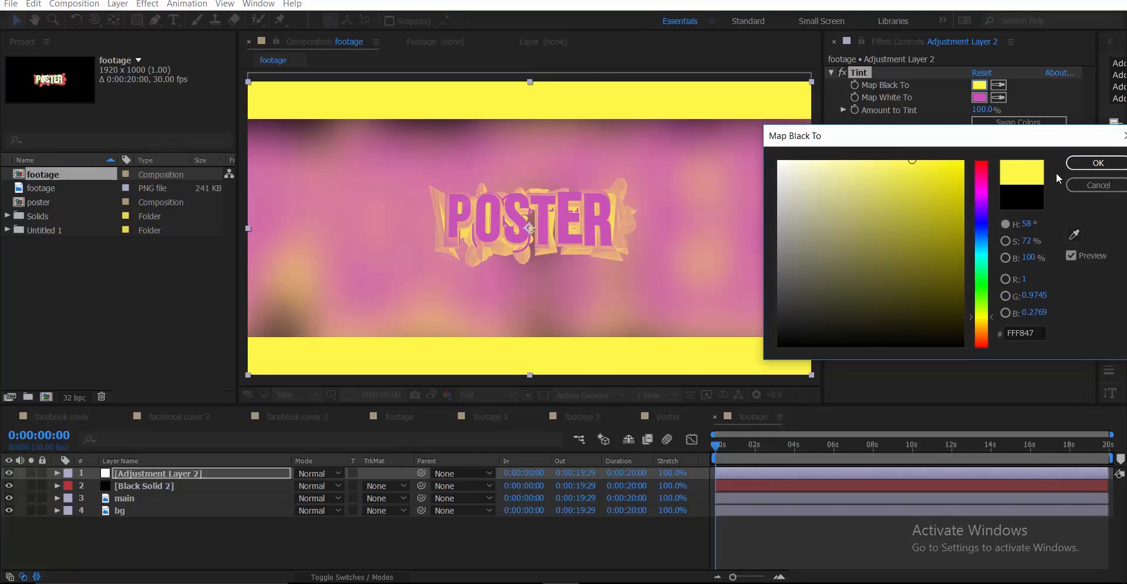
left_click(1097, 163)
left_click_drag(161, 474, 171, 487)
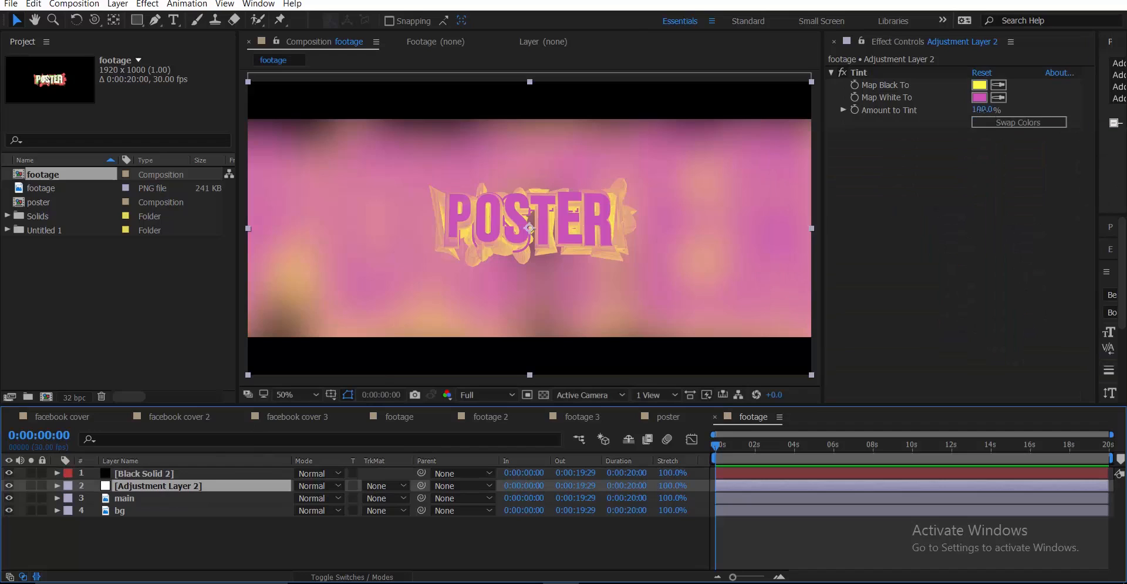
left_click_drag(978, 109, 955, 122)
Change Tint to map white to red and black to light green 6BFF6E, with Amount at 2%
left_click(979, 98)
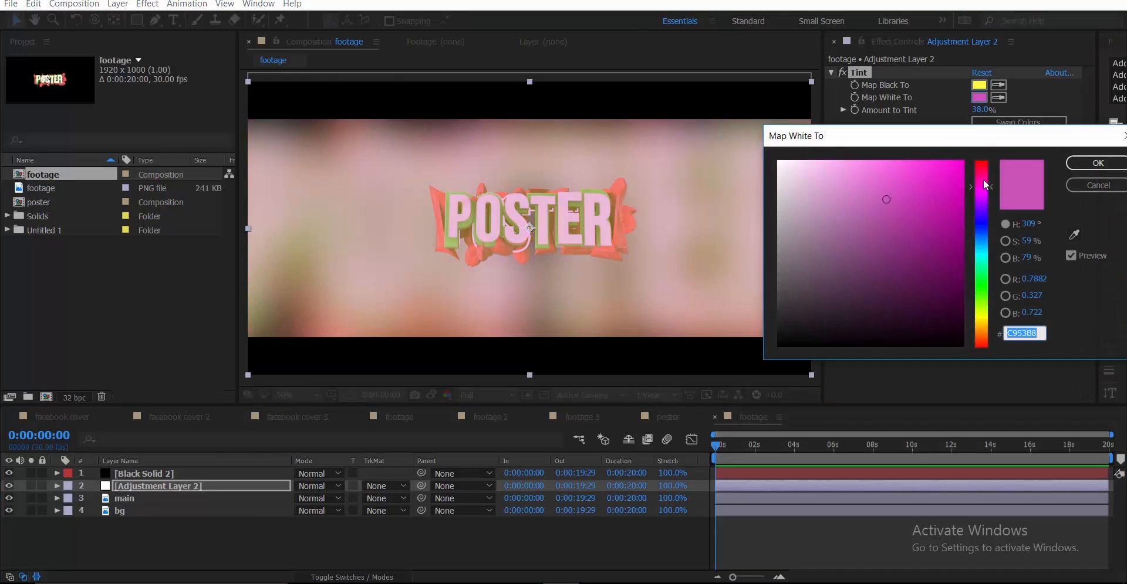
left_click_drag(985, 186, 988, 147)
left_click(1096, 163)
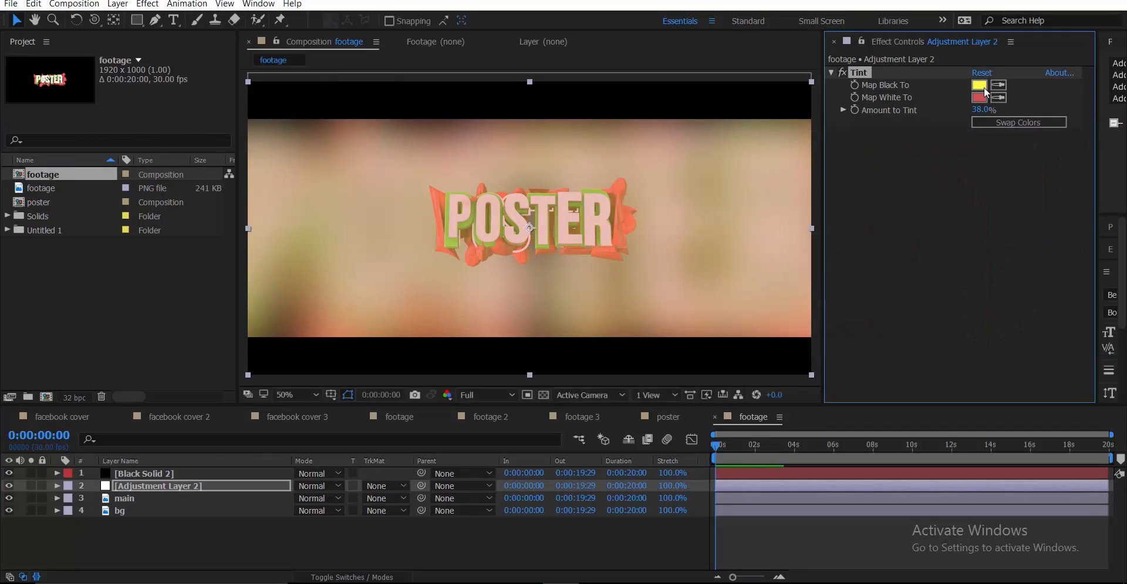
left_click(978, 85)
mouse_move(984, 276)
left_mouse_down()
mouse_move(983, 306)
mouse_move(985, 290)
left_mouse_up()
left_click(885, 161)
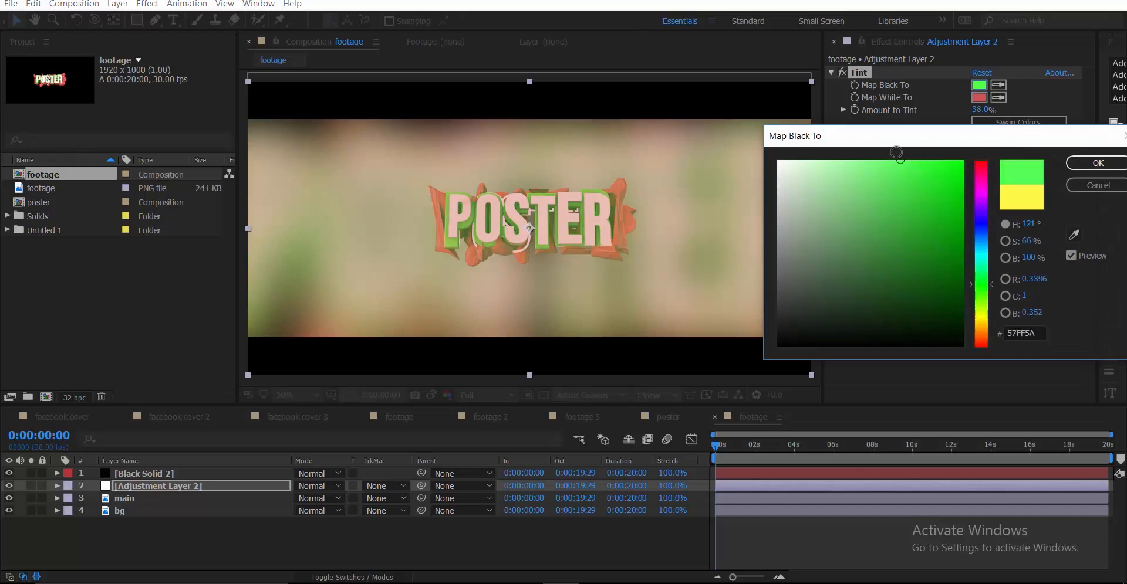
left_click(1097, 165)
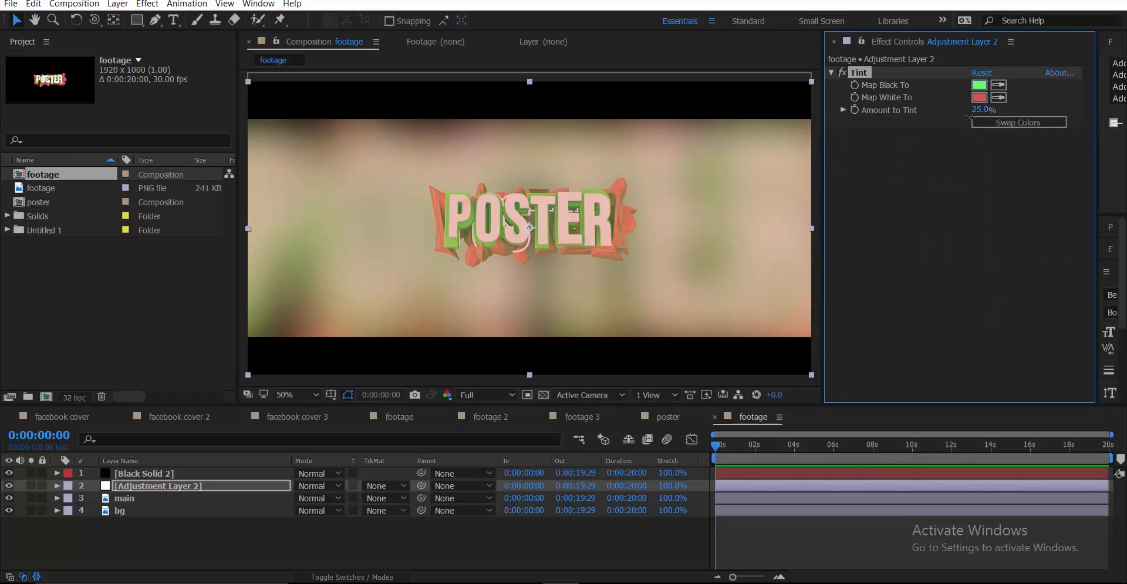
left_click_drag(969, 118, 956, 119)
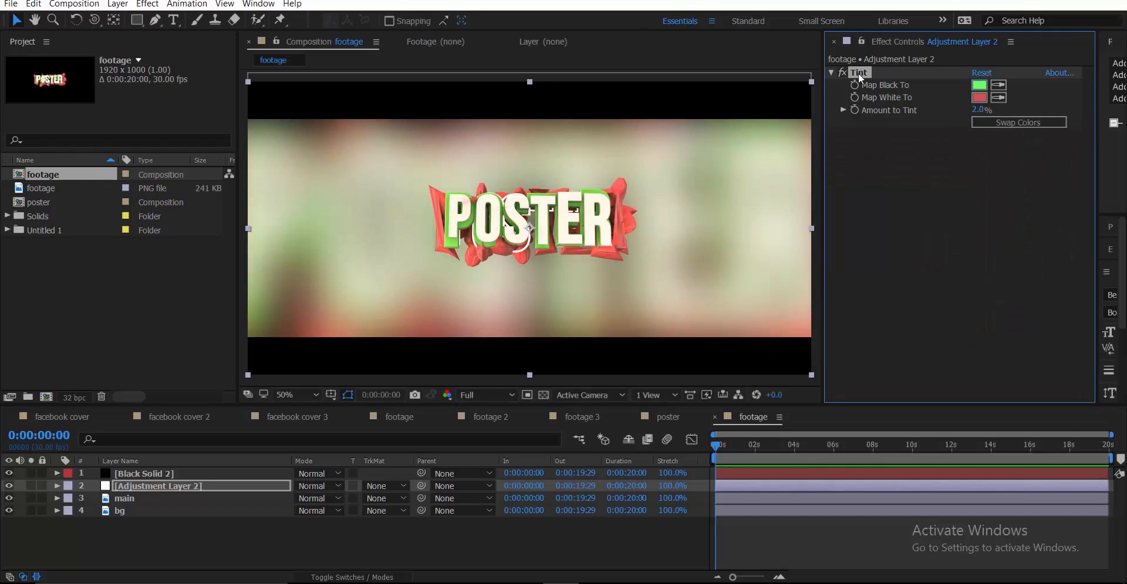
Replace Tint with Curves and shape a gentle S-curve on the RGB channel
key("Delete")
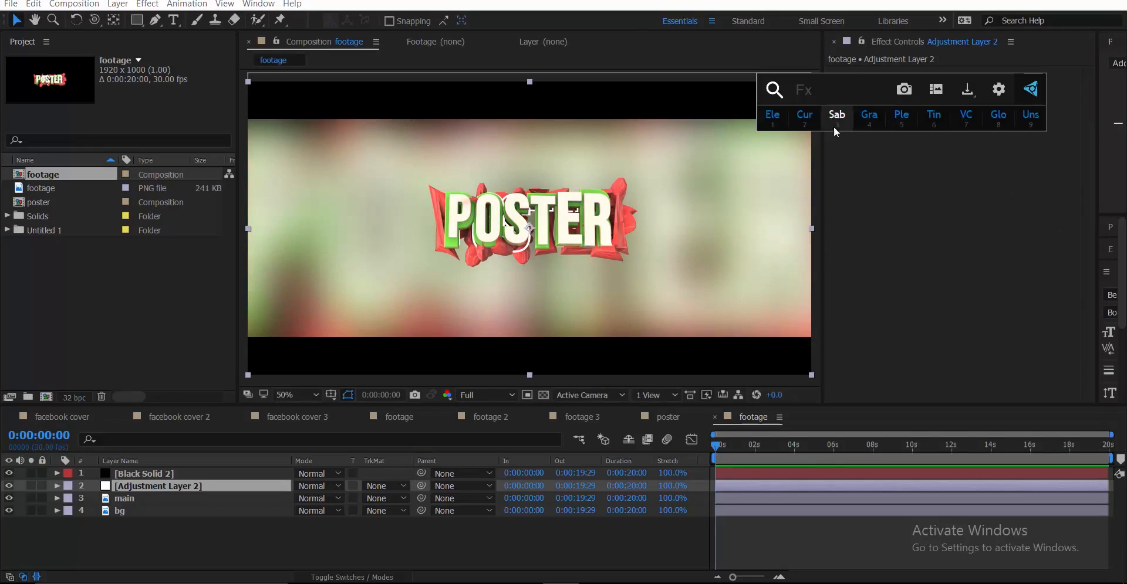
left_click_drag(884, 289, 880, 292)
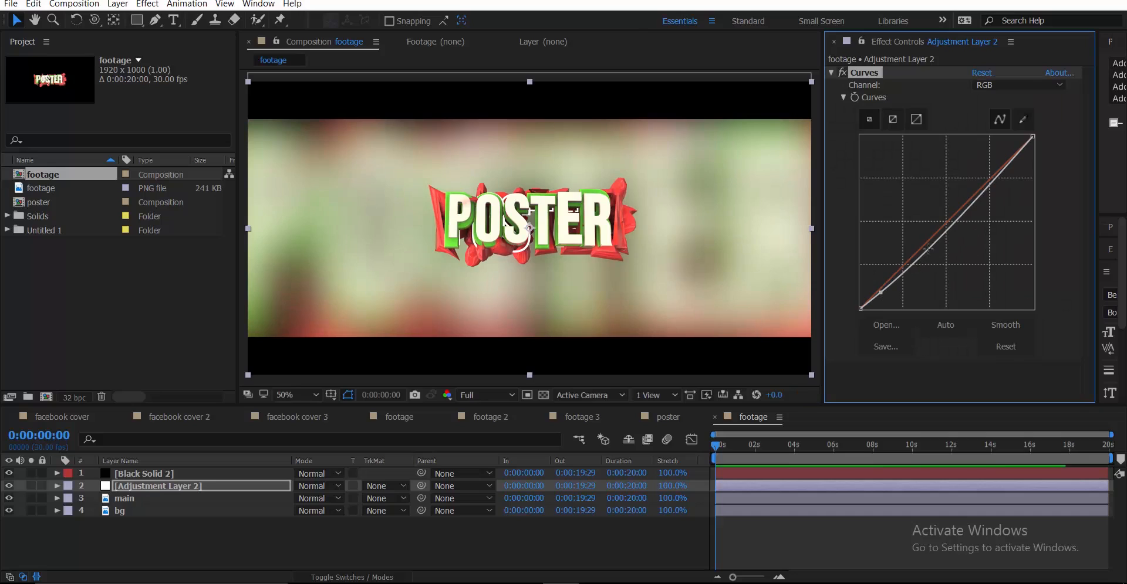
left_click_drag(959, 206, 975, 182)
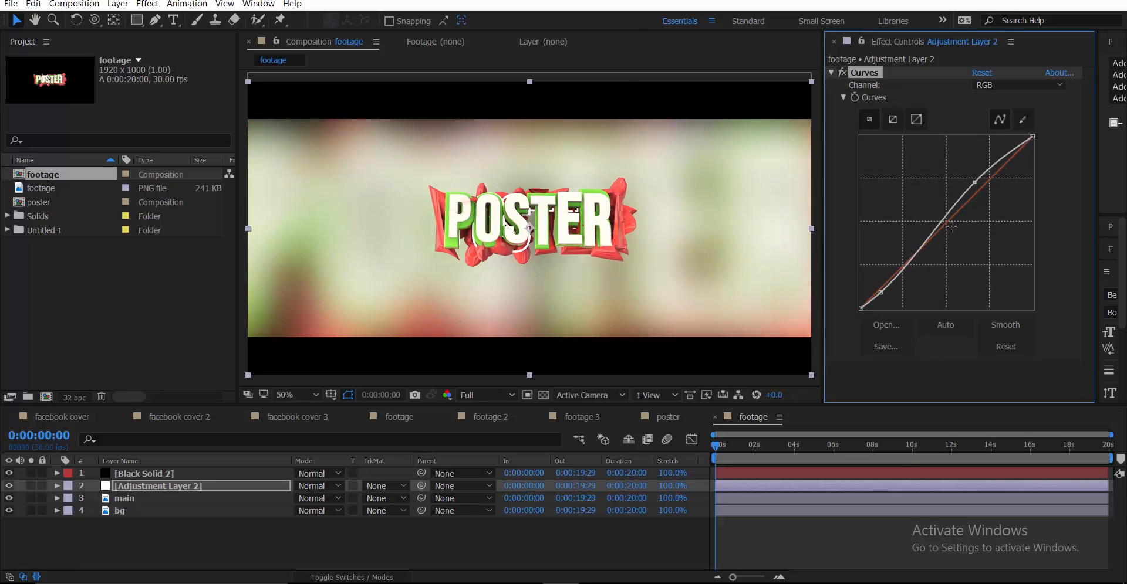
left_click_drag(881, 292, 884, 292)
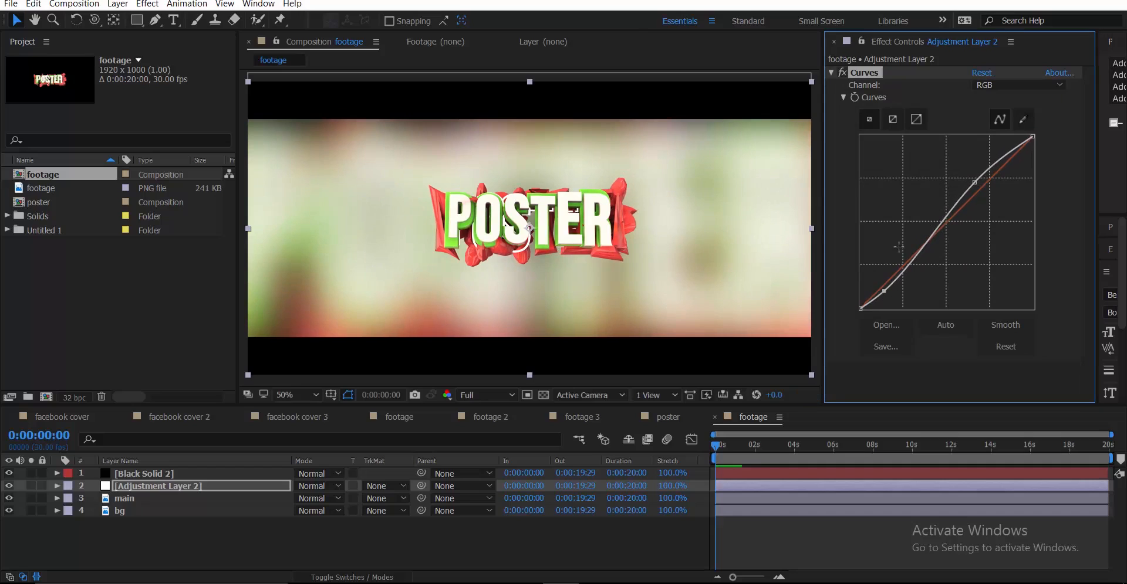
Pull the Red channel curve down to reduce red
left_click(1005, 85)
left_click(1005, 117)
mouse_move(1012, 153)
left_mouse_down()
mouse_move(1019, 165)
mouse_move(998, 167)
left_mouse_up()
Add a point on the Green channel curve and bow it down
left_click(998, 85)
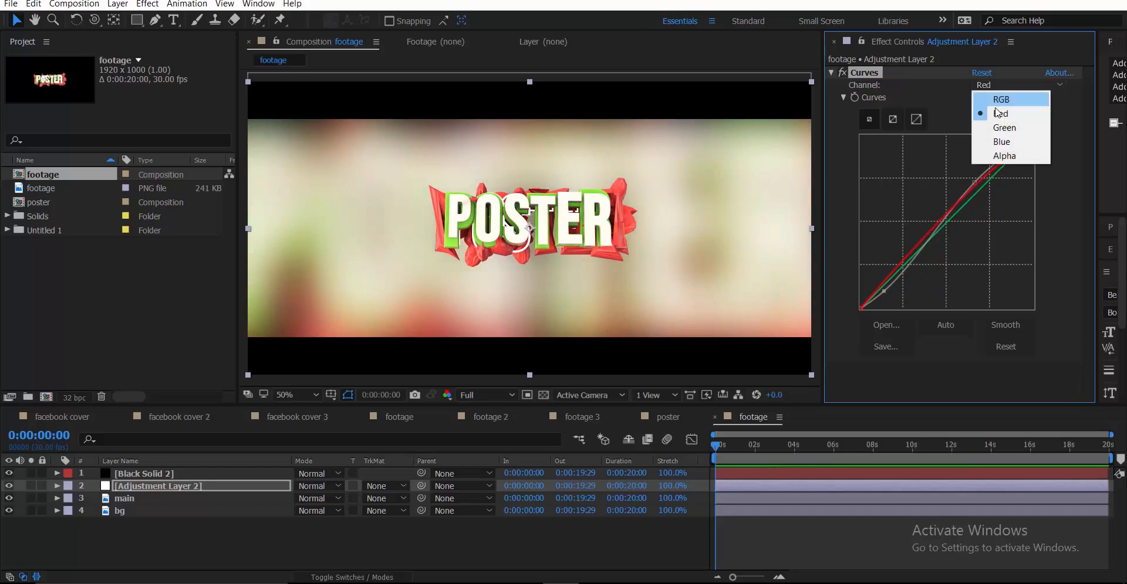
left_click(997, 108)
left_click(1000, 172)
left_click_drag(1001, 172, 1009, 170)
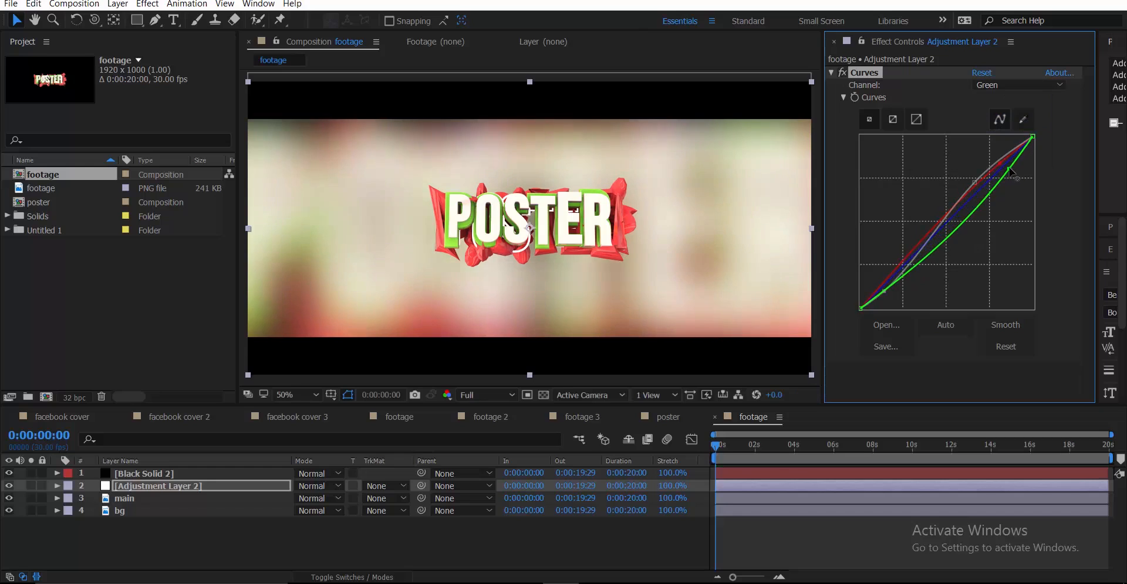
Lift the shadow end of the Blue channel curve, then deselect the adjustment layer
left_click(1002, 87)
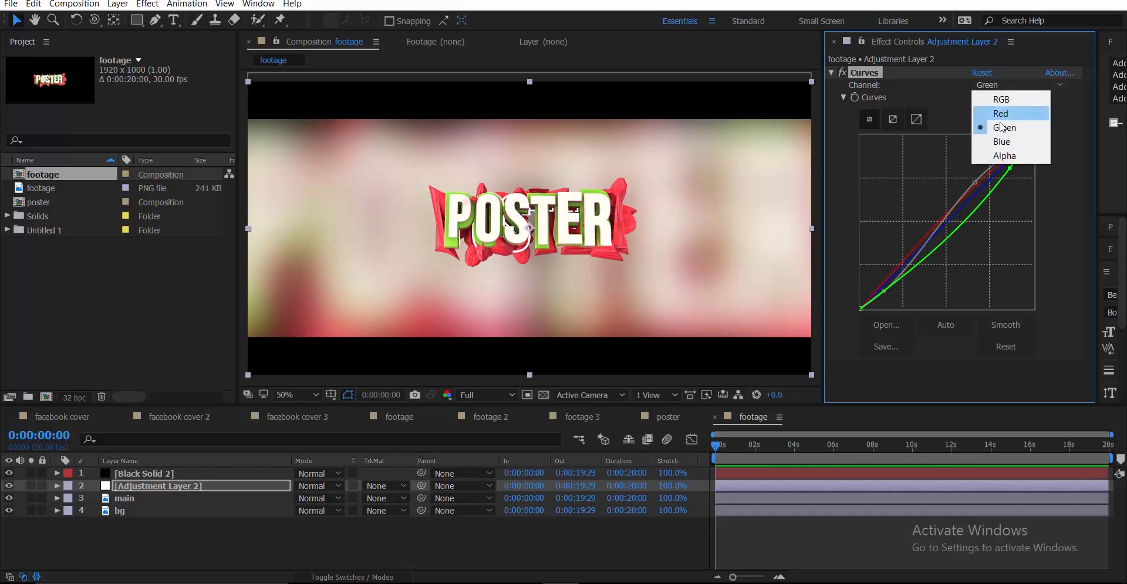
left_click(1007, 142)
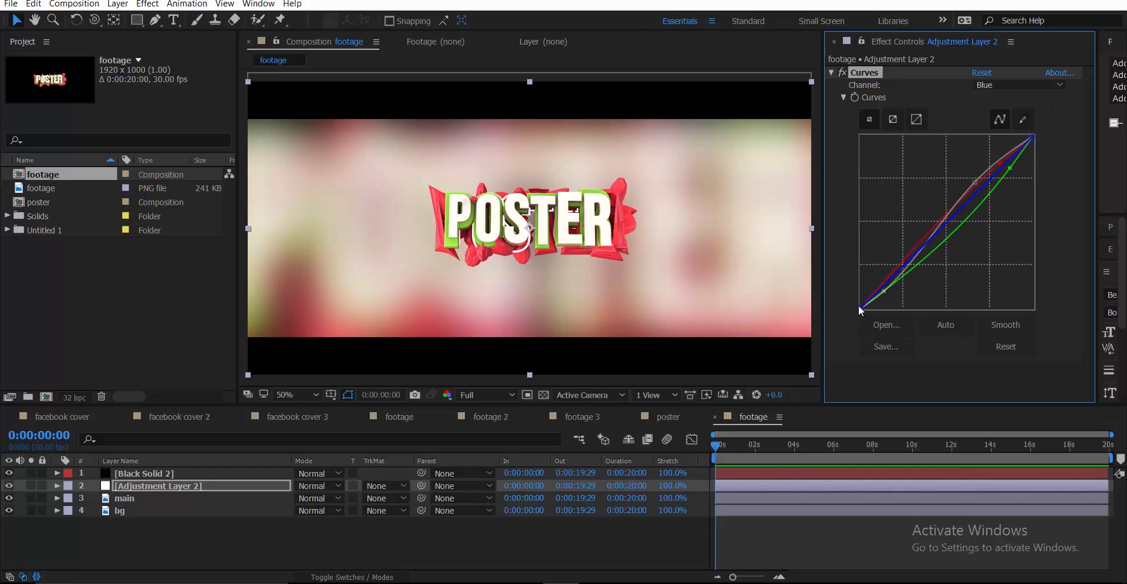
mouse_move(860, 307)
left_mouse_down()
mouse_move(854, 281)
mouse_move(844, 297)
left_mouse_up()
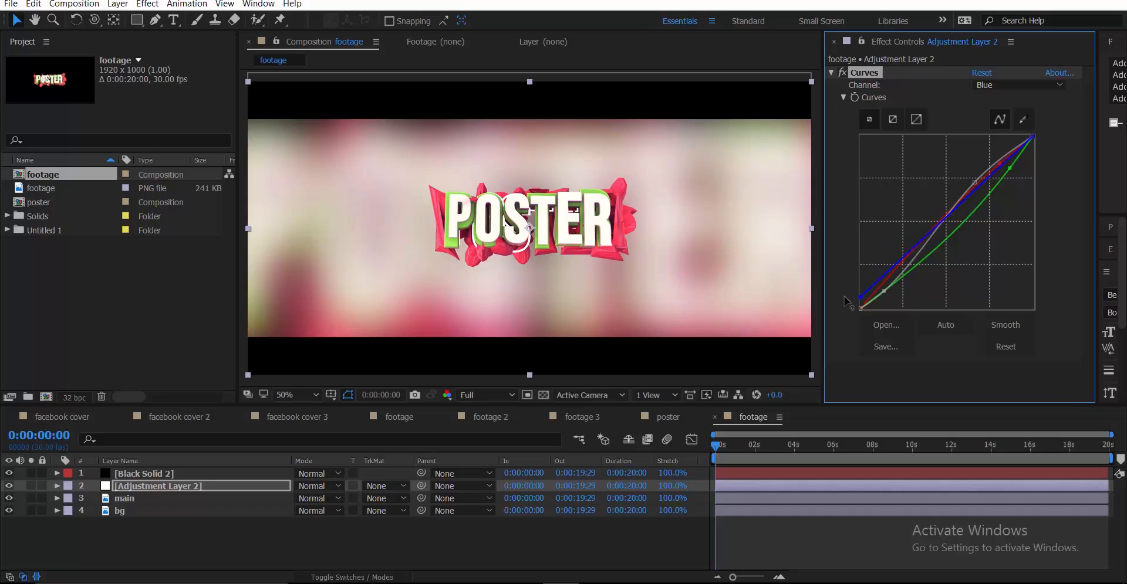
scroll(555, 231, "up", 1)
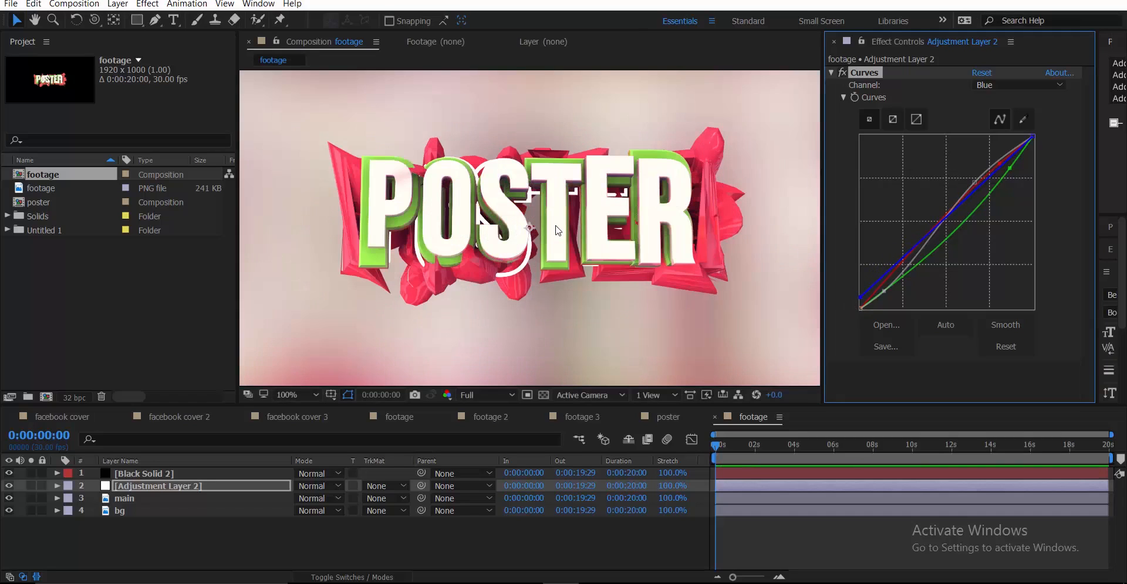
scroll(556, 230, "down", 1)
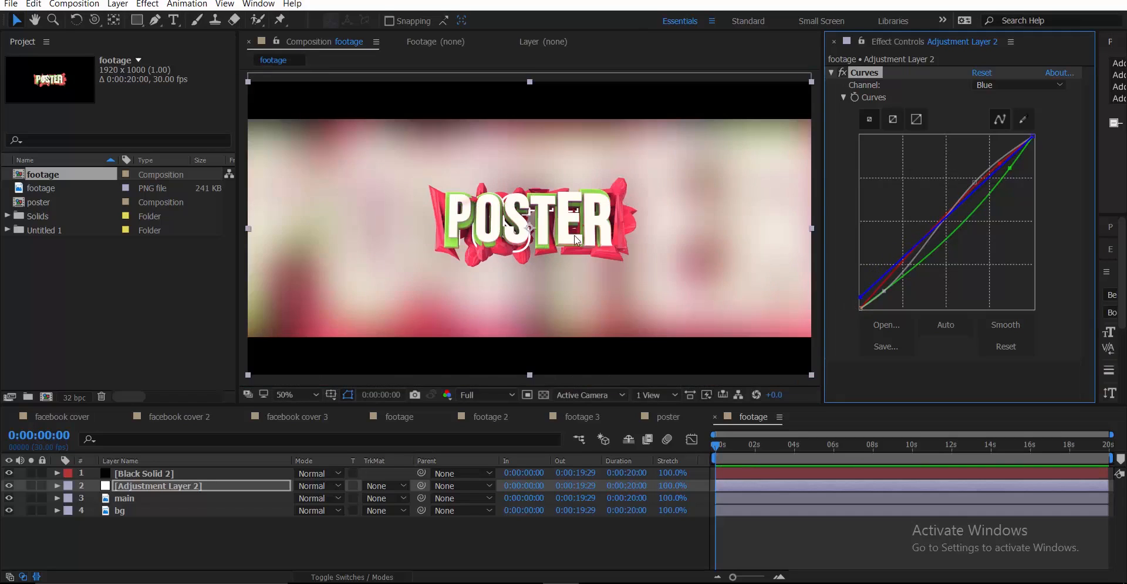
left_click(178, 543)
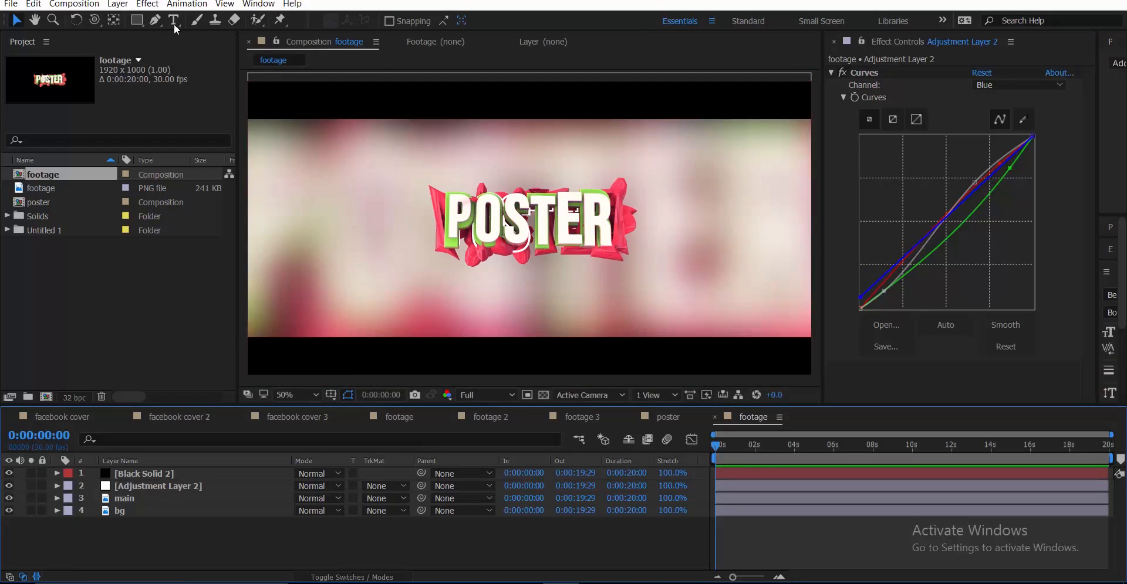
left_click(173, 21)
left_click(156, 500)
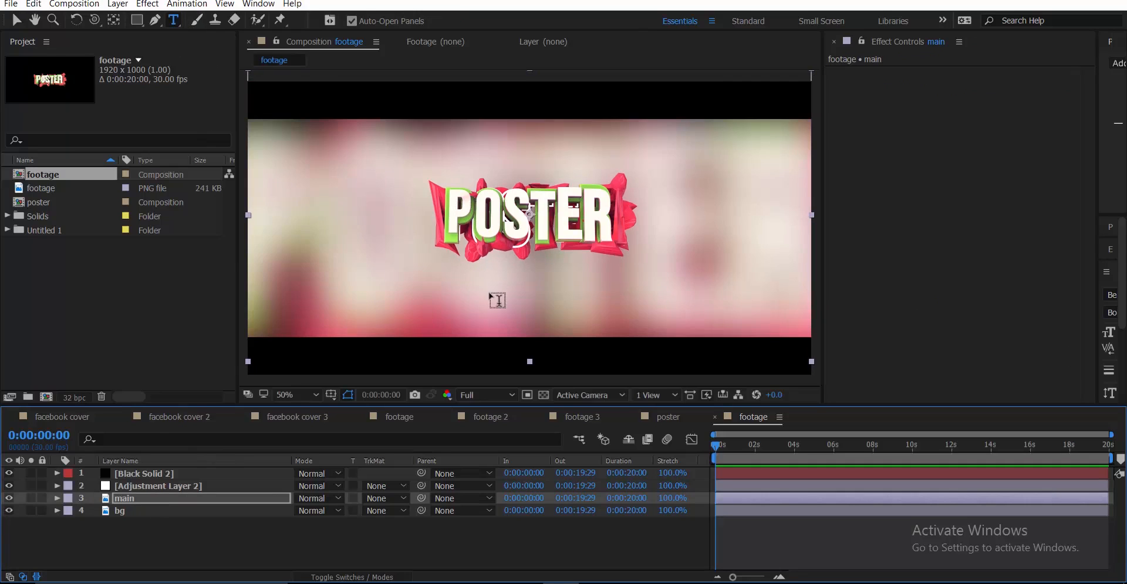
left_click(425, 292)
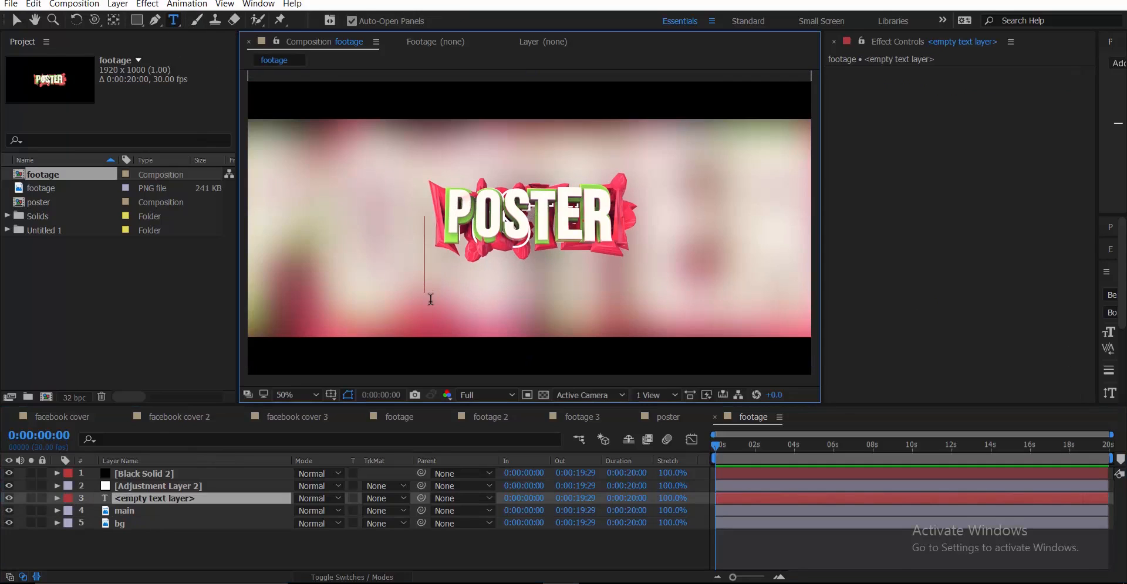
type("www")
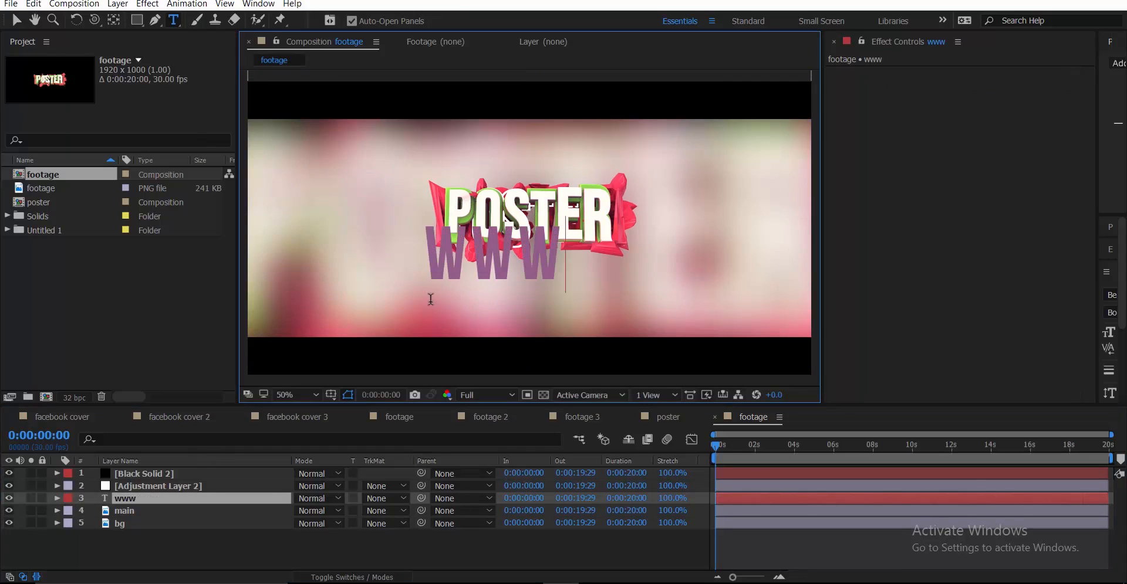
type(".y")
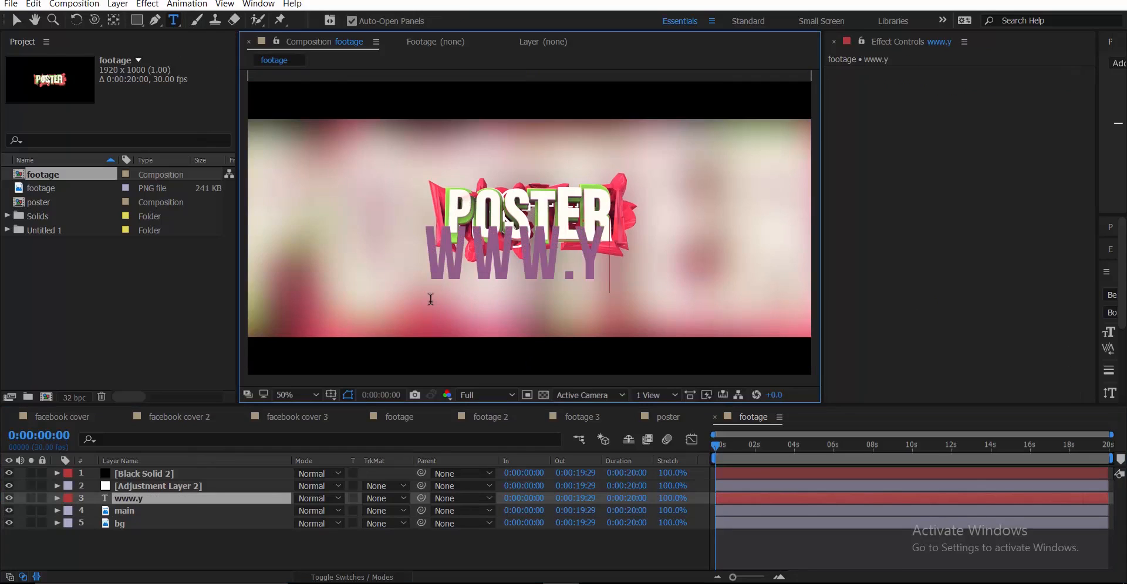
type("out")
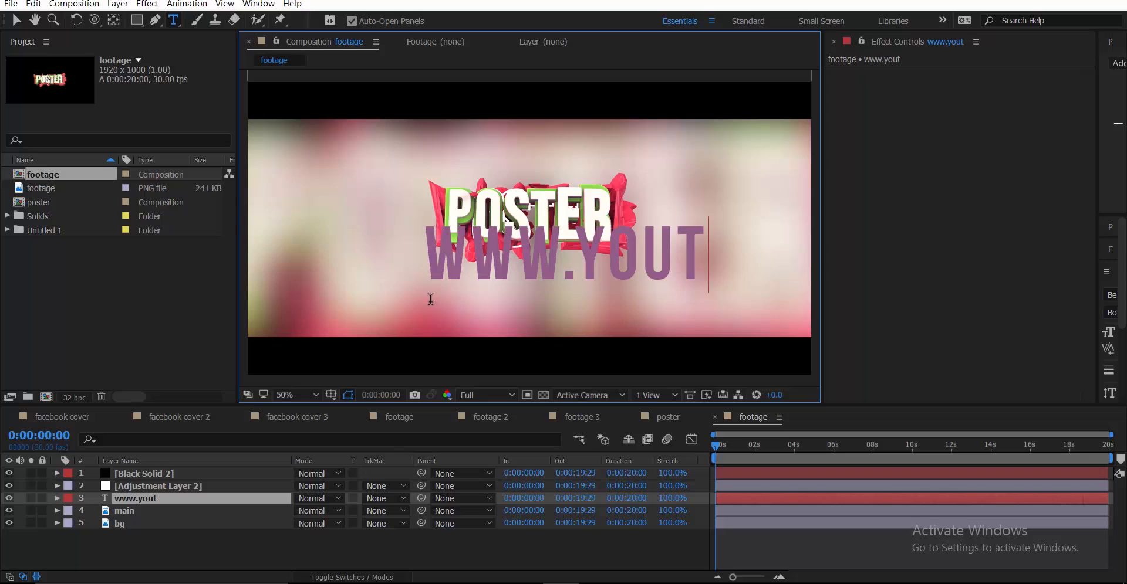
type("ube.com")
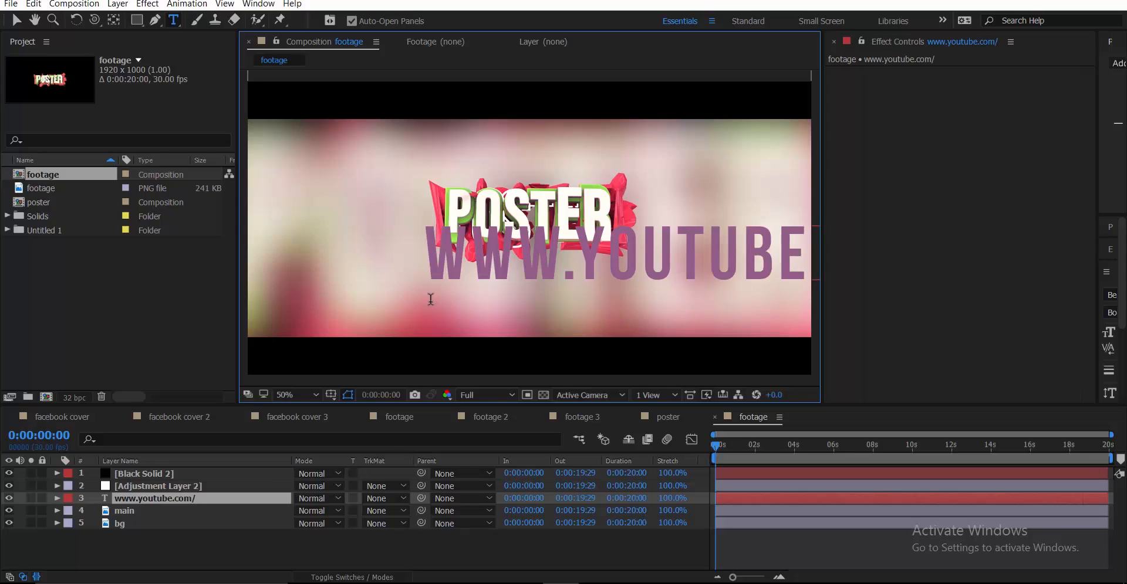
type("/poster")
Reduce the URL text to 58 px Bebas Neue Bold so it sits beneath the title
key("ctrl+a")
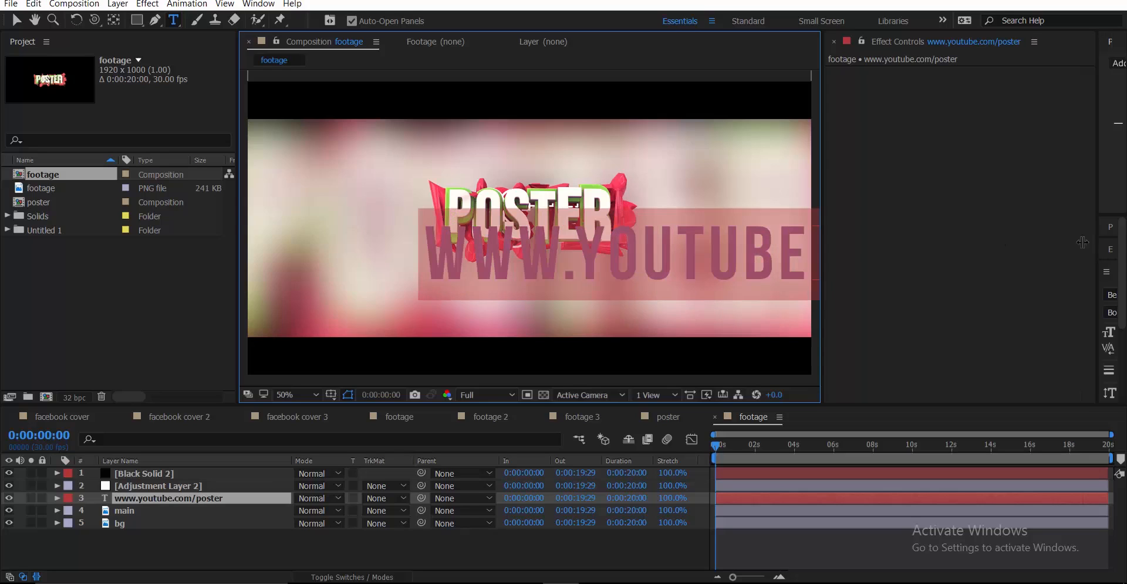
left_click_drag(1095, 235, 971, 234)
left_click_drag(999, 336, 886, 367)
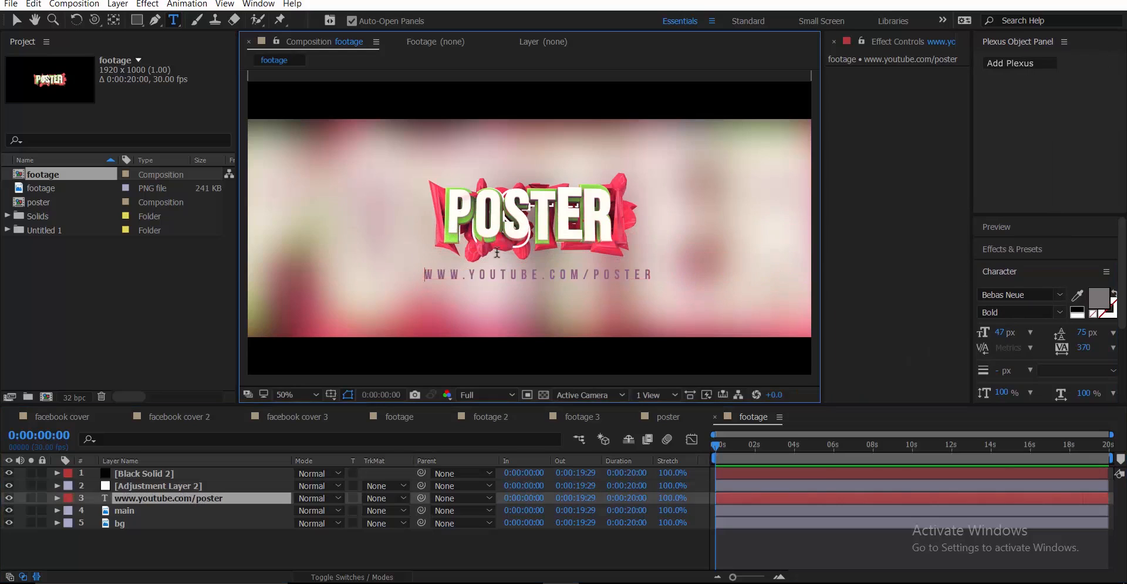
left_click_drag(424, 275, 830, 319)
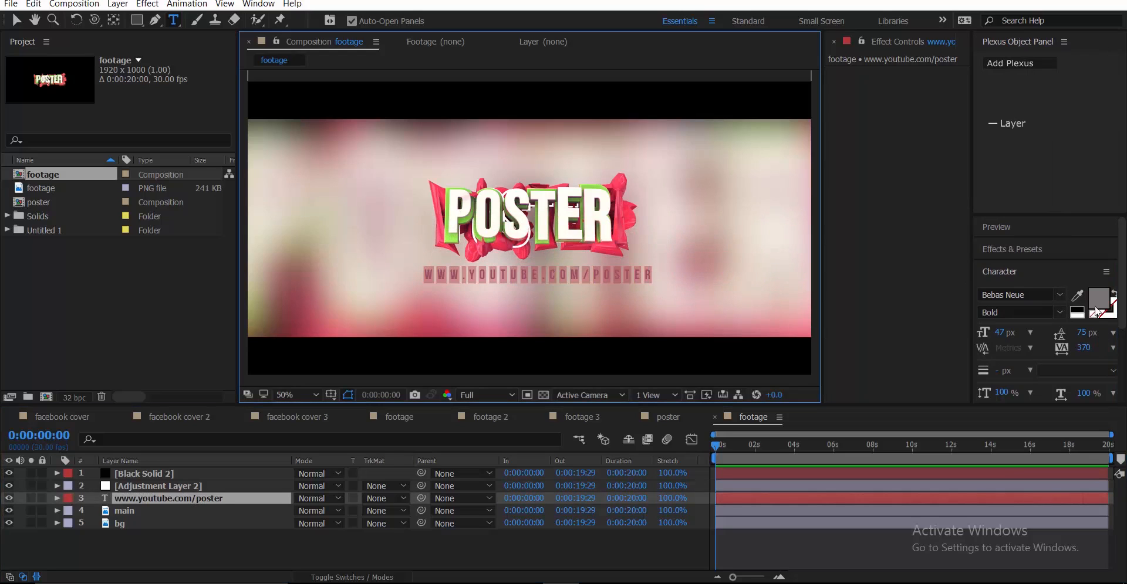
left_click(1097, 298)
left_click_drag(806, 236, 701, 107)
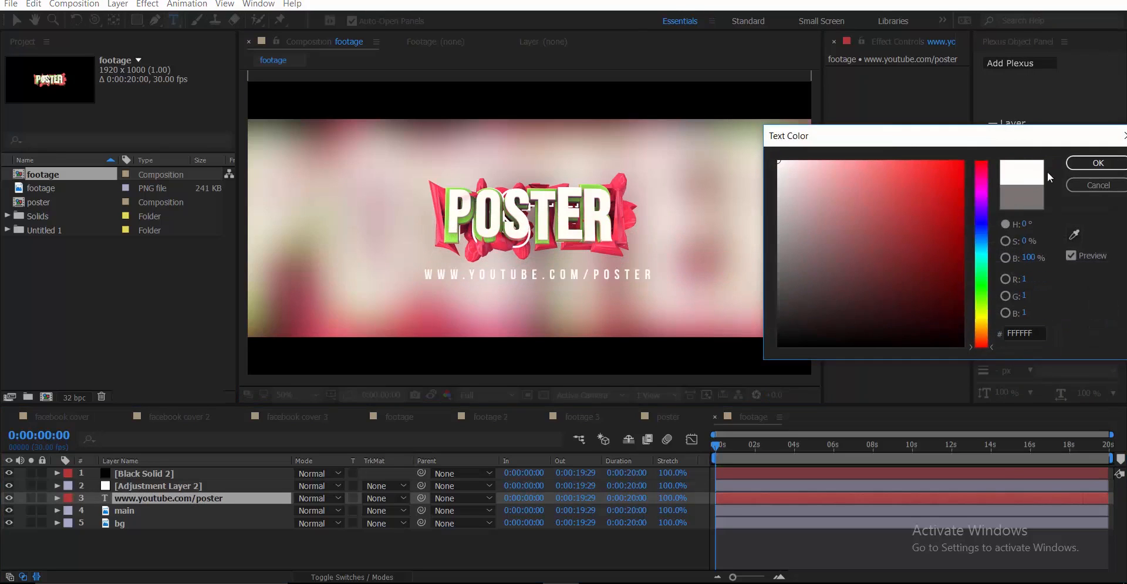
left_click(1081, 164)
left_click(944, 233)
key("ctrl+space")
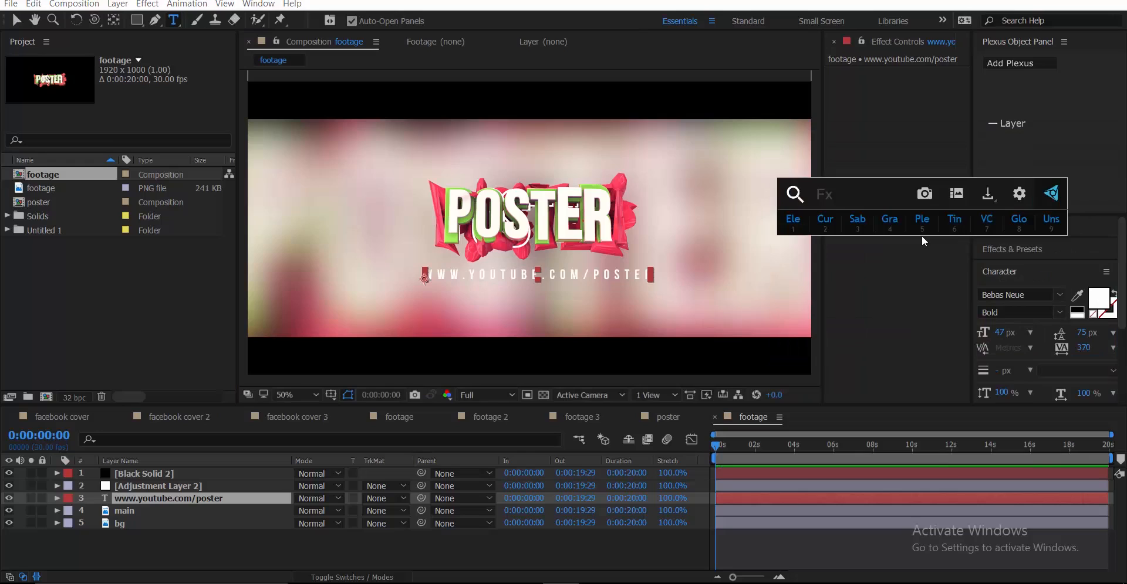
type("drop")
key("Return")
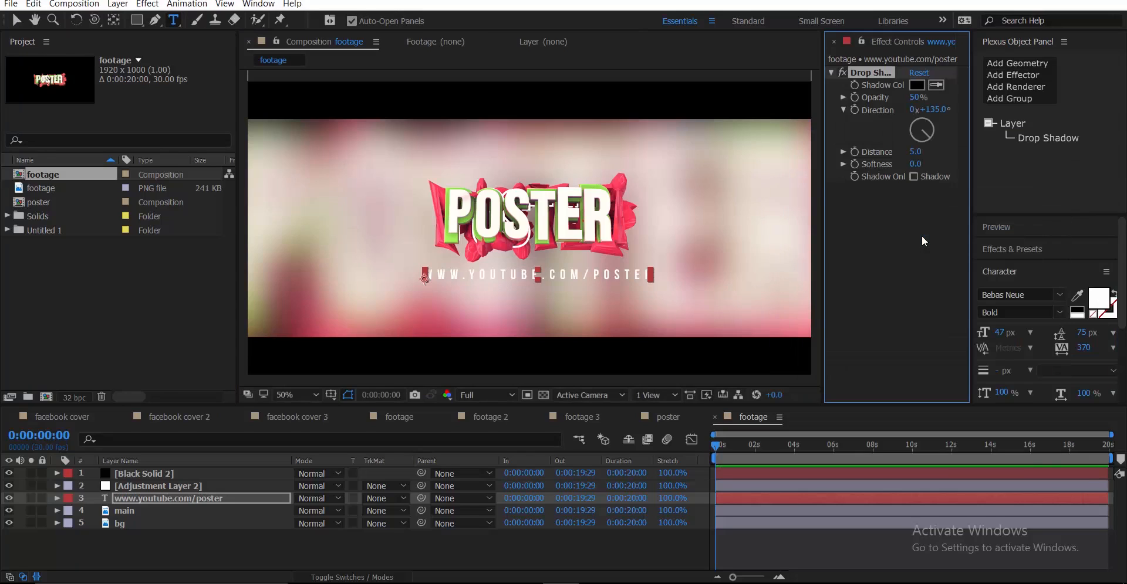
left_click(239, 565)
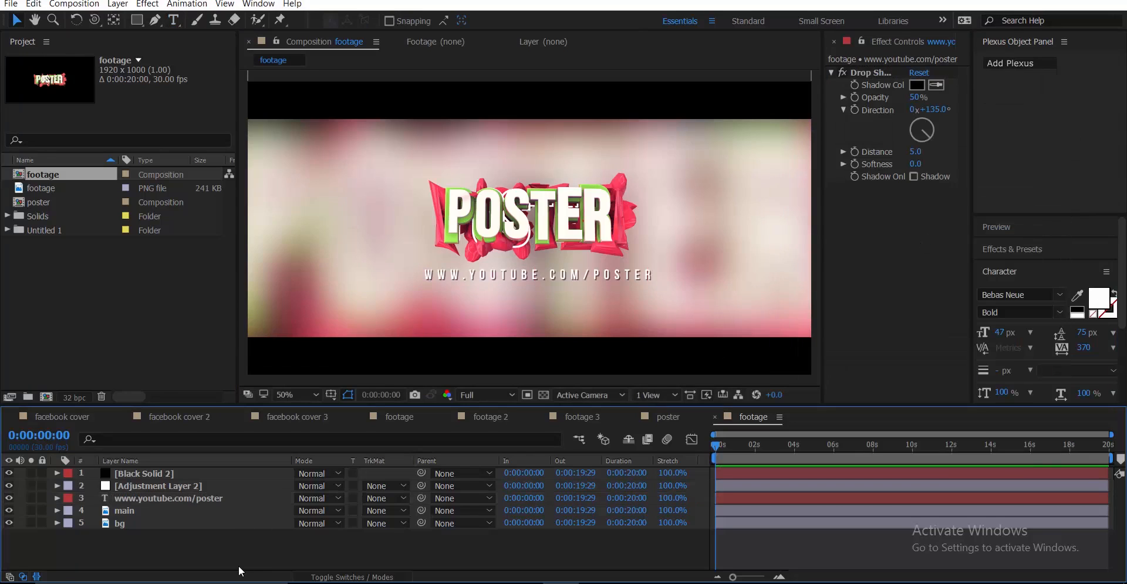
left_click(179, 497)
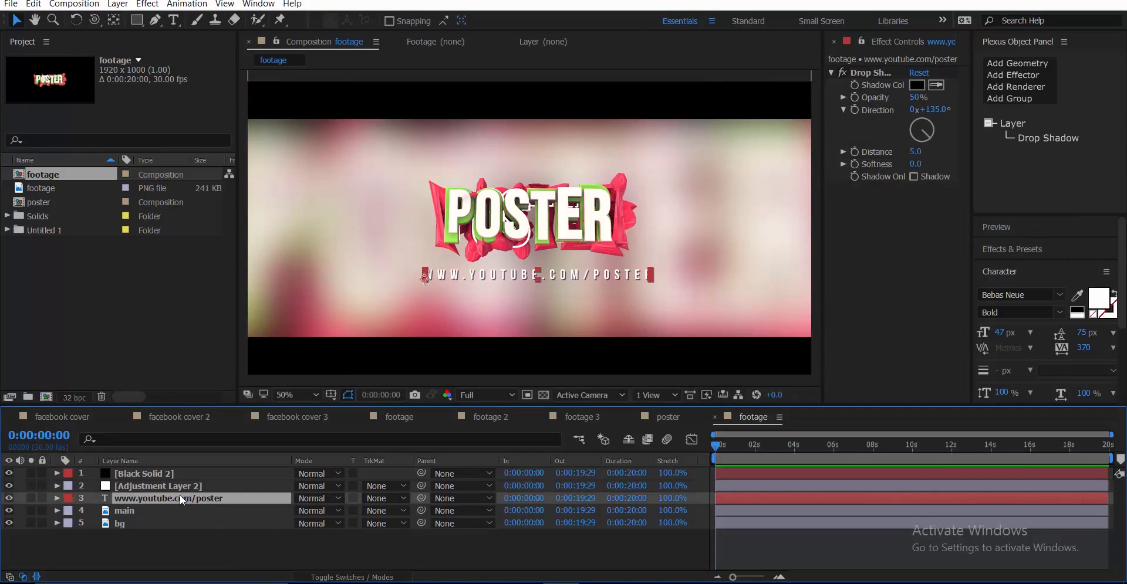
key("Return")
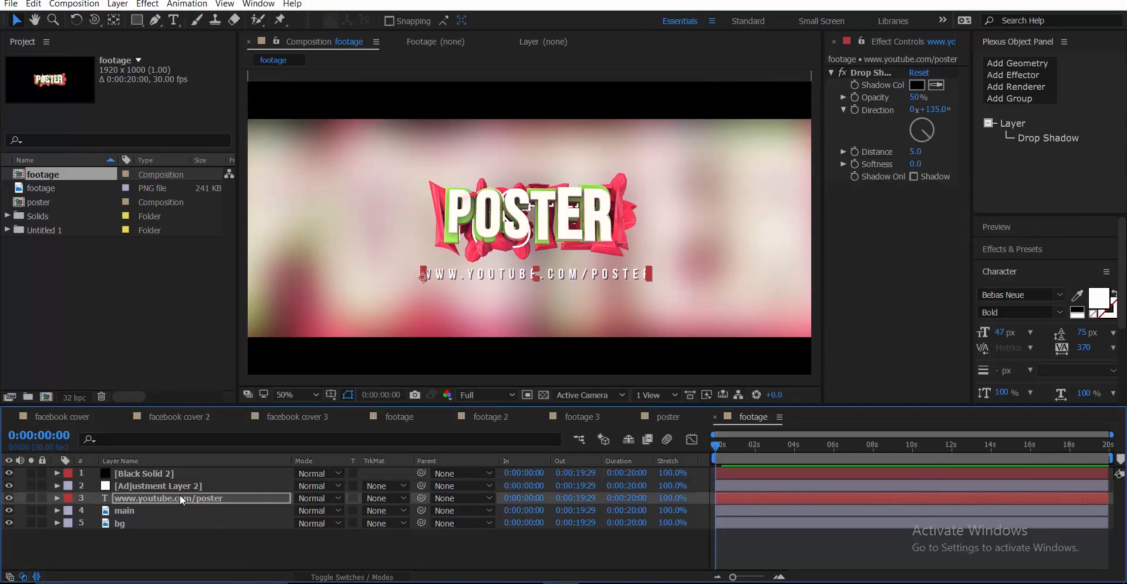
left_click(186, 557)
key("slash")
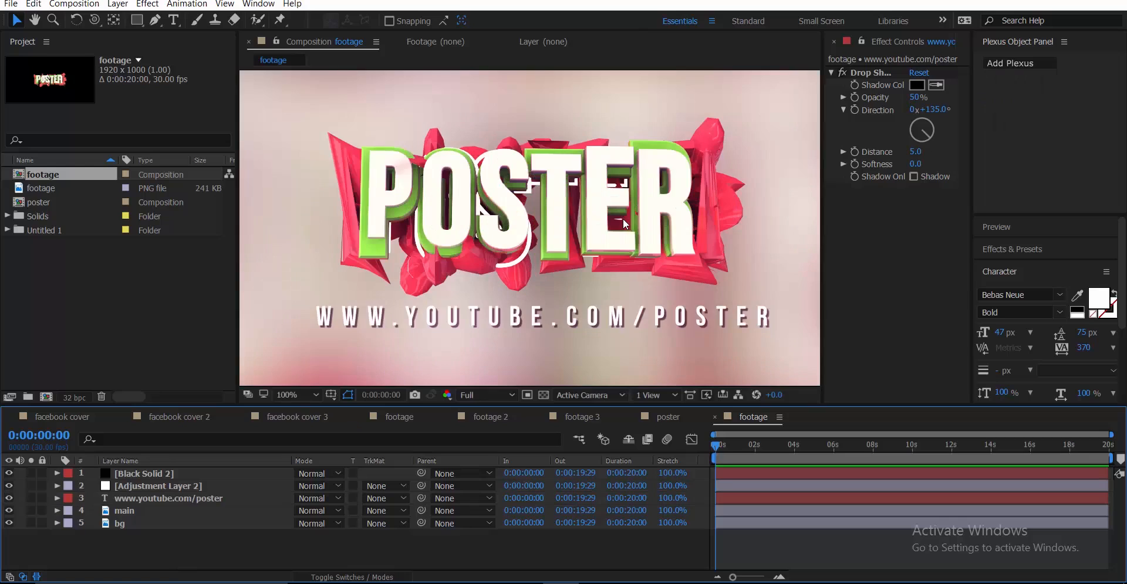
key("comma")
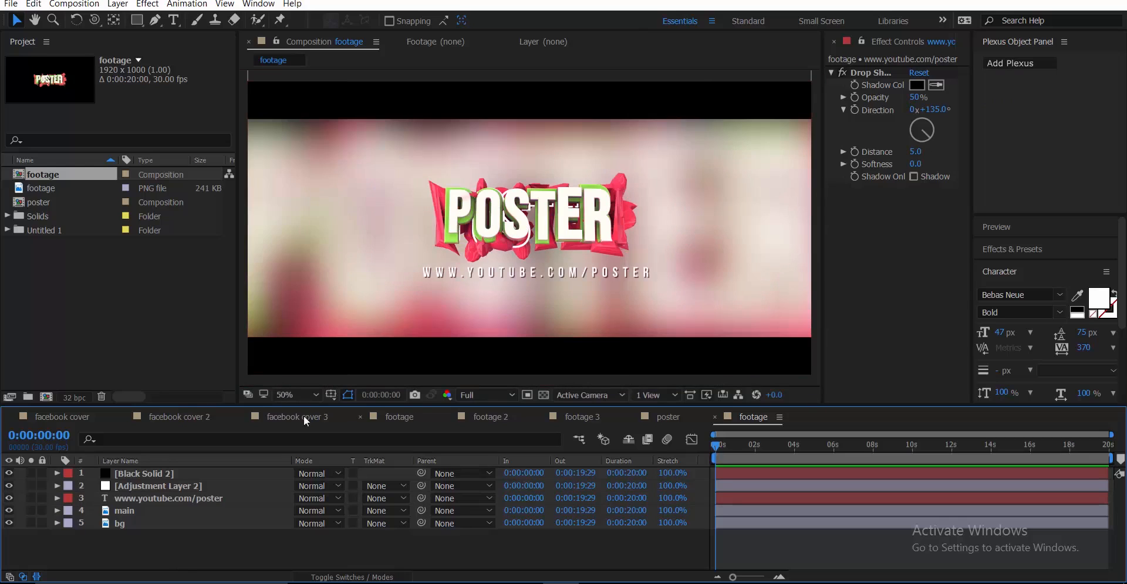
left_click_drag(238, 280, 188, 294)
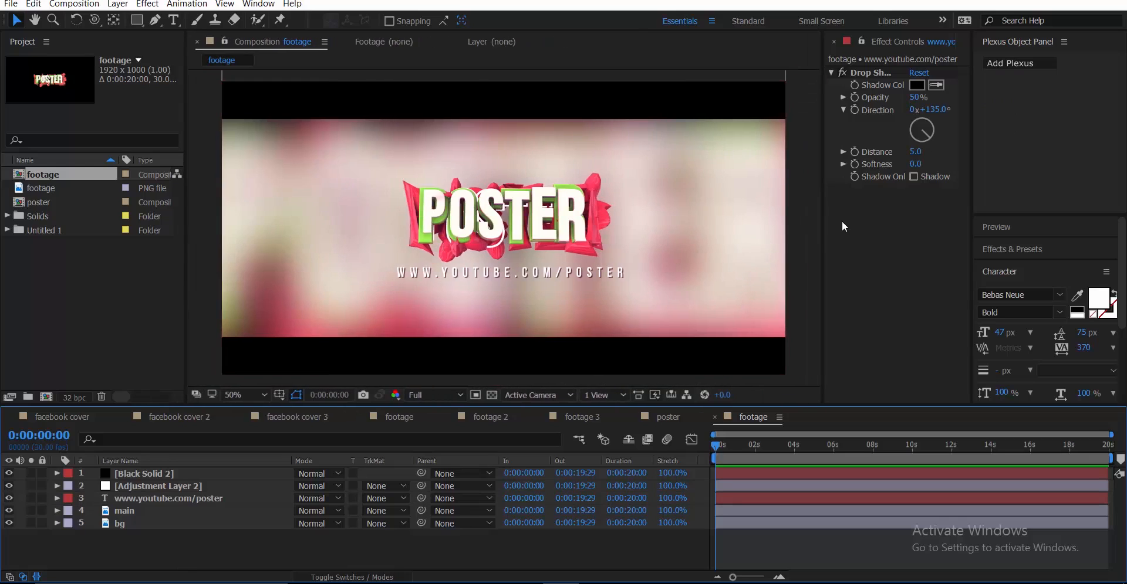
left_click_drag(824, 226, 846, 224)
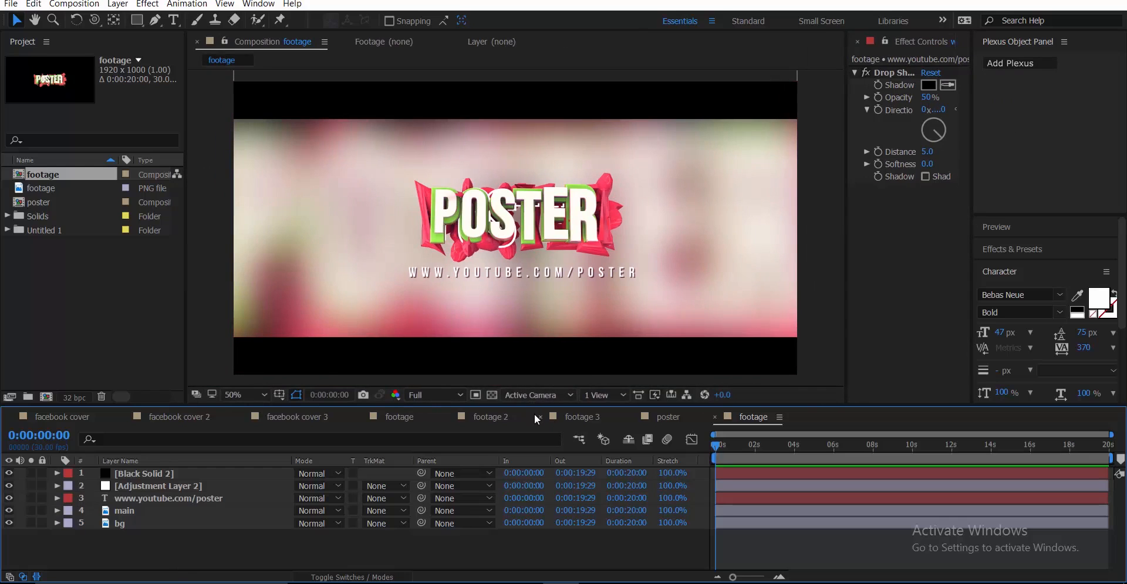
left_click(259, 396)
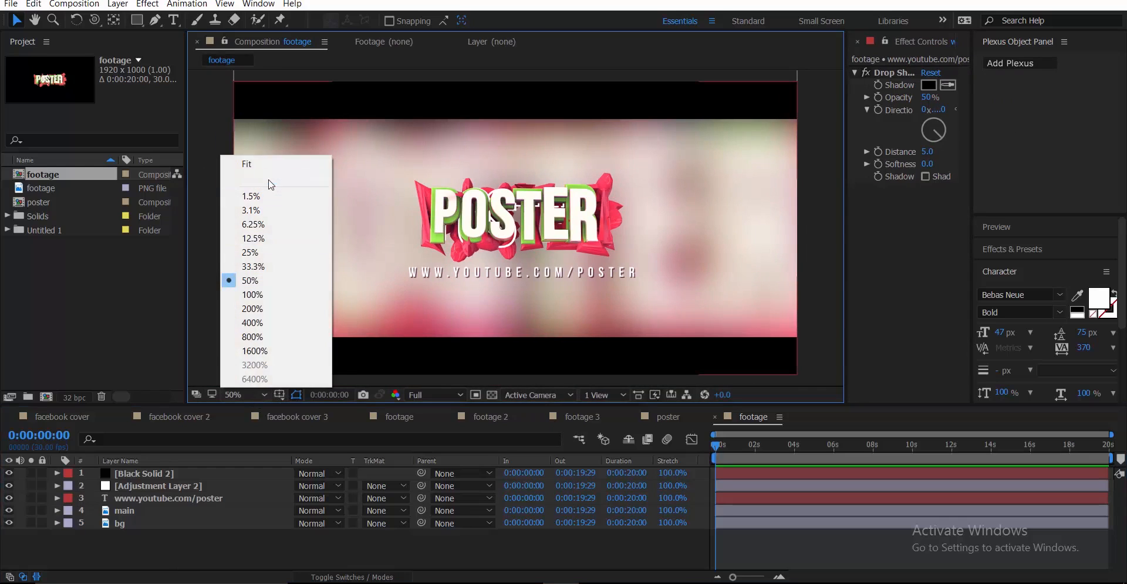
left_click(271, 162)
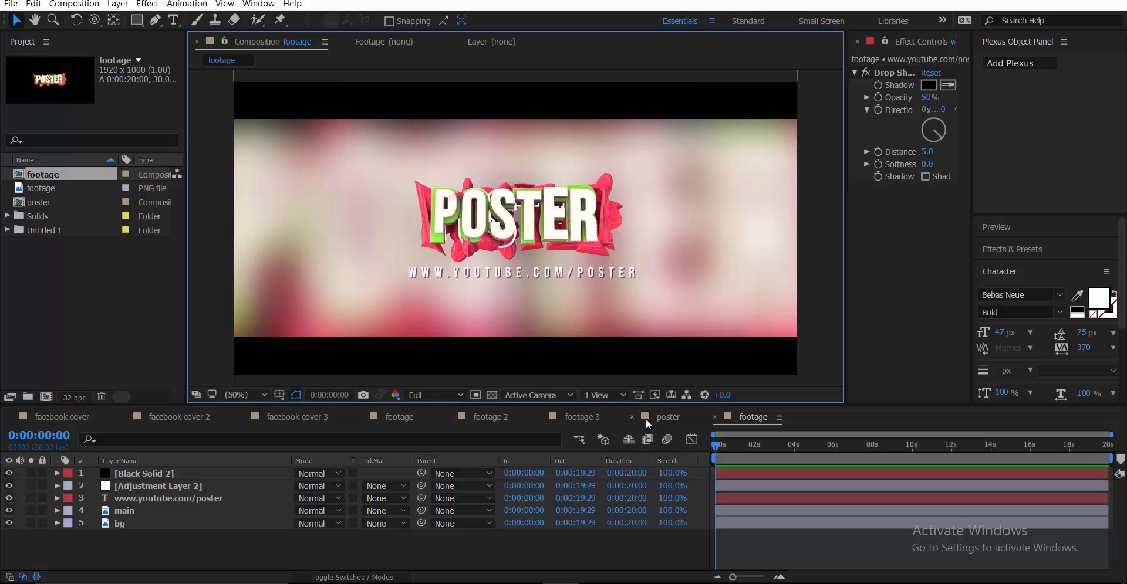
left_click(600, 419)
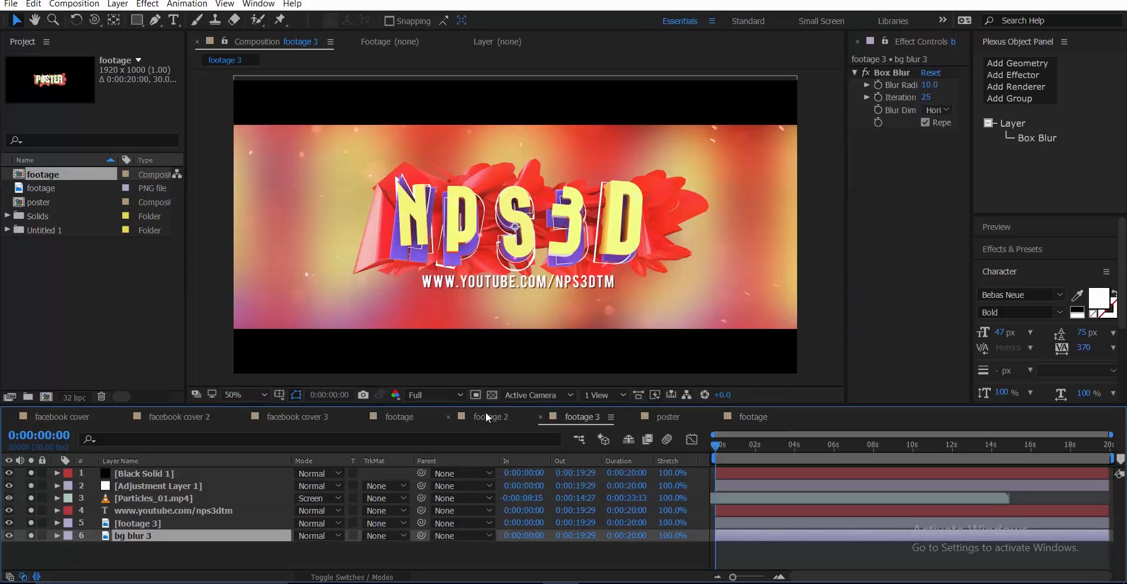
left_click(486, 415)
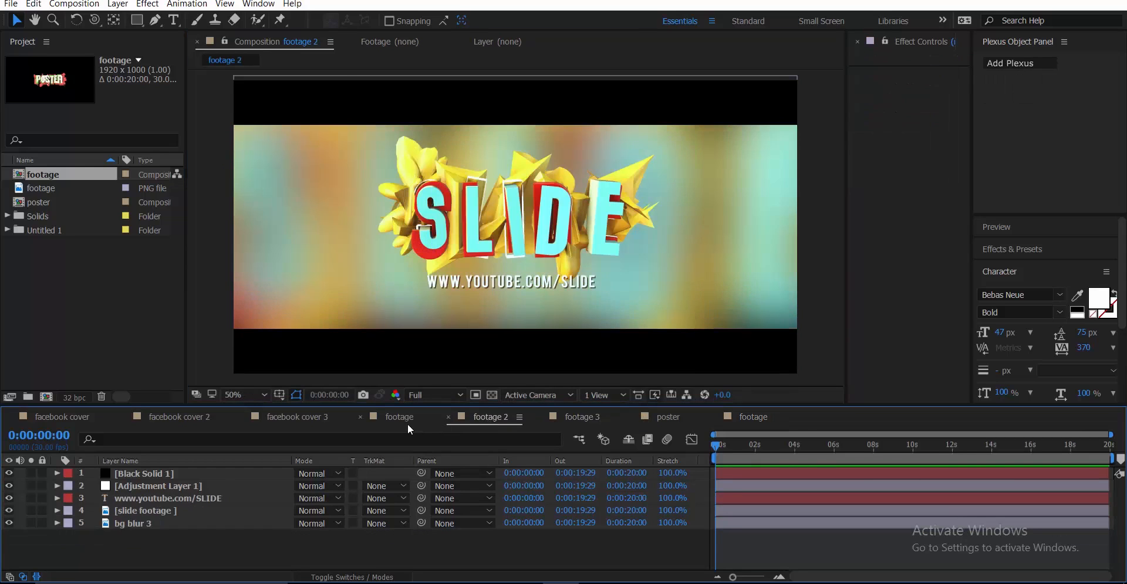
left_click(407, 425)
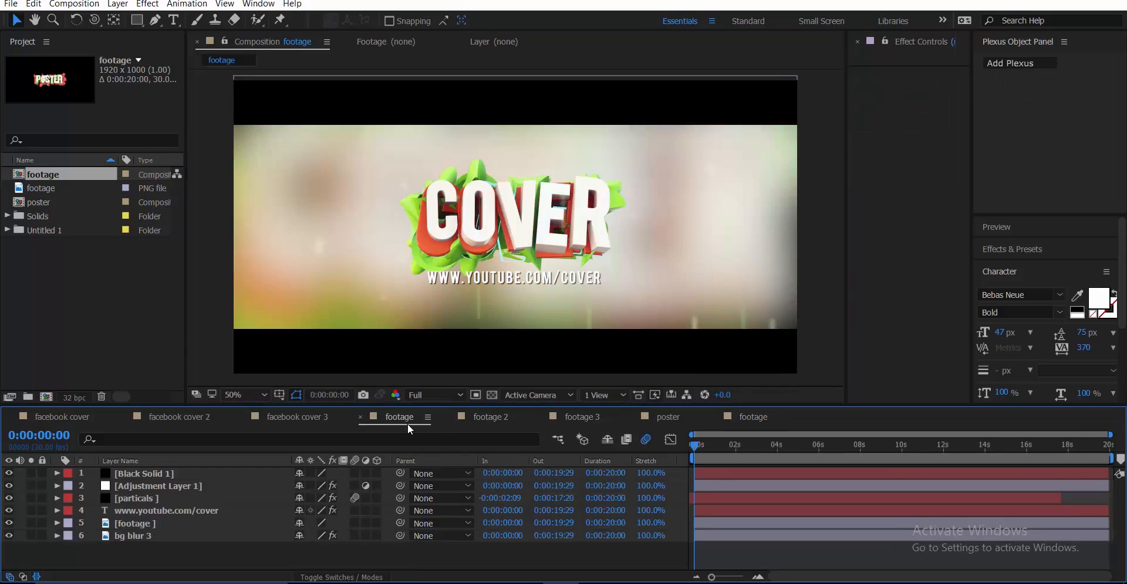
left_click(669, 418)
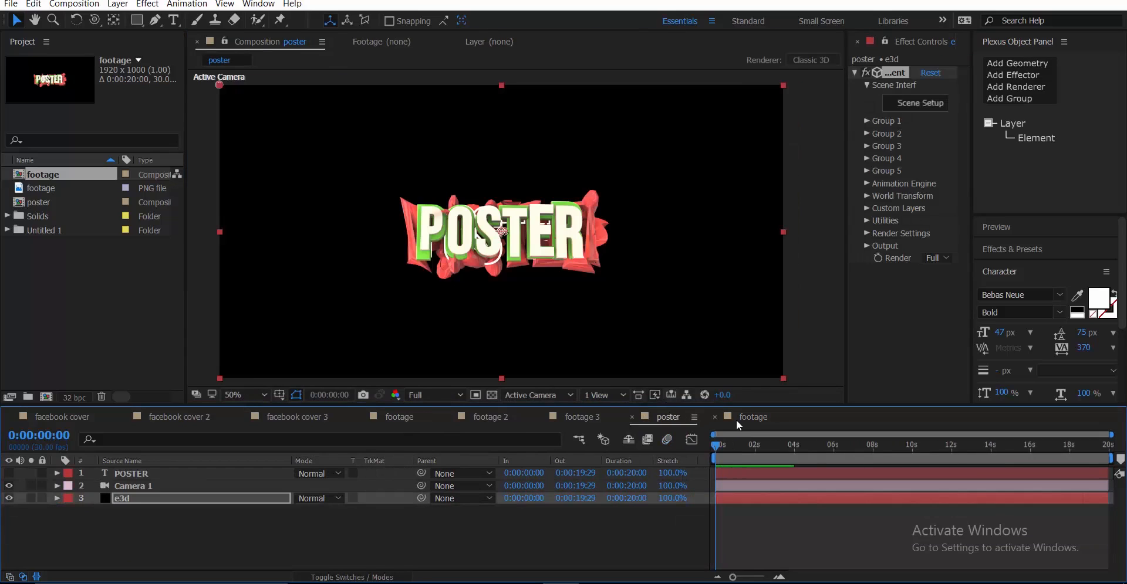
left_click(751, 417)
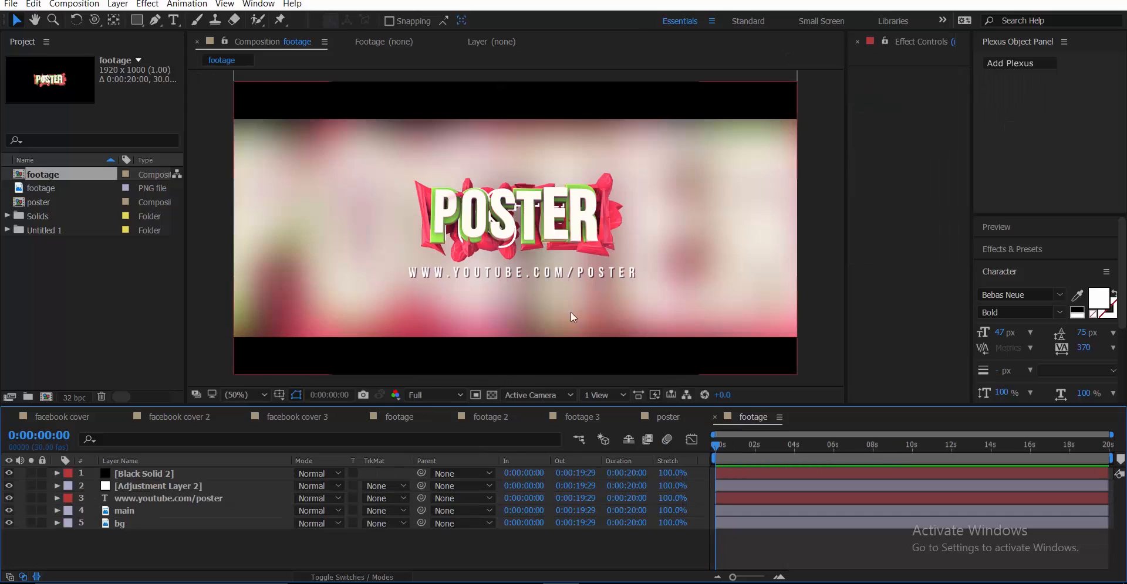
double_click(41, 217)
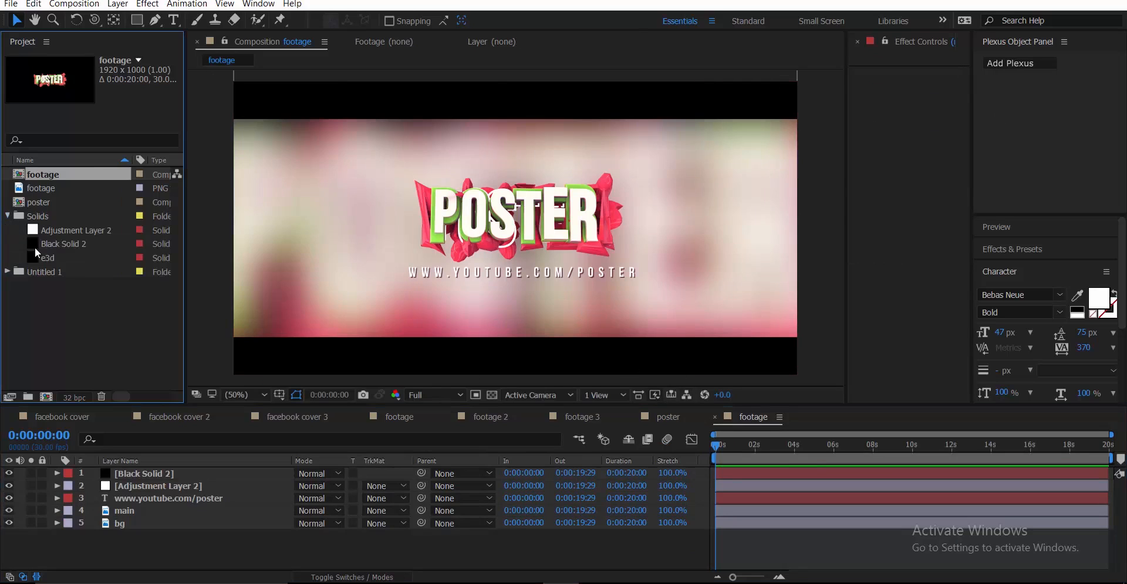
left_click(7, 272)
left_click_drag(62, 355, 110, 363)
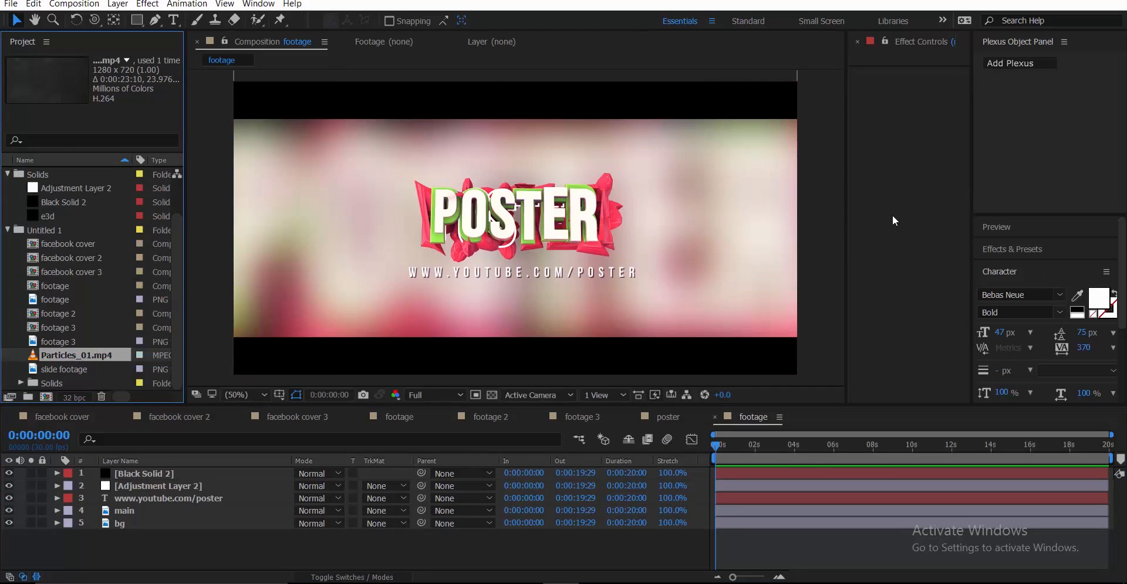
left_click_drag(892, 216, 752, 240)
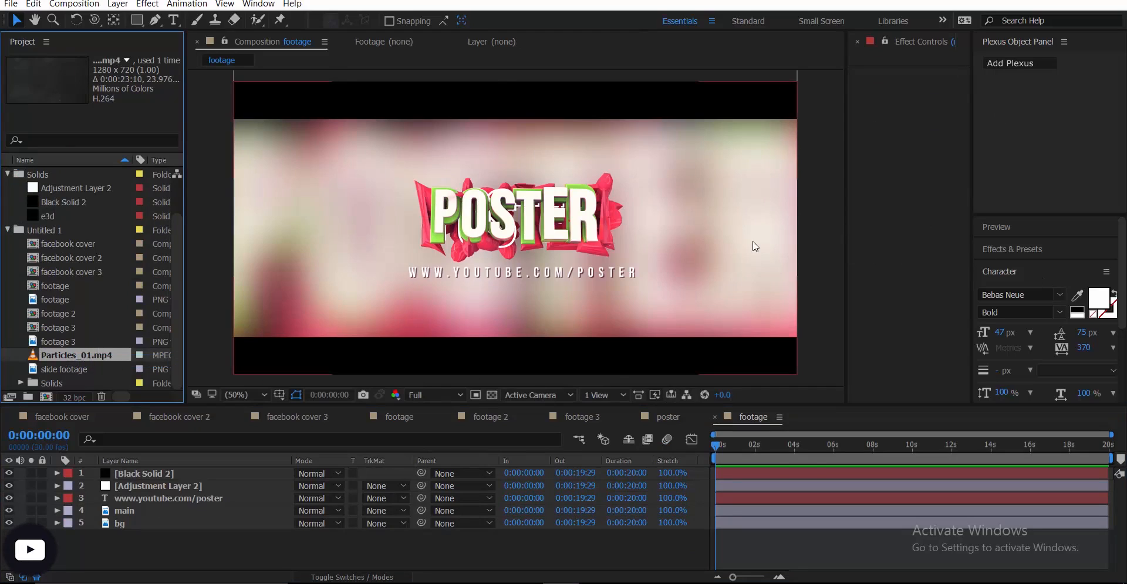
left_click(388, 422)
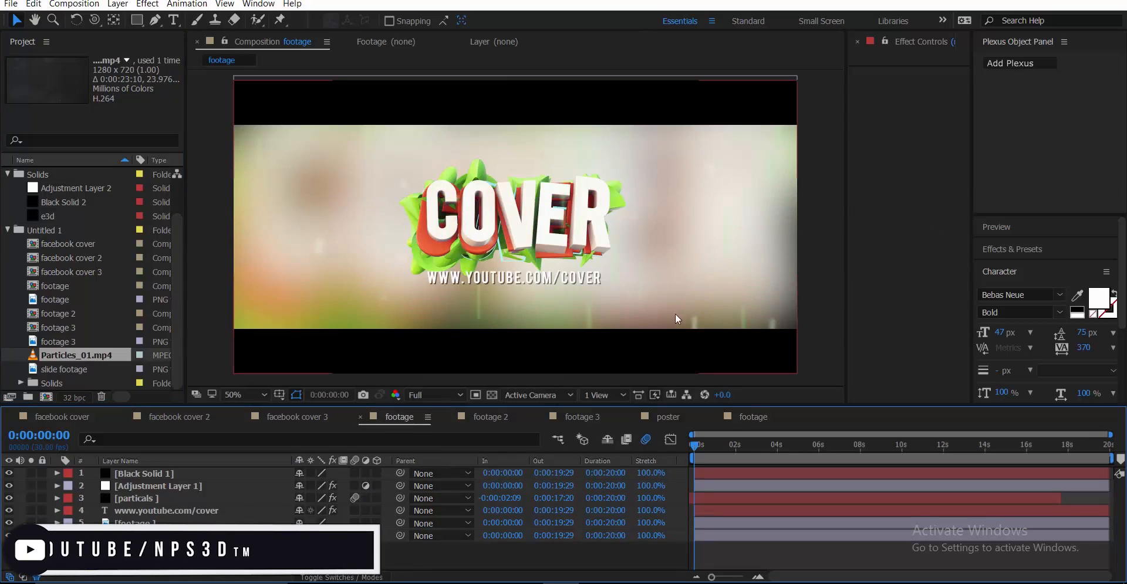
left_click(143, 498)
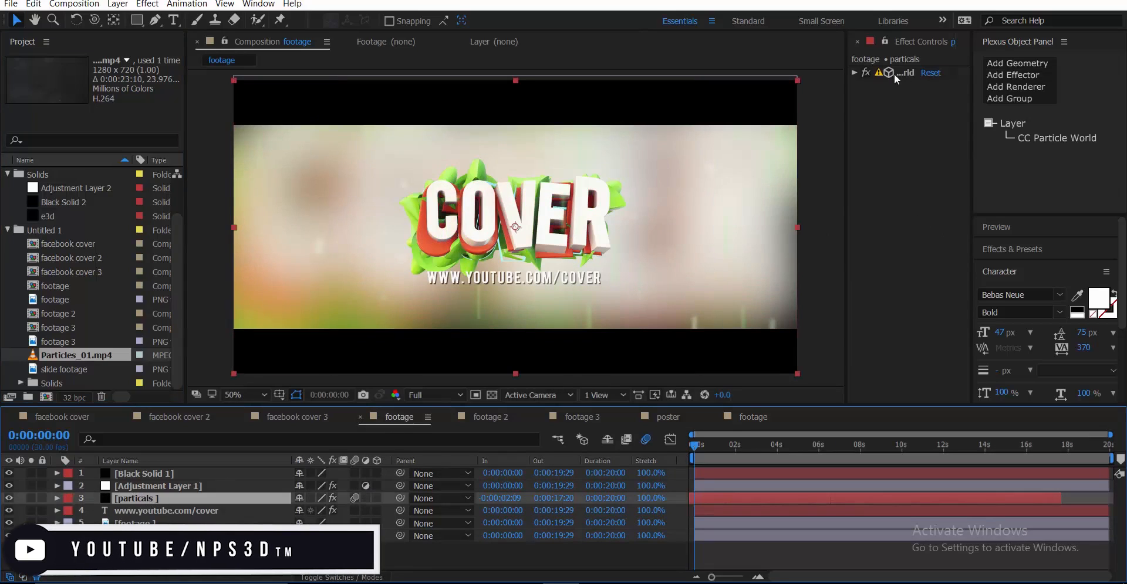
left_click(855, 73)
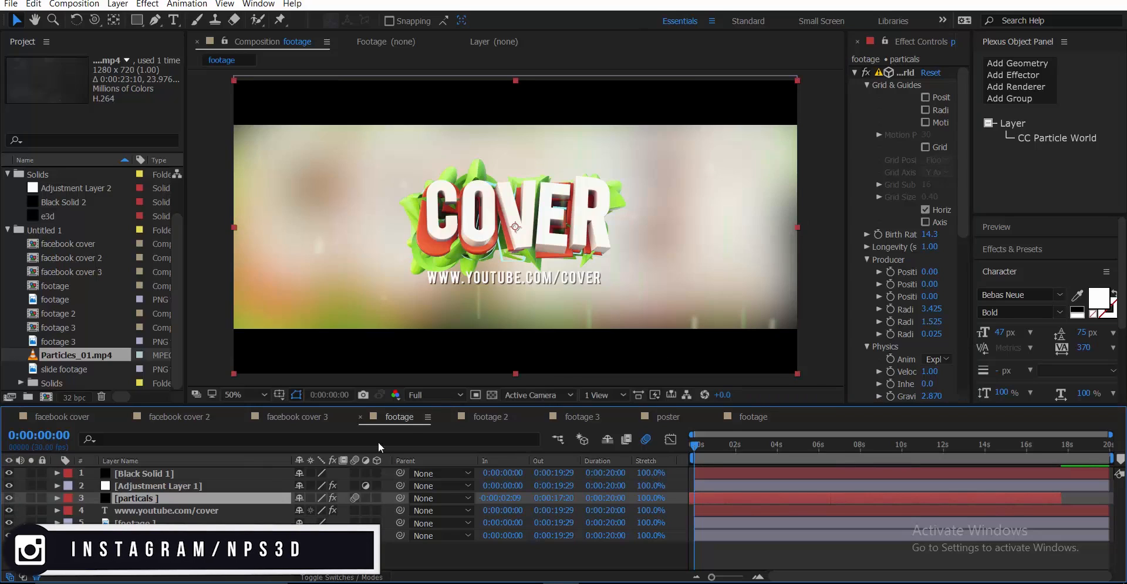
left_click(509, 413)
left_click(572, 413)
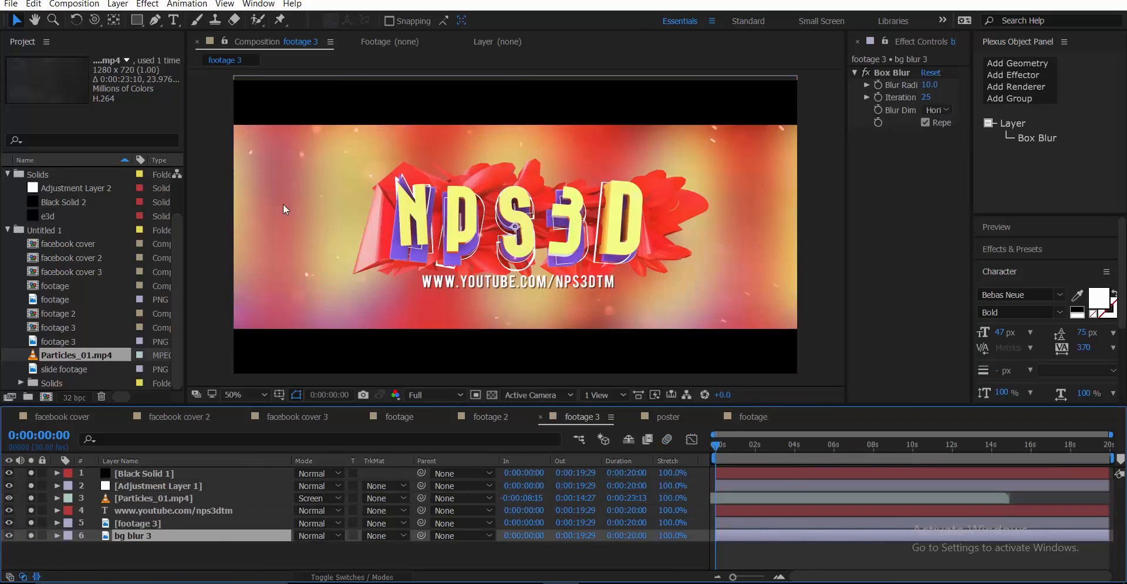
left_click(128, 499)
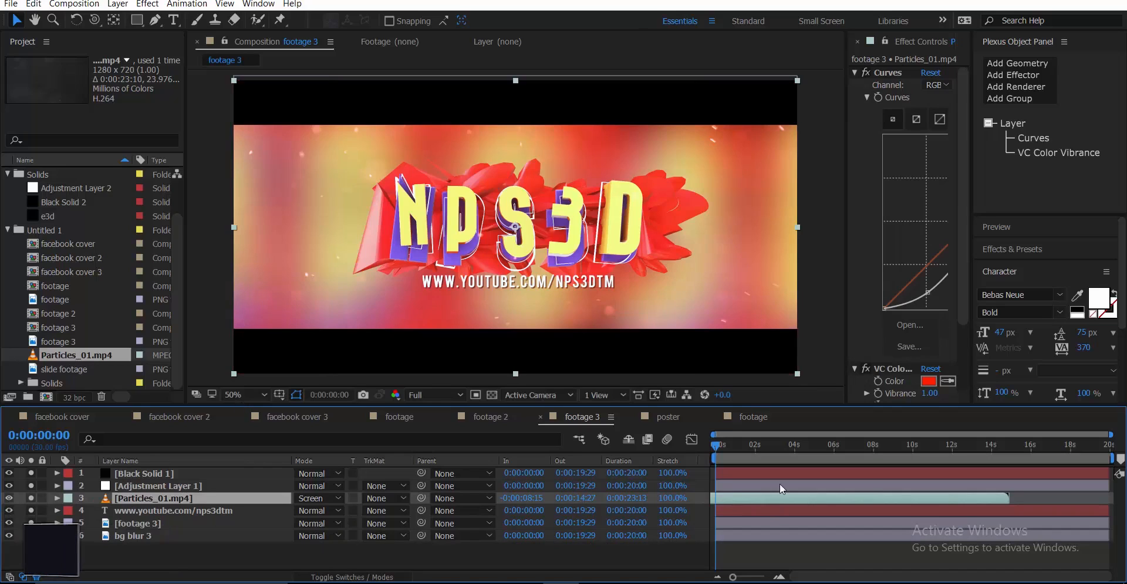
left_click(759, 415)
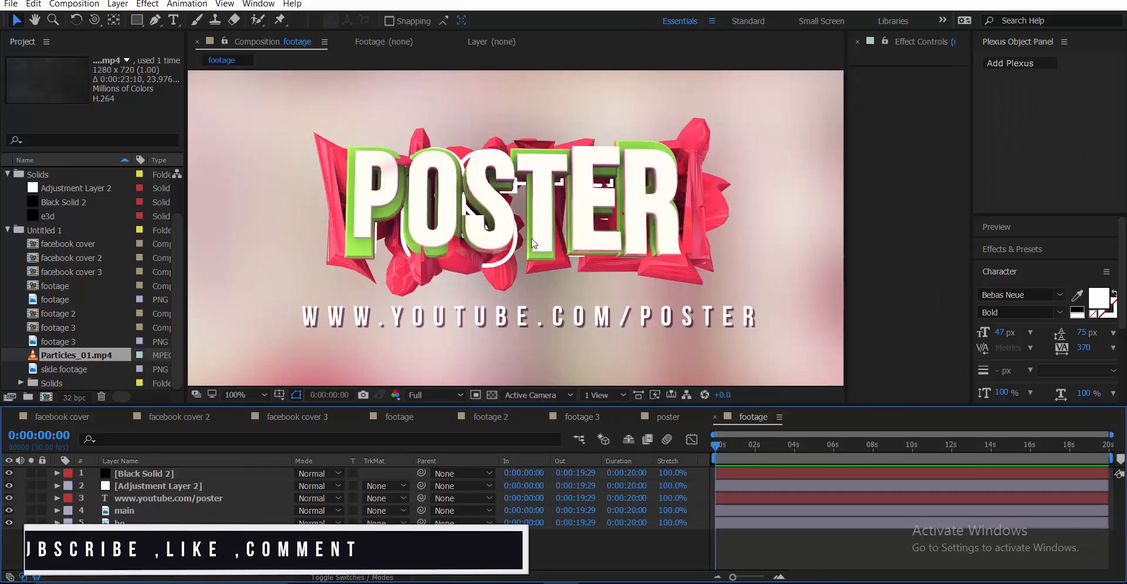
key("period")
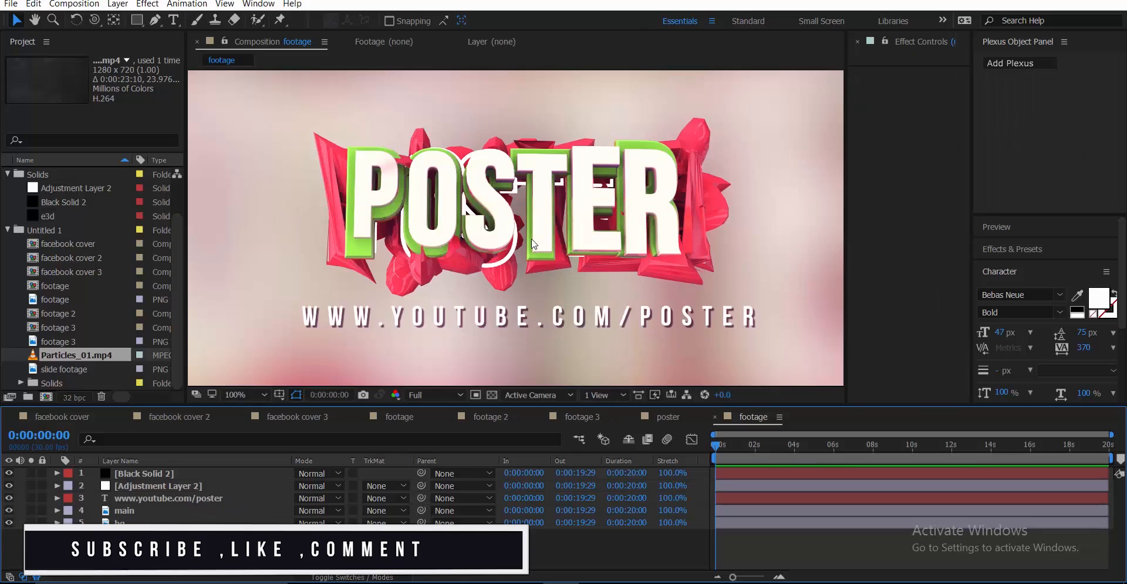
key("comma")
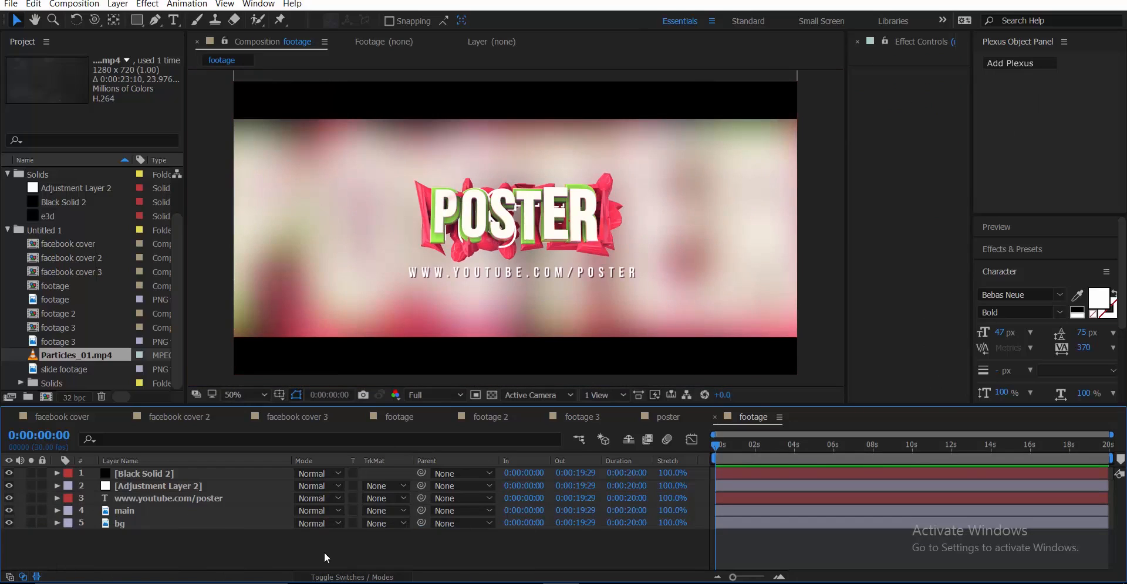